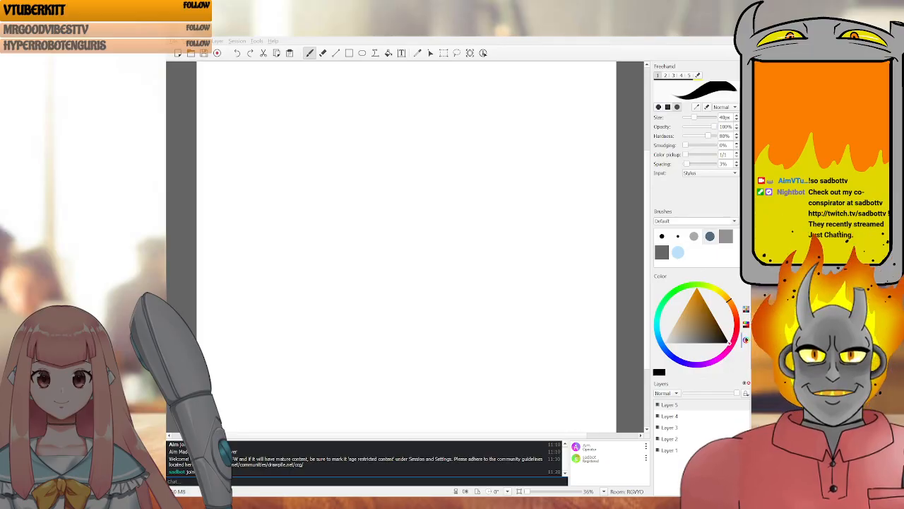
left_click(649, 414)
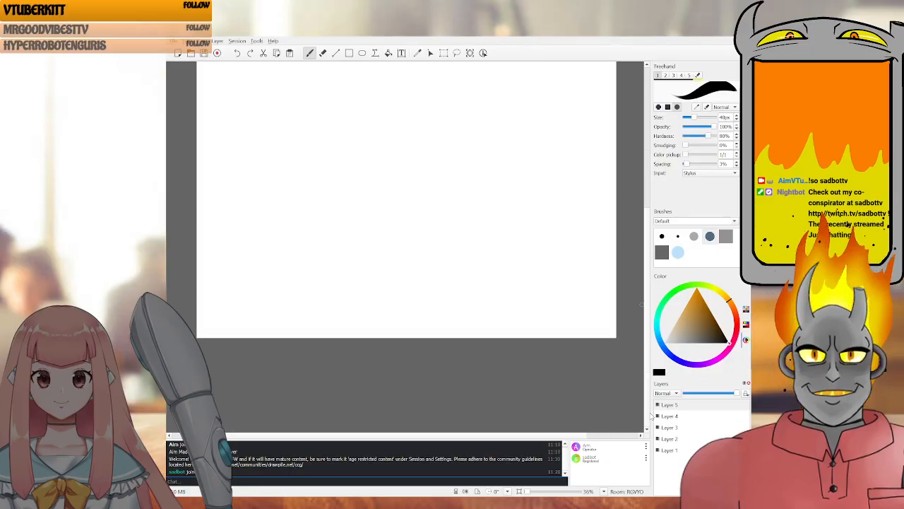
left_click(647, 195)
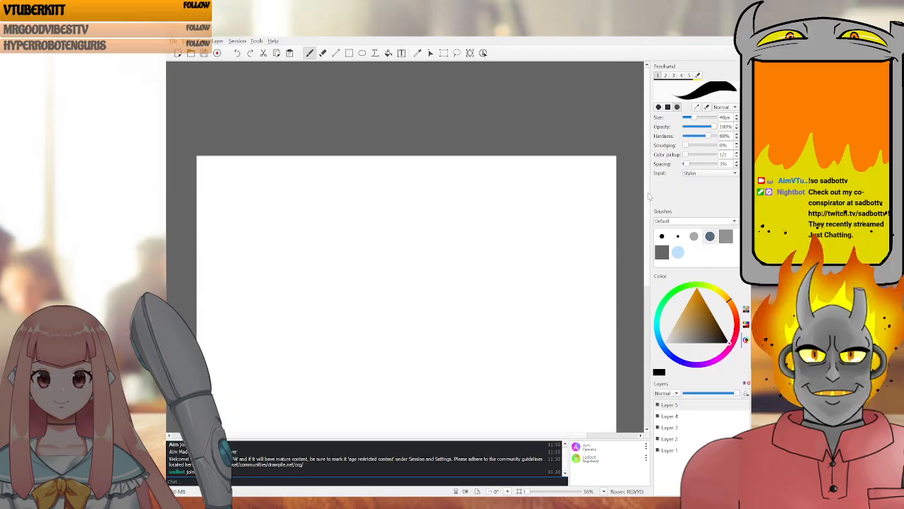
left_click(647, 300)
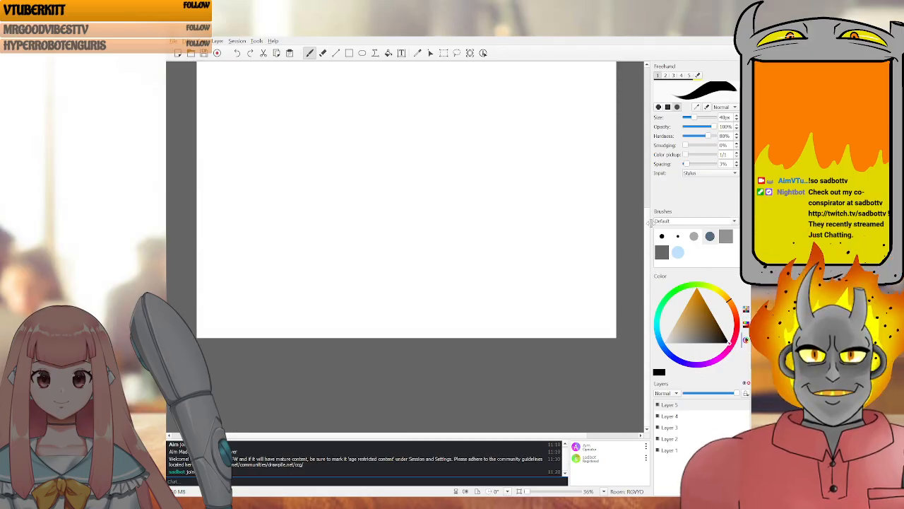
left_click(648, 201)
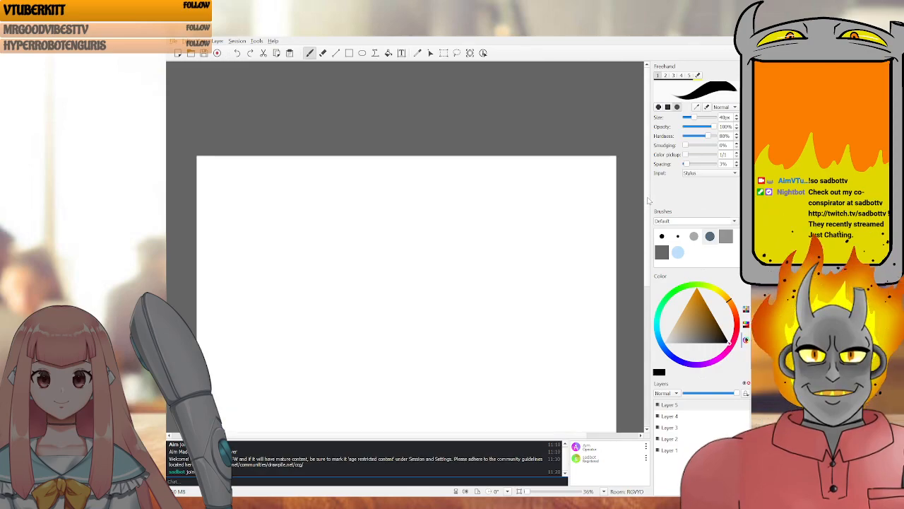
left_click_drag(648, 197, 659, 253)
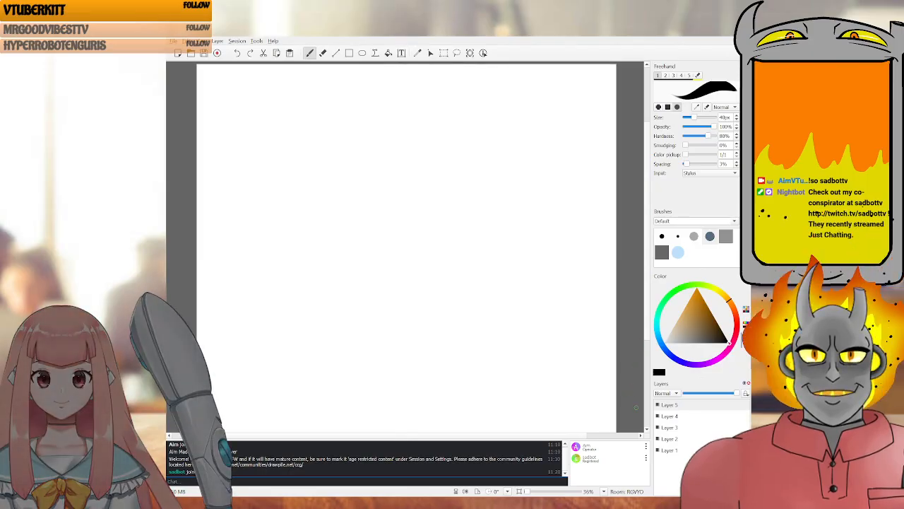
Fit the whole canvas in view at 31% zoom and choose the small 10 px, 80% hardness brush preset for freehand drawing
left_click_drag(529, 491, 529, 491)
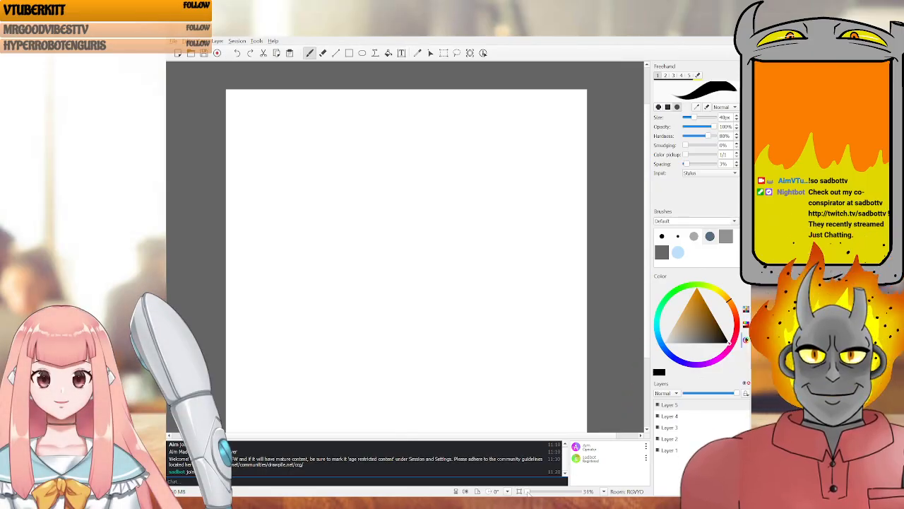
left_click_drag(645, 354, 644, 371)
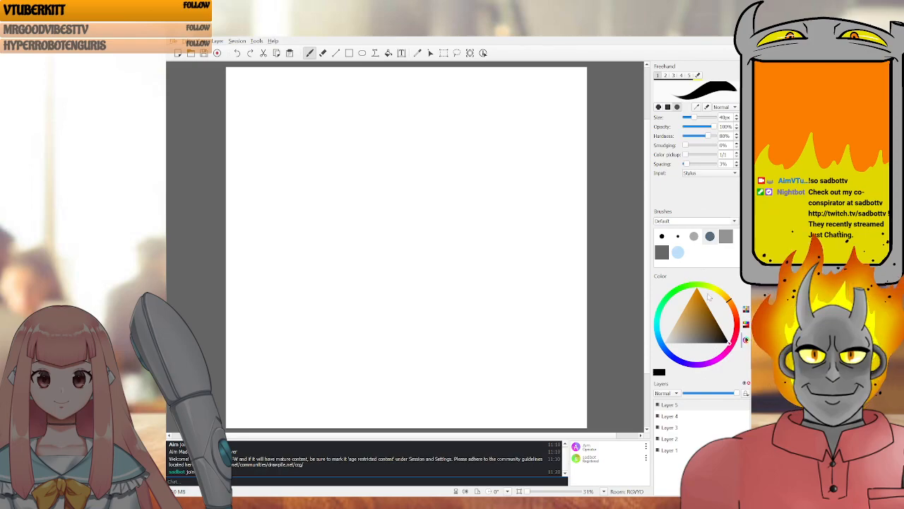
left_click(688, 118)
left_click(685, 117)
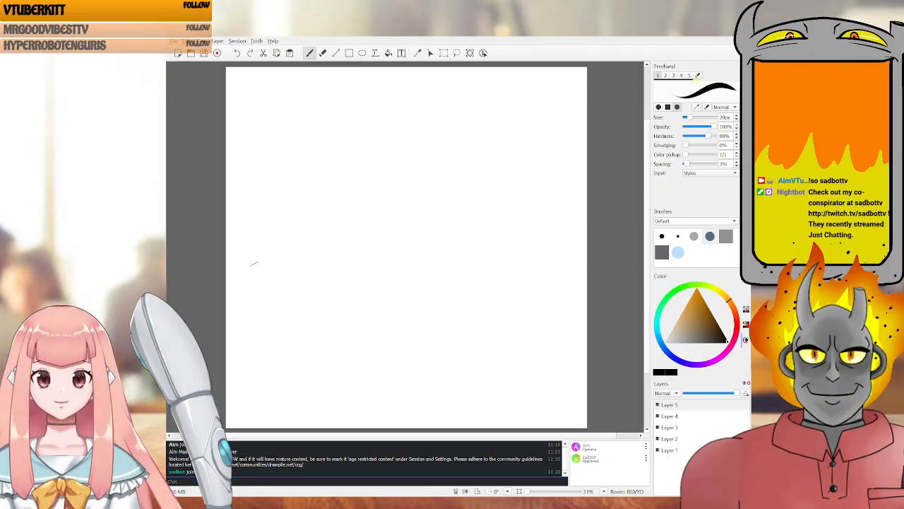
left_click(710, 236)
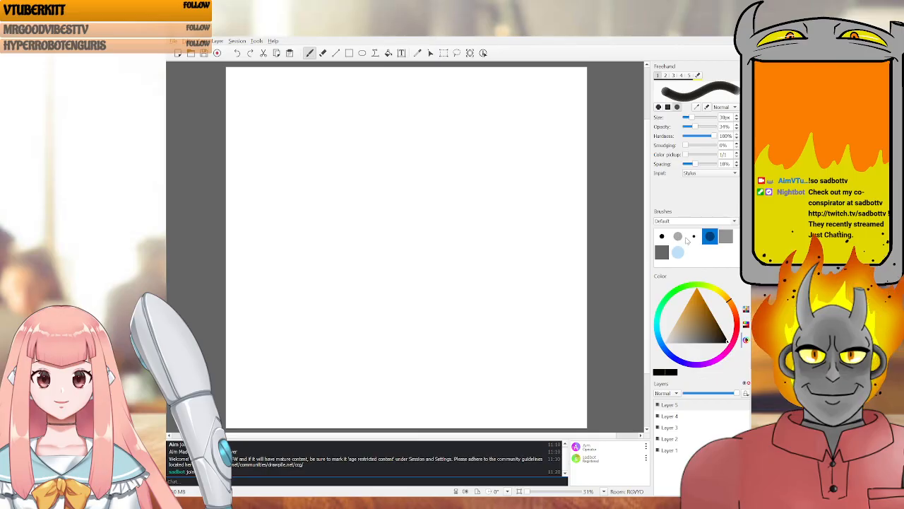
left_click(693, 237)
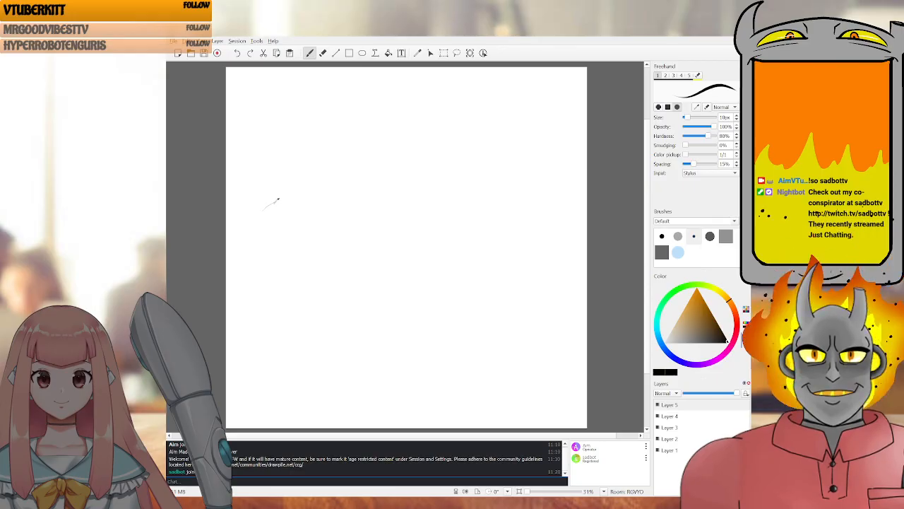
Sketch the curved top line of a character's hair on the left half of the canvas, redoing unsatisfactory strokes
key("ctrl+z")
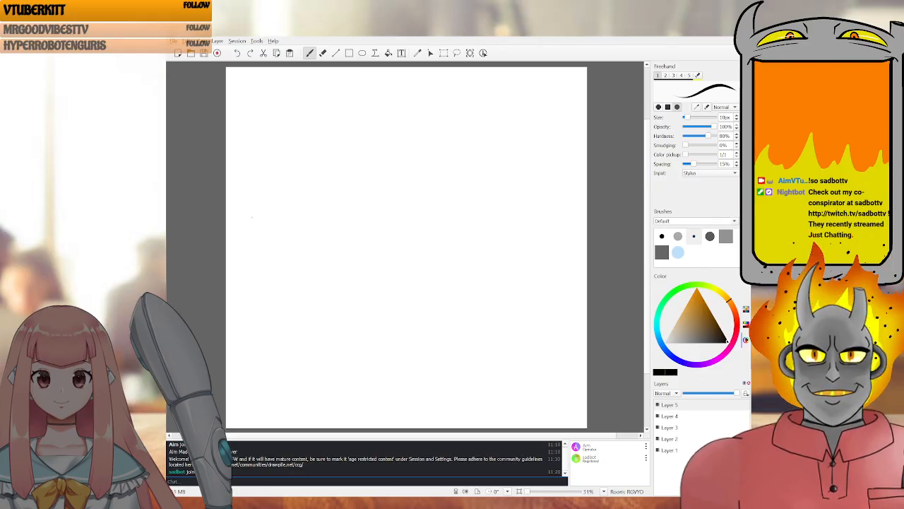
left_click_drag(251, 219, 264, 212)
key("ctrl+z")
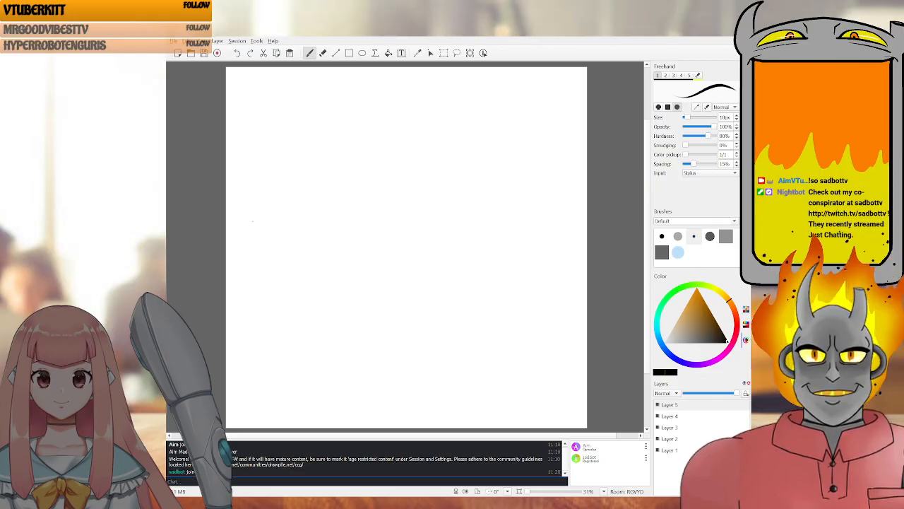
left_click_drag(252, 224, 279, 208)
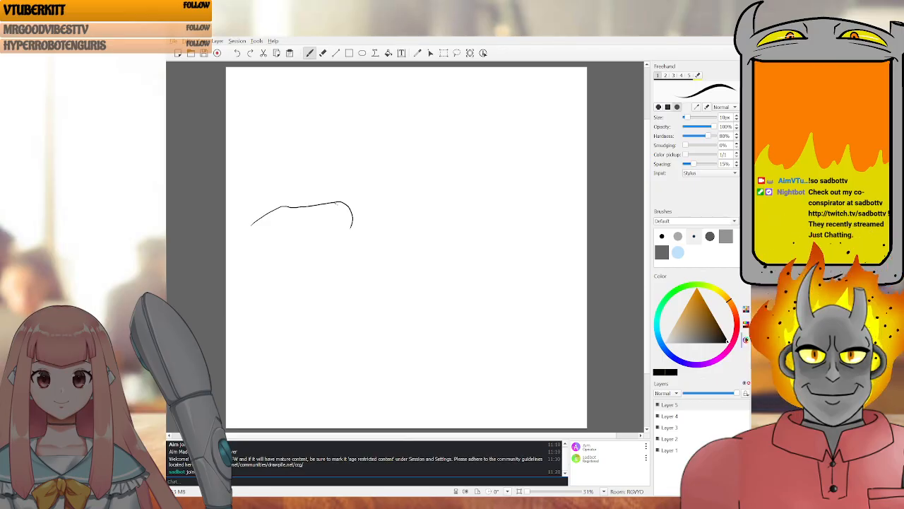
key("ctrl+z")
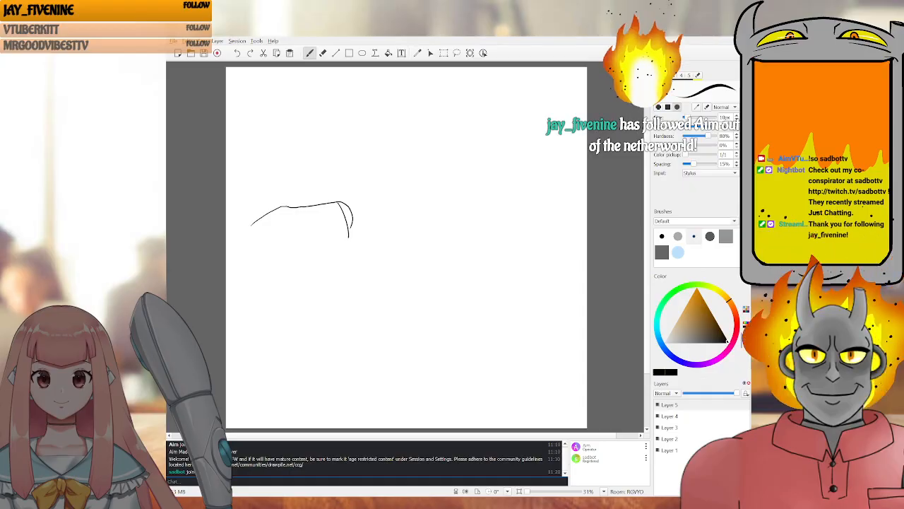
Draw the notched lower edge of the fringe and close its left side up to the top hair line
left_click_drag(349, 237, 300, 243)
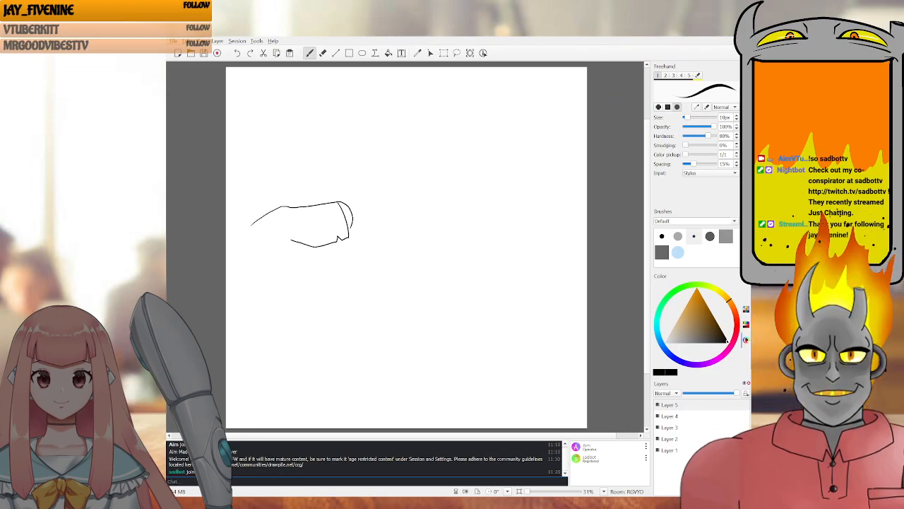
left_click_drag(286, 239, 271, 235)
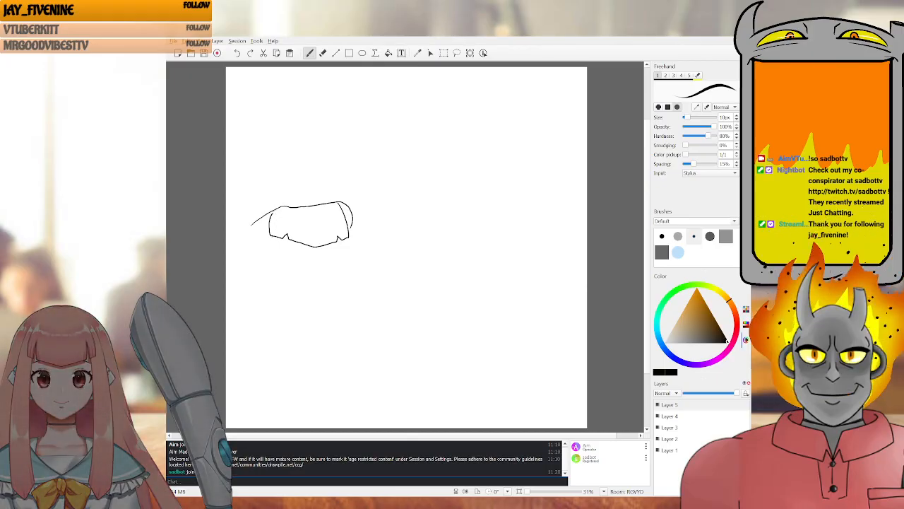
key("ctrl+z")
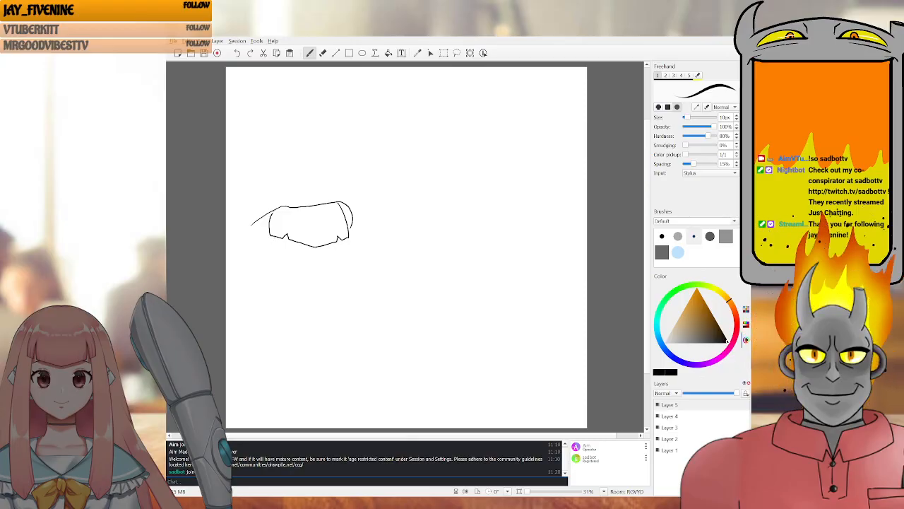
key("ctrl+z")
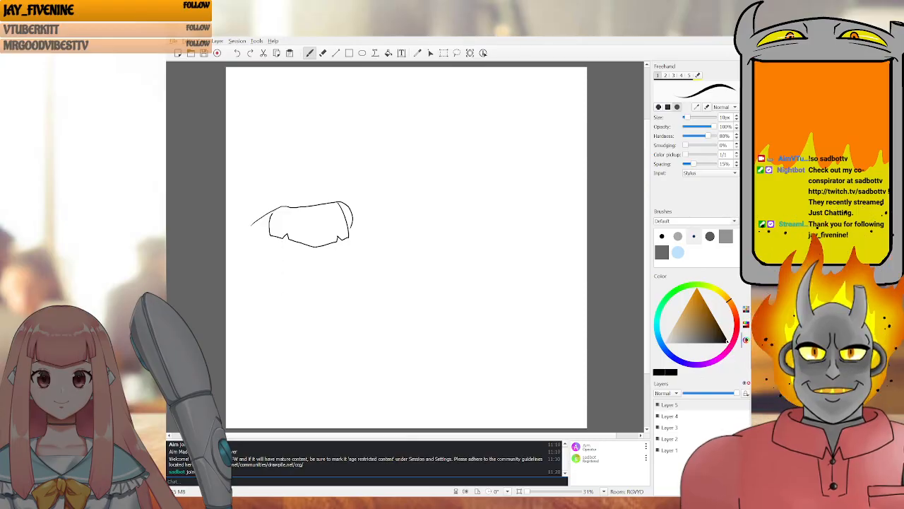
Draw the long left side lock hanging from the fringe, with a pointed tip and a doubled outer edge
mouse_move(274, 237)
left_mouse_down()
mouse_move(283, 331)
mouse_move(275, 352)
mouse_move(255, 322)
mouse_move(261, 250)
left_mouse_up()
key("ctrl+z")
key("ctrl+z")
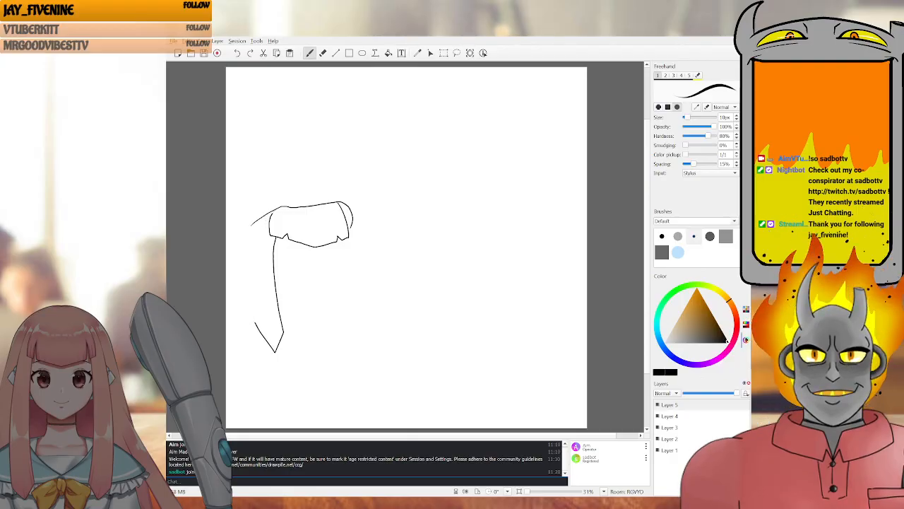
key("ctrl+z")
left_click_drag(265, 216, 257, 275)
key("ctrl+z")
left_click_drag(254, 223, 250, 260)
mouse_move(245, 251)
left_mouse_down()
mouse_move(246, 277)
mouse_move(252, 230)
mouse_move(251, 325)
left_mouse_up()
key("ctrl+z")
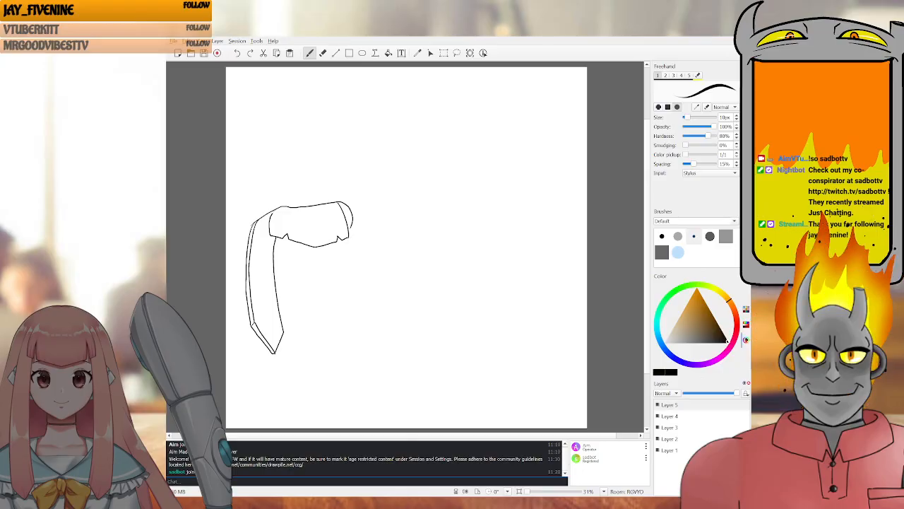
Draw the right side lock's inner edge and pointed tip, and erase the rounded curve beside the fringe
key("r")
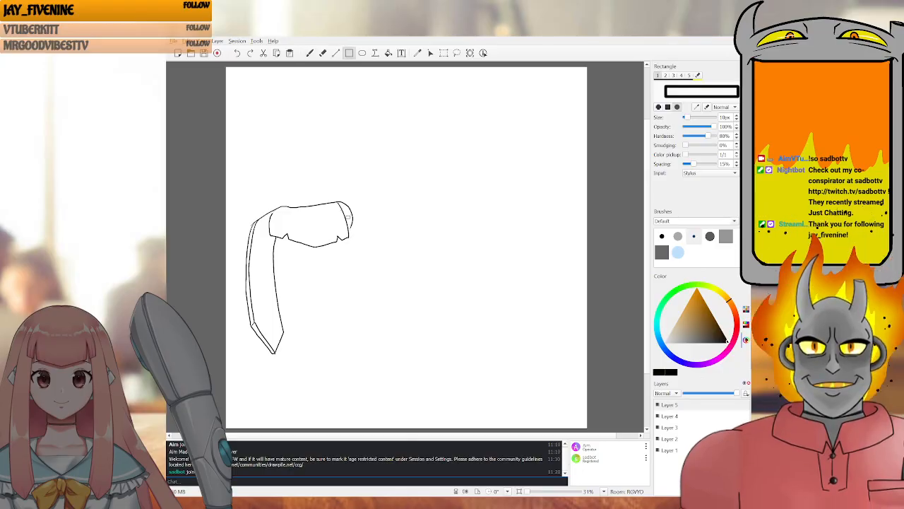
key("e")
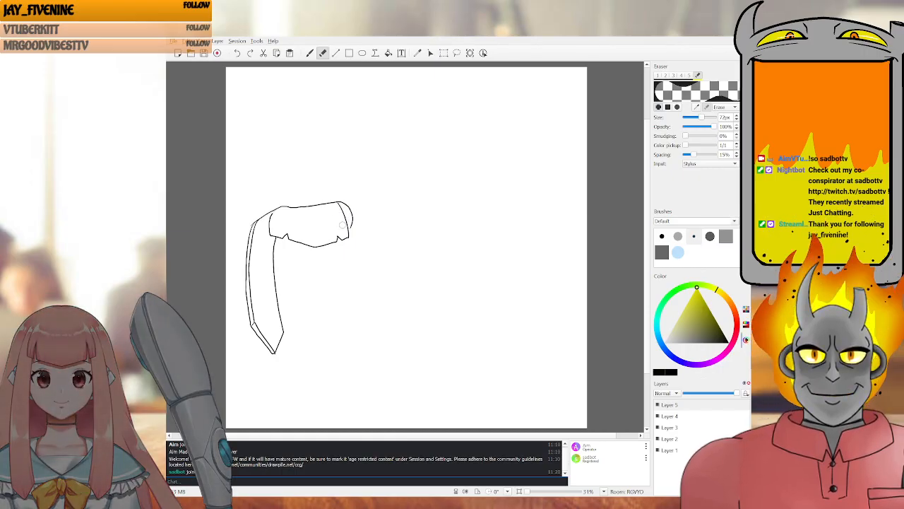
key("b")
left_click_drag(346, 238, 346, 260)
key("ctrl+z")
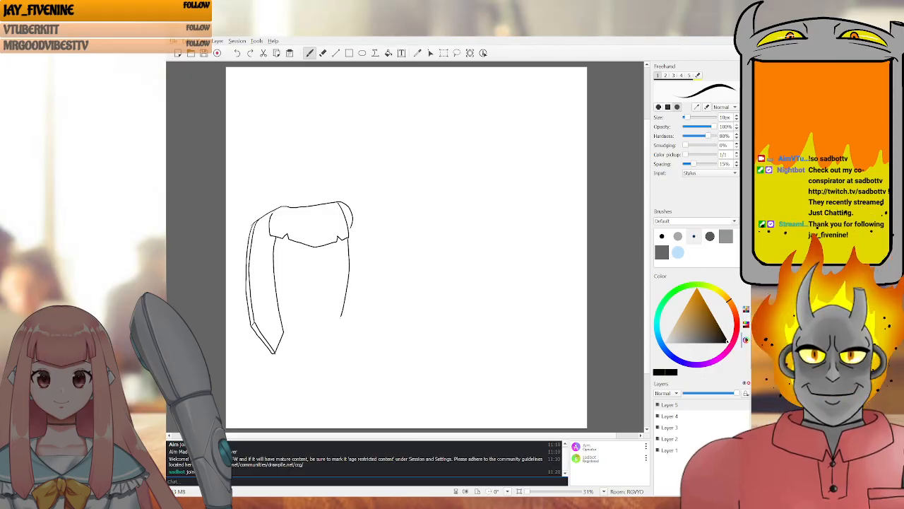
key("ctrl+z")
mouse_move(348, 237)
left_mouse_down()
mouse_move(348, 347)
mouse_move(363, 322)
mouse_move(362, 270)
mouse_move(345, 203)
left_mouse_up()
key("ctrl+z")
key("e")
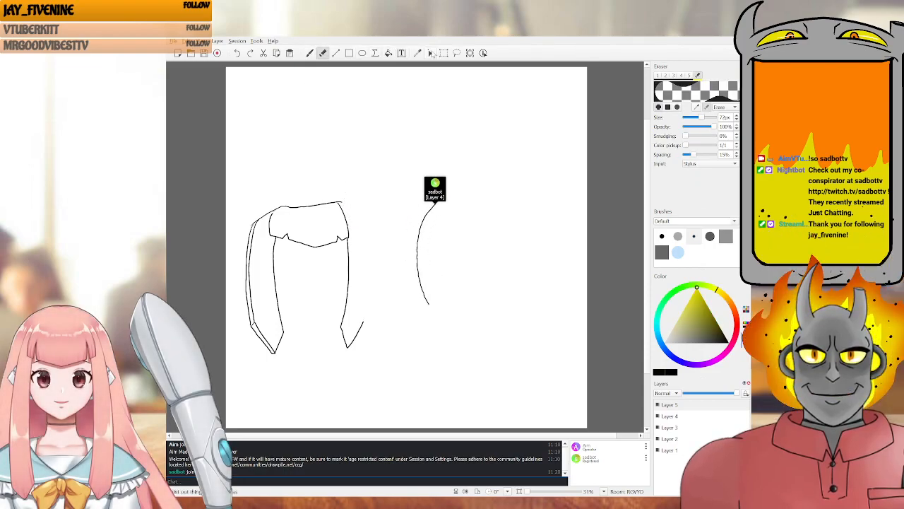
Select the whole hair sketch with a rectangular selection and move it slightly up and to the left
left_click(444, 54)
mouse_move(232, 188)
left_mouse_down()
mouse_move(333, 273)
mouse_move(373, 371)
left_mouse_up()
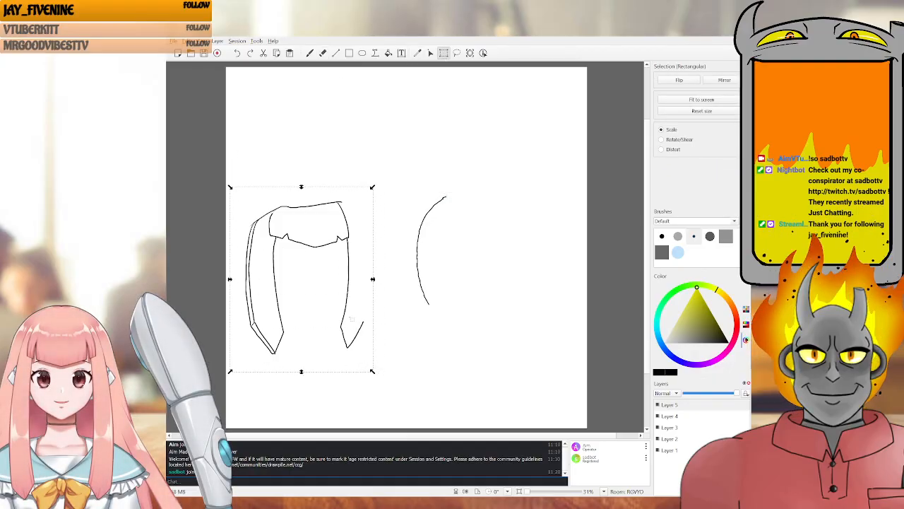
left_click_drag(339, 239, 329, 234)
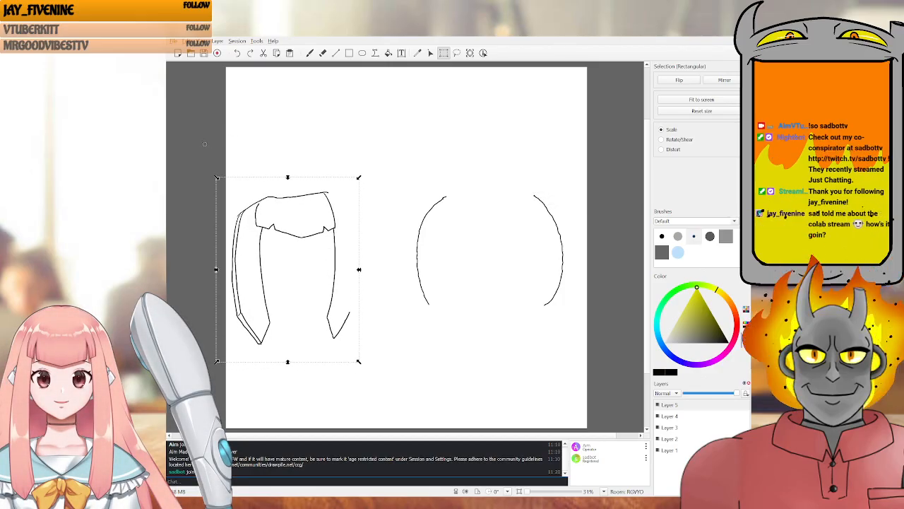
Draw the right side lock's outer edge, clean up its tip with the eraser, and add a second line along its inner edge
key("b")
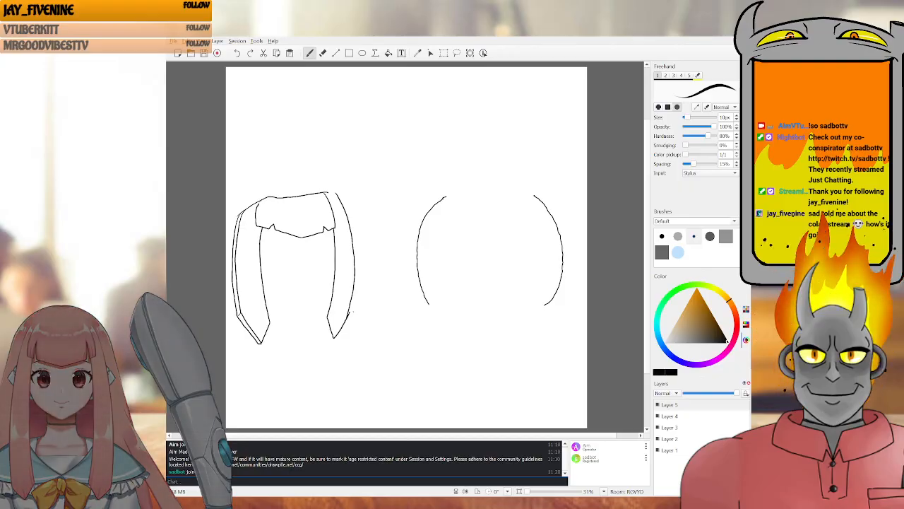
key("e")
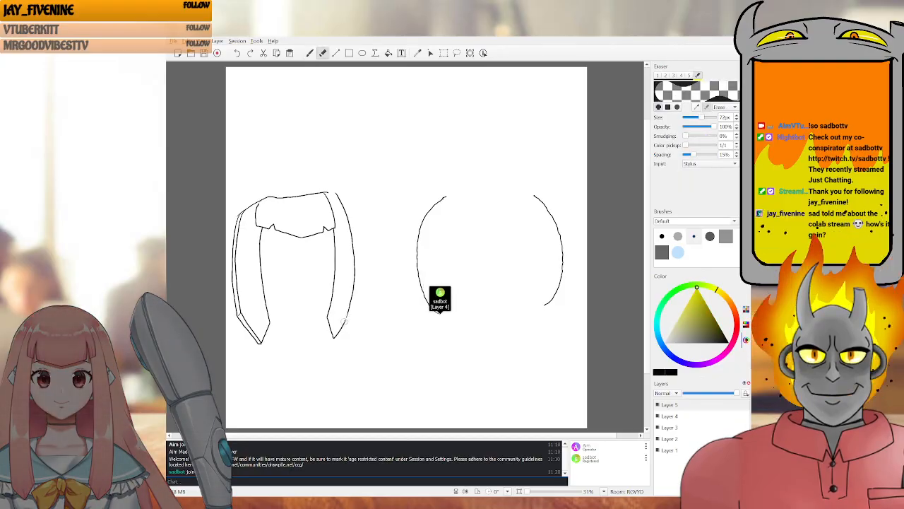
key("b")
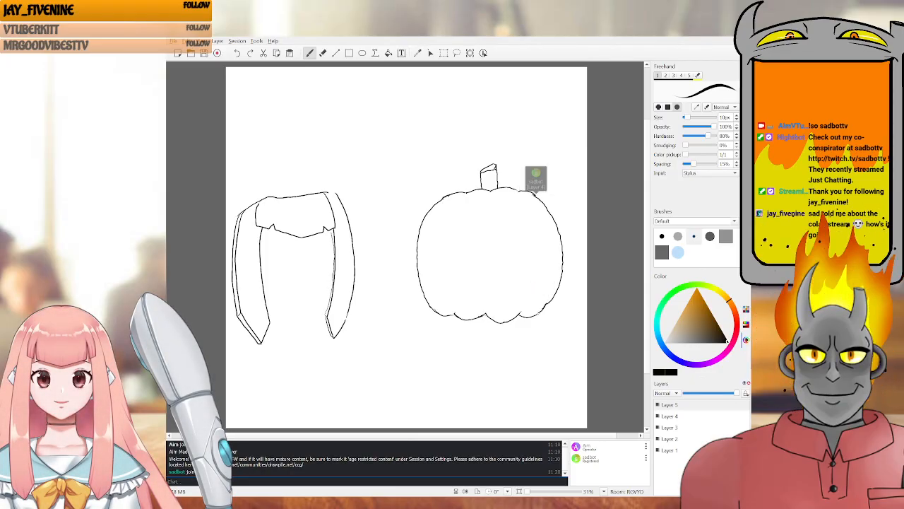
key("e")
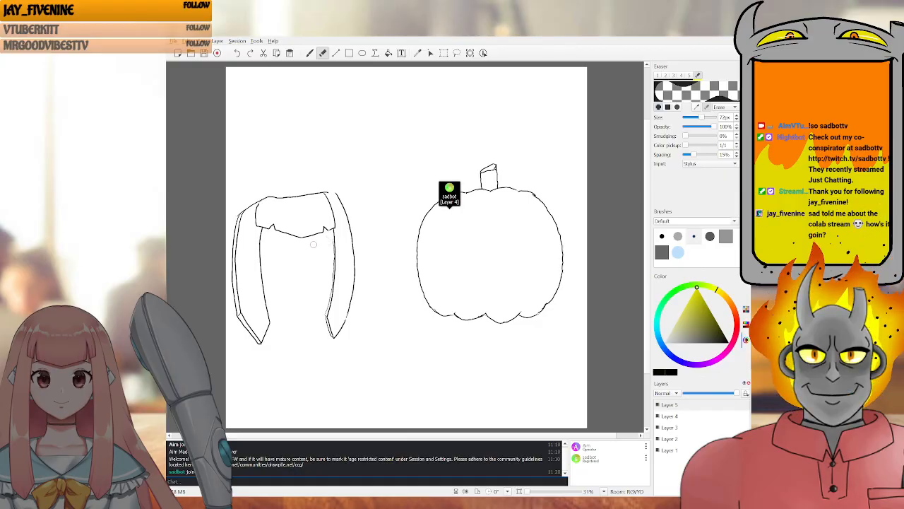
Draw the small pointed shapes outside both side locks and extend the right one into a rounded outline
key("b")
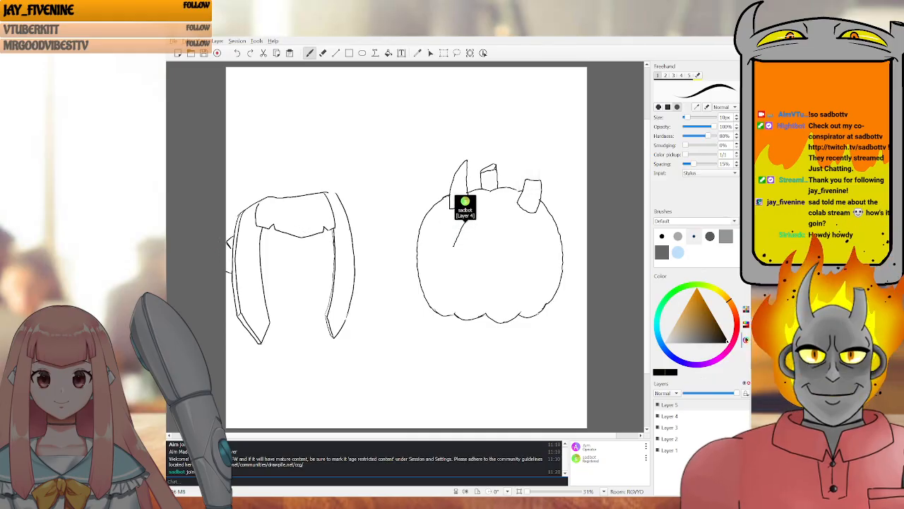
left_click_drag(351, 228, 360, 234)
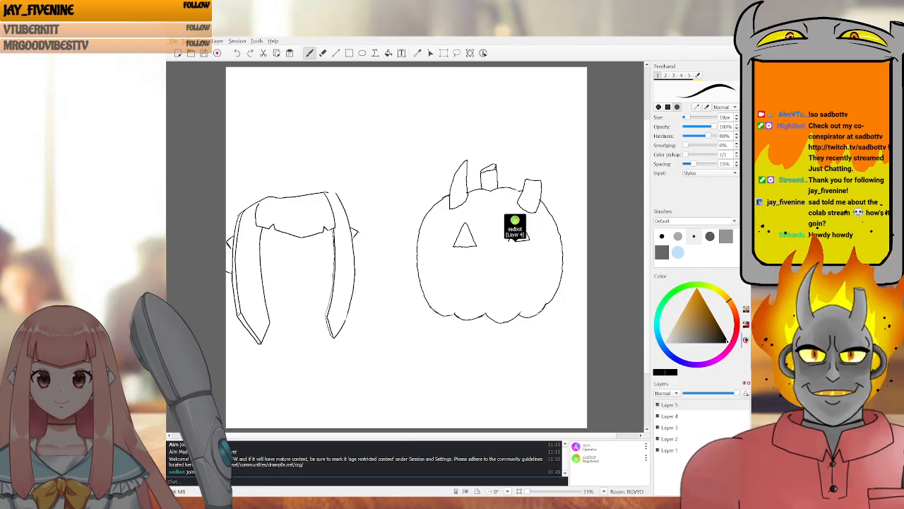
mouse_move(360, 232)
left_mouse_down()
mouse_move(372, 248)
mouse_move(358, 266)
left_mouse_up()
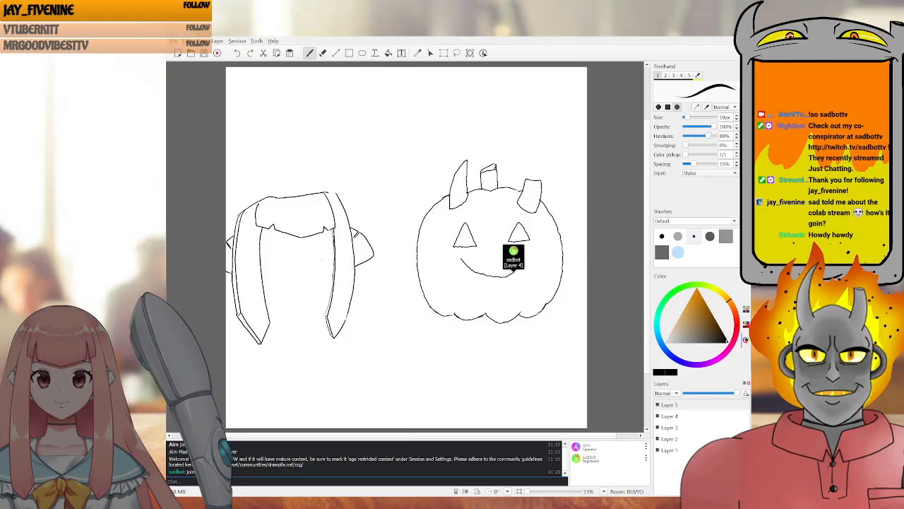
Draw the small angular nose and the curved upper eyelid outlines beneath the fringe
left_click_drag(311, 256, 314, 268)
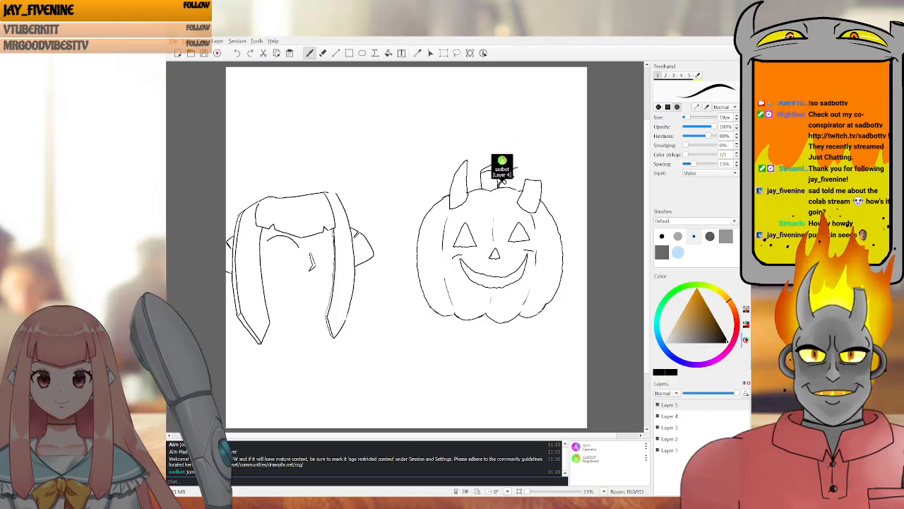
left_click_drag(267, 249, 272, 245)
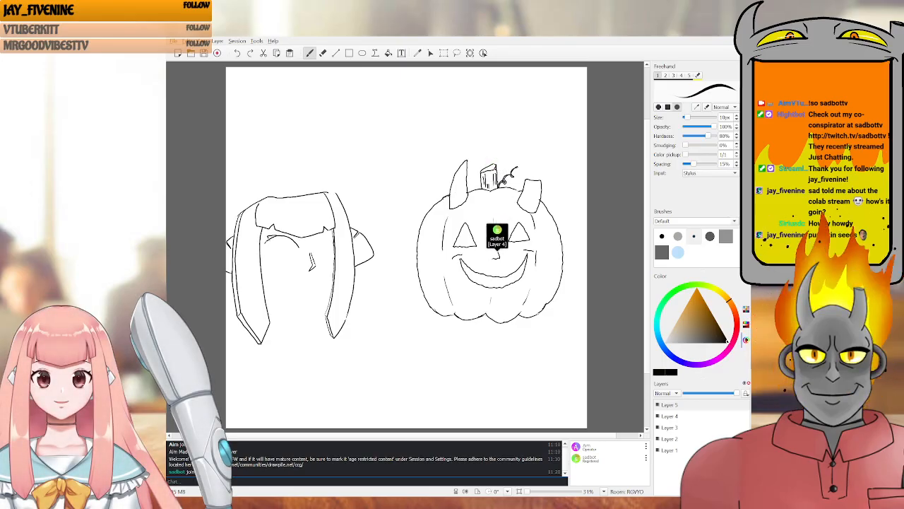
left_click_drag(265, 245, 270, 257)
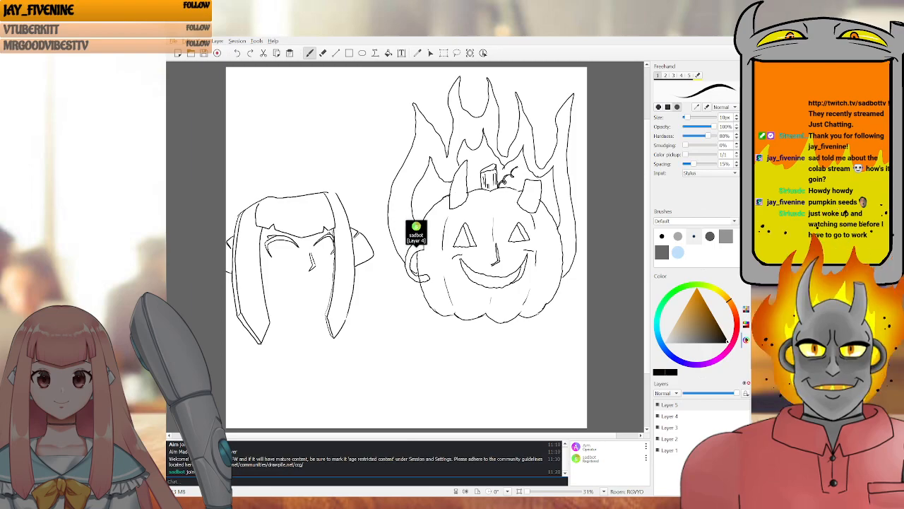
Fill the upper lash shapes of both eyes with black and add a short line under the left eye
left_click(389, 54)
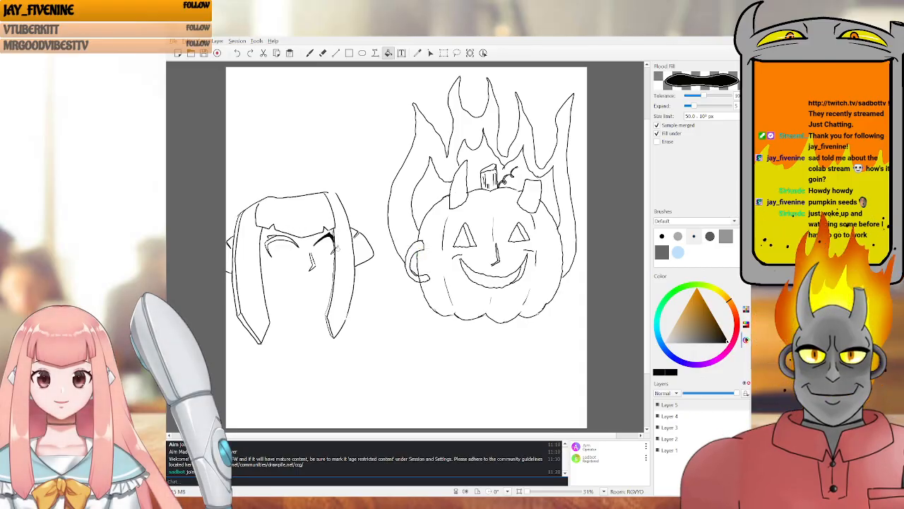
key("b")
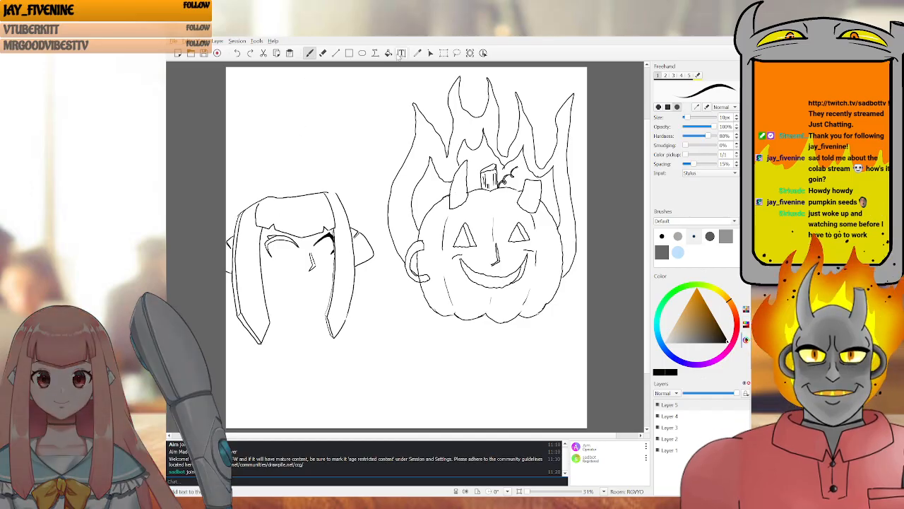
key("f")
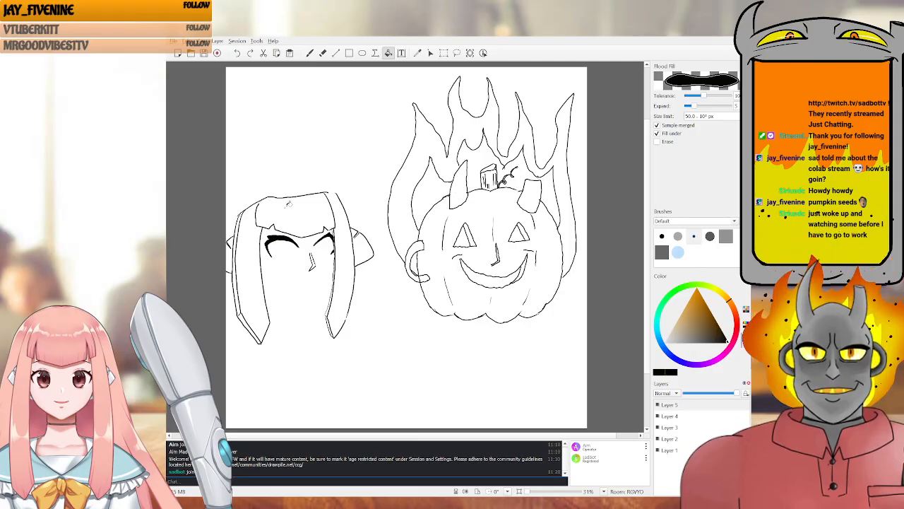
key("b")
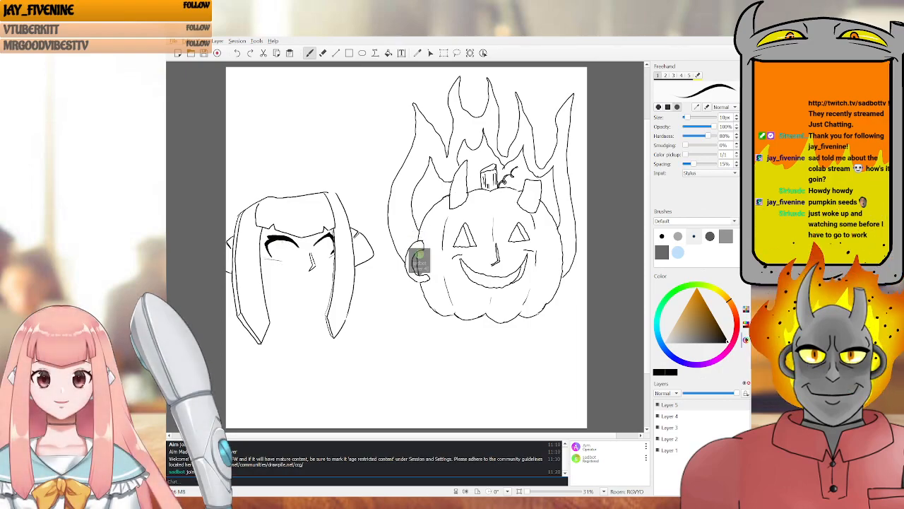
Draw a wide, curved hat brim across the top of the head, rounded at its right end
mouse_move(327, 192)
left_mouse_down()
mouse_move(359, 194)
mouse_move(352, 207)
left_mouse_up()
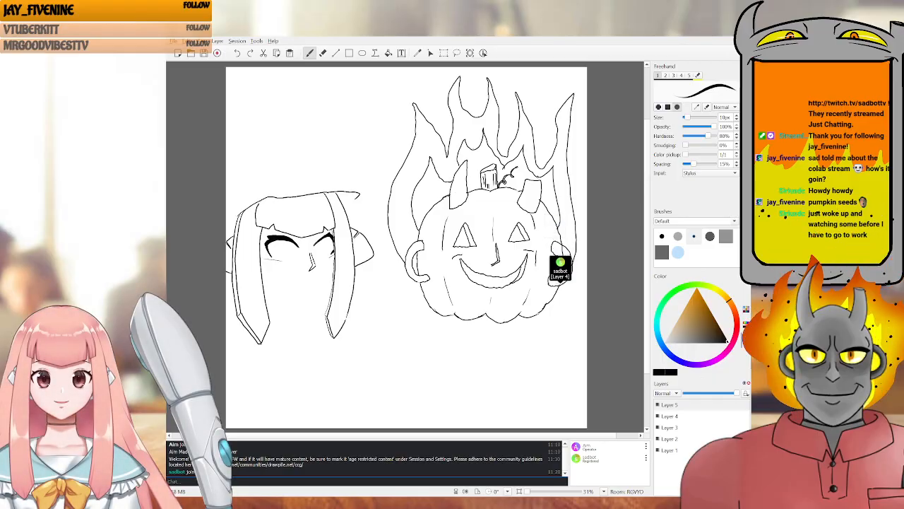
left_click_drag(356, 223, 373, 204)
left_click_drag(363, 165, 335, 163)
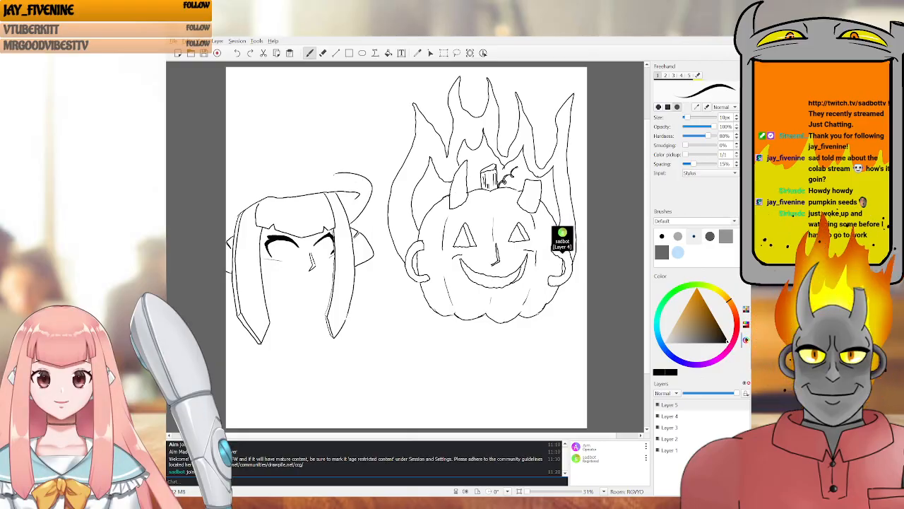
left_click_drag(329, 174, 266, 178)
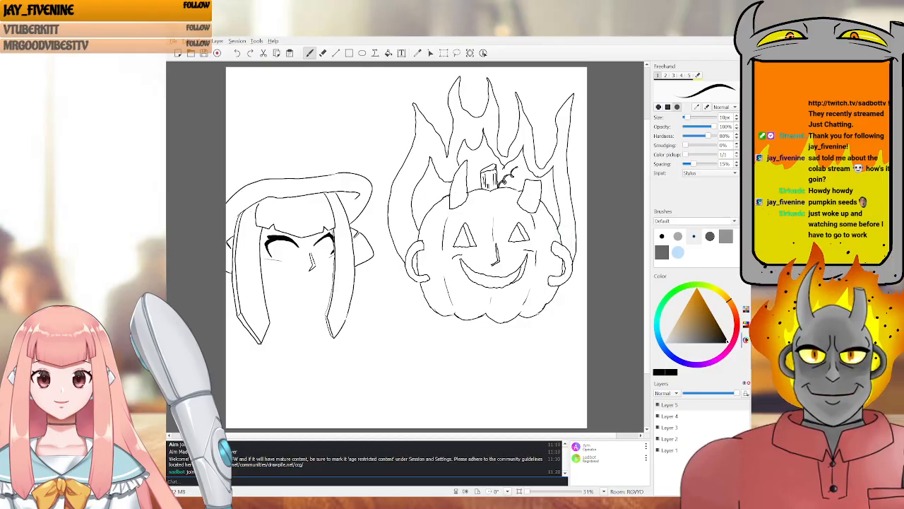
Draw the witch hat's crown above the brim, with a base line, two rising sides and a curled tip
mouse_move(332, 165)
left_mouse_down()
mouse_move(264, 168)
mouse_move(232, 192)
mouse_move(234, 171)
left_mouse_up()
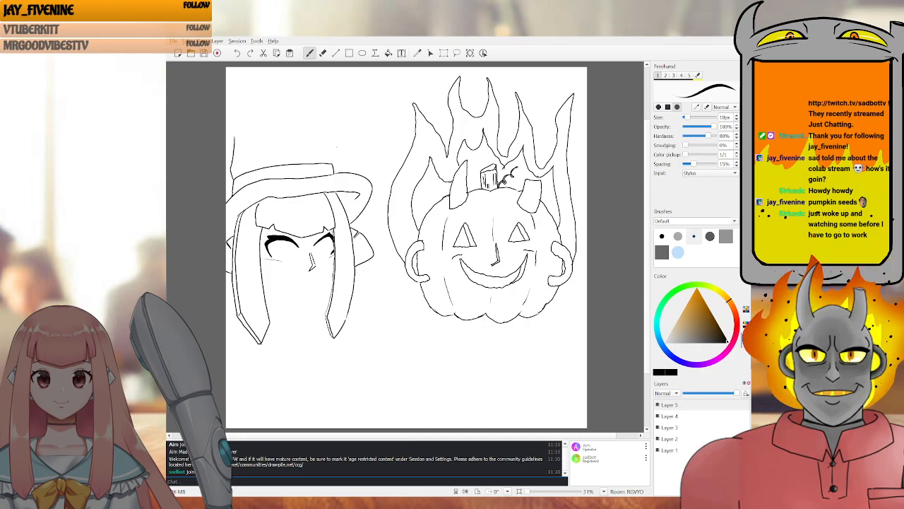
left_click_drag(329, 150, 330, 164)
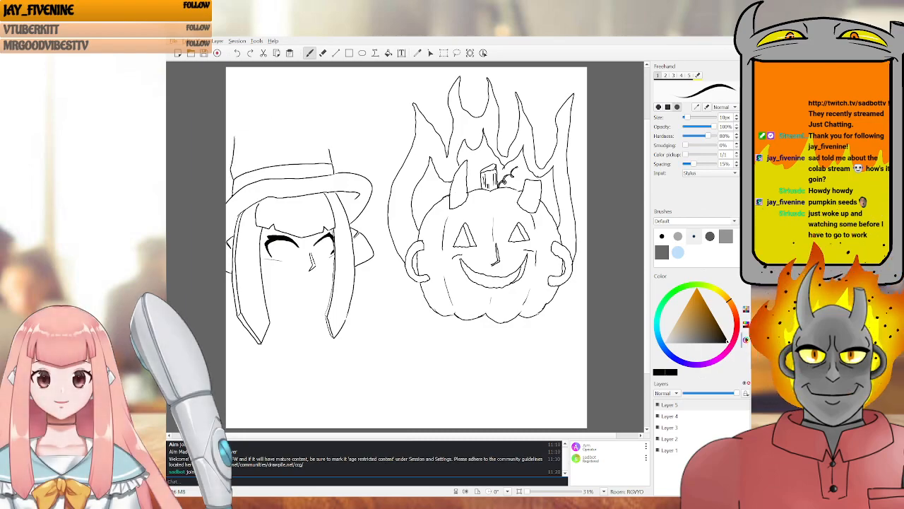
left_click_drag(312, 112, 319, 128)
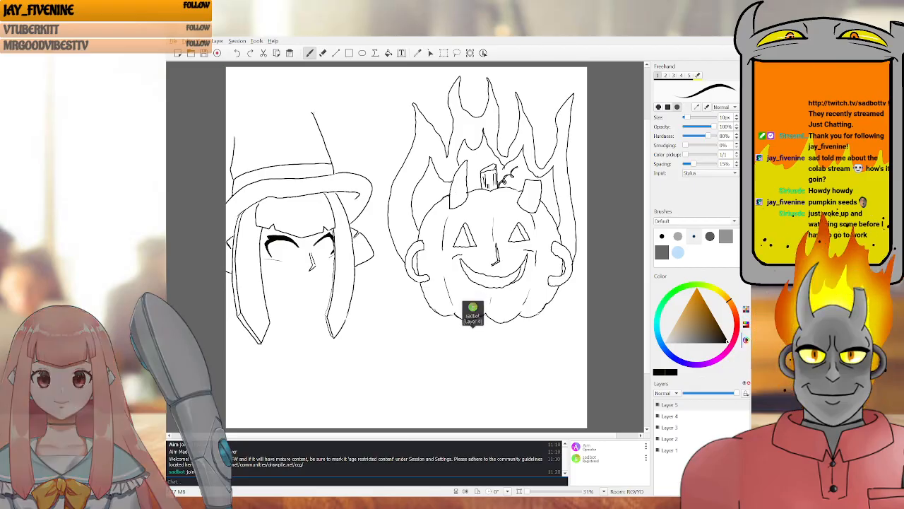
mouse_move(313, 113)
left_mouse_down()
mouse_move(306, 104)
mouse_move(337, 94)
mouse_move(349, 108)
mouse_move(340, 116)
mouse_move(362, 107)
left_mouse_up()
mouse_move(324, 70)
left_mouse_down()
mouse_move(270, 86)
mouse_move(240, 113)
mouse_move(234, 134)
mouse_move(302, 134)
left_mouse_up()
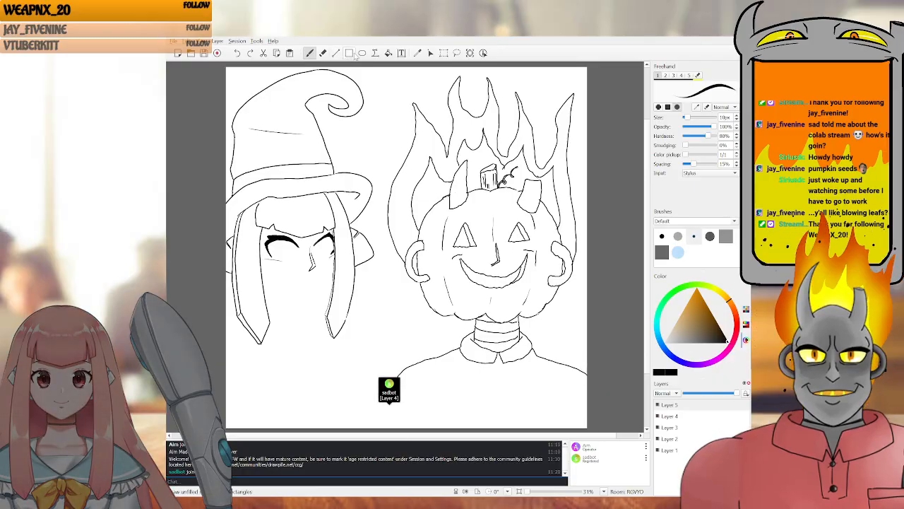
Select the nose with a free-form selection and adjust its placement slightly
left_click(444, 53)
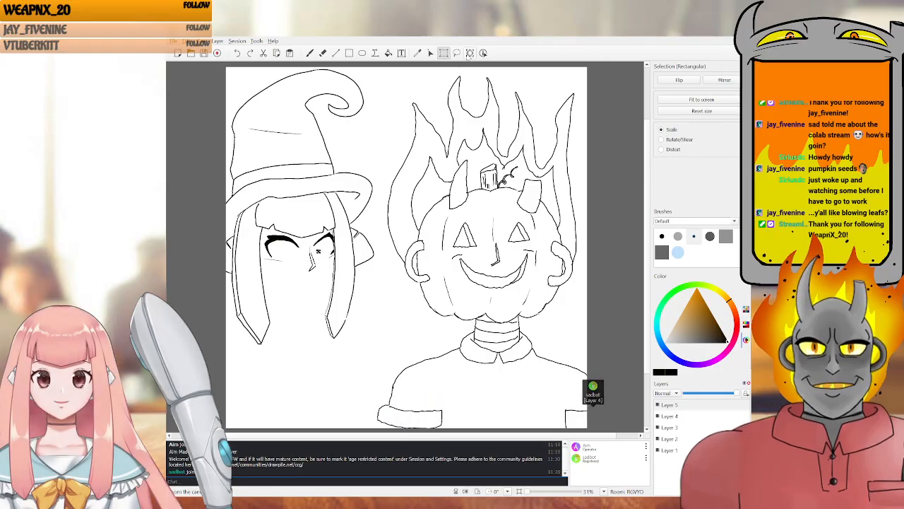
key("d")
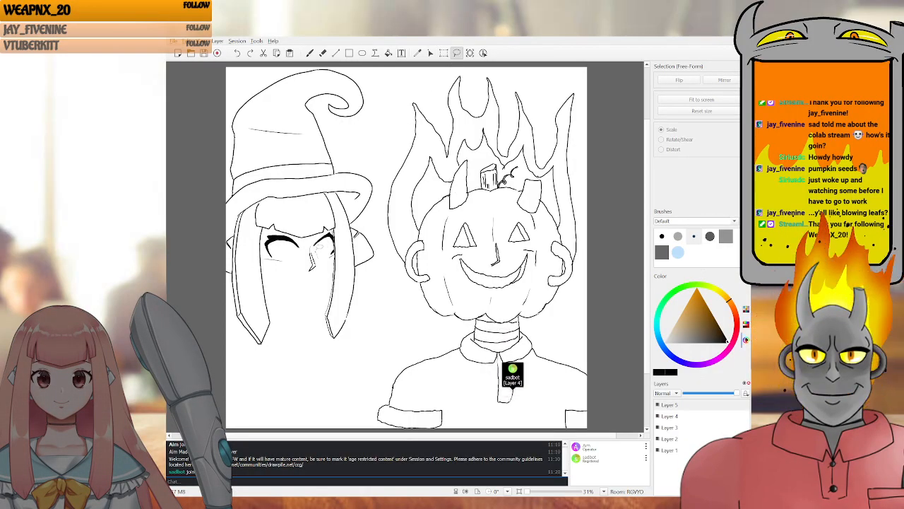
left_click_drag(311, 263, 313, 264)
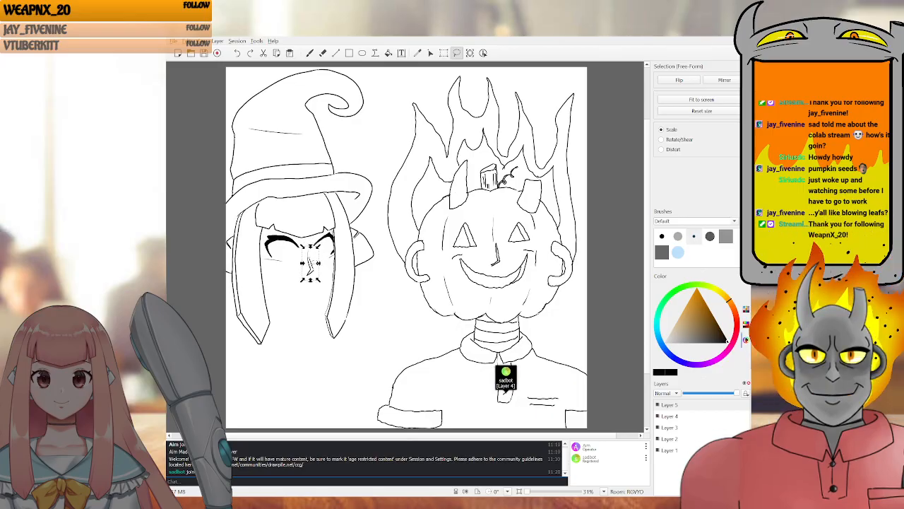
left_click(290, 280)
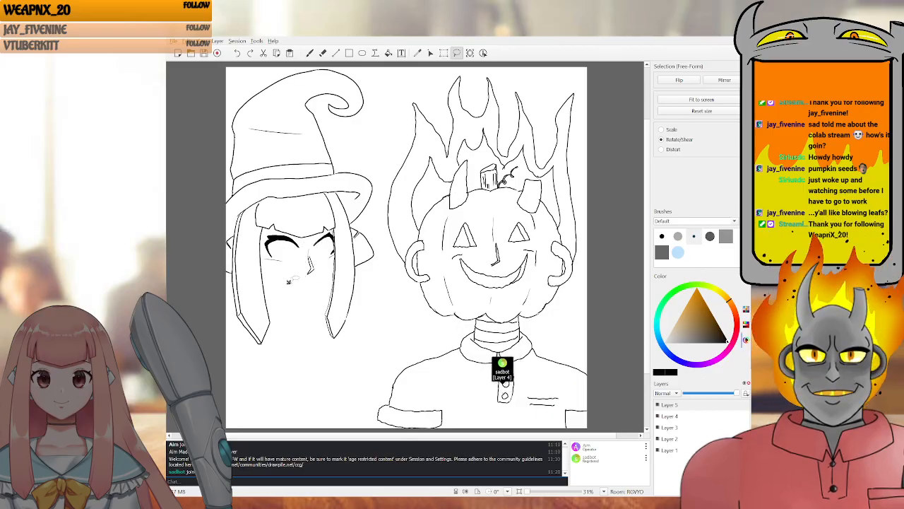
Draw the face outline and chin between the side locks, and add round irises under both upper lashes
key("e")
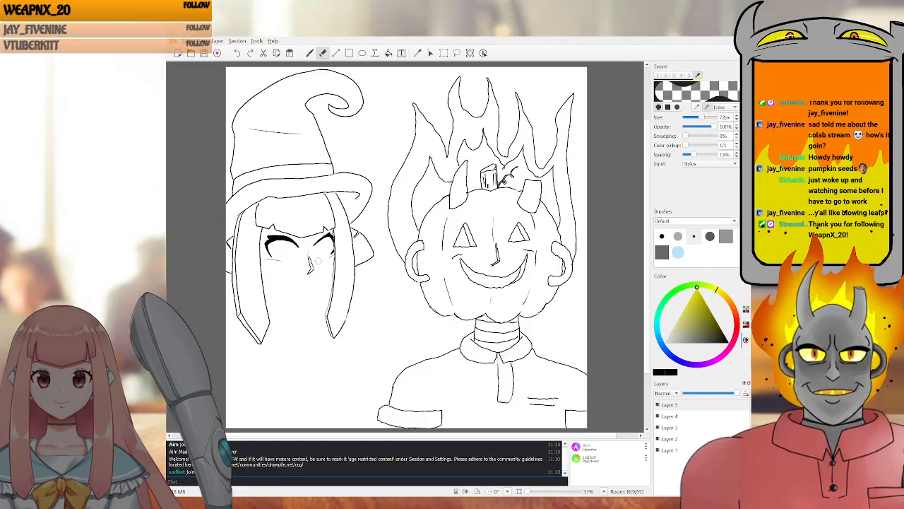
key("b")
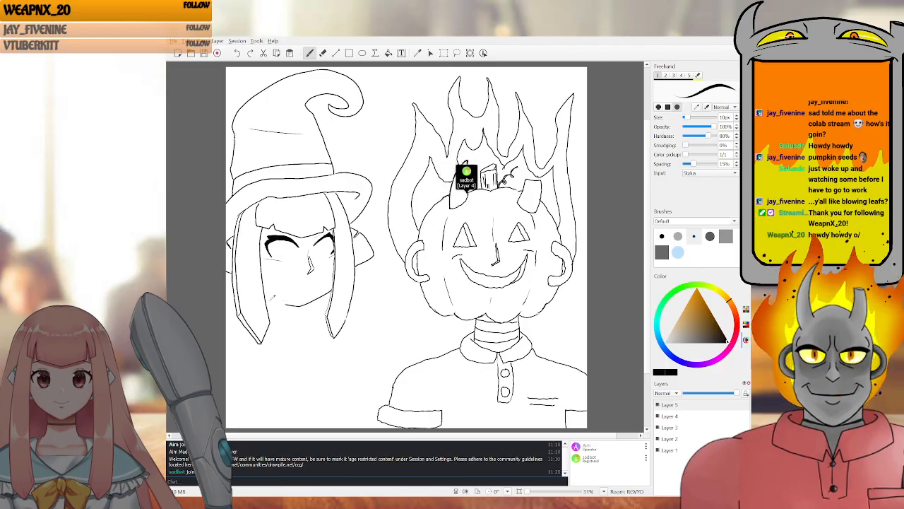
mouse_move(264, 292)
left_mouse_down()
mouse_move(305, 307)
mouse_move(332, 289)
left_mouse_up()
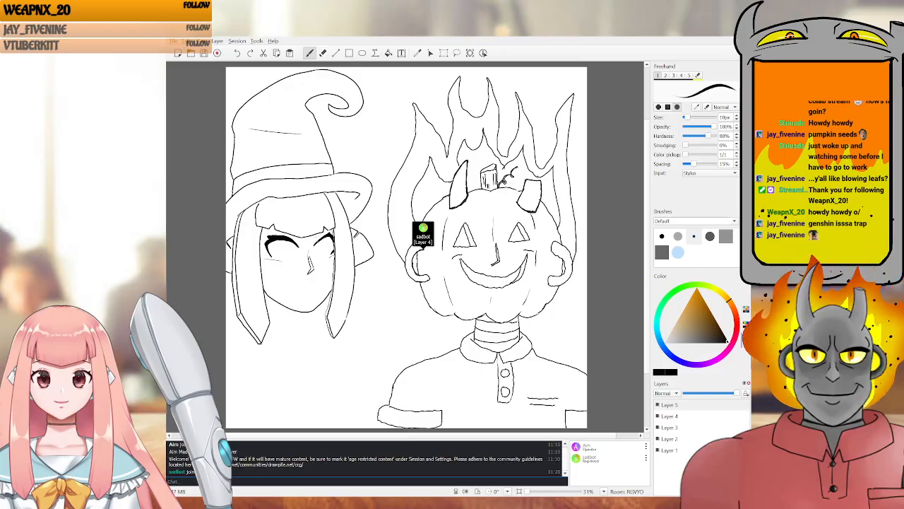
key("e")
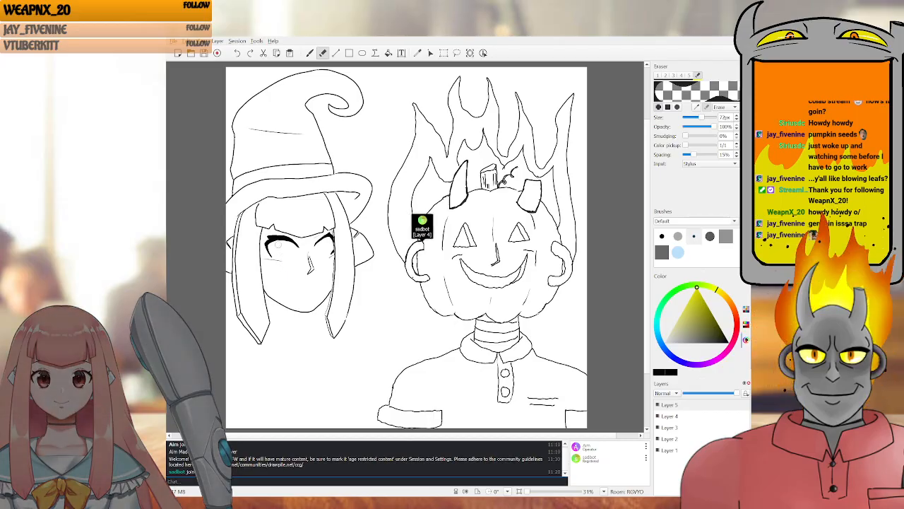
key("b")
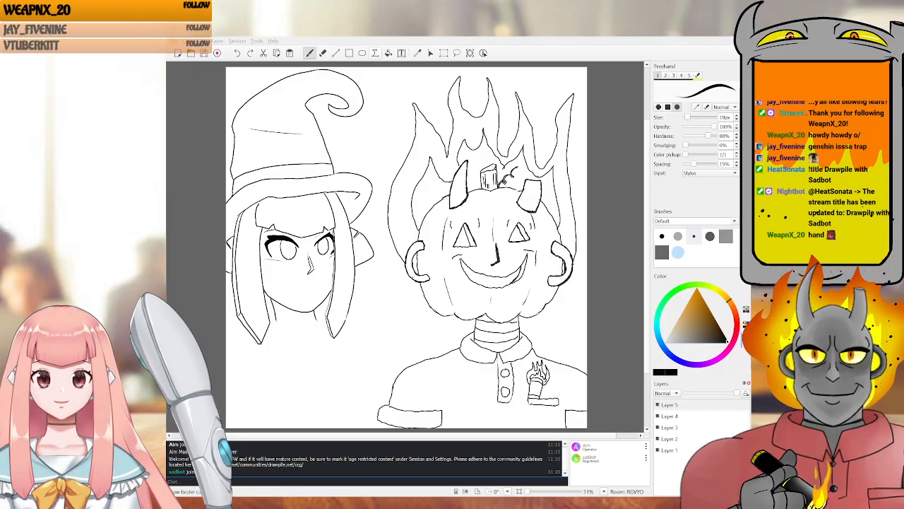
Move the pointed tips of both side locks further down with free-form selections to lengthen the hair
left_click(456, 53)
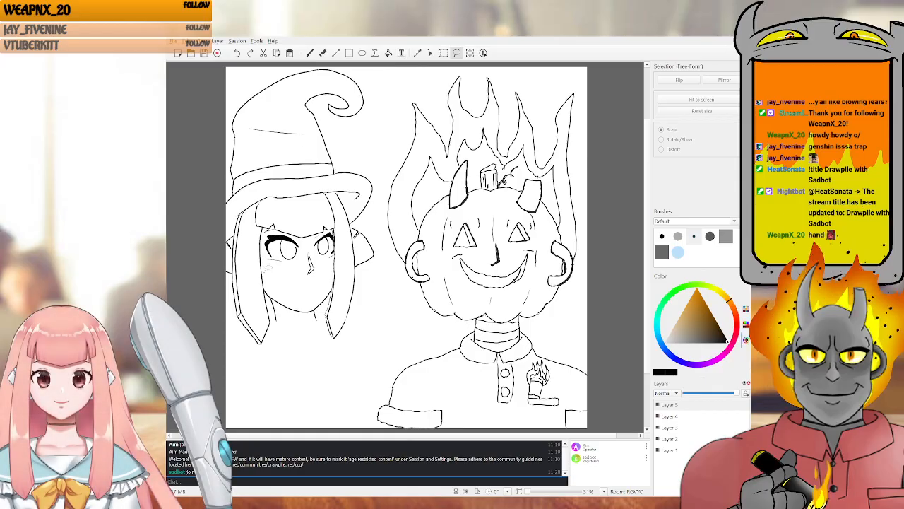
mouse_move(275, 320)
left_mouse_down()
mouse_move(247, 312)
mouse_move(235, 331)
mouse_move(255, 358)
mouse_move(277, 355)
mouse_move(267, 351)
mouse_move(279, 327)
mouse_move(288, 341)
mouse_move(277, 344)
mouse_move(265, 331)
mouse_move(263, 385)
left_mouse_up()
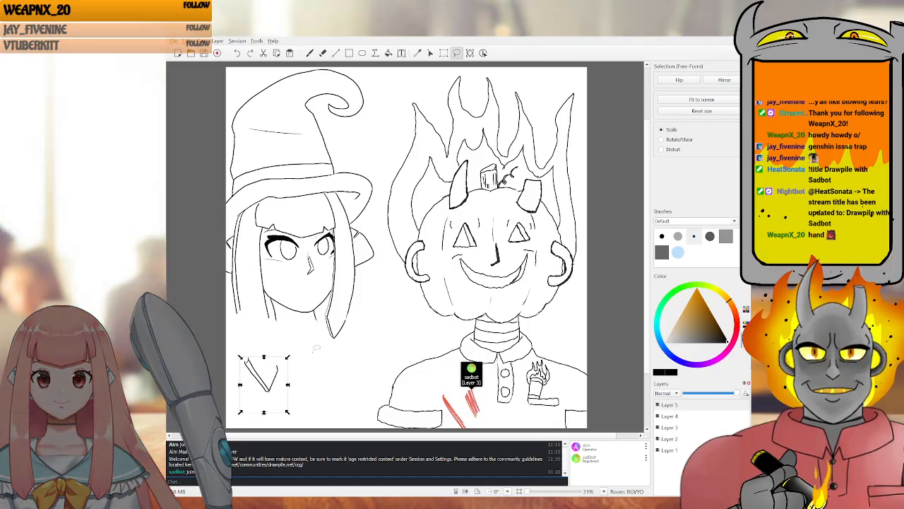
left_click(315, 348)
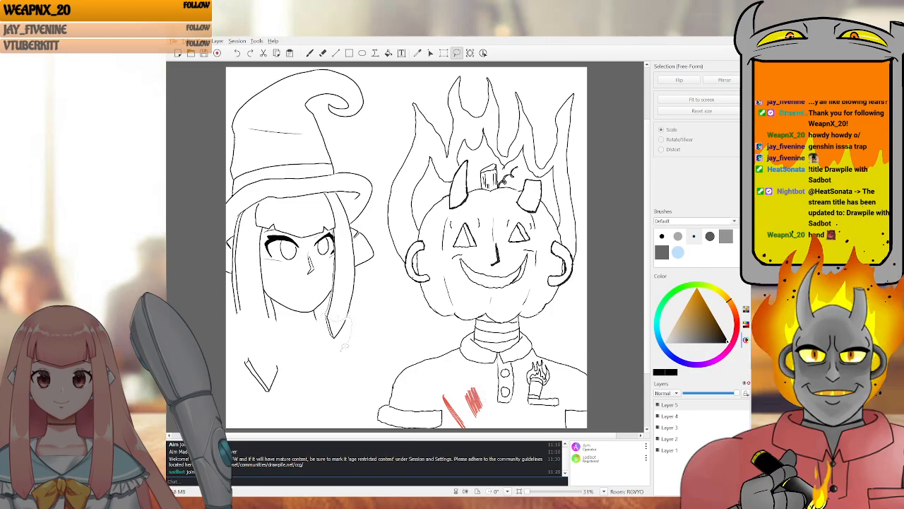
mouse_move(323, 324)
left_mouse_down()
mouse_move(325, 315)
mouse_move(331, 383)
left_mouse_up()
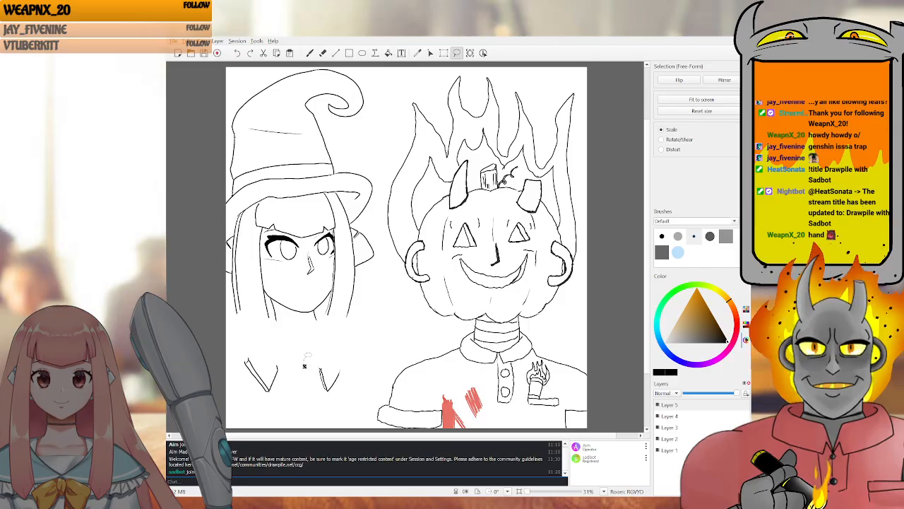
Draw the missing inner and outer edges of both side locks down to their lowered tips
key("b")
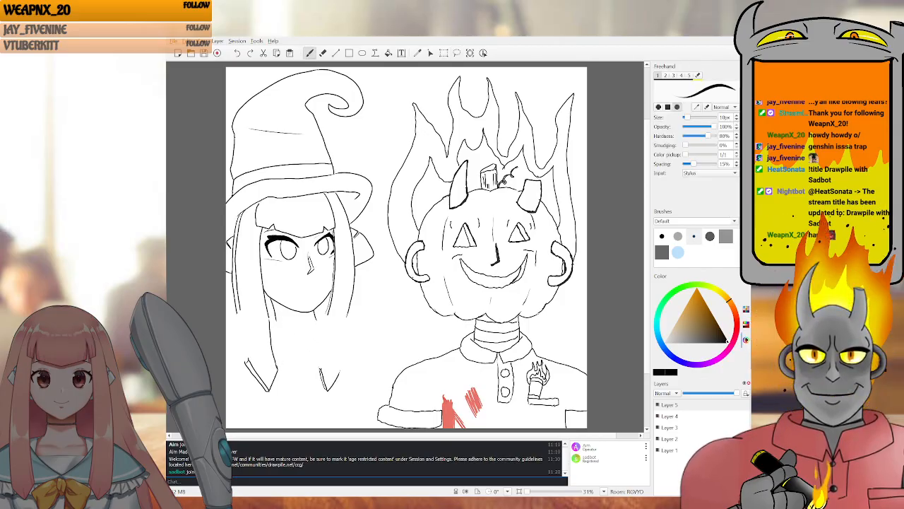
left_click_drag(239, 318, 240, 346)
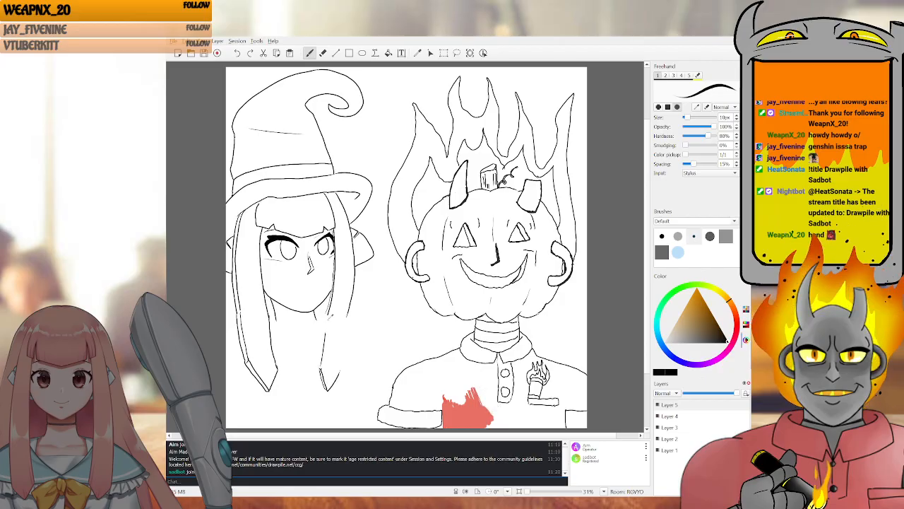
left_click_drag(329, 316, 321, 368)
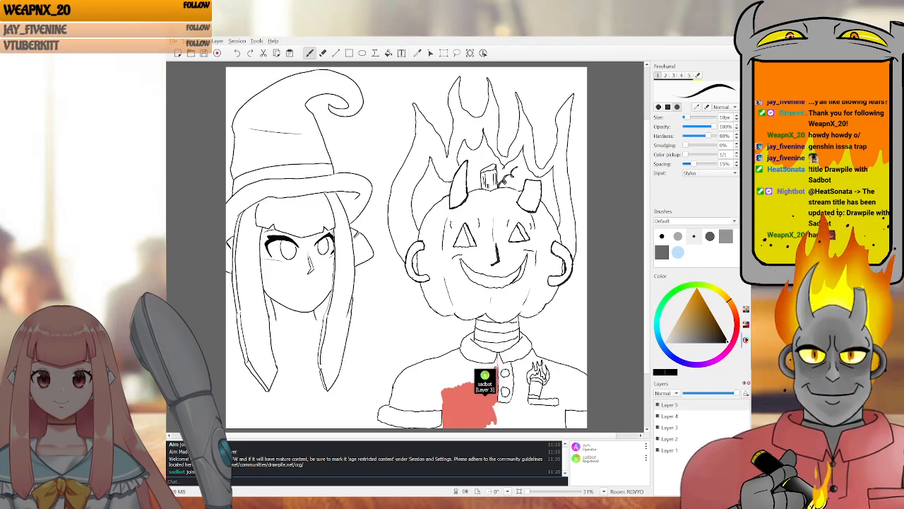
Add short cheek lines to the face and draw the neck and collar with a ribbon bow between the locks
key("e")
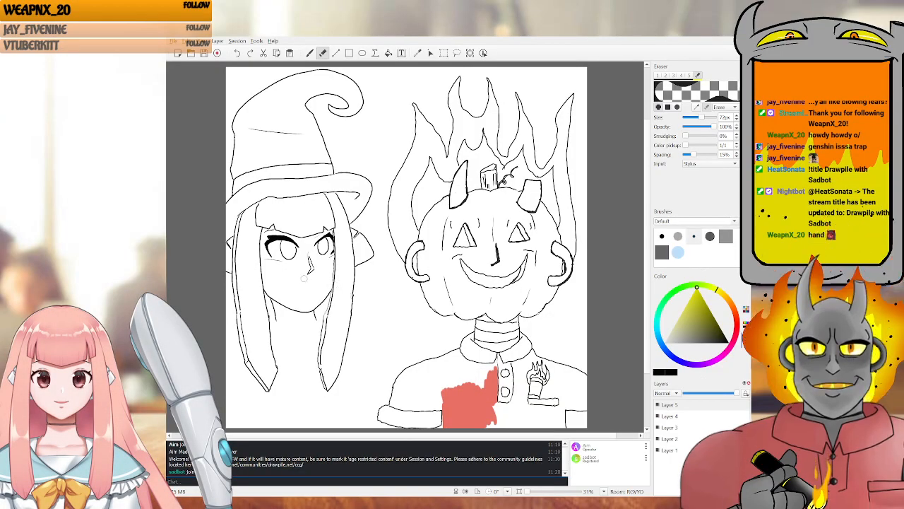
key("b")
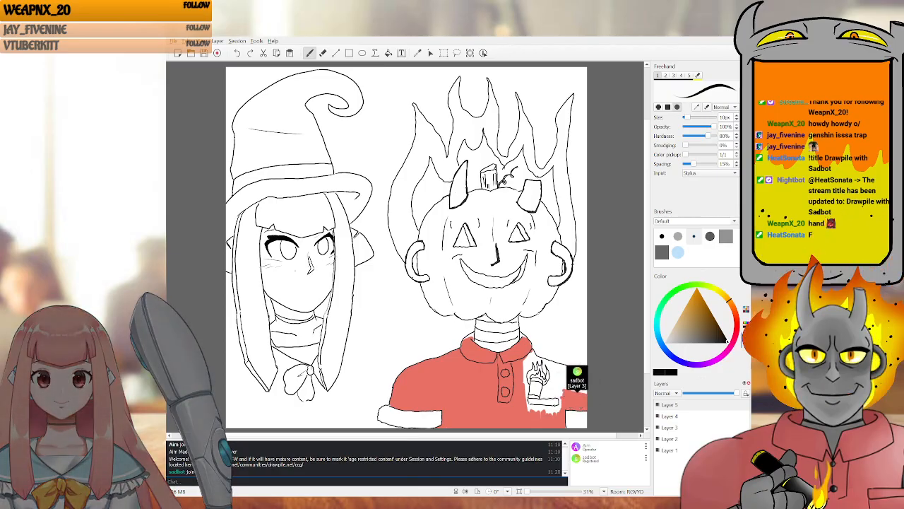
Draw the cape's shoulder edges on both sides and the long back hair falling behind the side locks
key("e")
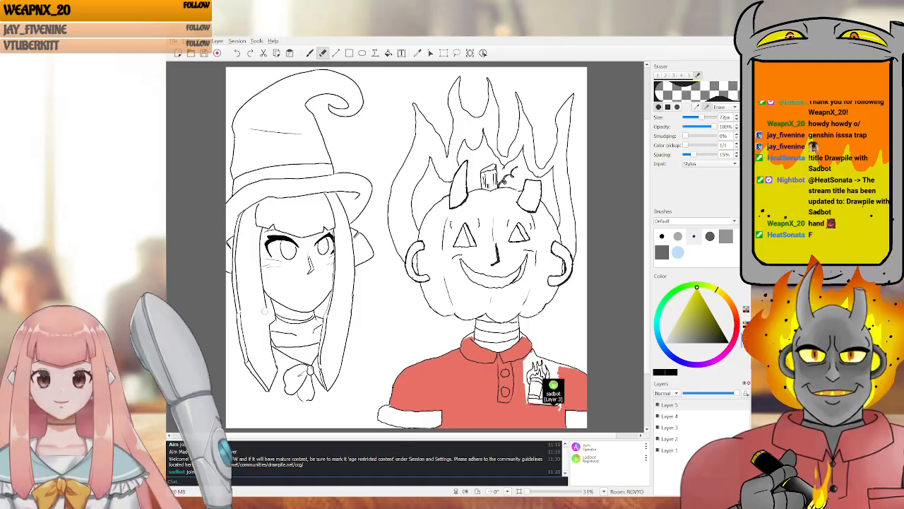
key("b")
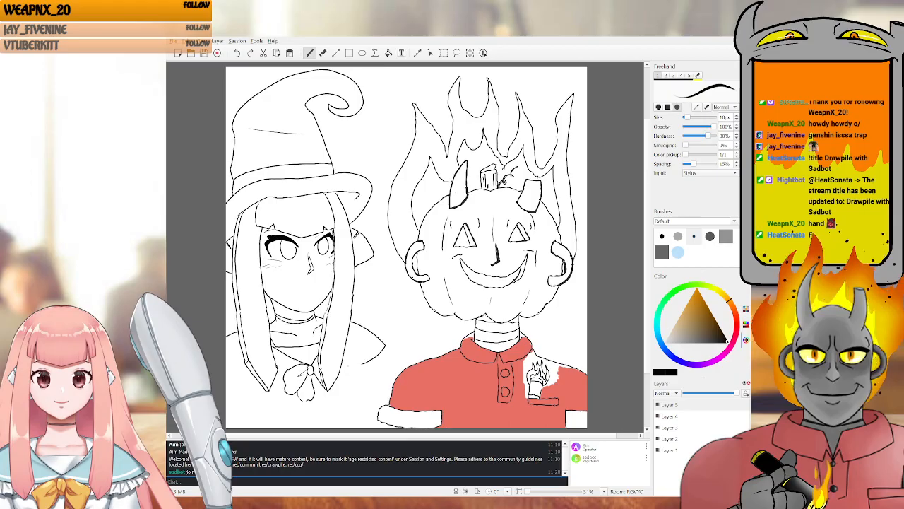
key("e")
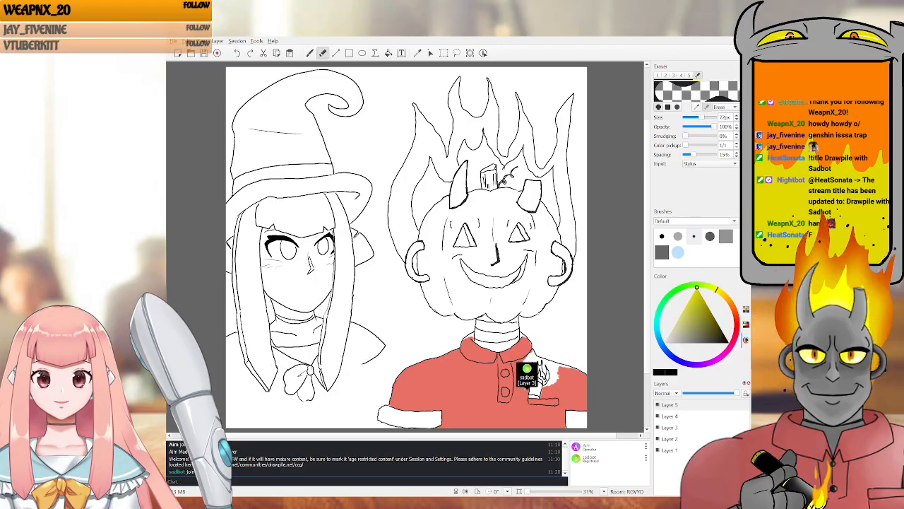
key("b")
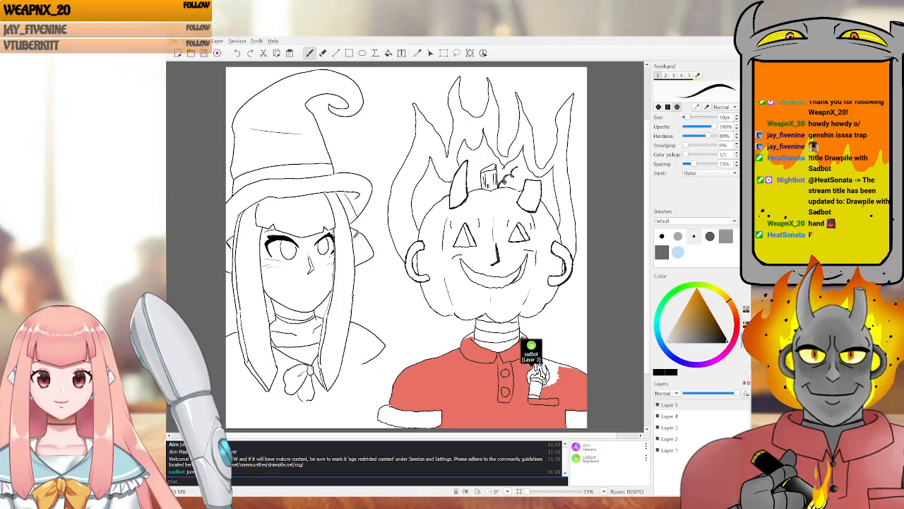
key("e")
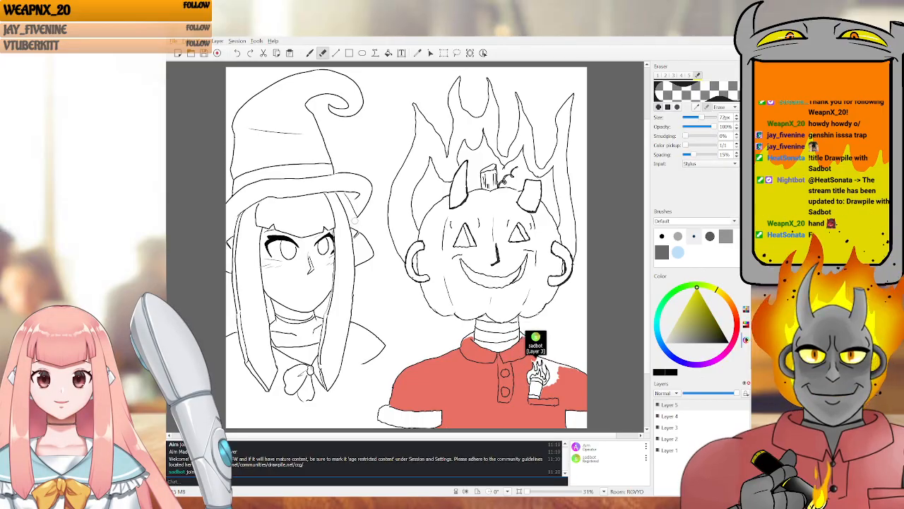
key("b")
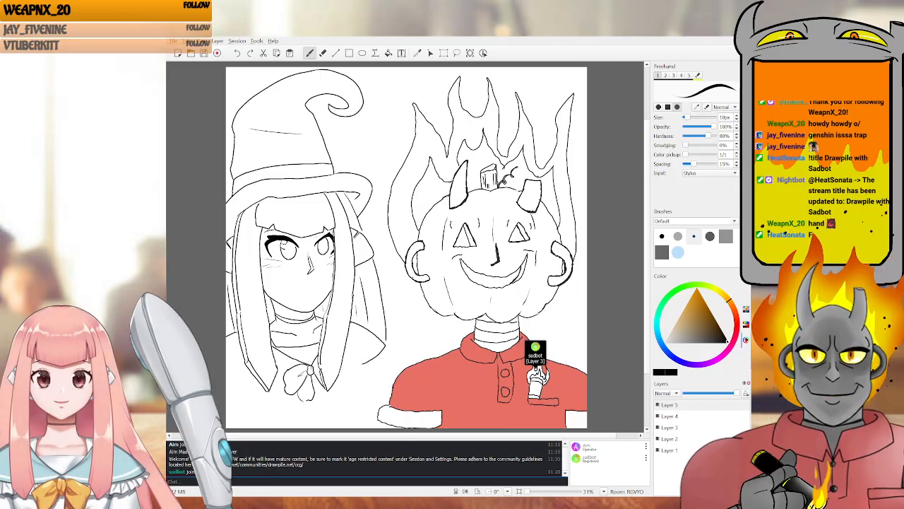
Try to outline a pupil in the witch's left-hand eye and flood-fill it with black
left_click_drag(283, 243, 290, 251)
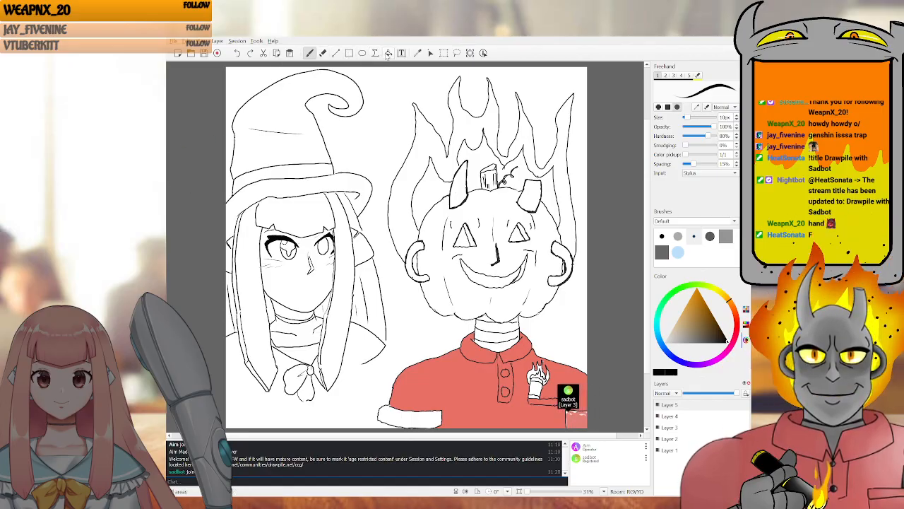
key("f")
left_click(295, 239)
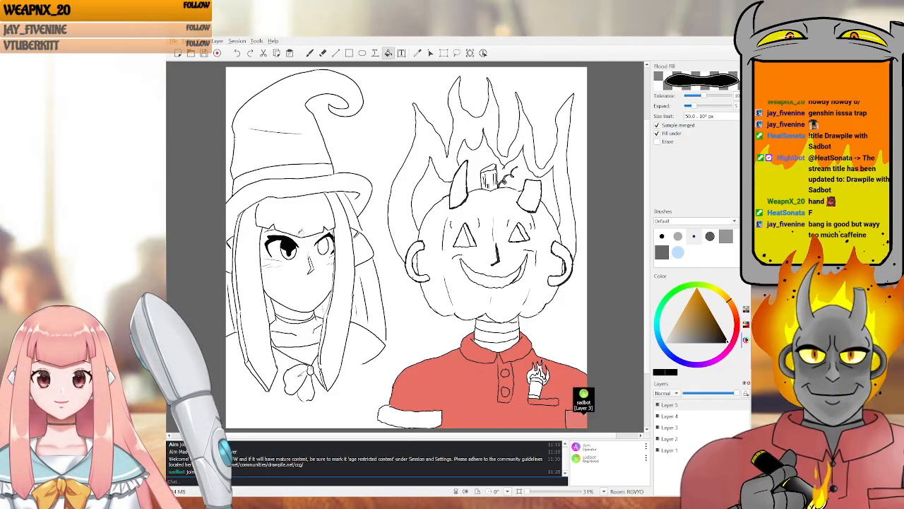
key("ctrl+z")
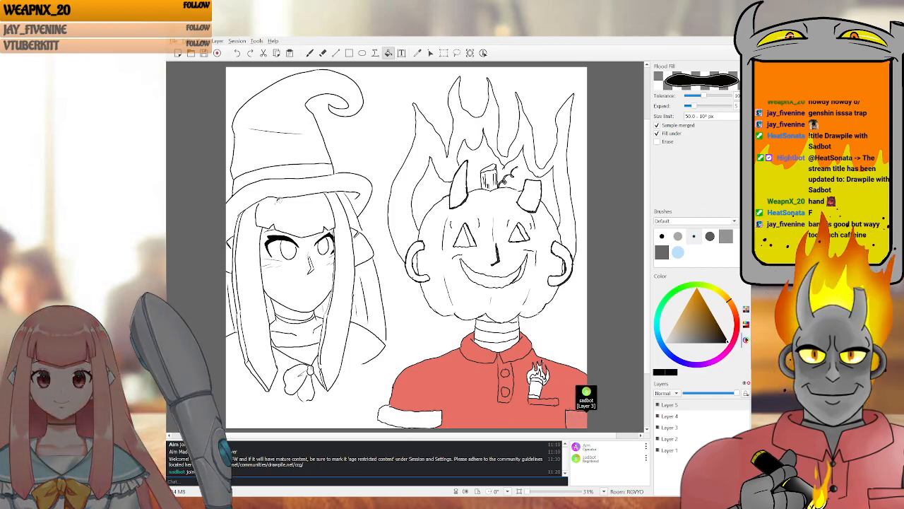
Draw narrow solid black pupils inside both of the witch's irises with the freehand brush
key("b")
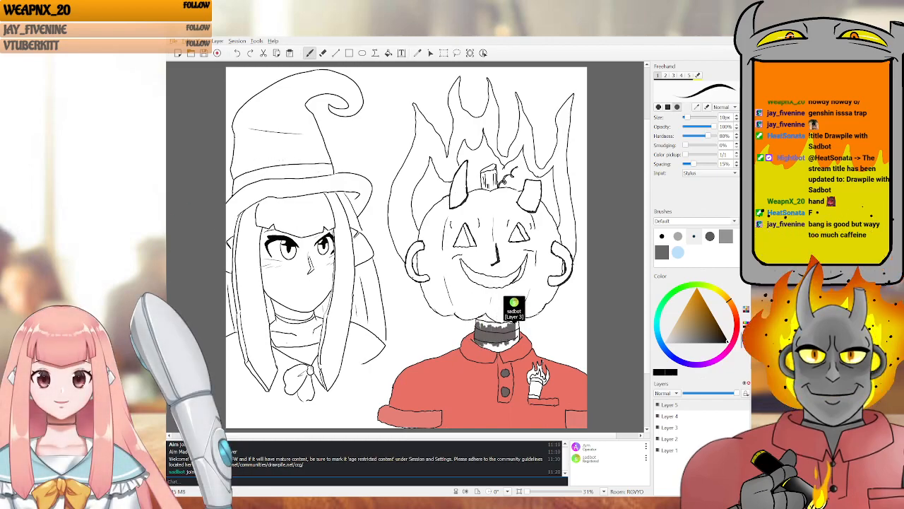
key("e")
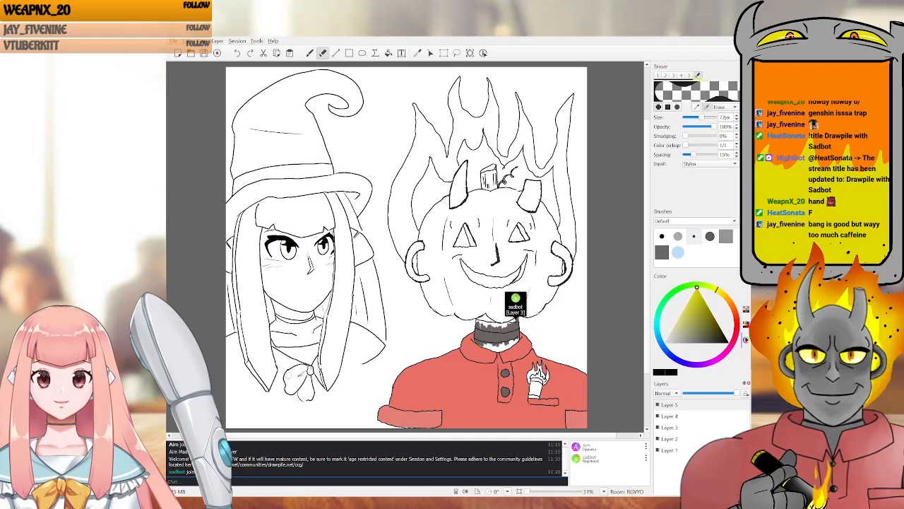
Erase part of the hat's base line for a winged jack-o'-lantern ornament, and draw the witch's smile, ruffled cape and bodice
key("r")
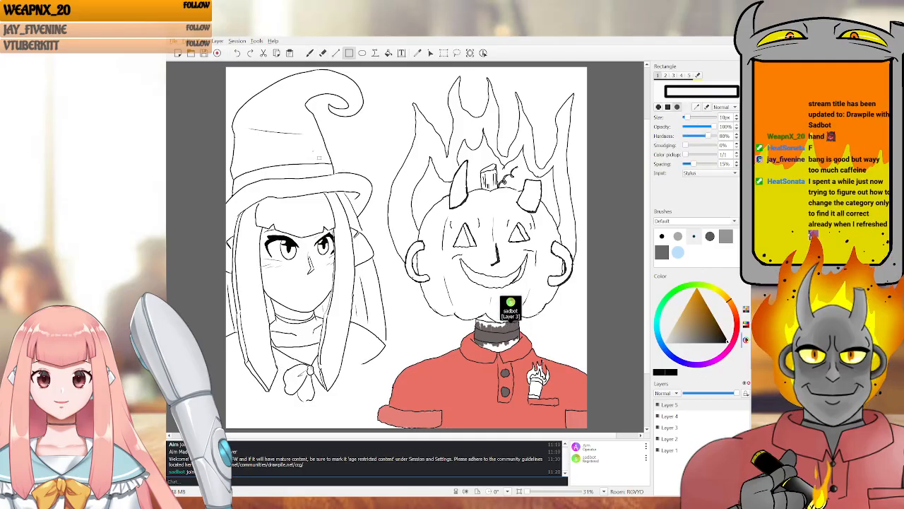
key("e")
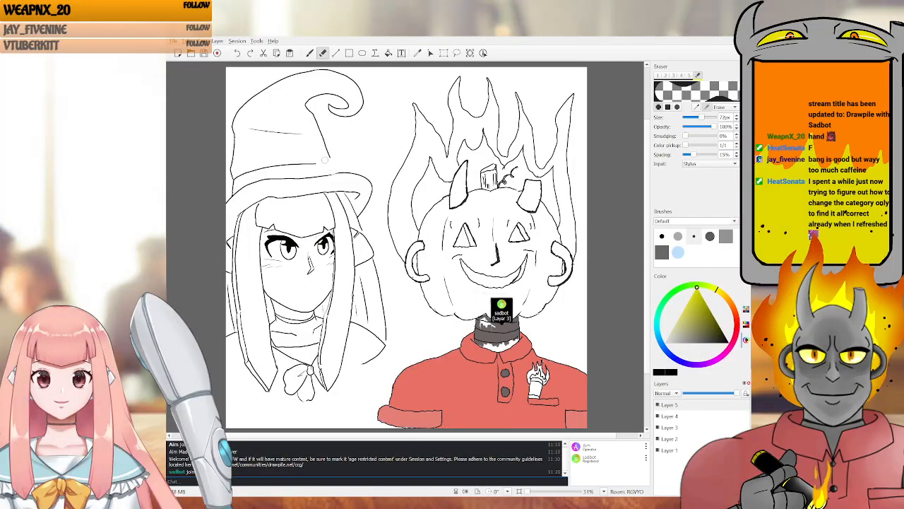
key("b")
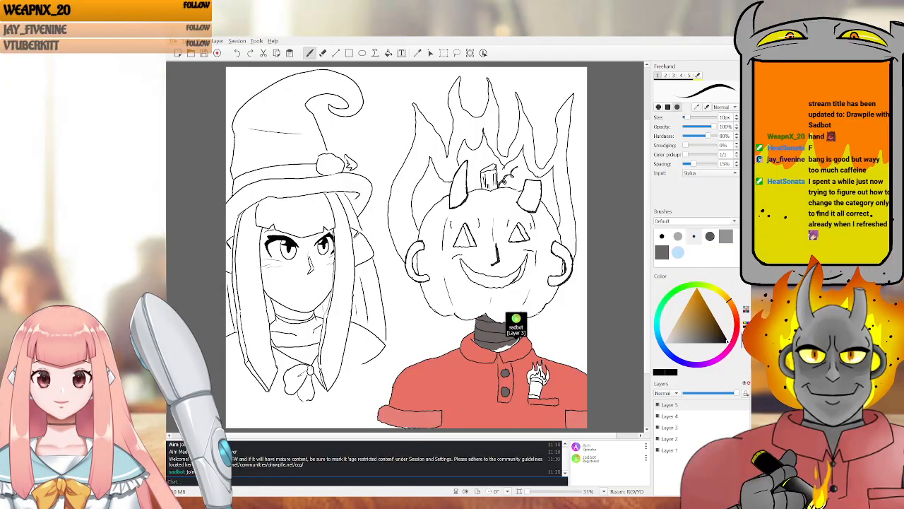
key("e")
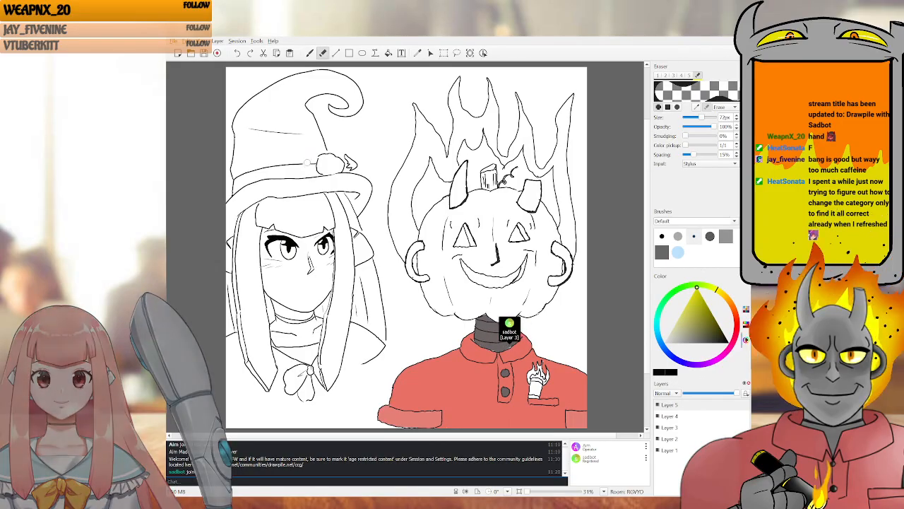
key("b")
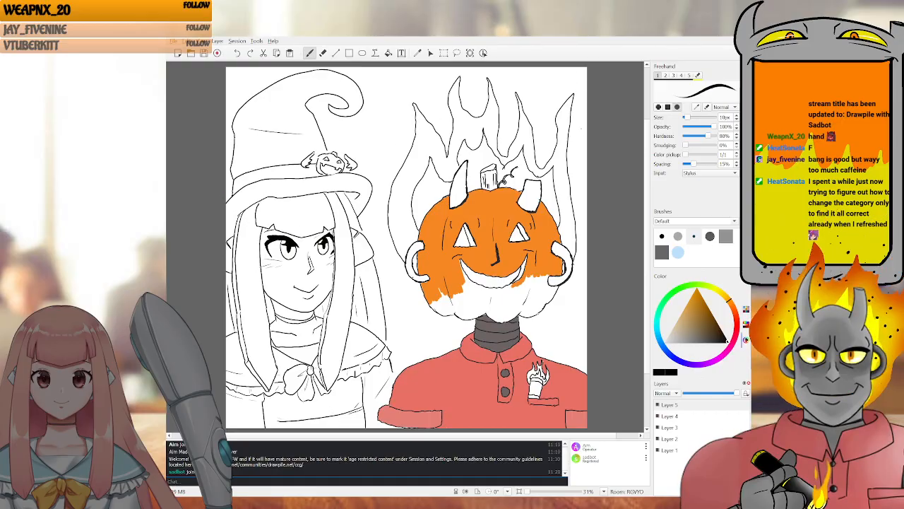
Set the freehand brush to a medium purple colour and a size of 30 px
left_click(718, 343)
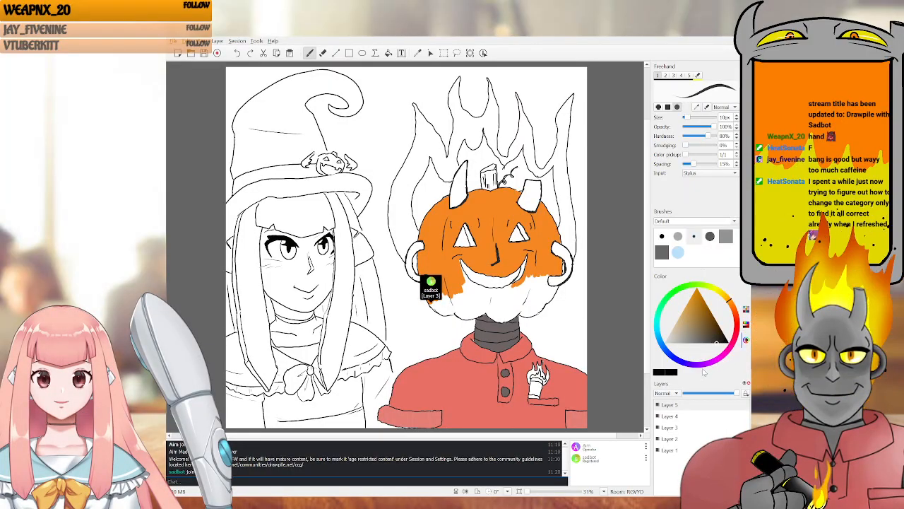
key("e")
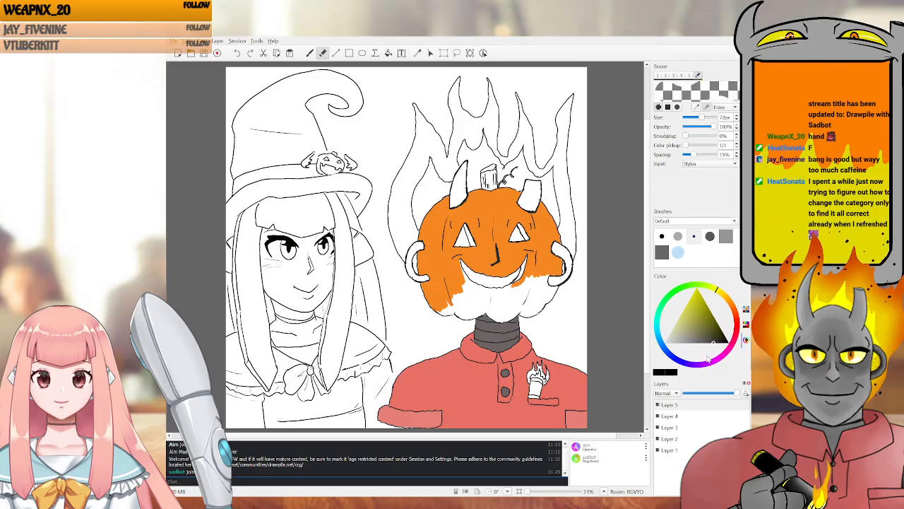
key("b")
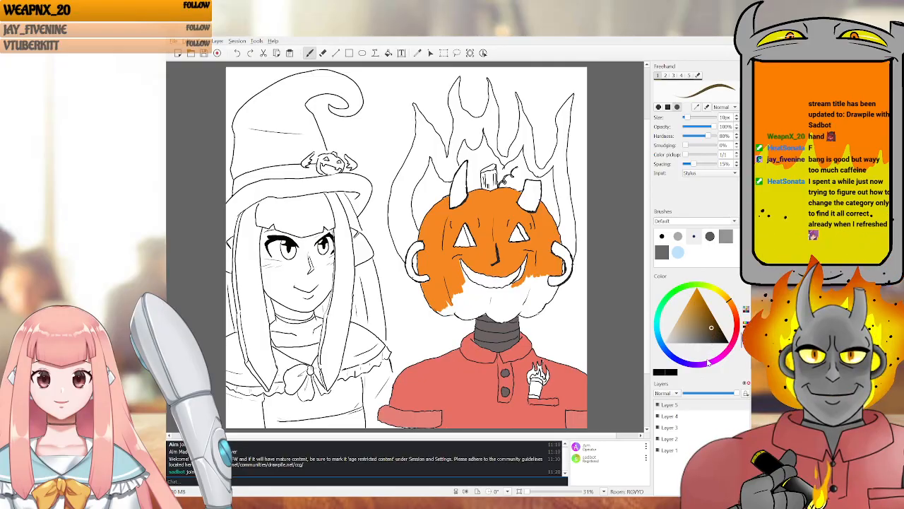
left_click(711, 360)
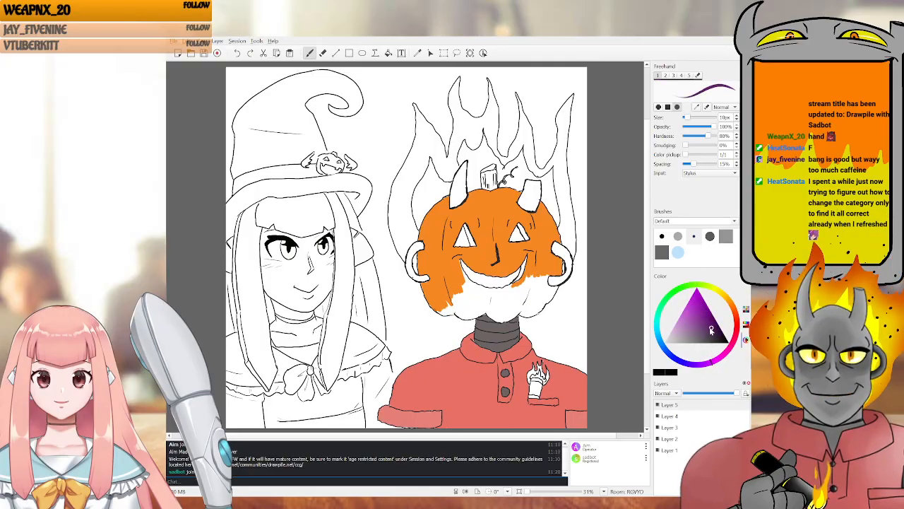
left_click(707, 344)
left_click_drag(707, 342, 703, 327)
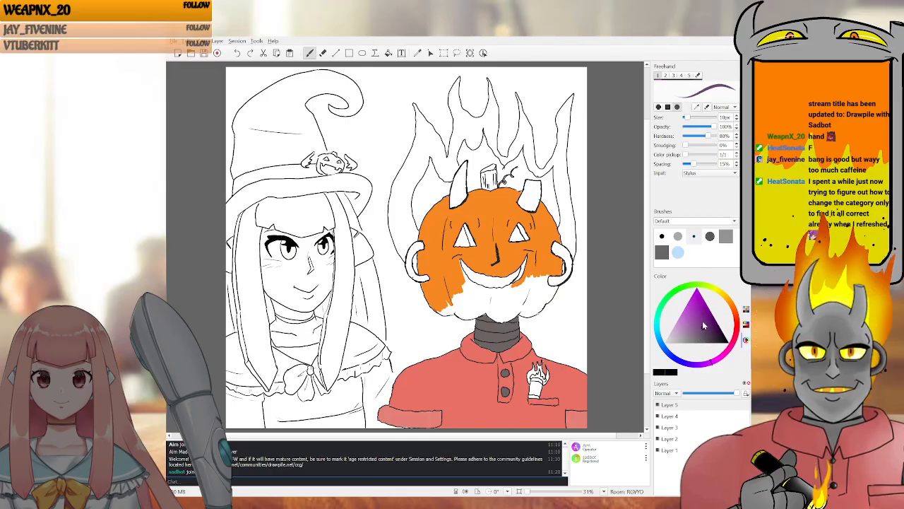
key("e")
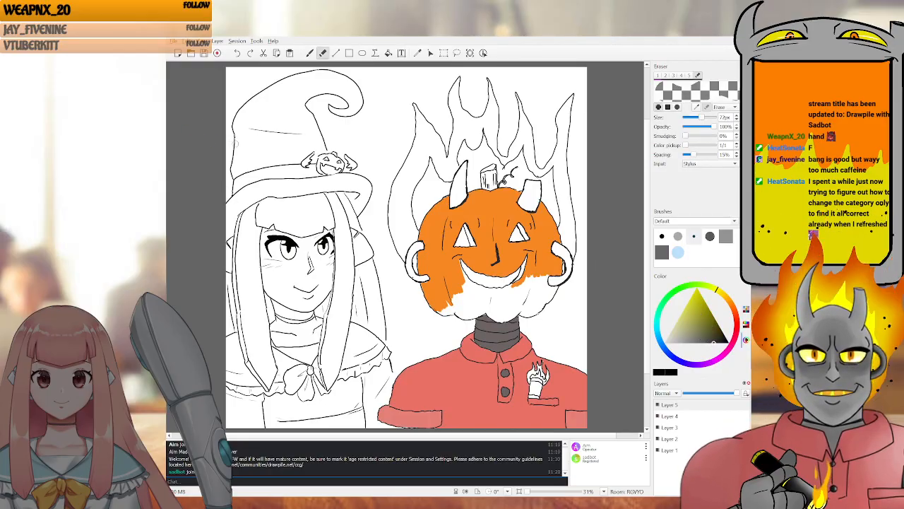
key("b")
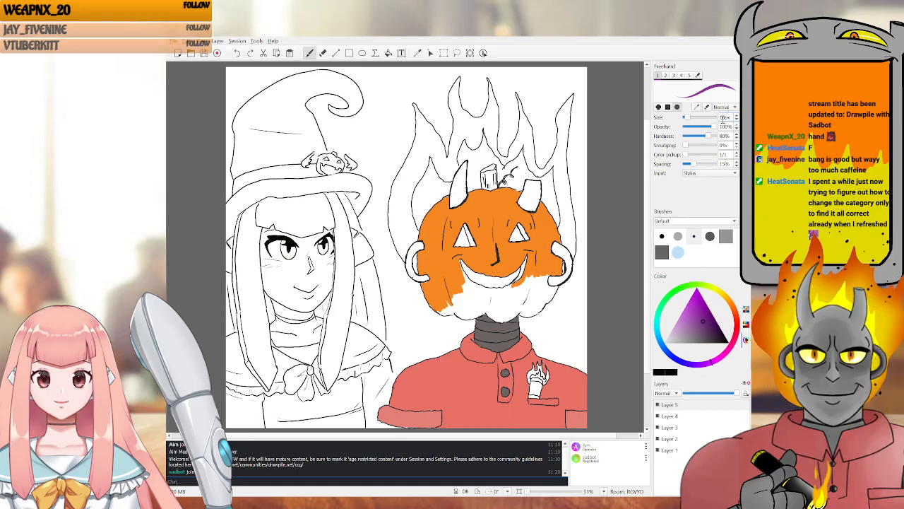
type("30")
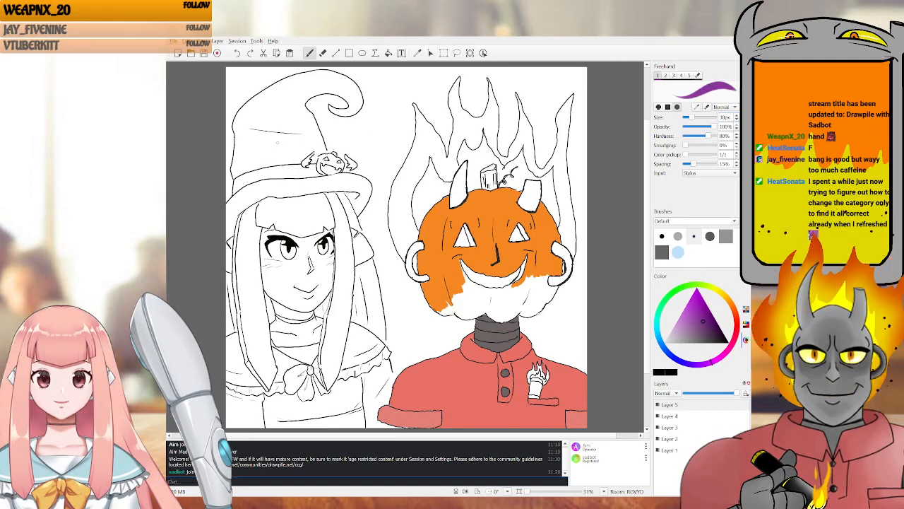
Switch to Layer 4 and paint the middle and curled tip of the witch hat purple, enlarging the brush to 50 px
left_click_drag(279, 134, 281, 147)
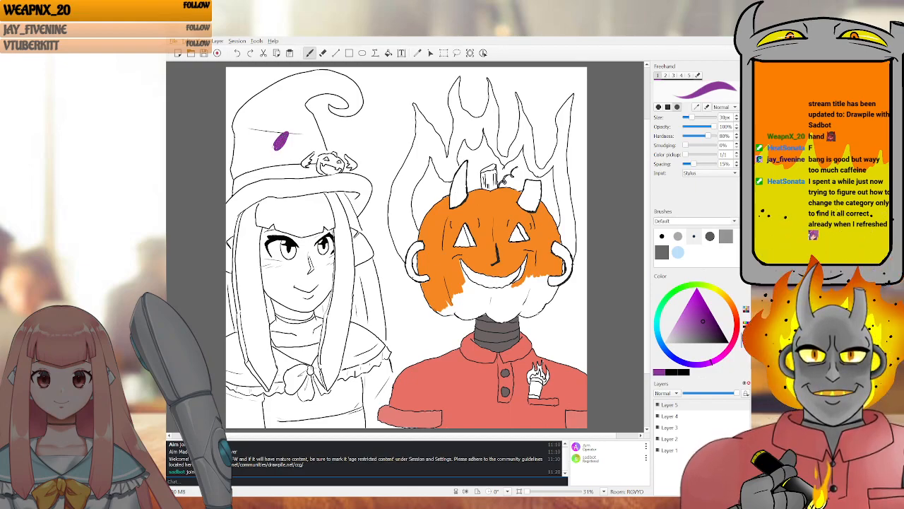
key("ctrl+z")
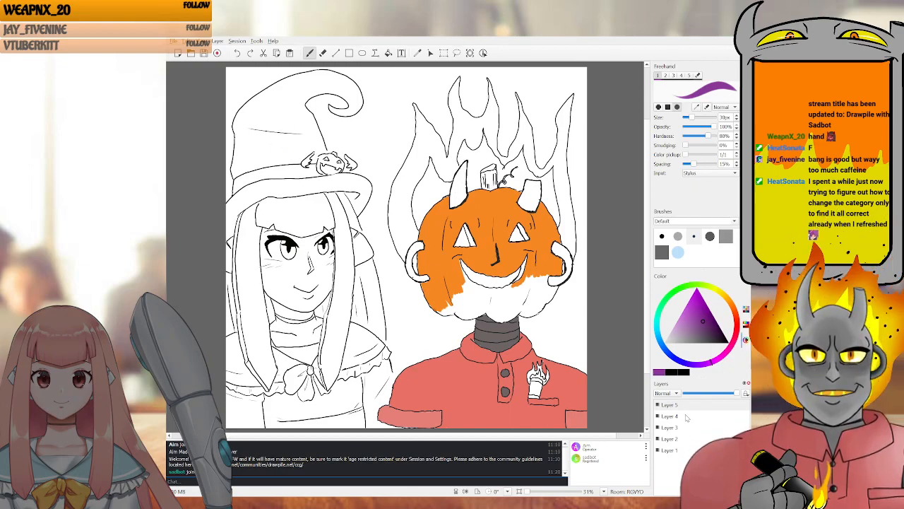
left_click(685, 416)
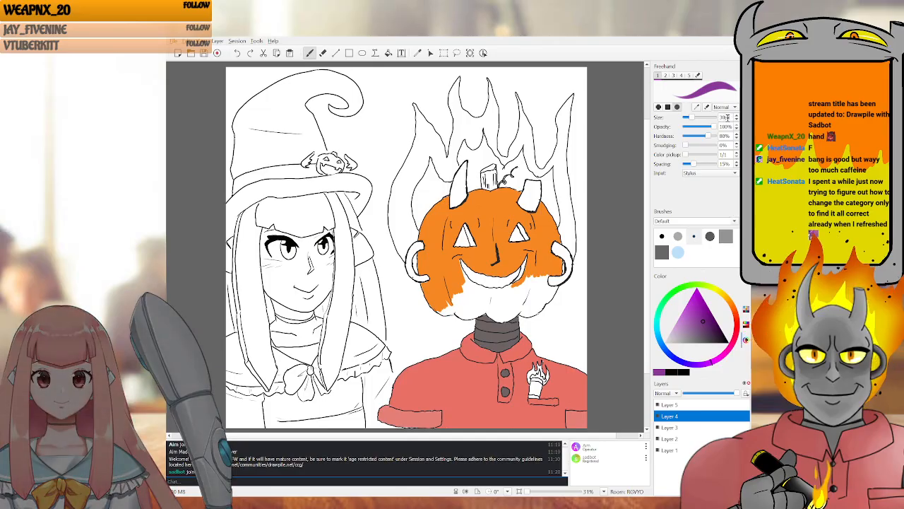
left_click(726, 118)
left_click_drag(280, 113, 298, 93)
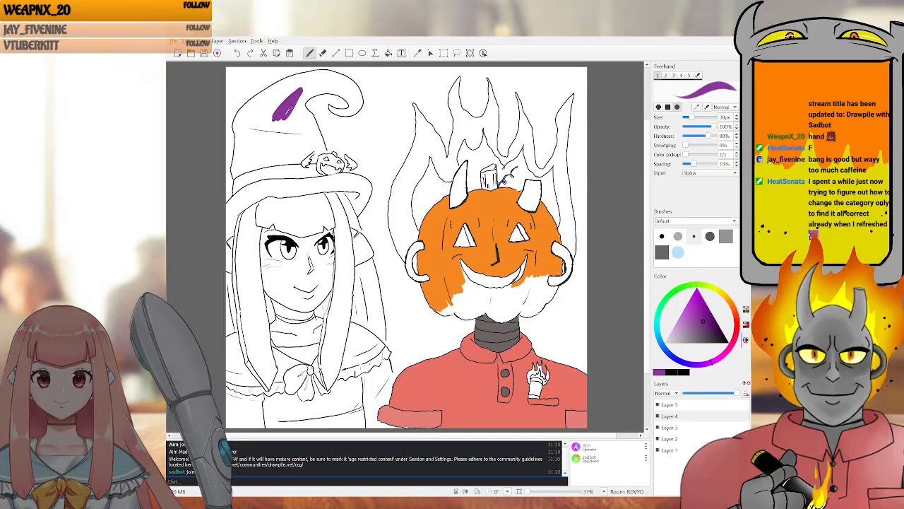
left_click_drag(267, 143, 268, 149)
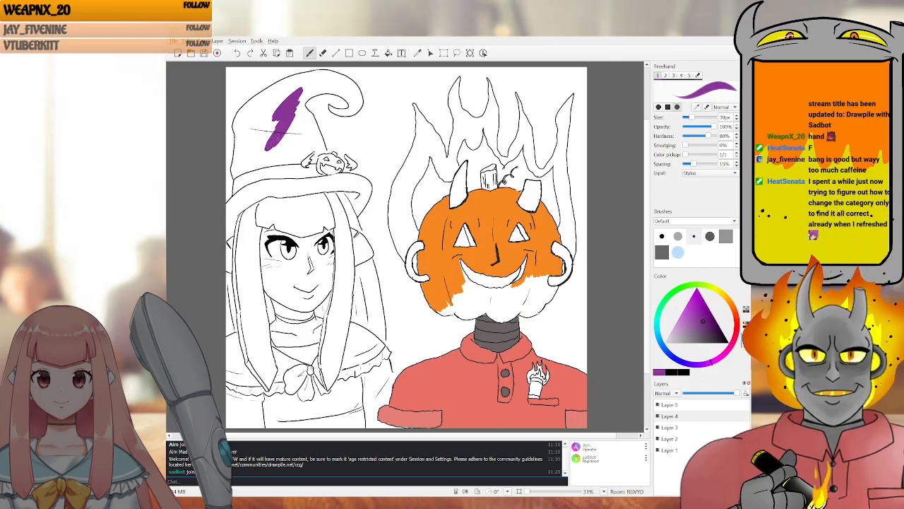
mouse_move(259, 150)
left_mouse_down()
mouse_move(260, 132)
mouse_move(257, 150)
mouse_move(286, 138)
mouse_move(262, 153)
mouse_move(291, 145)
mouse_move(265, 157)
mouse_move(305, 141)
mouse_move(258, 163)
mouse_move(291, 158)
mouse_move(261, 165)
left_mouse_up()
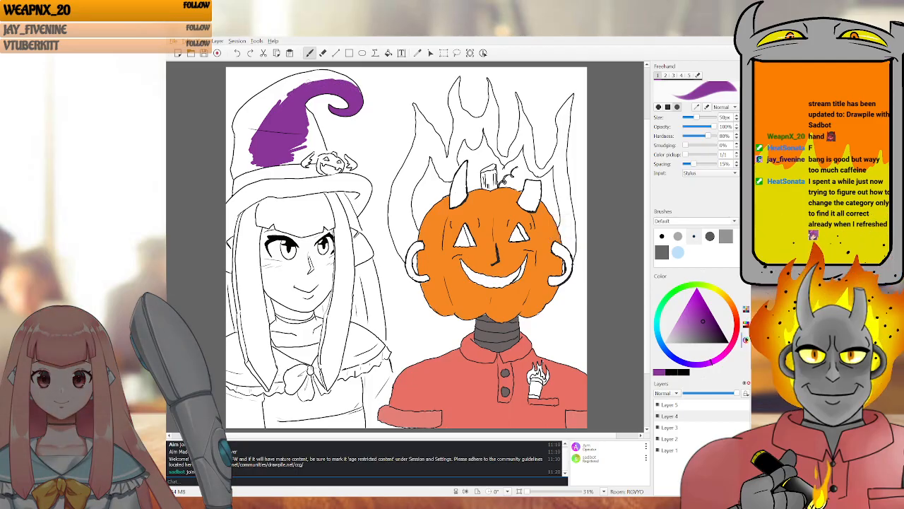
Paint the remaining white areas of the witch hat's cone purple, out to both side edges and down to the hat band
mouse_move(275, 111)
left_mouse_down()
mouse_move(289, 90)
mouse_move(253, 135)
mouse_move(260, 103)
mouse_move(295, 82)
left_mouse_up()
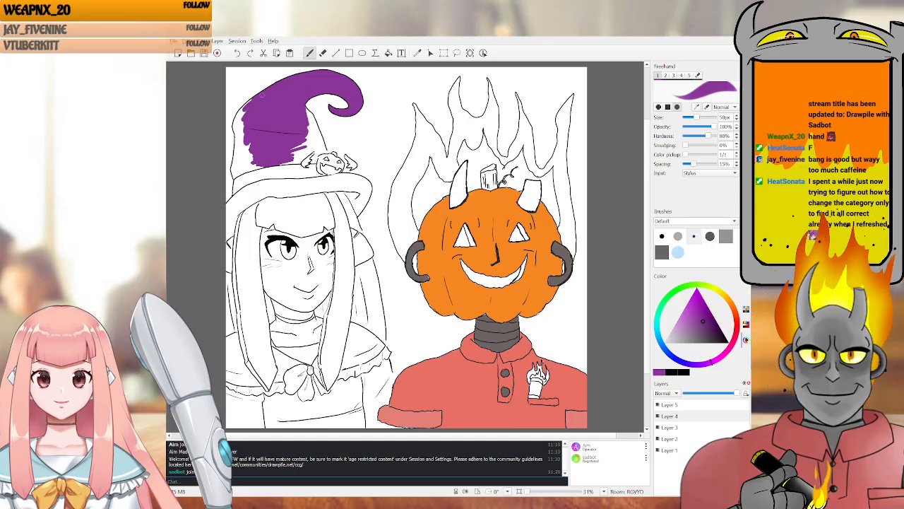
left_click_drag(252, 100, 239, 120)
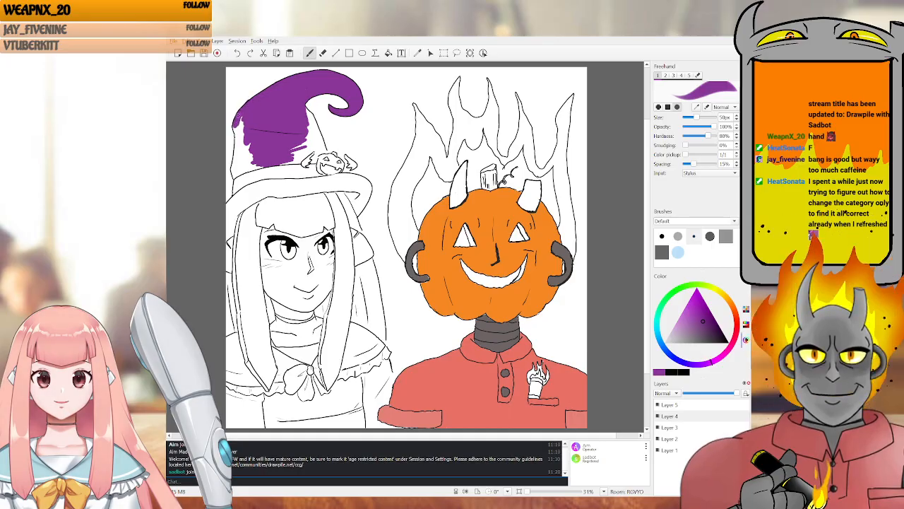
mouse_move(244, 140)
left_mouse_down()
mouse_move(246, 151)
mouse_move(242, 144)
left_mouse_up()
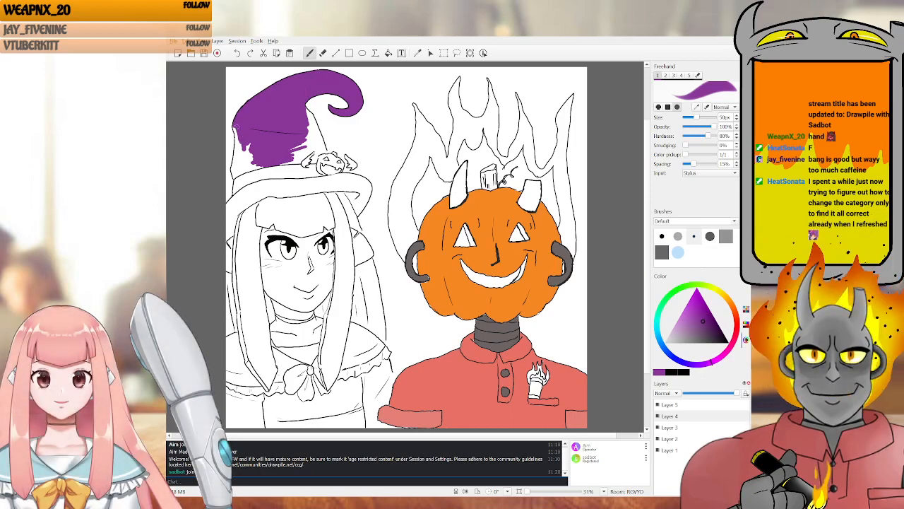
left_click_drag(239, 142, 252, 167)
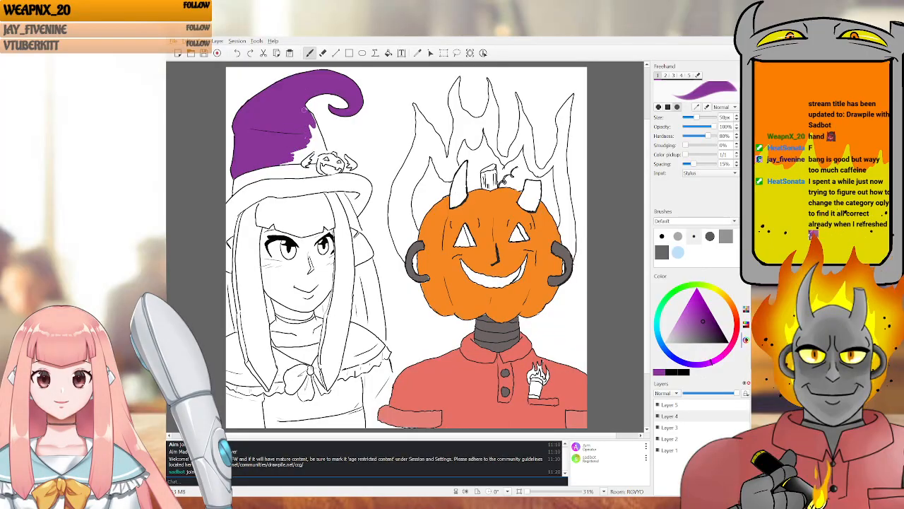
left_click_drag(310, 114, 310, 138)
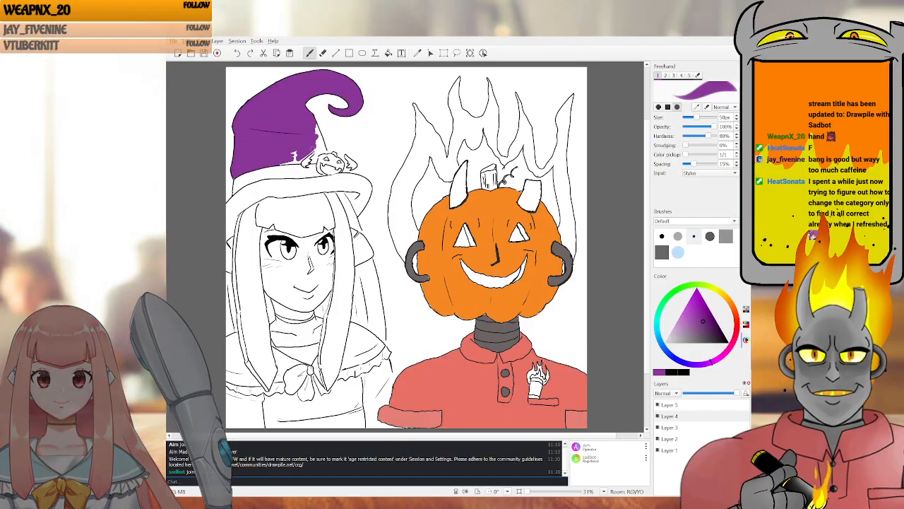
left_click_drag(296, 147, 294, 160)
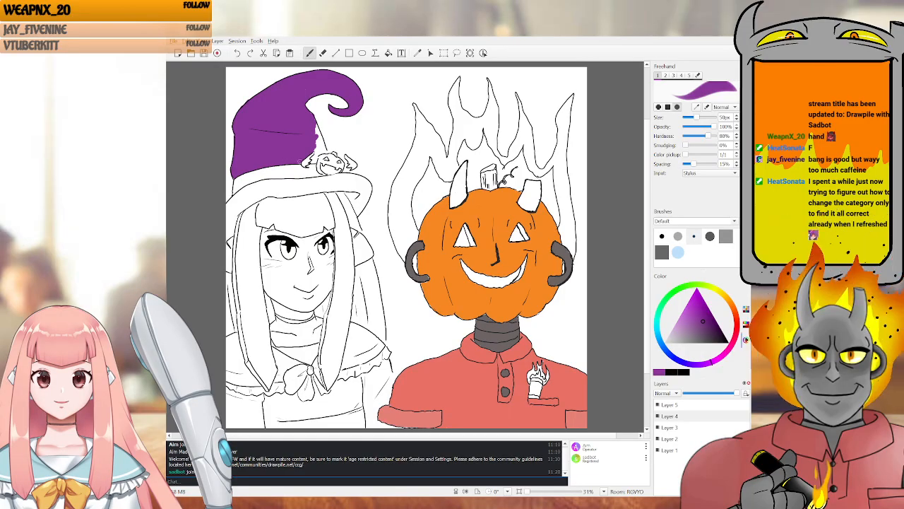
left_click_drag(316, 130, 316, 125)
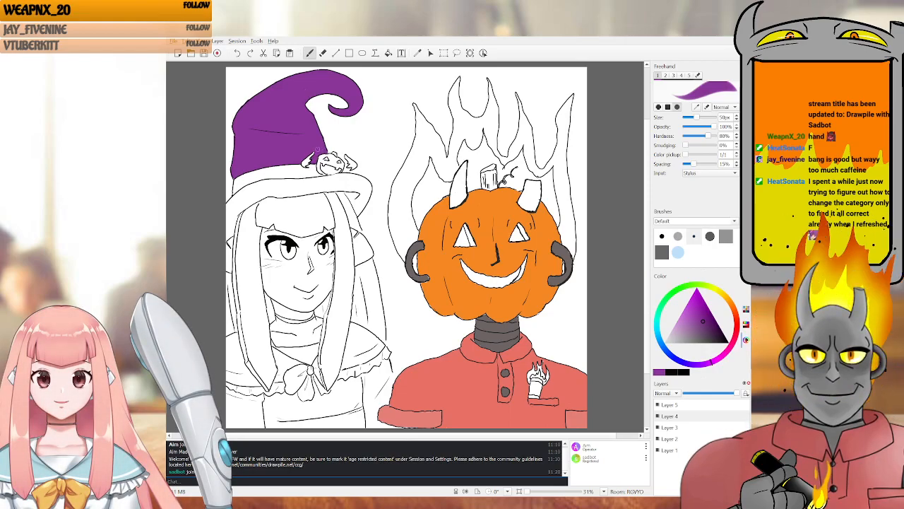
Paint the witch hat's whole brim purple, from the canvas edge around to the curled far end, leaving the band white
left_click_drag(241, 201, 226, 215)
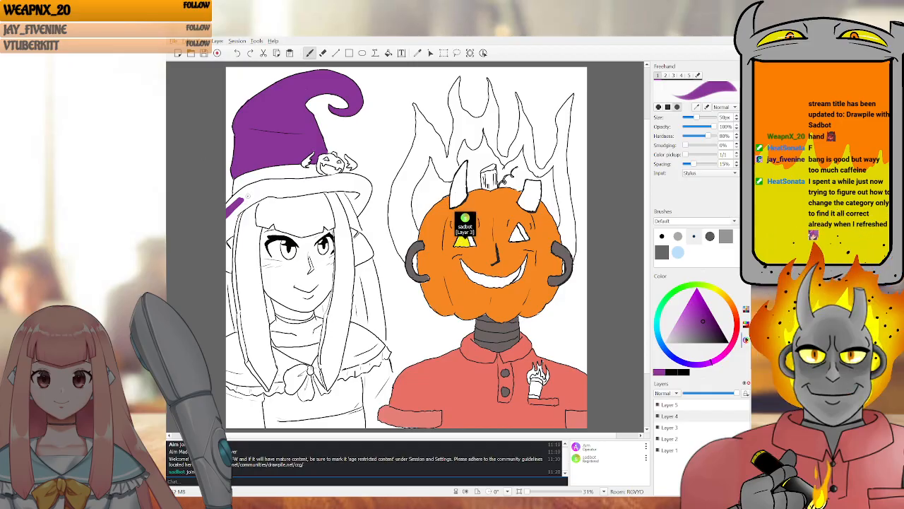
left_click_drag(244, 206, 263, 193)
mouse_move(225, 219)
left_mouse_down()
mouse_move(234, 218)
mouse_move(230, 230)
mouse_move(235, 218)
mouse_move(223, 233)
left_mouse_up()
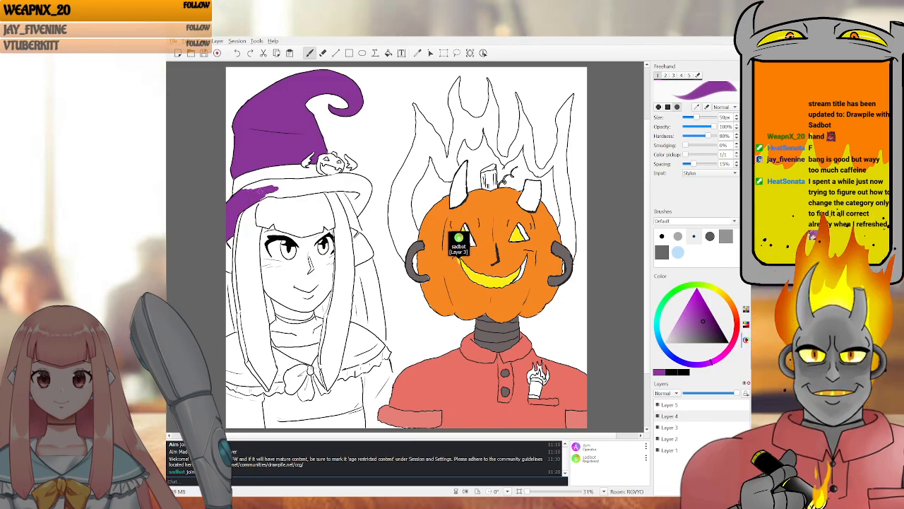
mouse_move(289, 187)
left_mouse_down()
mouse_move(278, 187)
mouse_move(289, 183)
left_mouse_up()
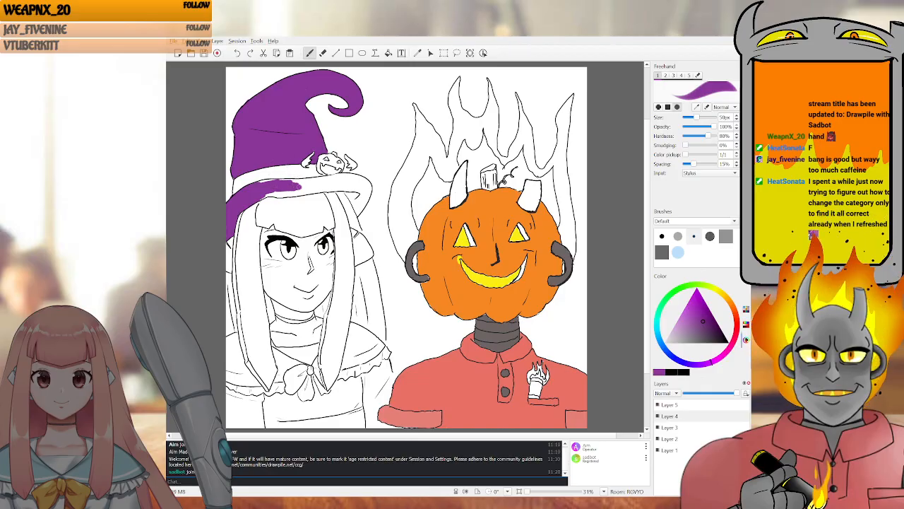
mouse_move(298, 187)
left_mouse_down()
mouse_move(343, 183)
mouse_move(260, 181)
mouse_move(293, 189)
mouse_move(255, 198)
left_mouse_up()
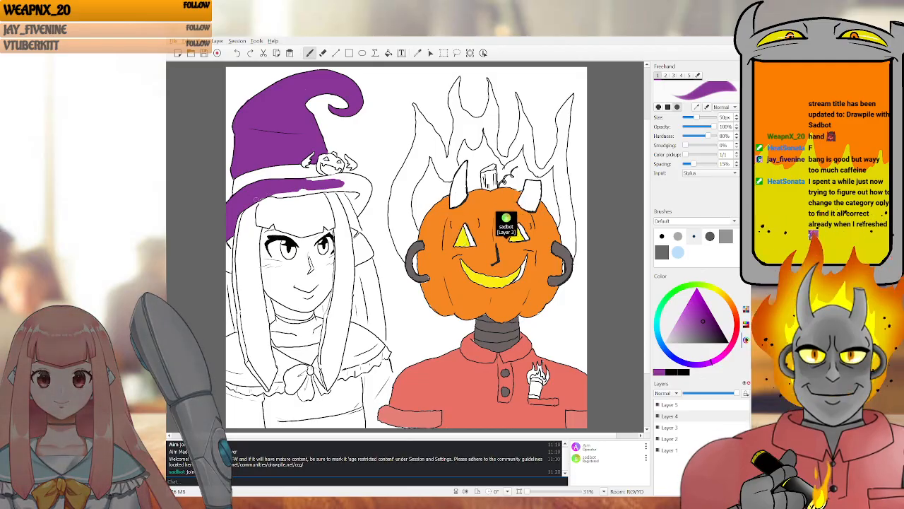
mouse_move(293, 192)
left_mouse_down()
mouse_move(311, 191)
mouse_move(300, 191)
left_mouse_up()
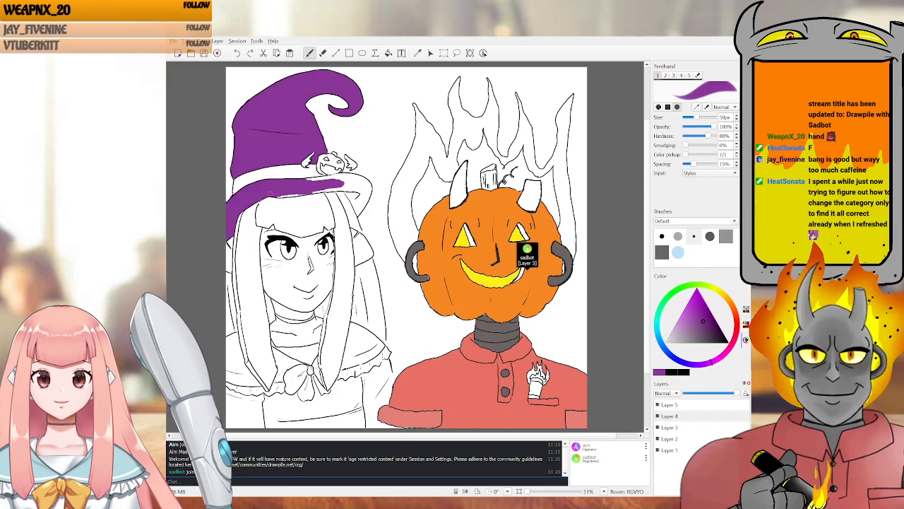
mouse_move(291, 193)
left_mouse_down()
mouse_move(304, 192)
mouse_move(293, 194)
left_mouse_up()
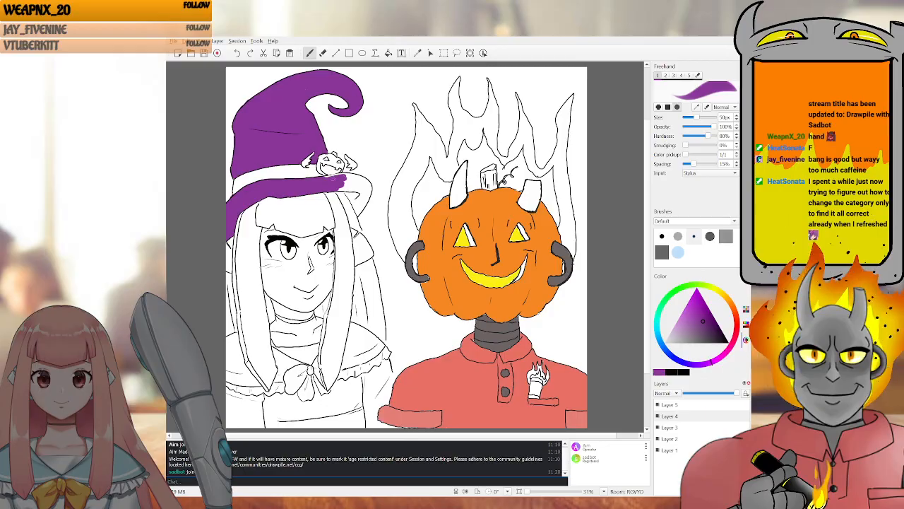
left_click_drag(347, 181, 359, 186)
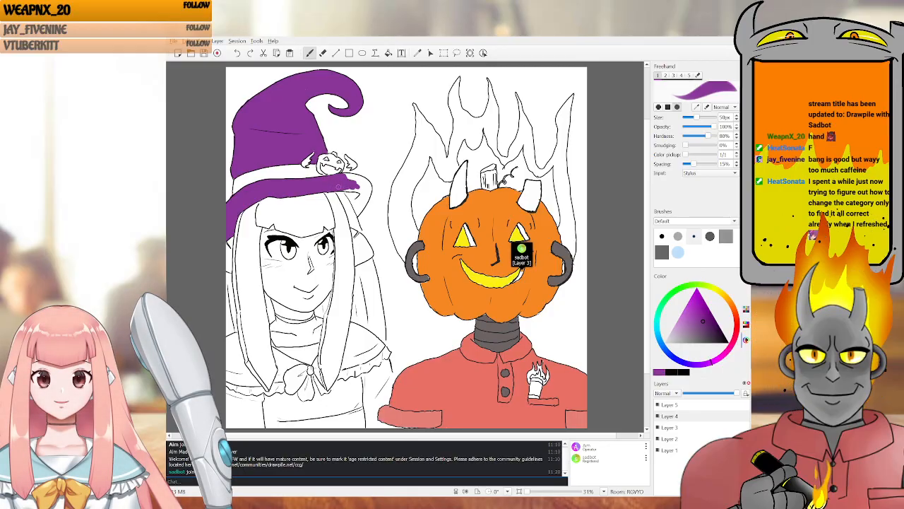
left_click_drag(349, 190, 359, 207)
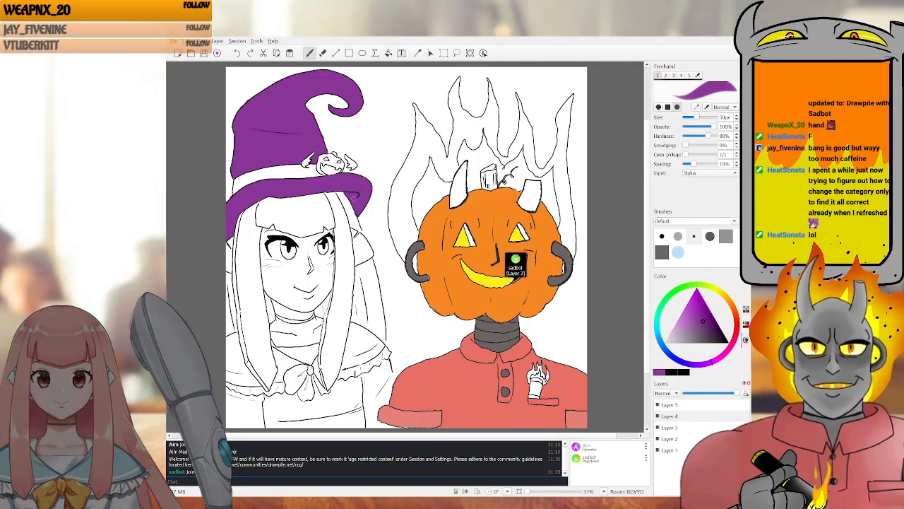
Sample the orange of the large pumpkin head and paint the hat's small jack-o'-lantern ornament with it
key("i")
left_click(434, 214)
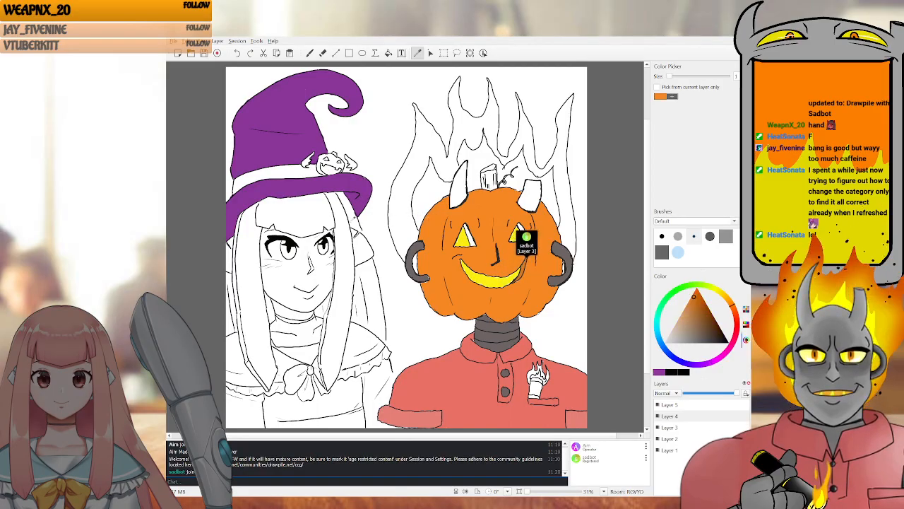
key("b")
left_click_drag(328, 162, 330, 166)
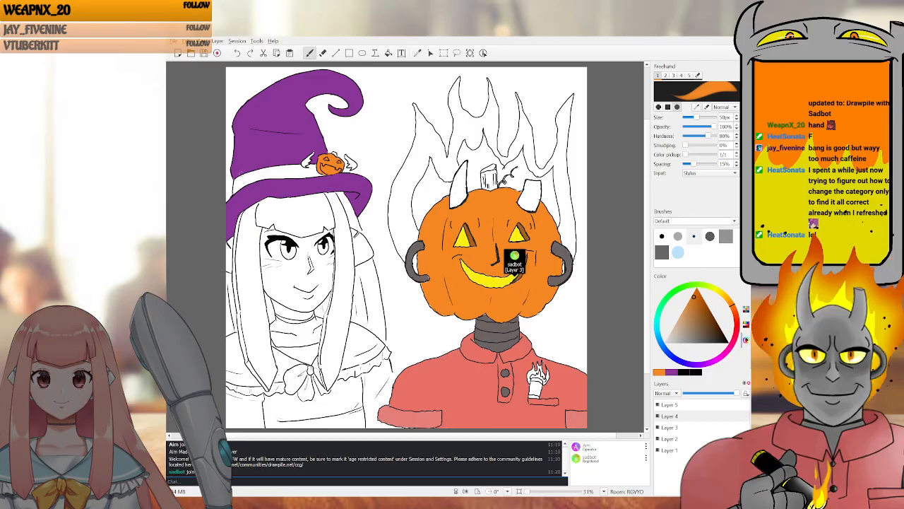
Choose a medium green and flood-fill the stem of the hat's jack-o'-lantern ornament
left_click(692, 286)
mouse_move(697, 307)
left_mouse_down()
mouse_move(711, 315)
mouse_move(712, 306)
left_mouse_up()
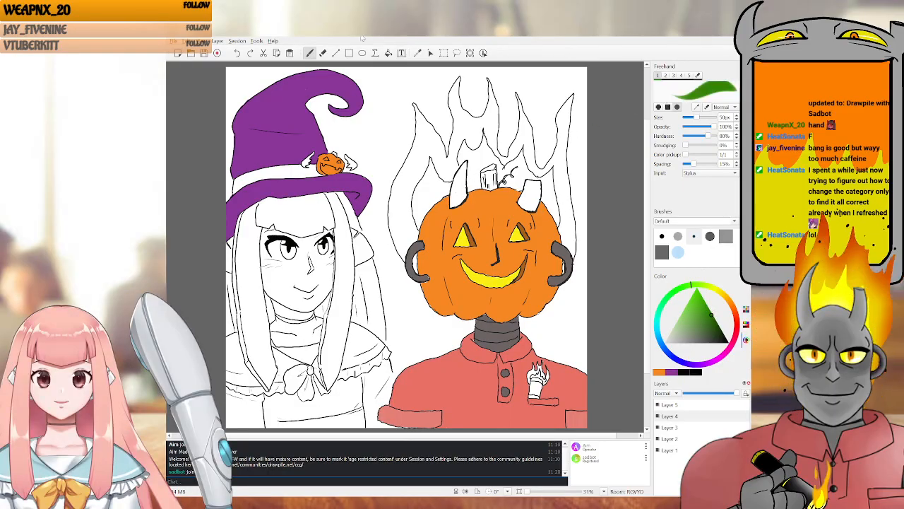
left_click(388, 54)
left_click(335, 153)
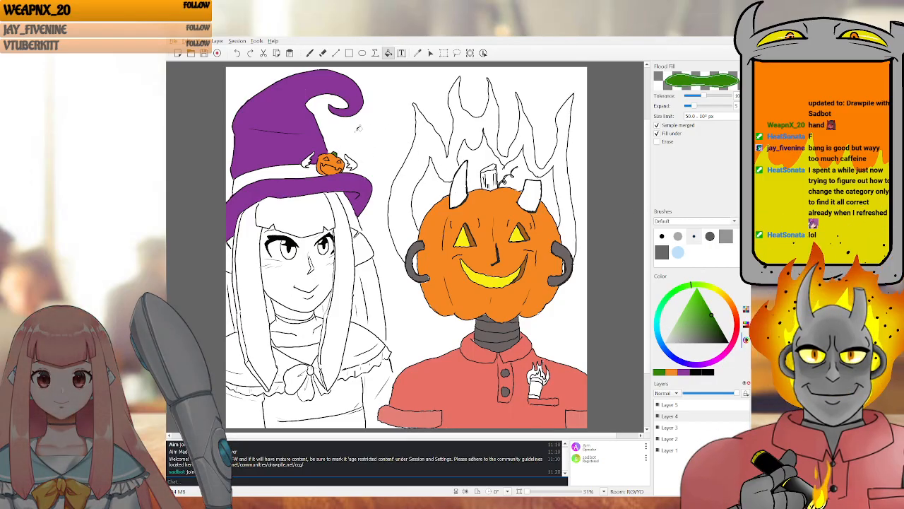
Sample the hat's purple, darken it to a deep muted purple and flood-fill both wings of the pumpkin ornament
key("u")
left_click(418, 53)
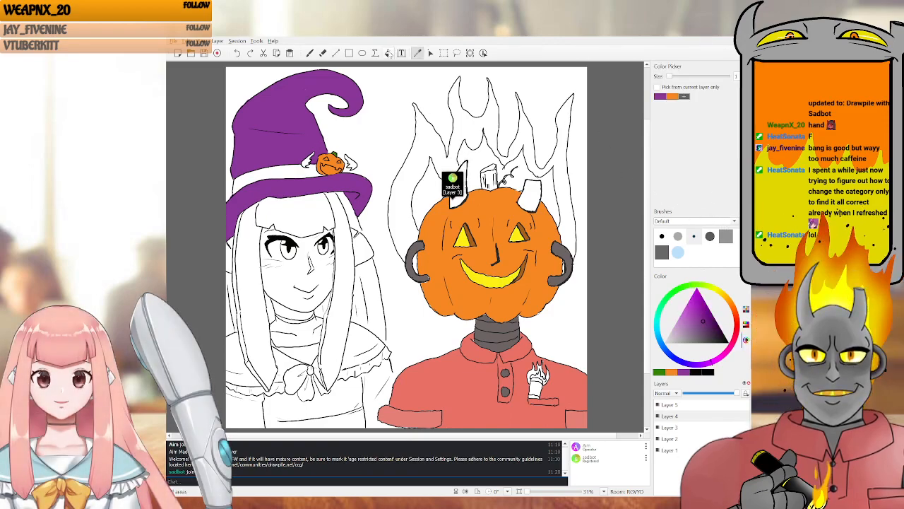
left_click(388, 53)
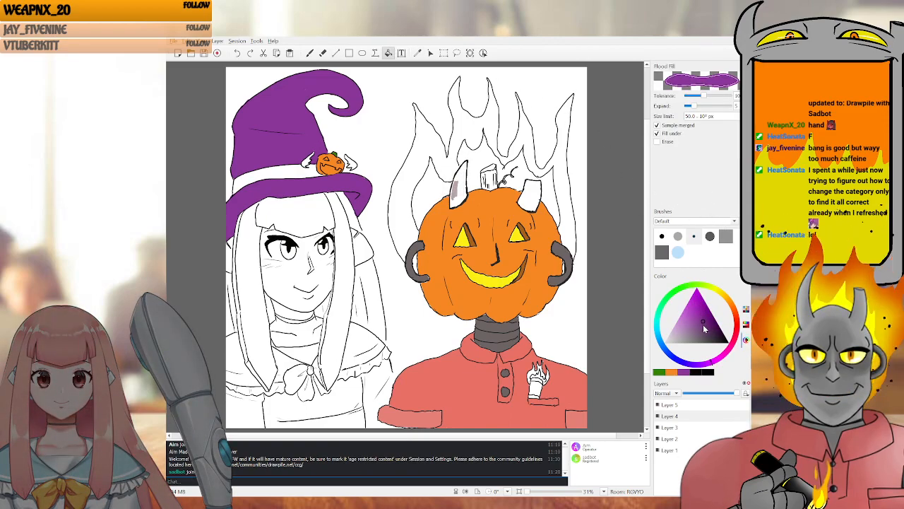
left_click_drag(710, 327, 717, 333)
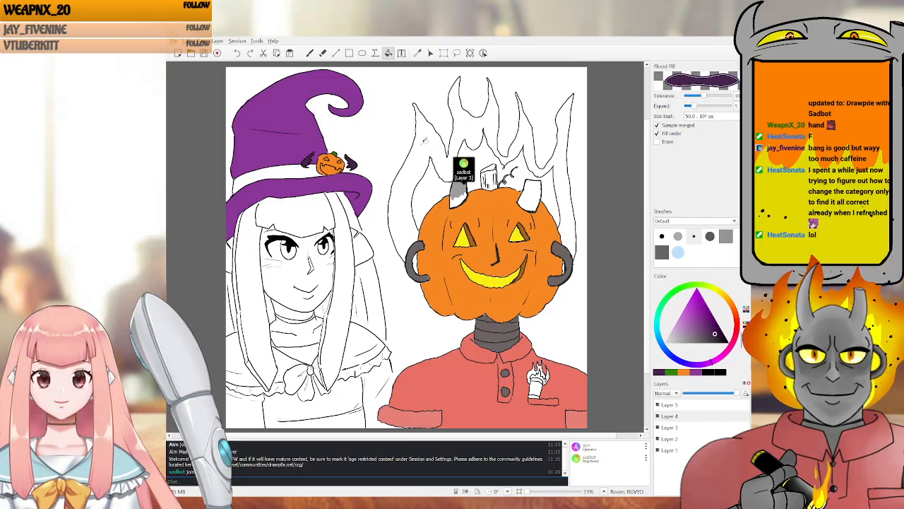
key("i")
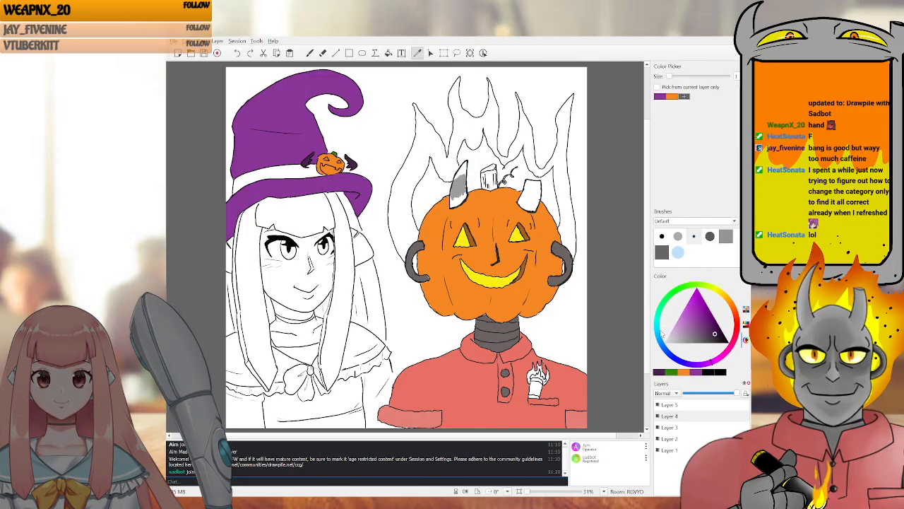
left_click(658, 334)
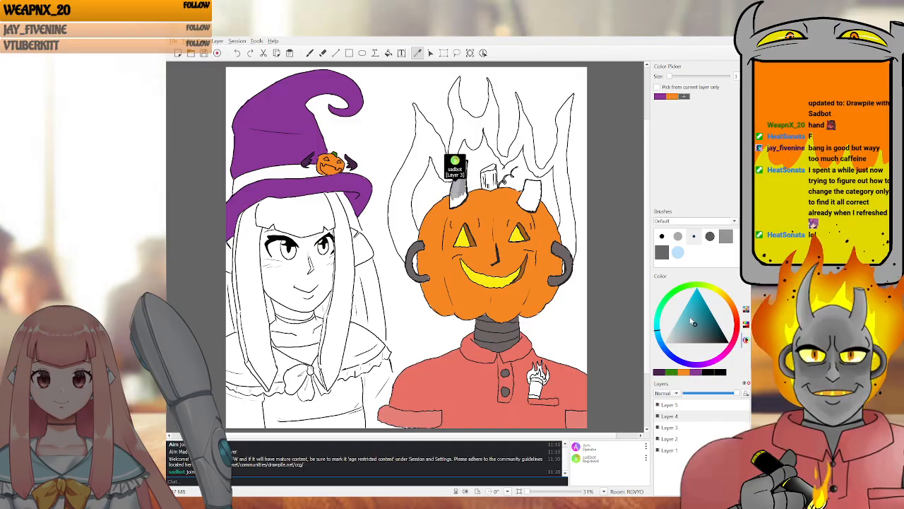
left_click(679, 321)
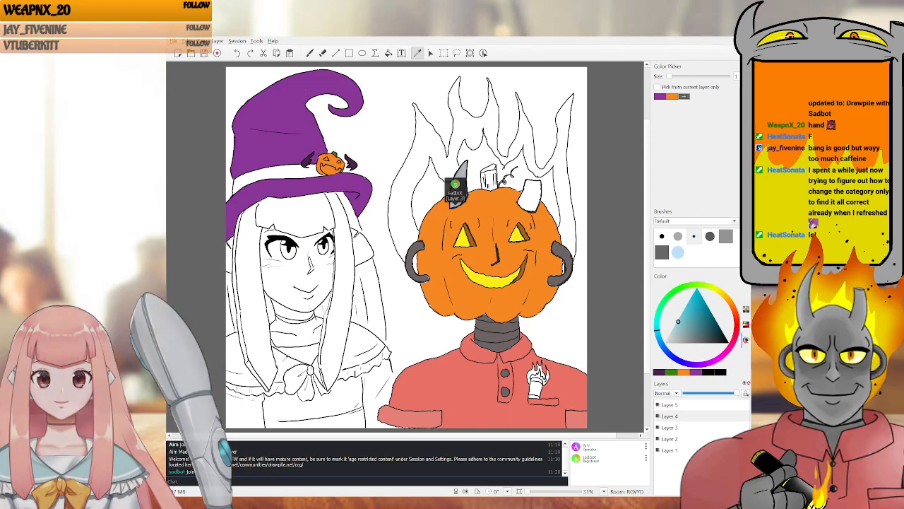
Set the freehand brush to light pink and paint the upper bangs and the inner part of the witch's left-hand side lock
key("b")
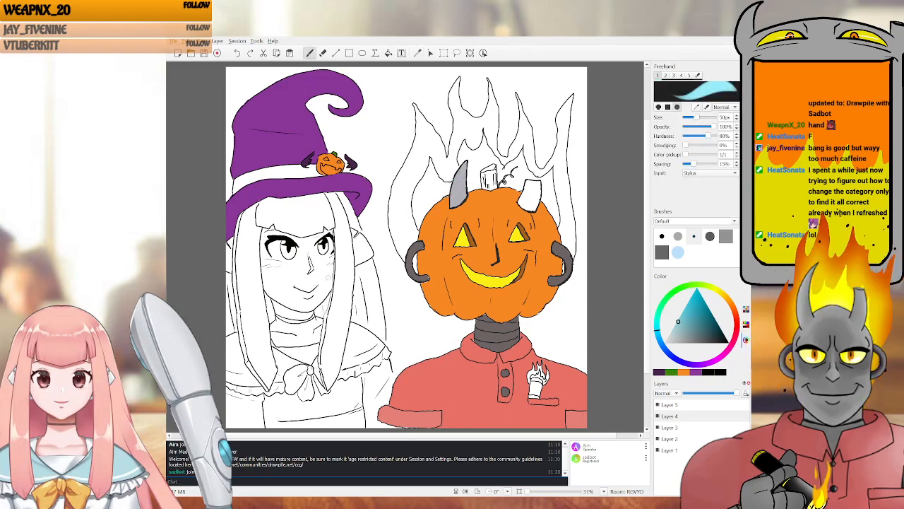
left_click(729, 354)
left_click_drag(705, 318, 677, 323)
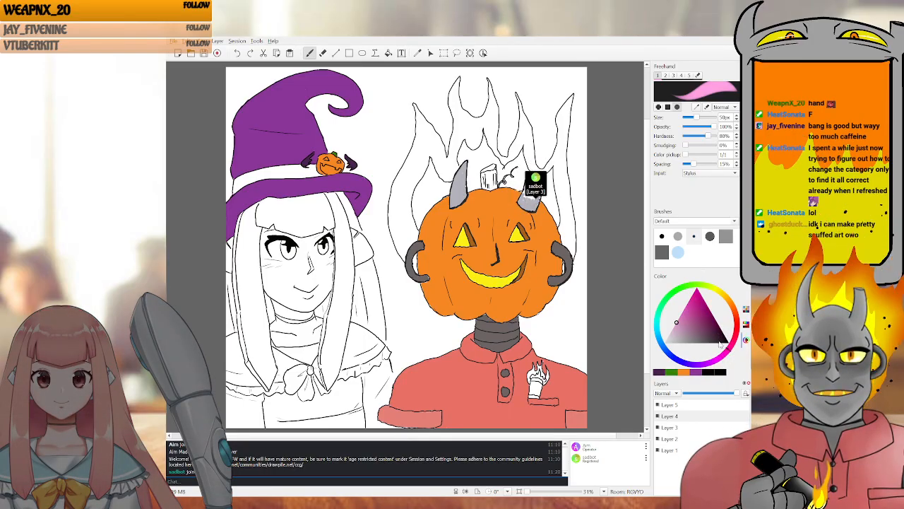
left_click_drag(286, 212, 308, 212)
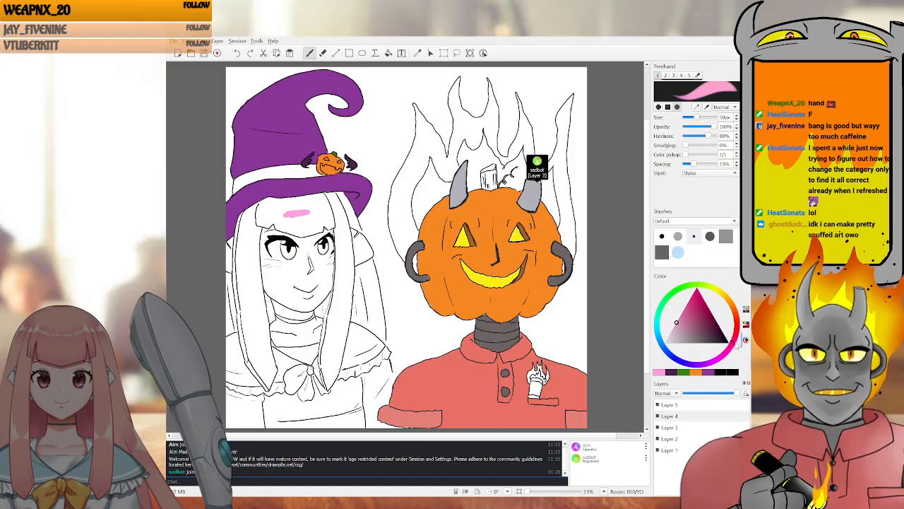
mouse_move(287, 218)
left_mouse_down()
mouse_move(309, 210)
mouse_move(264, 211)
mouse_move(332, 197)
left_mouse_up()
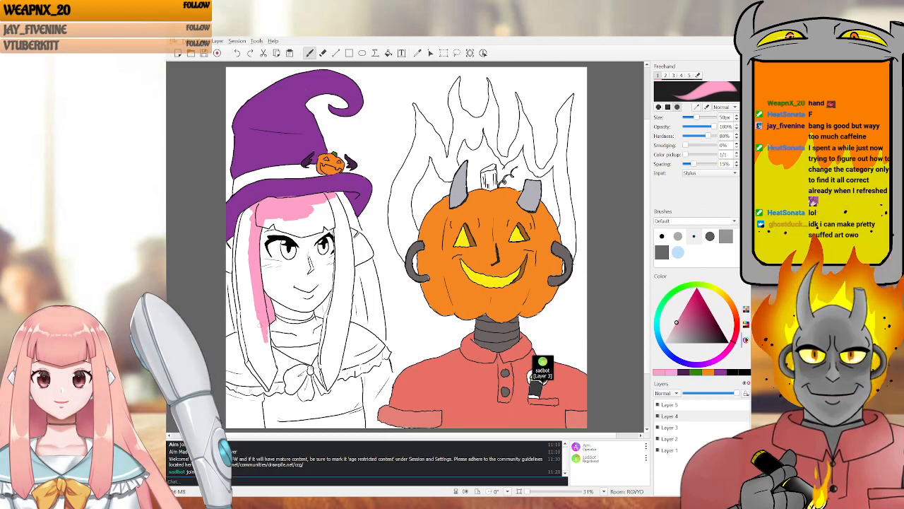
Fill the long hair lock on the left of the witch's face with light pink down to its tip
left_click_drag(258, 306, 265, 358)
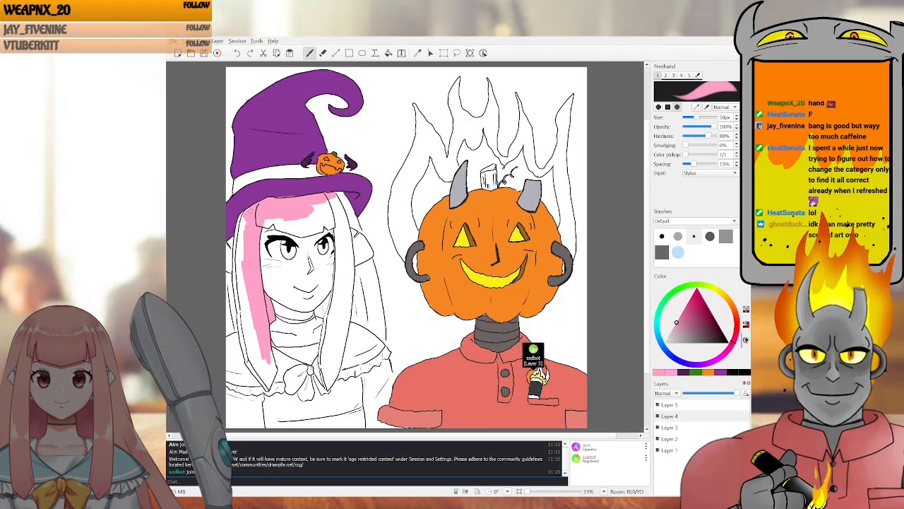
left_click_drag(245, 215, 242, 270)
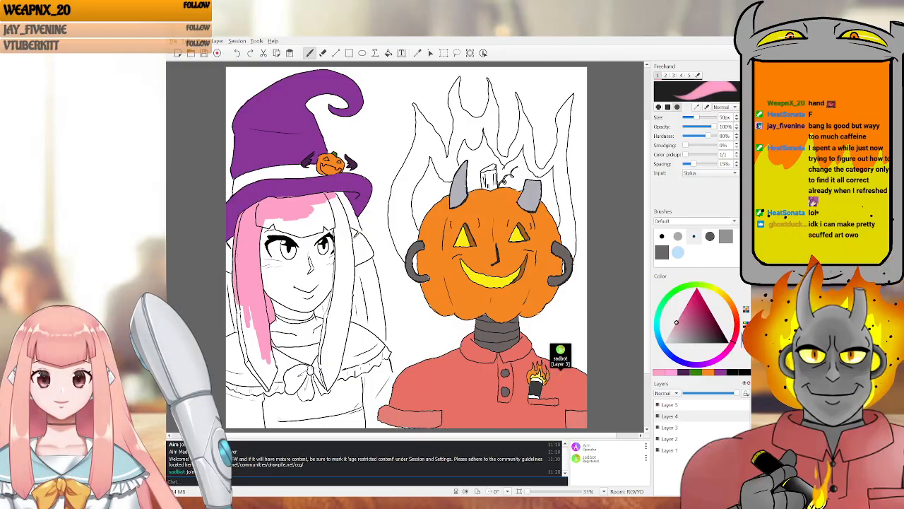
mouse_move(243, 308)
left_mouse_down()
mouse_move(258, 352)
mouse_move(255, 333)
mouse_move(253, 362)
mouse_move(241, 306)
left_mouse_up()
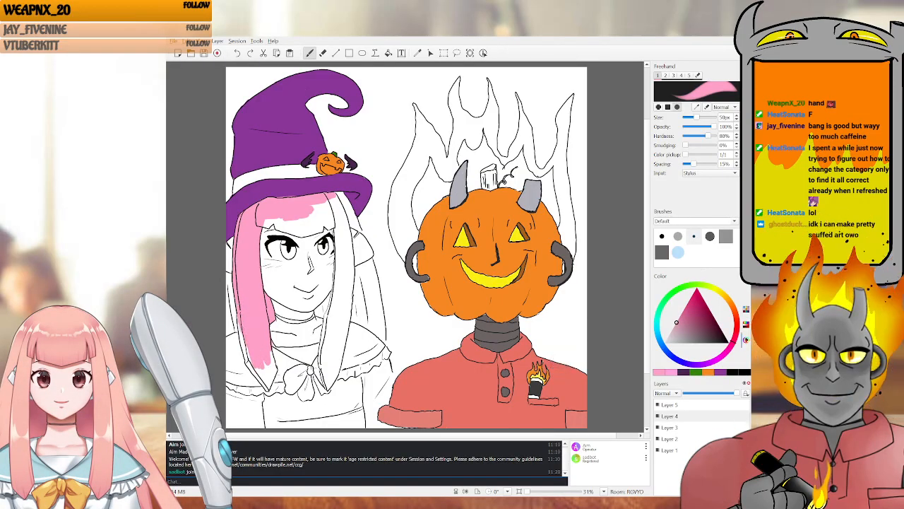
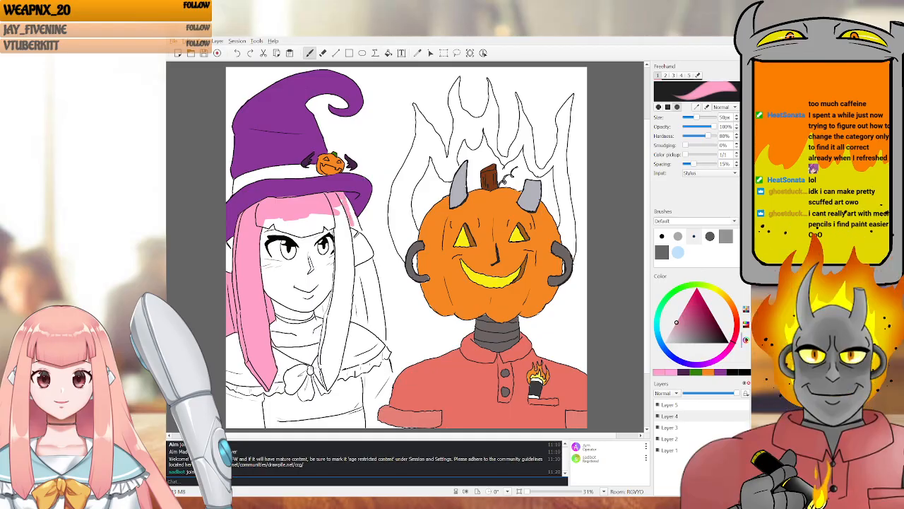
Finish the witch's bangs in light pink and fill the long side lock right of her face down to its tip
mouse_move(331, 210)
left_mouse_down()
mouse_move(347, 214)
mouse_move(312, 218)
left_mouse_up()
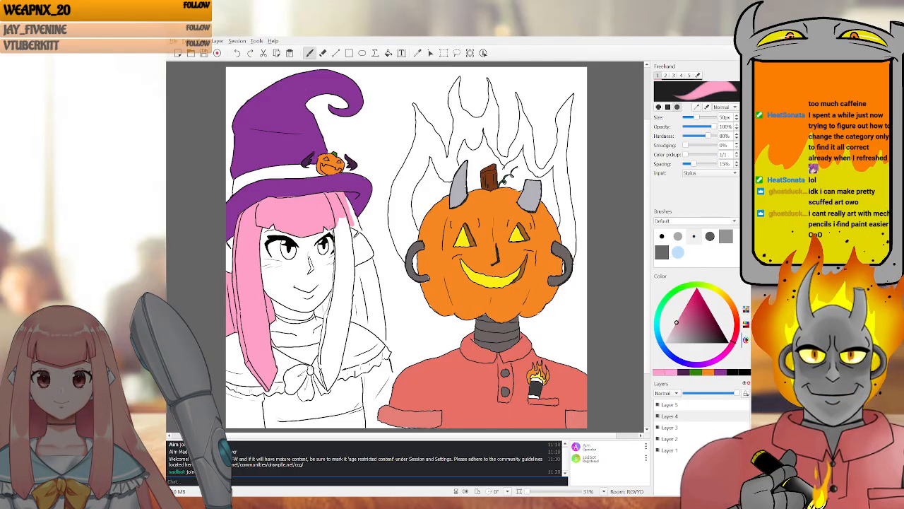
left_click_drag(342, 216, 340, 229)
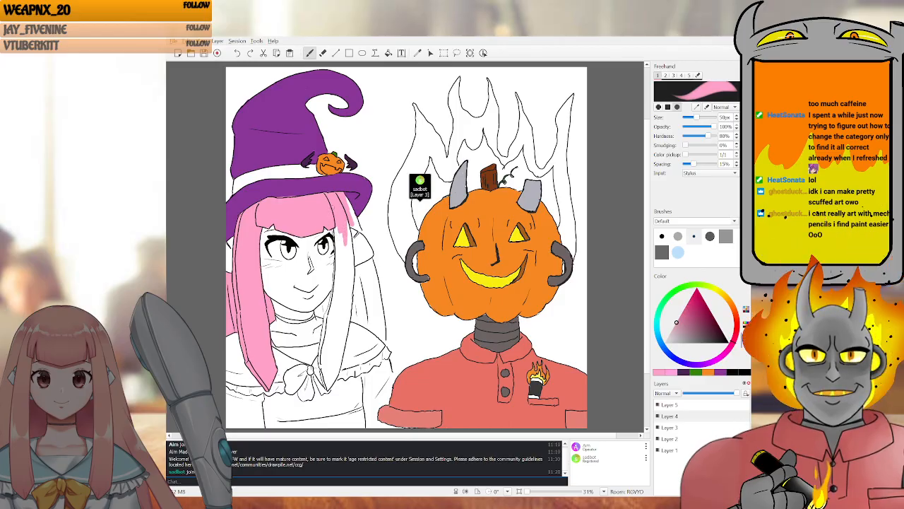
left_click_drag(340, 231, 344, 259)
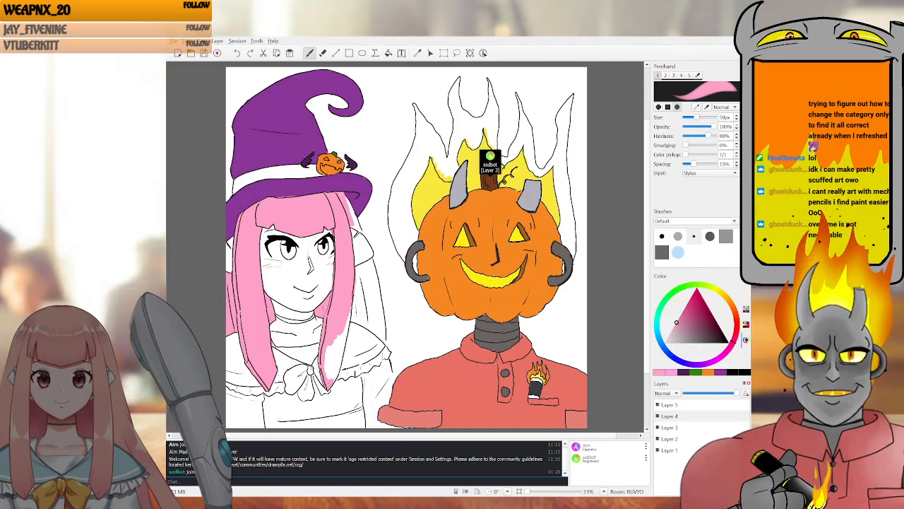
left_click_drag(337, 347, 330, 338)
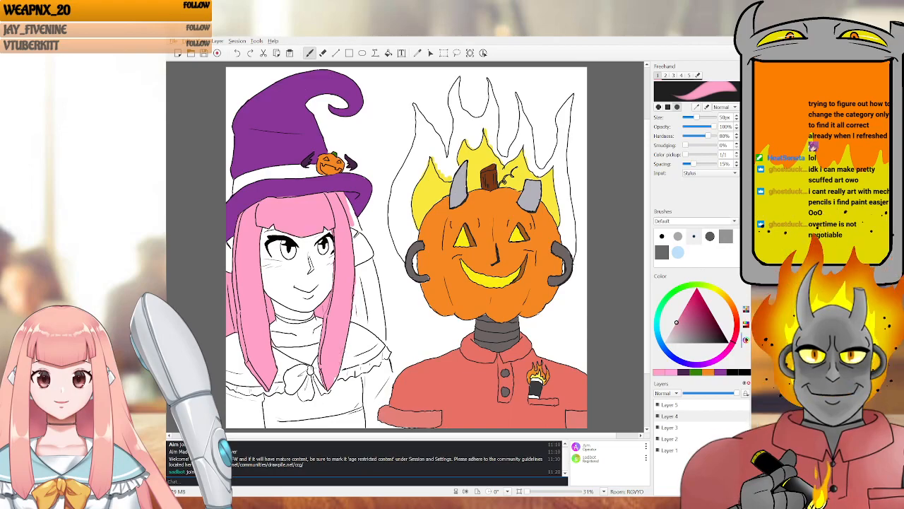
Paint the loose back hair behind the right-hand side lock light pink, from the hat brim down to the shoulder
mouse_move(358, 294)
left_mouse_down()
mouse_move(374, 304)
mouse_move(359, 303)
mouse_move(373, 311)
mouse_move(370, 321)
left_mouse_up()
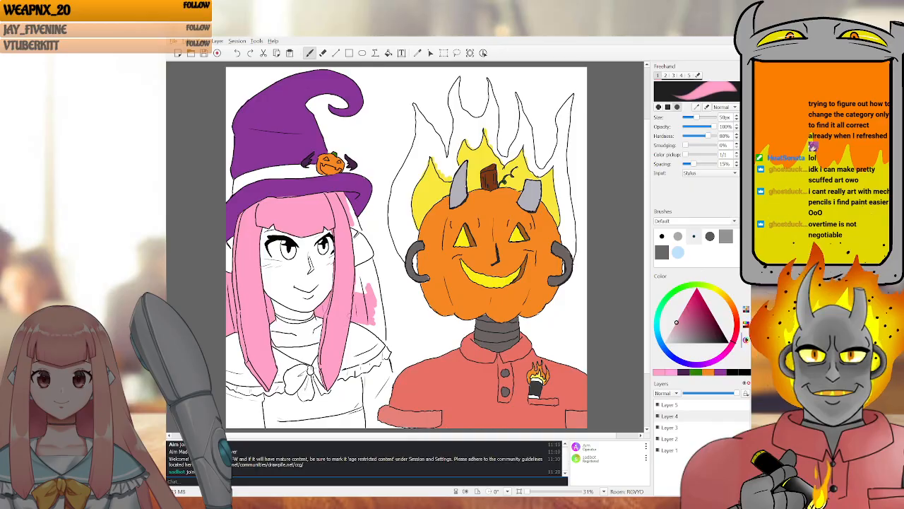
left_click_drag(377, 291, 381, 325)
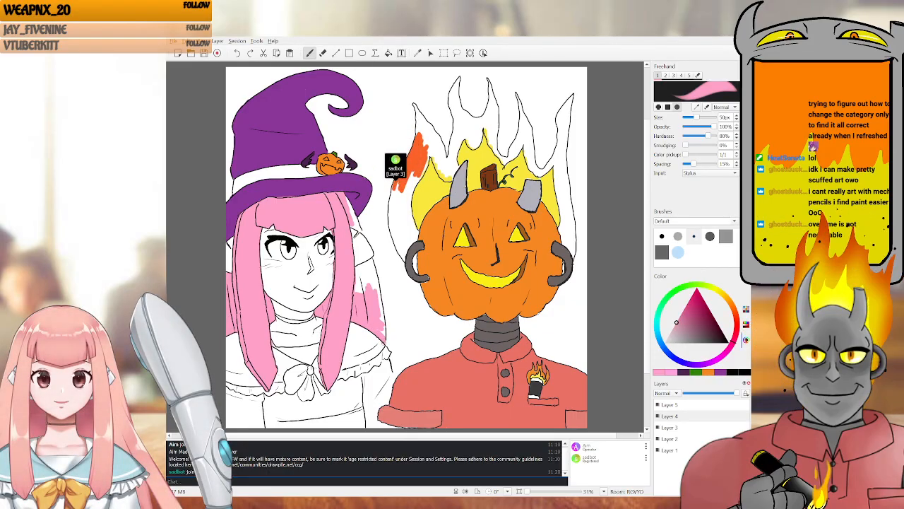
key("e")
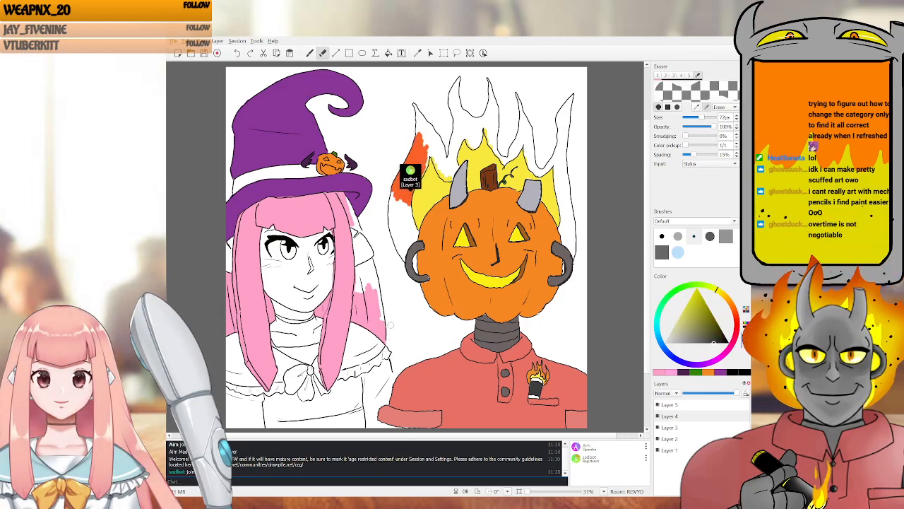
key("b")
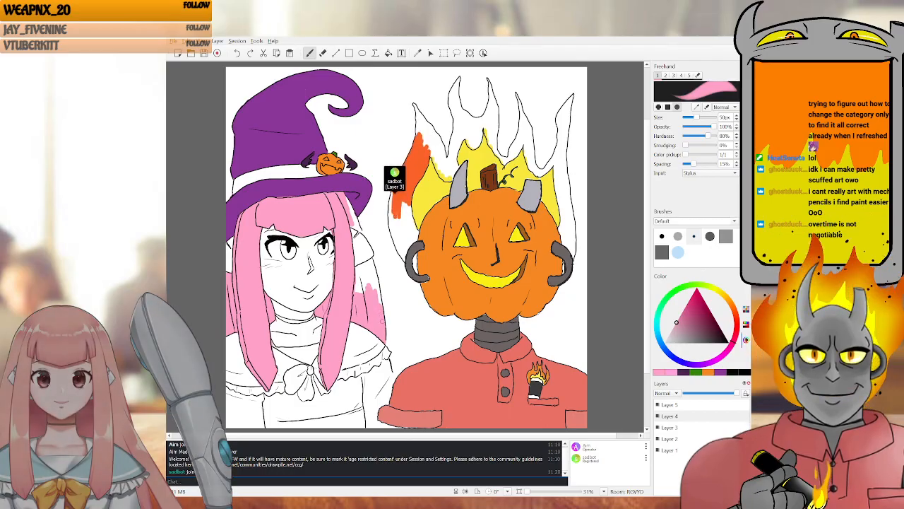
mouse_move(377, 304)
left_mouse_down()
mouse_move(370, 280)
mouse_move(360, 285)
mouse_move(362, 270)
left_mouse_up()
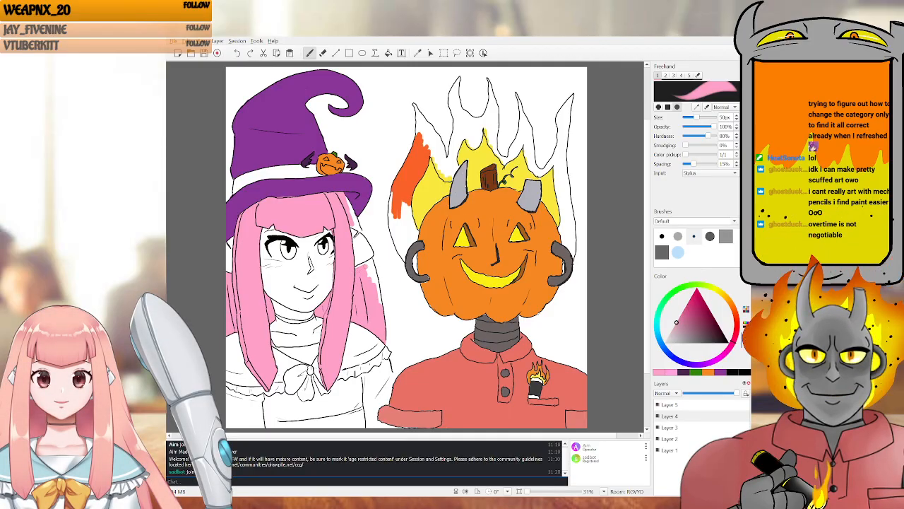
mouse_move(366, 273)
left_mouse_down()
mouse_move(379, 298)
mouse_move(371, 268)
left_mouse_up()
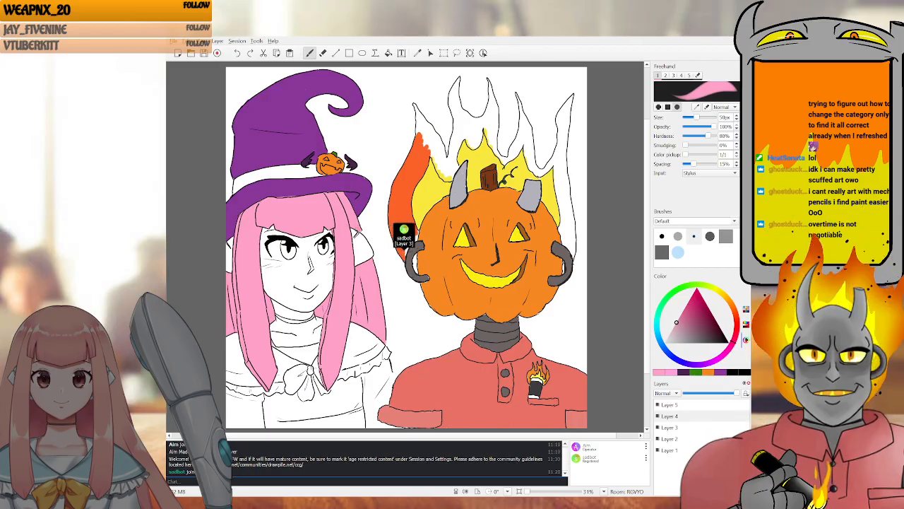
key("e")
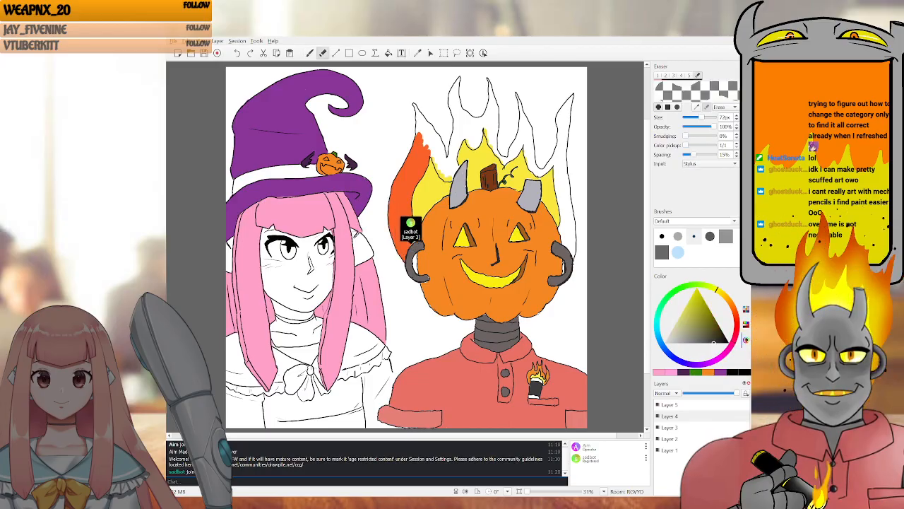
key("b")
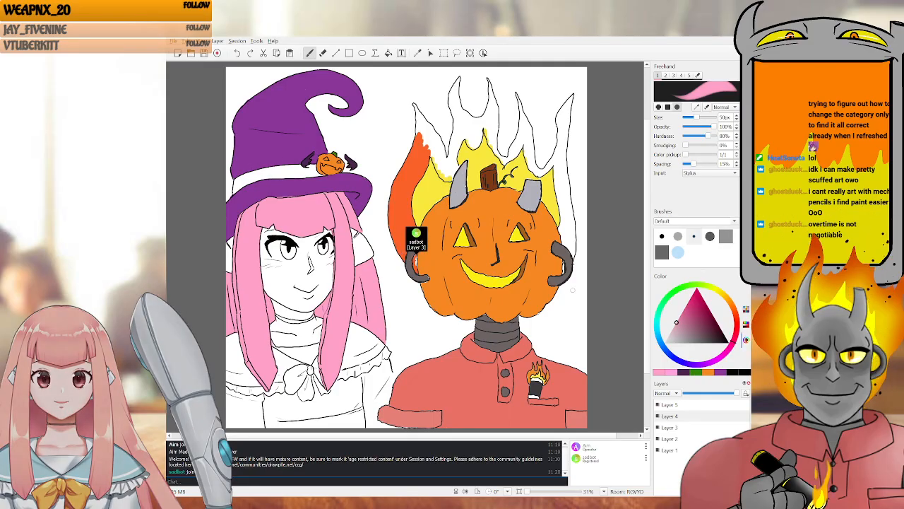
Switch the brush to a teal hue and test lighter and darker shades on the left part of the witch's collar
left_click(664, 323)
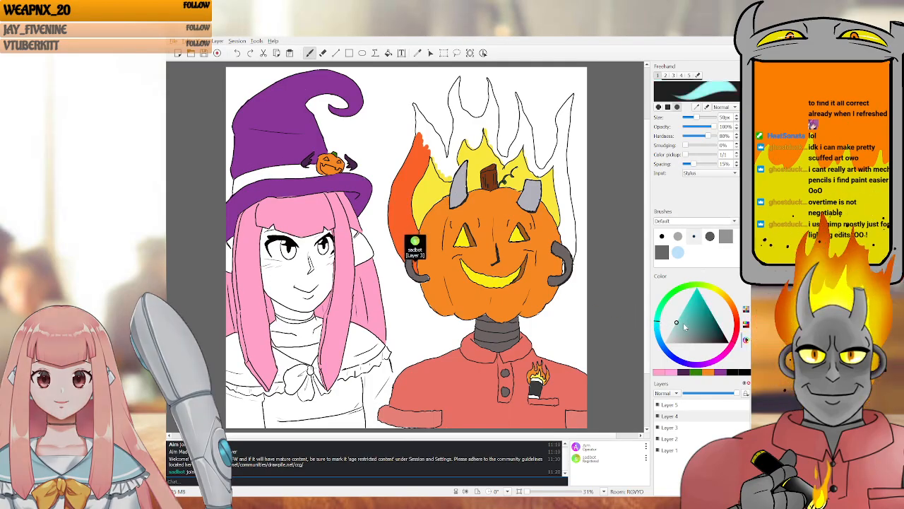
left_click(676, 323)
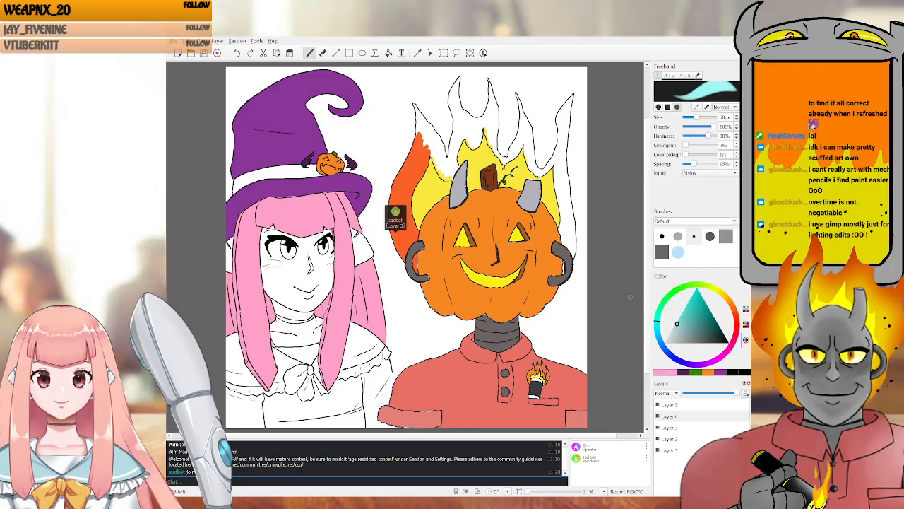
key("e")
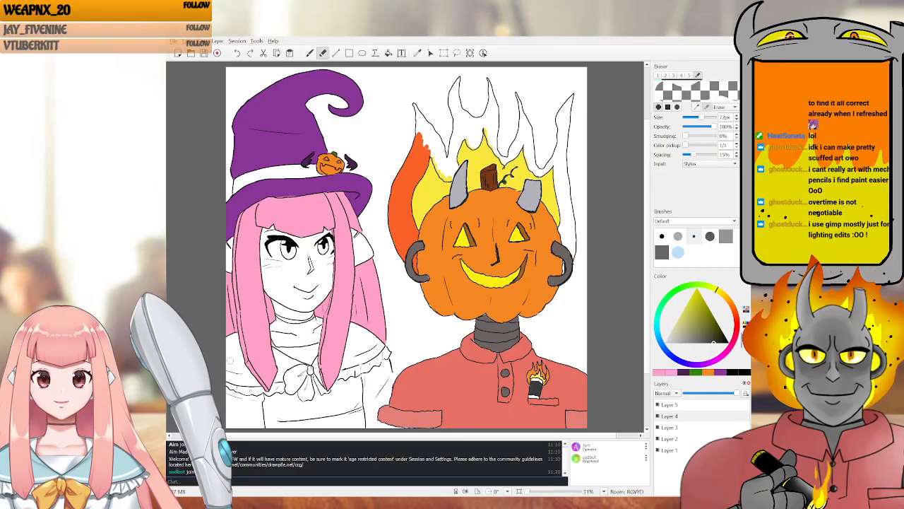
key("b")
left_click_drag(232, 356, 231, 366)
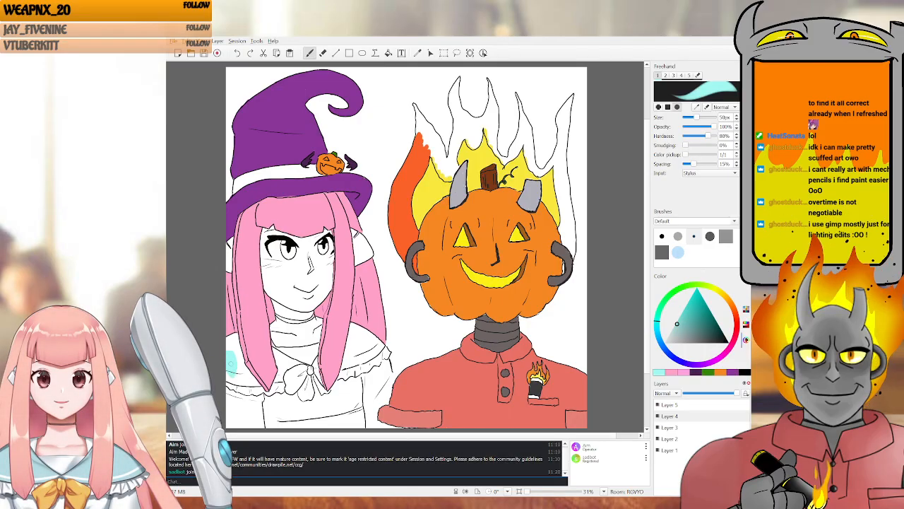
left_click(689, 319)
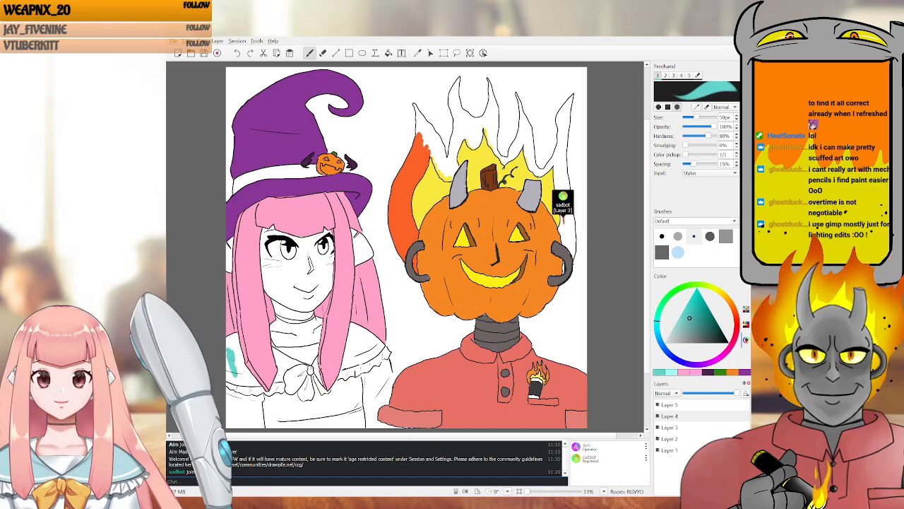
key("ctrl+z")
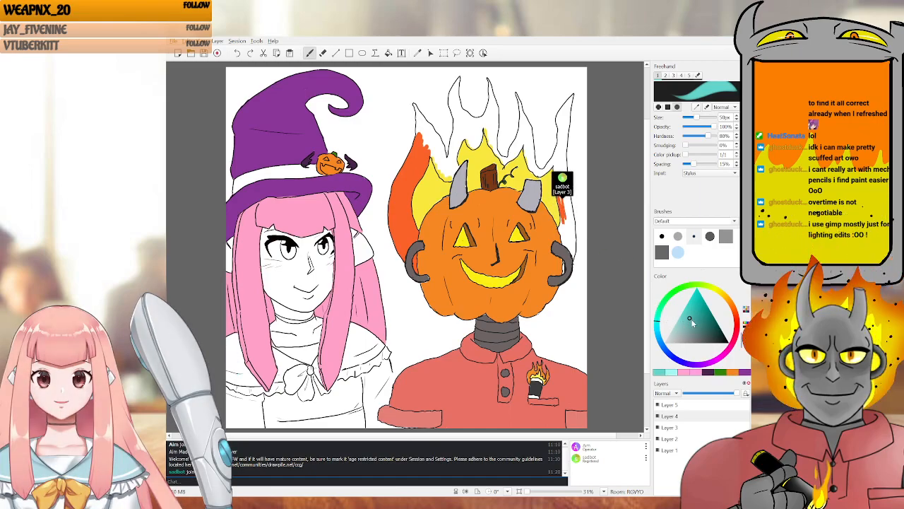
mouse_move(235, 350)
left_mouse_down()
mouse_move(236, 364)
mouse_move(230, 357)
left_mouse_up()
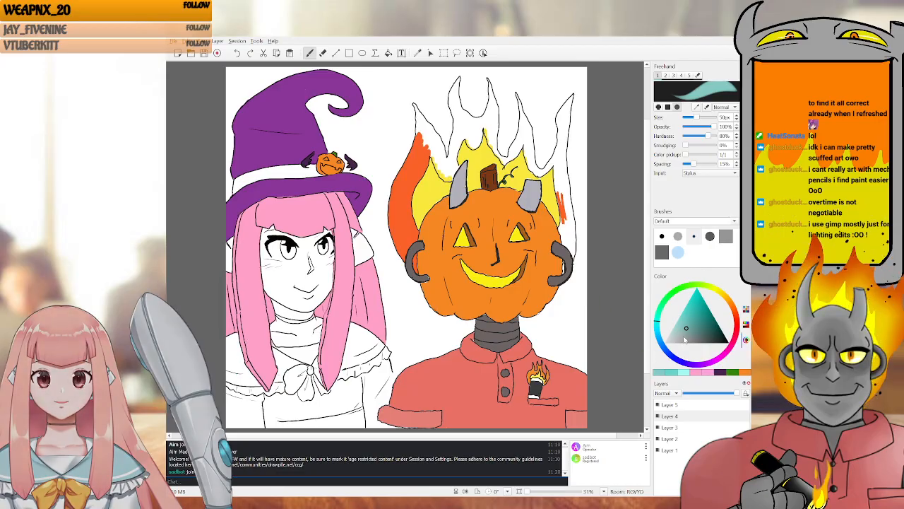
Choose a pale greyish teal and fill the left and right sides of the witch's collar
left_click(680, 338)
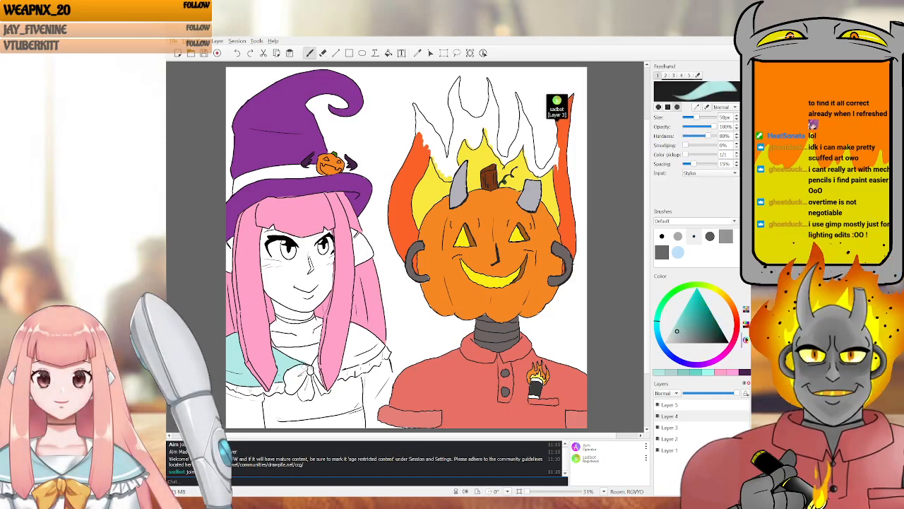
key("e")
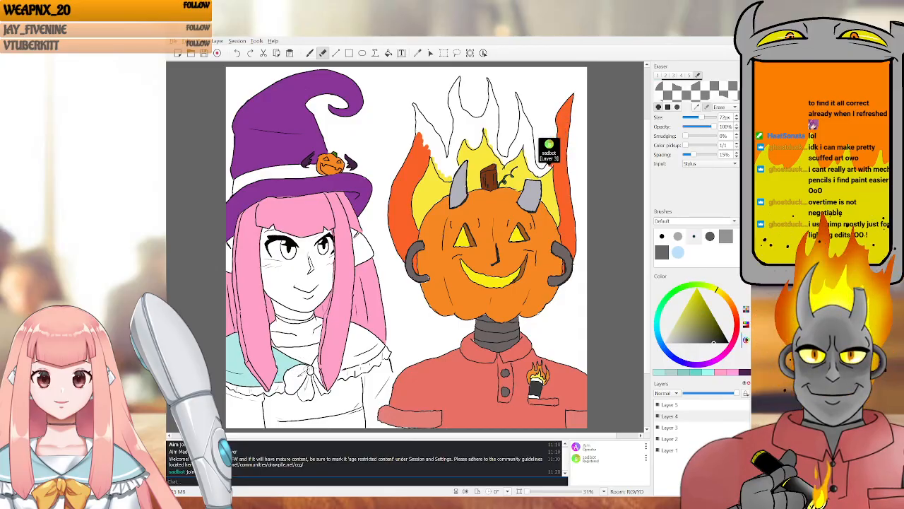
key("b")
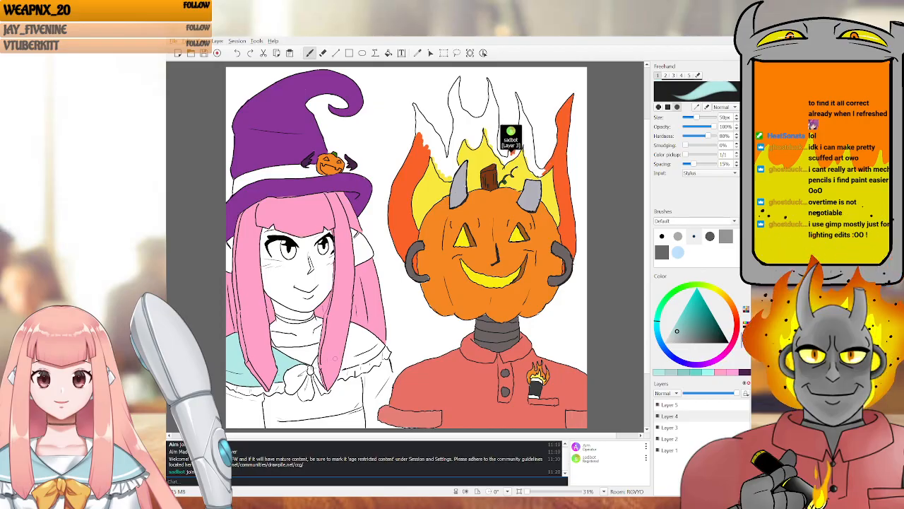
mouse_move(354, 346)
left_mouse_down()
mouse_move(349, 358)
mouse_move(357, 331)
mouse_move(346, 362)
mouse_move(356, 328)
mouse_move(349, 340)
mouse_move(363, 355)
left_mouse_up()
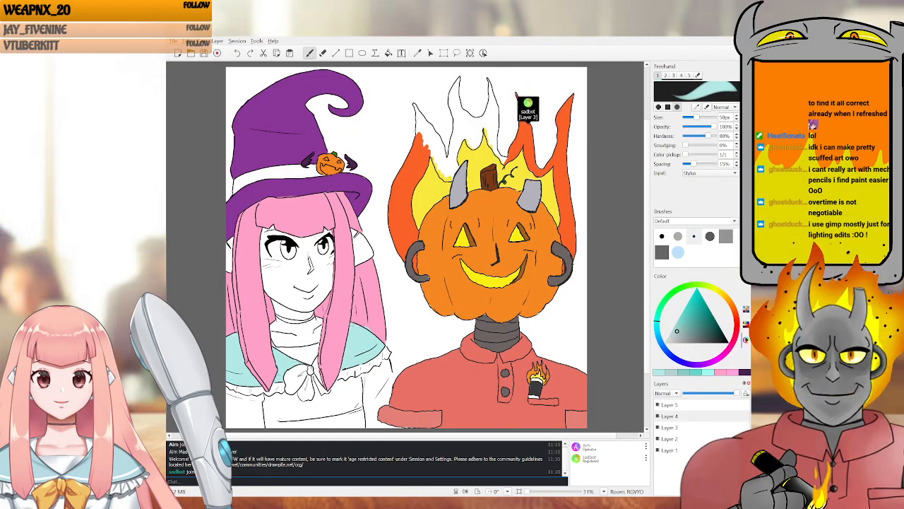
Sample the hair's pink and the collar's teal in turn to touch up the right-hand hair and collar
key("i")
left_click(378, 322)
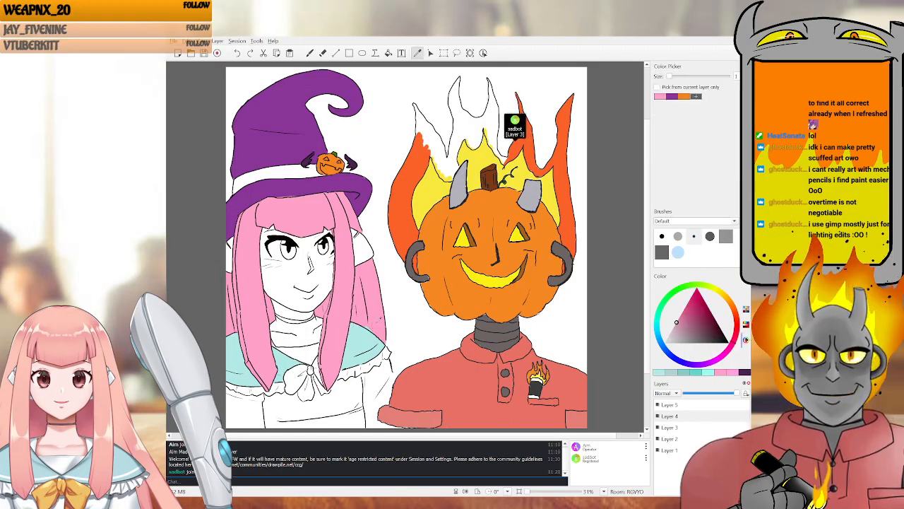
key("b")
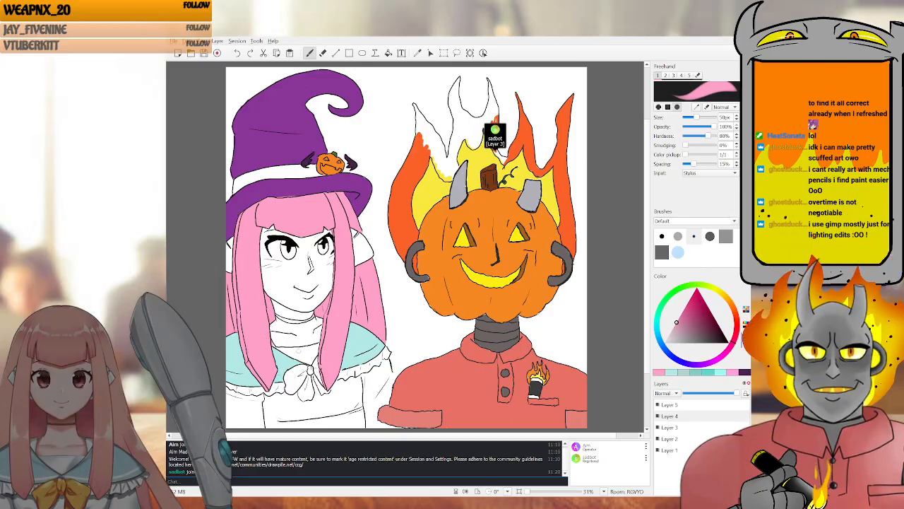
key("i")
left_click(358, 332)
key("b")
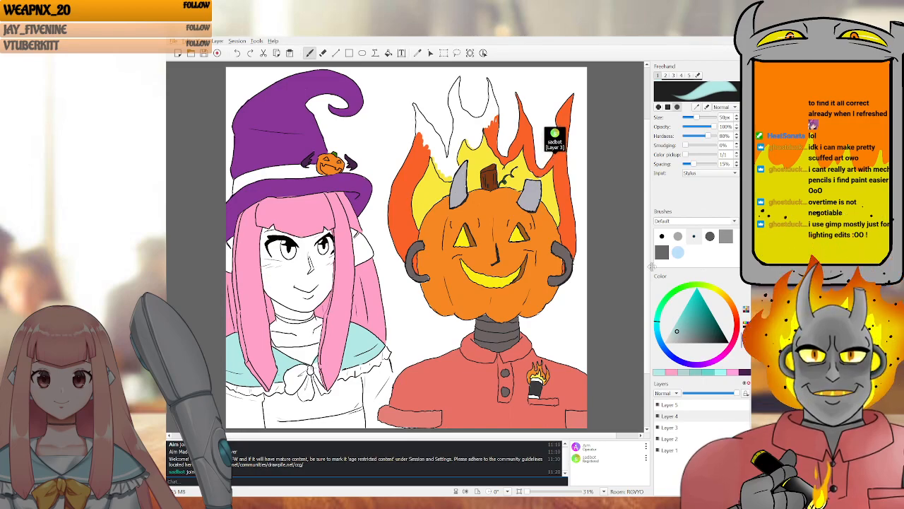
Sample the hat's purple to touch up the brim's lower edge, and resample the hair's pink for the bangs
key("i")
left_click(318, 209)
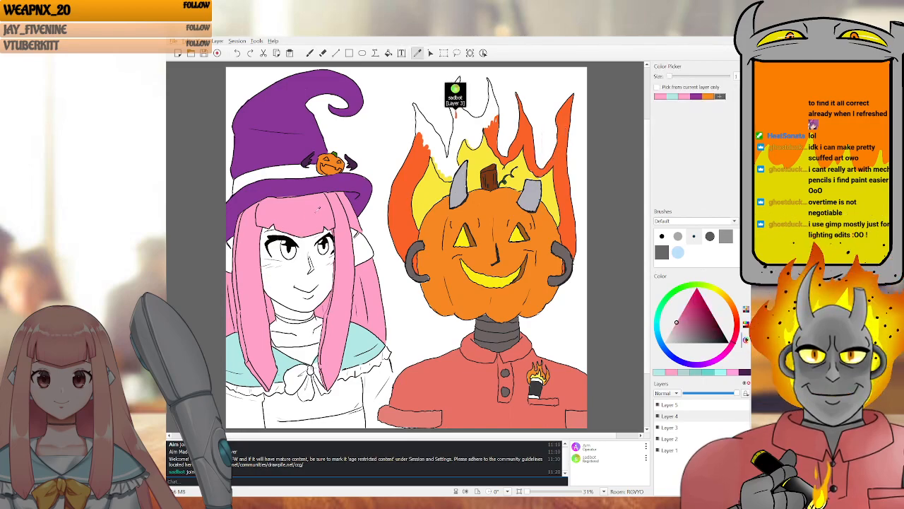
left_click(307, 185)
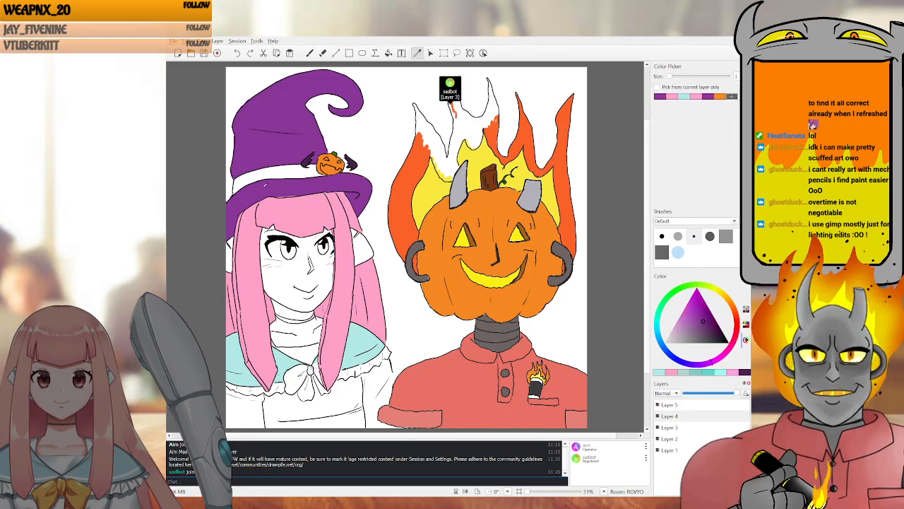
key("b")
left_click_drag(279, 195, 328, 189)
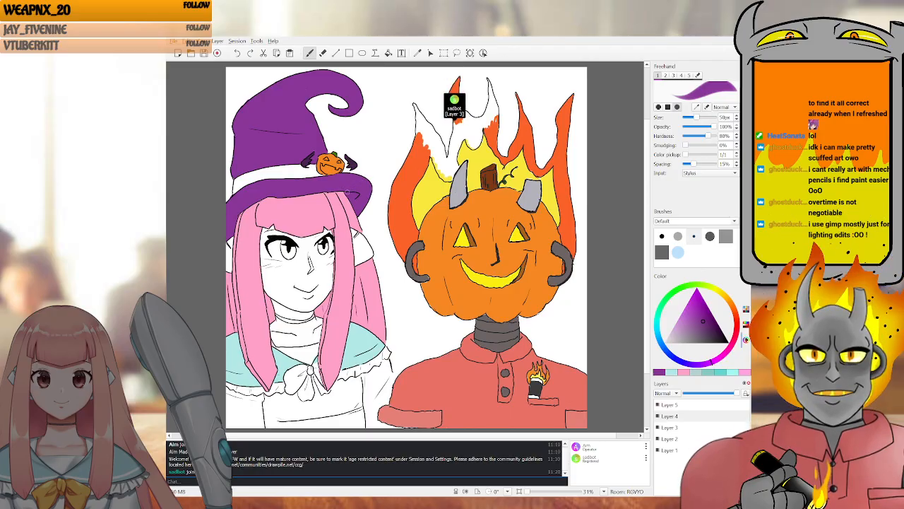
key("i")
left_click(312, 210)
key("b")
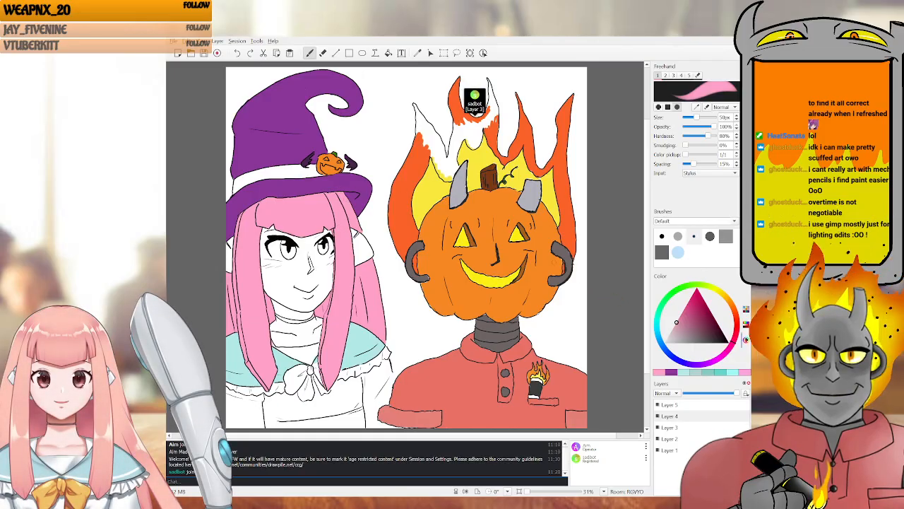
Try two pale pink skin tones with strokes on the witch's lower cheek, and undo the test strokes
key("i")
key("b")
left_click(674, 335)
left_click(674, 339)
left_click_drag(282, 295, 287, 302)
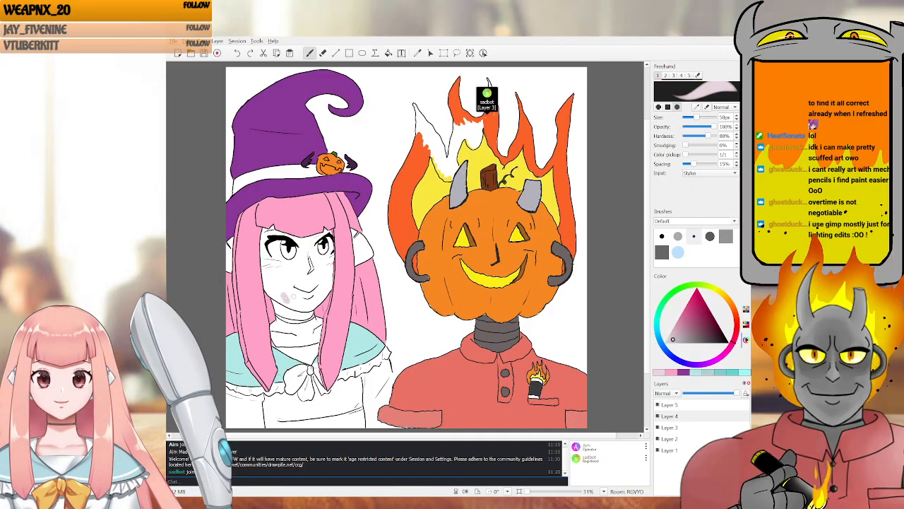
left_click(668, 337)
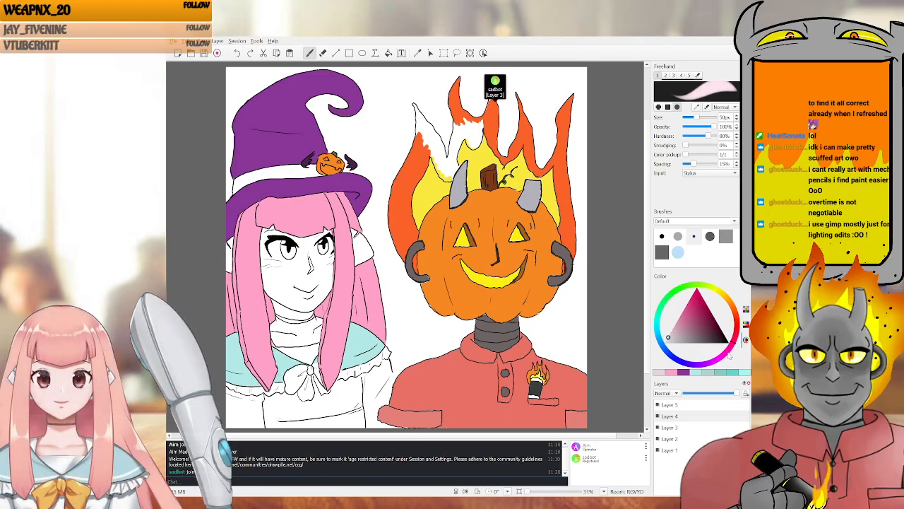
left_click_drag(277, 283, 280, 289)
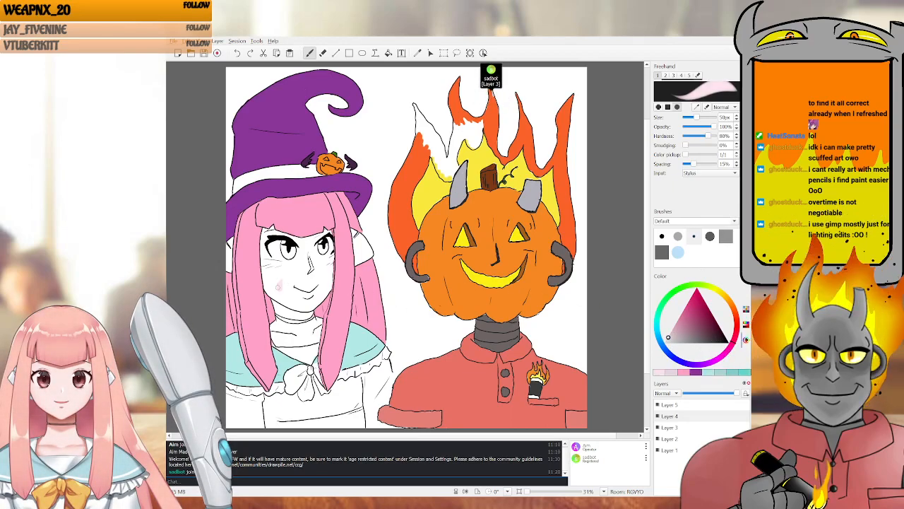
key("ctrl+z")
Choose a very pale pink skin tone and fill the witch's face, neck and upper chest
left_click(666, 339)
left_click_drag(285, 288, 290, 298)
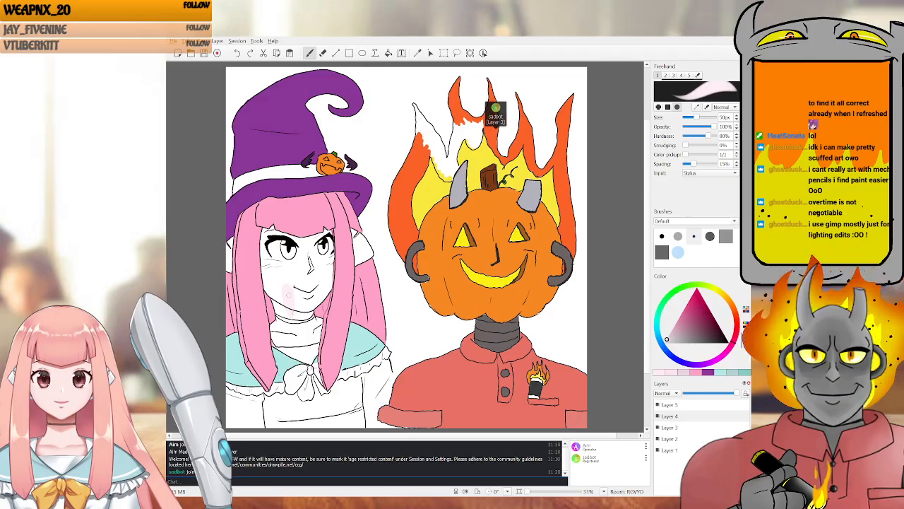
left_click_drag(301, 324, 300, 332)
mouse_move(297, 297)
left_mouse_down()
mouse_move(301, 304)
mouse_move(276, 289)
left_mouse_up()
left_click_drag(300, 328, 289, 328)
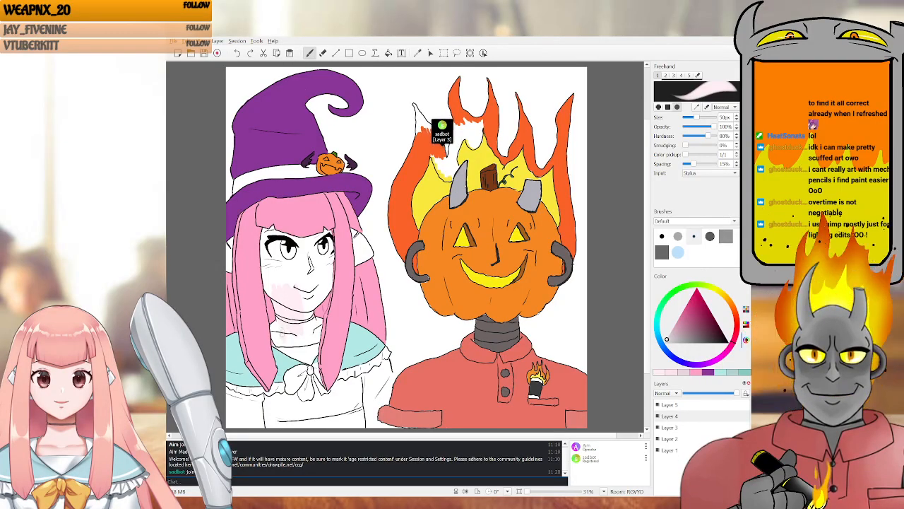
mouse_move(283, 334)
left_mouse_down()
mouse_move(274, 324)
mouse_move(275, 342)
mouse_move(298, 341)
left_mouse_up()
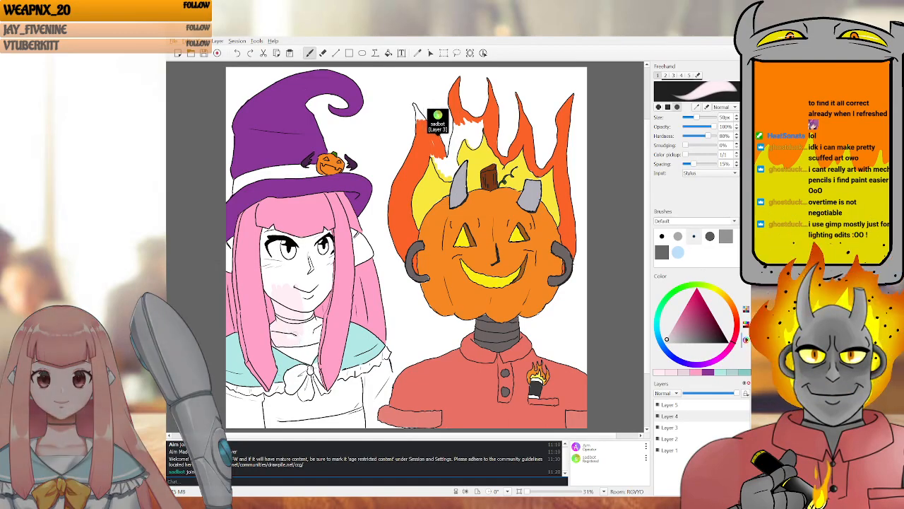
left_click_drag(296, 338, 309, 342)
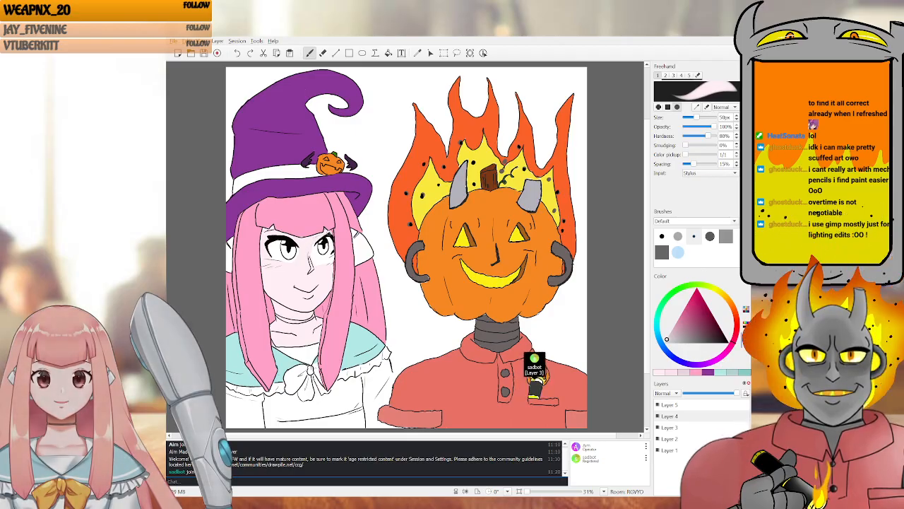
Sample the hair's pink and the skin's pale pink in turn to touch up the bangs and face
key("i")
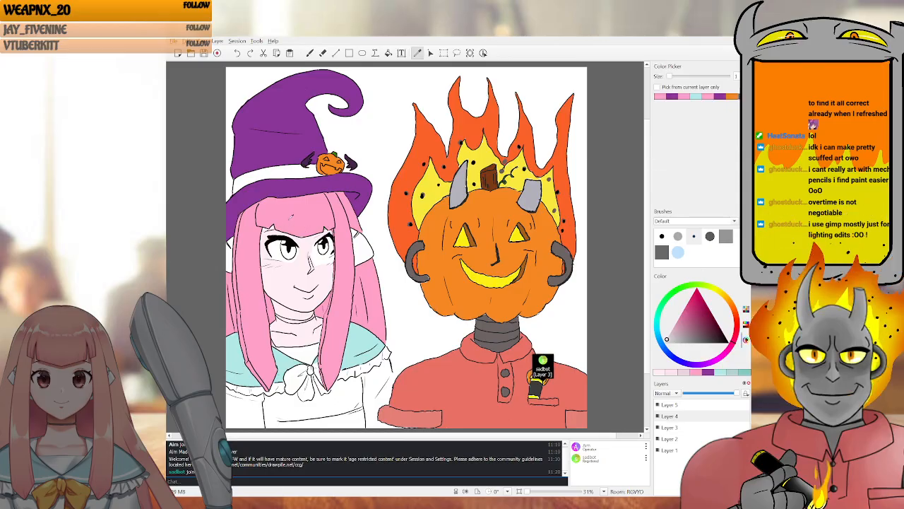
key("b")
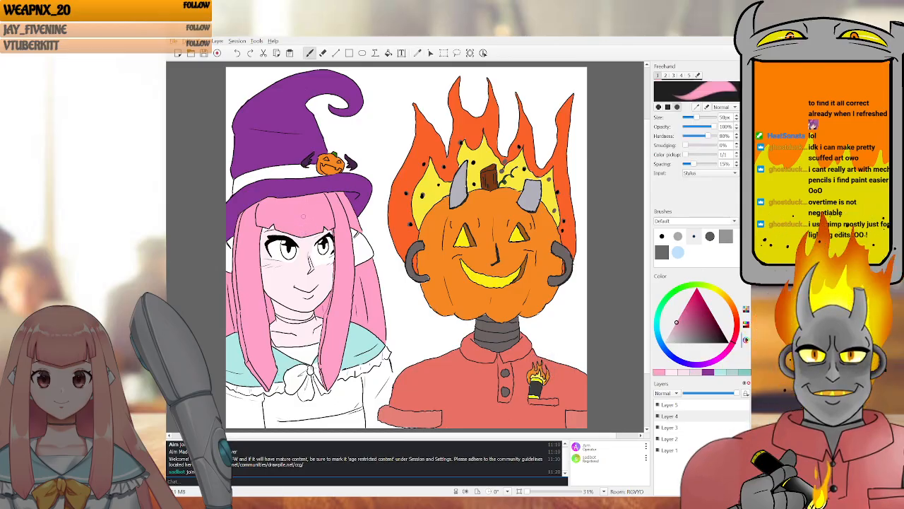
key("i")
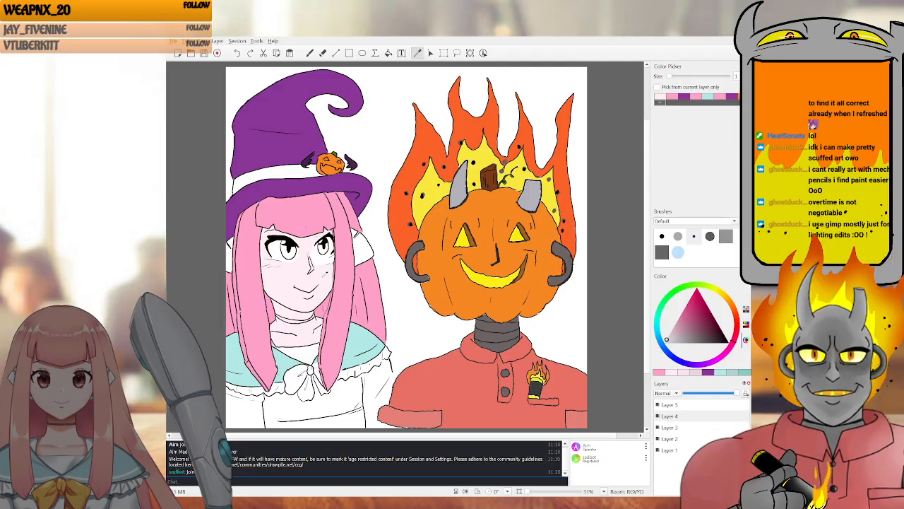
key("b")
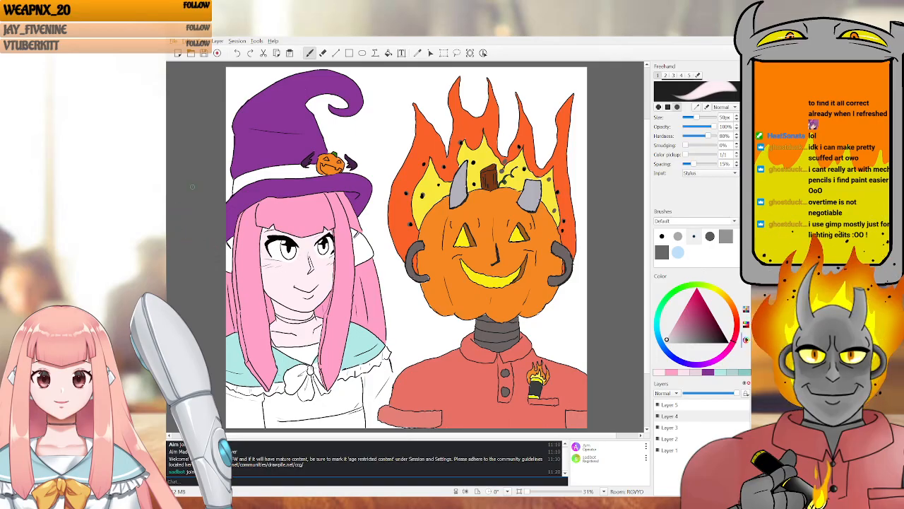
Choose a light grey to fill both of the witch's ears, and resample the hair's pink for the adjoining strands
left_click_drag(684, 343, 673, 356)
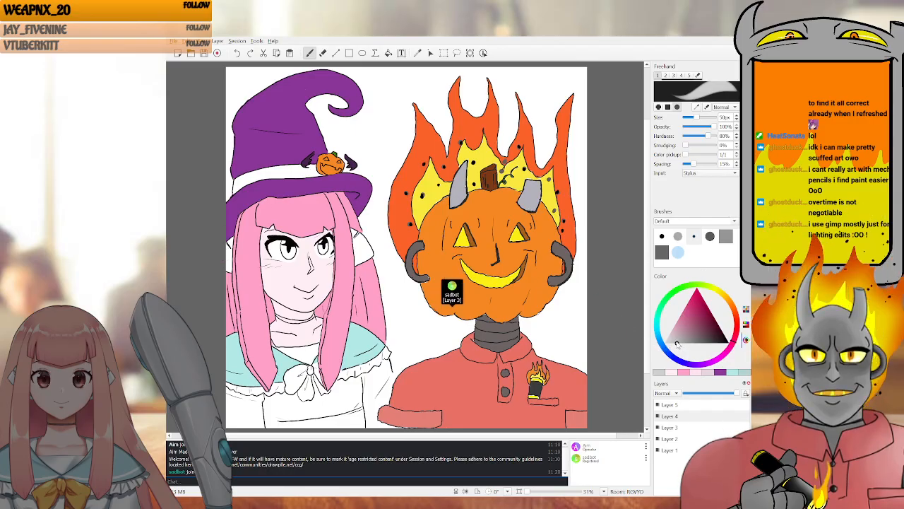
left_click_drag(677, 343, 670, 348)
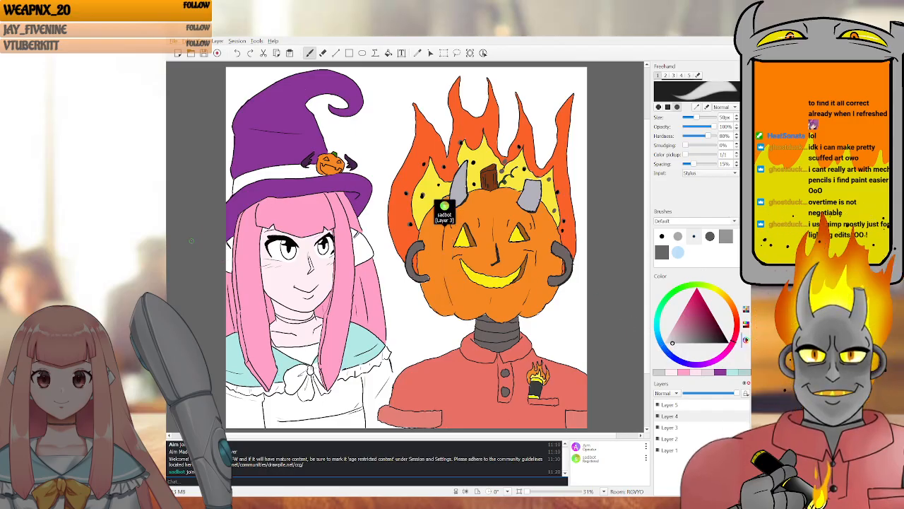
left_click_drag(228, 256, 227, 261)
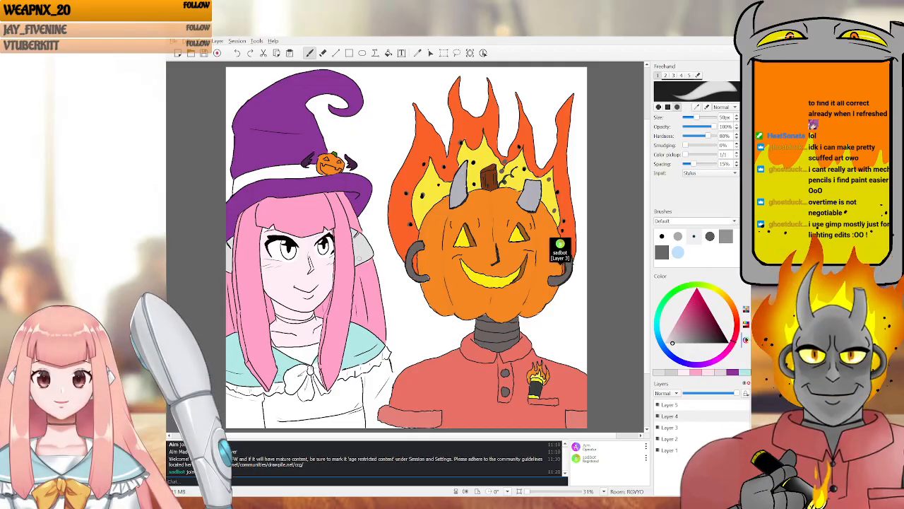
key("i")
left_click(346, 265)
key("b")
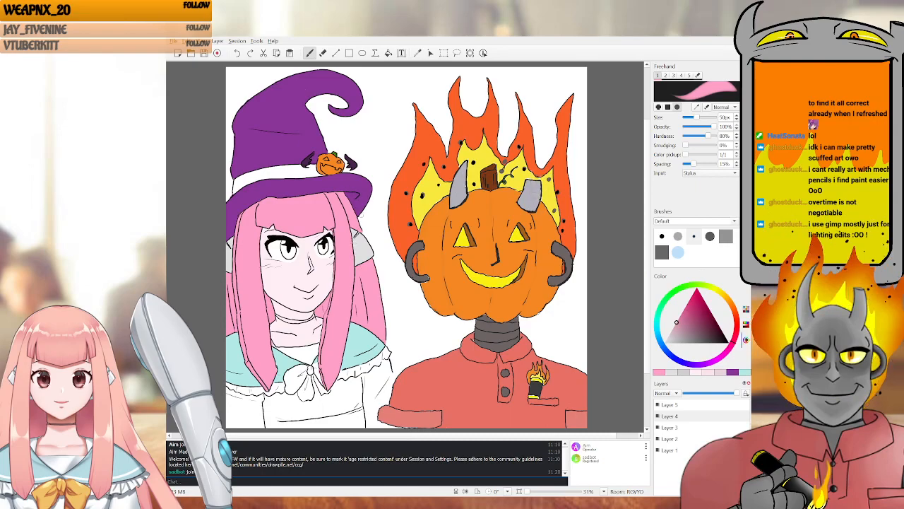
Choose a muted amber-orange and colour the irises of both of the witch's eyes
left_click(732, 304)
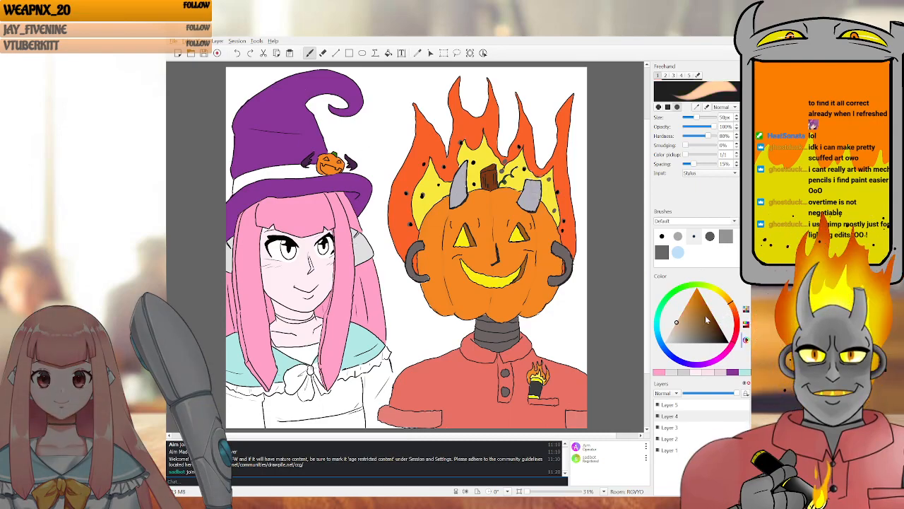
left_click(702, 311)
left_click(692, 311)
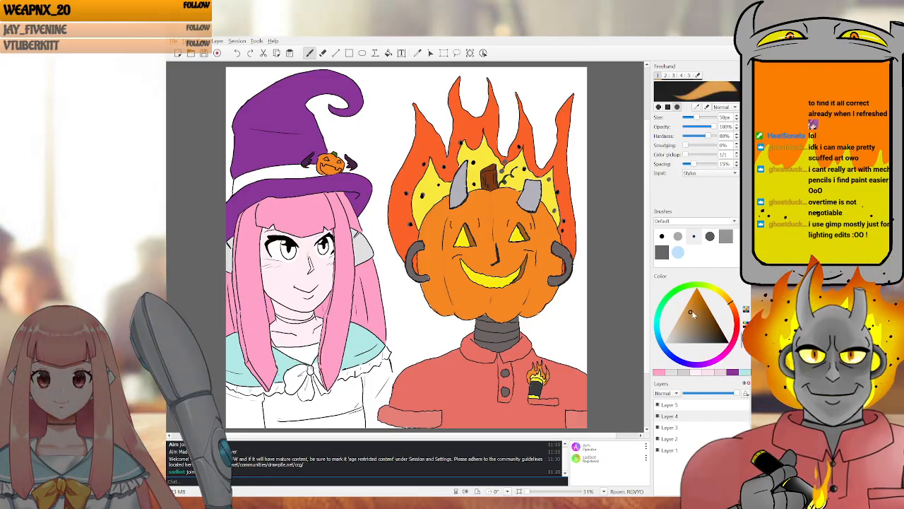
key("v")
key("v")
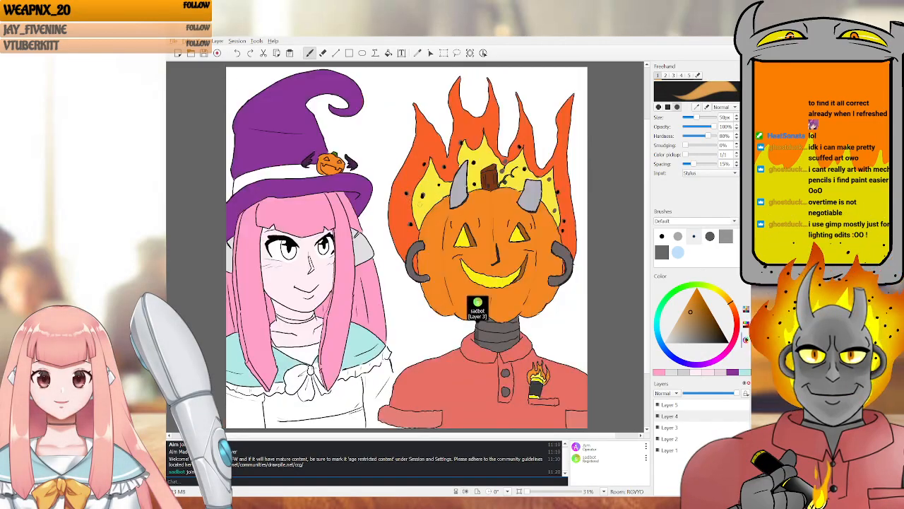
key("i")
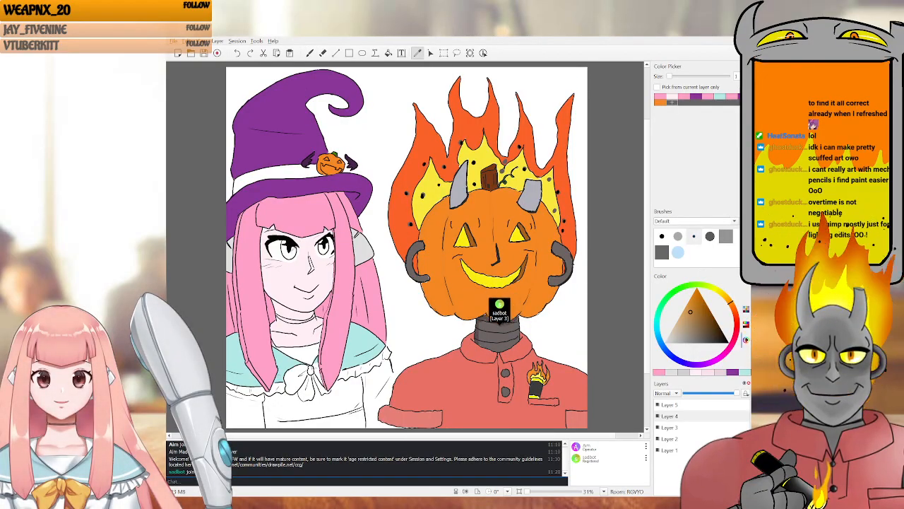
key("b")
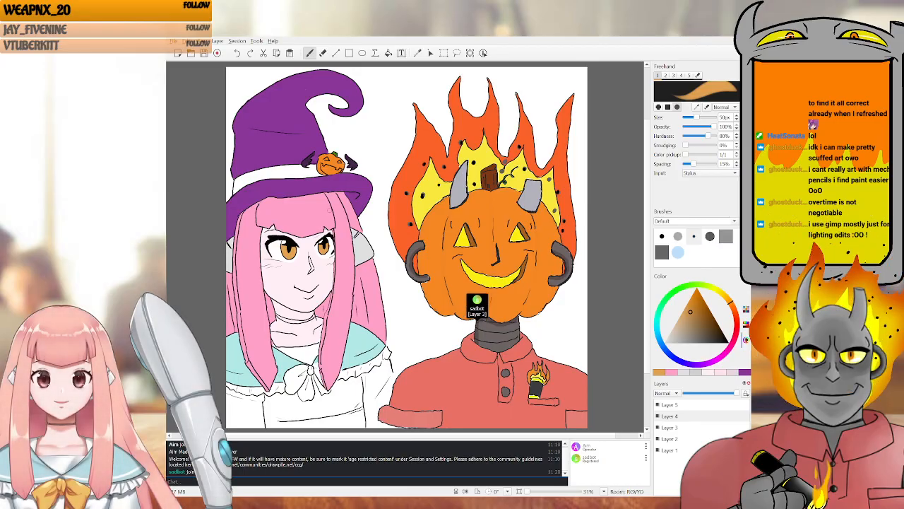
Try several yellow and amber tones with strokes on the witch's collar bow, and undo the test strokes
left_click(721, 296)
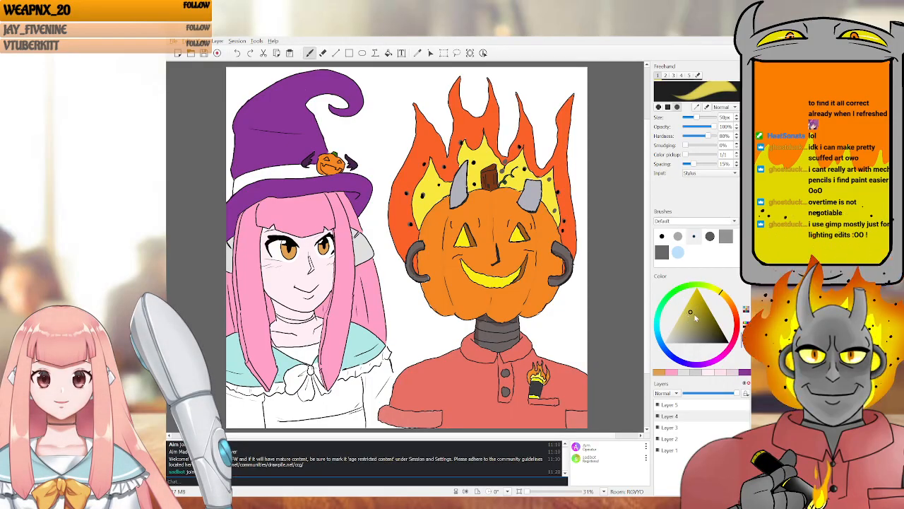
left_click(693, 308)
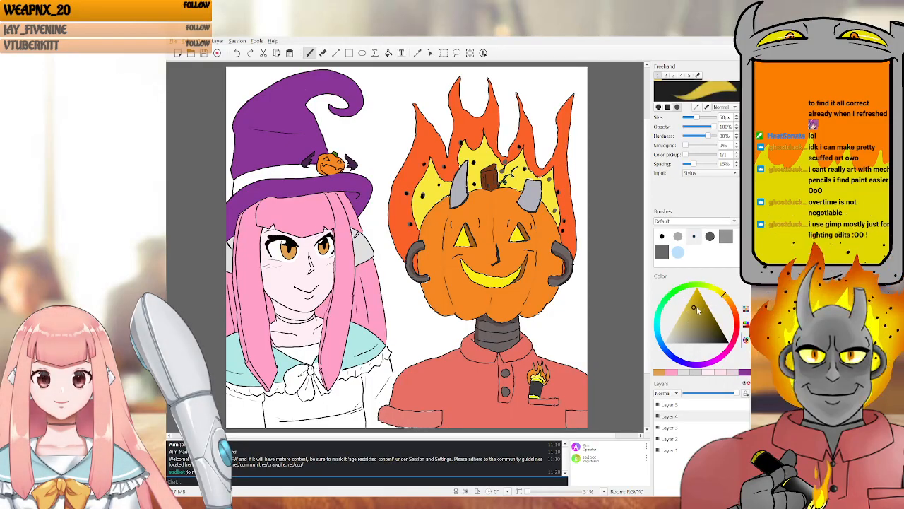
left_click(700, 308)
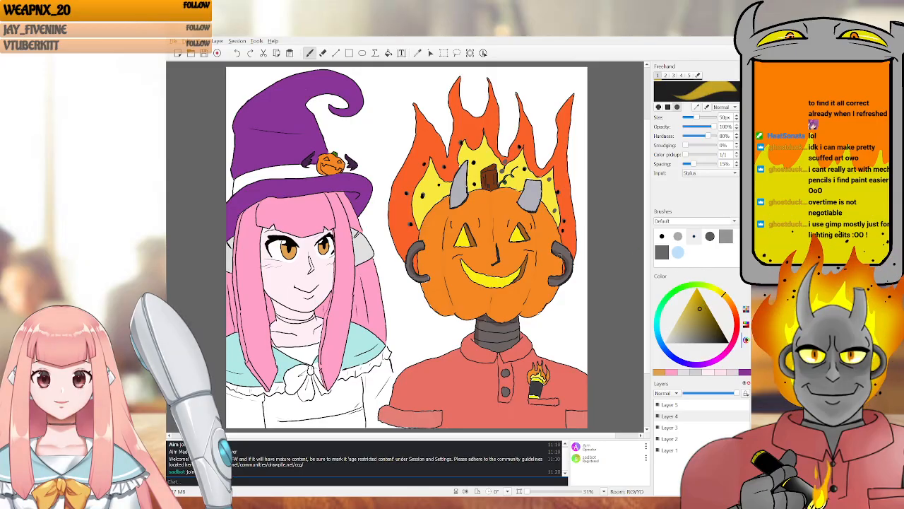
left_click(300, 377)
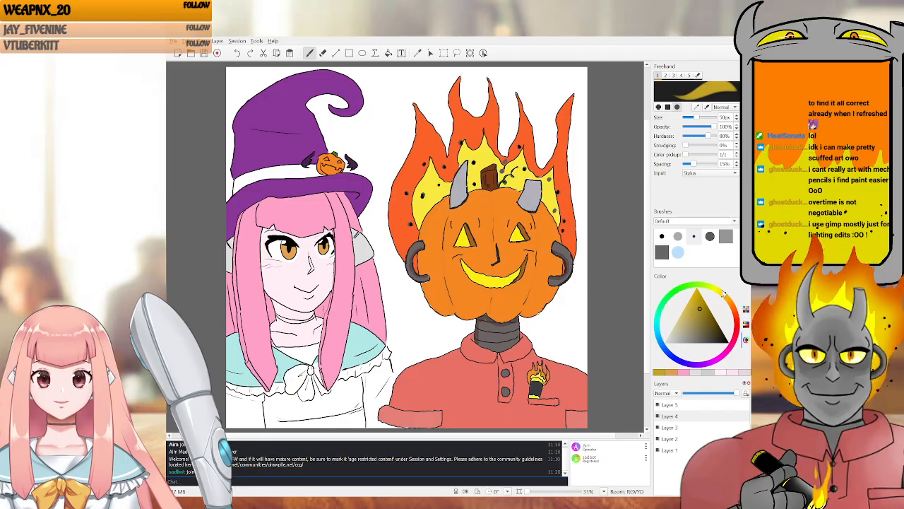
left_click(692, 306)
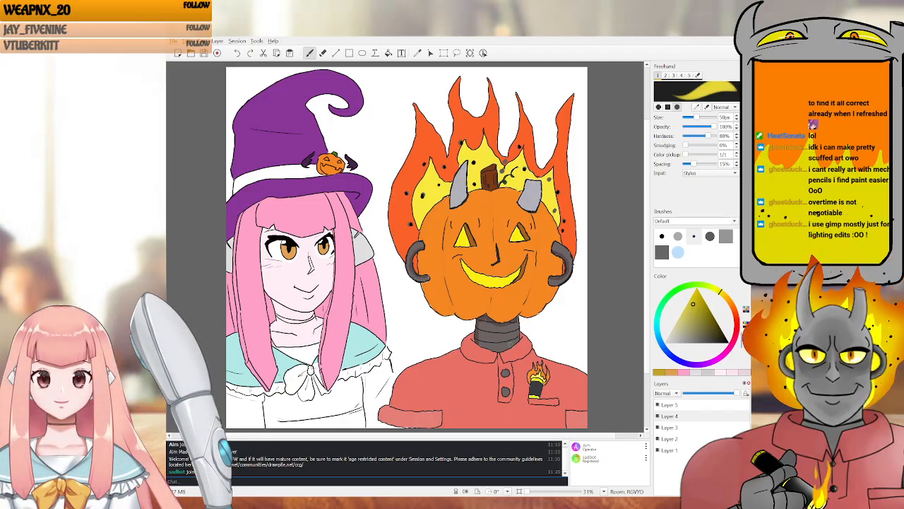
left_click_drag(310, 370, 295, 376)
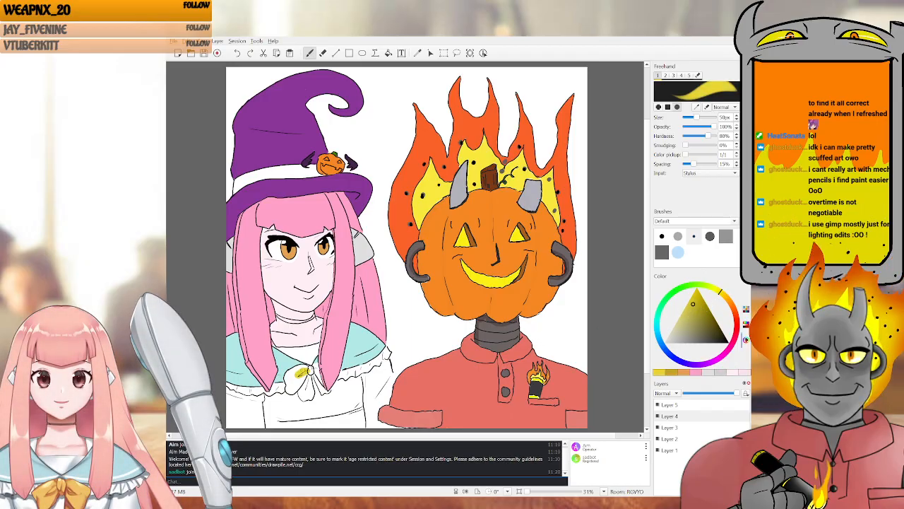
key("ctrl+z")
left_click(729, 302)
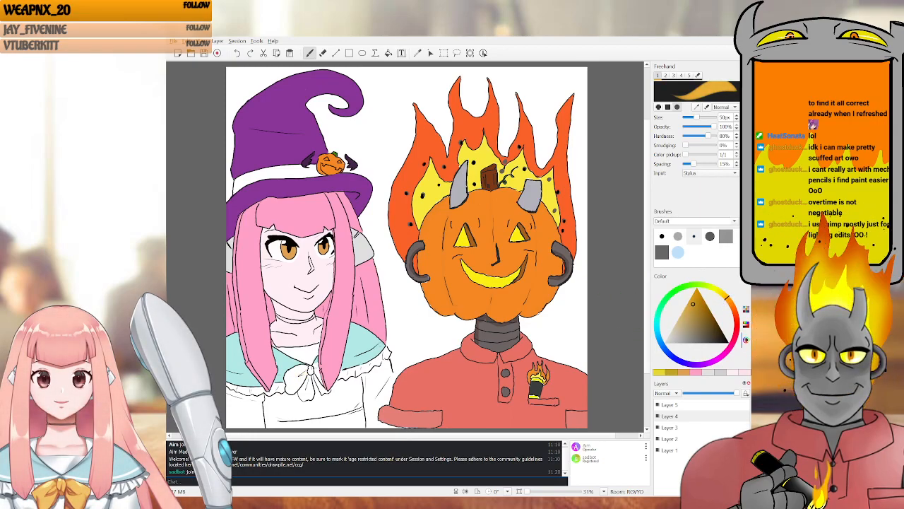
left_click_drag(308, 370, 301, 376)
key("ctrl+z")
Choose a saturated golden yellow and fill the knot, loops and tails of the witch's collar bow
left_click(693, 297)
mouse_move(309, 368)
left_mouse_down()
mouse_move(298, 382)
mouse_move(312, 374)
left_mouse_up()
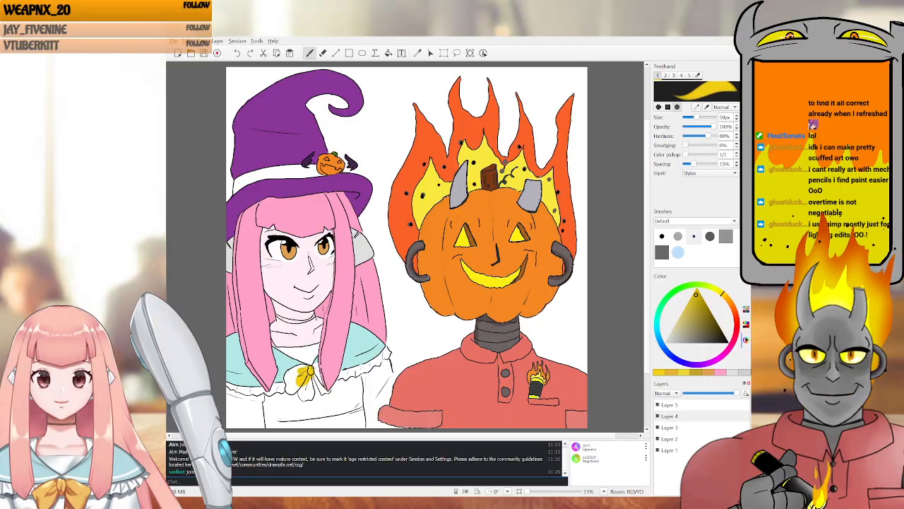
left_click_drag(297, 370, 288, 377)
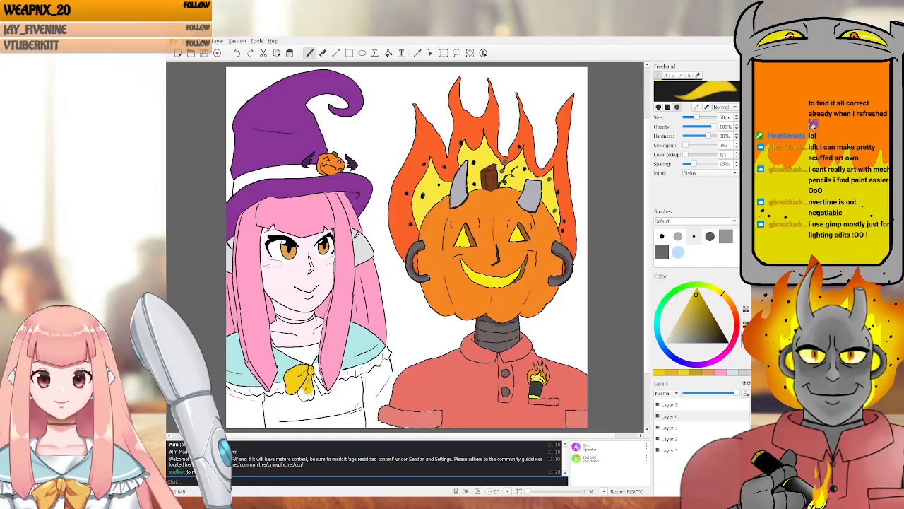
left_click_drag(303, 384, 301, 396)
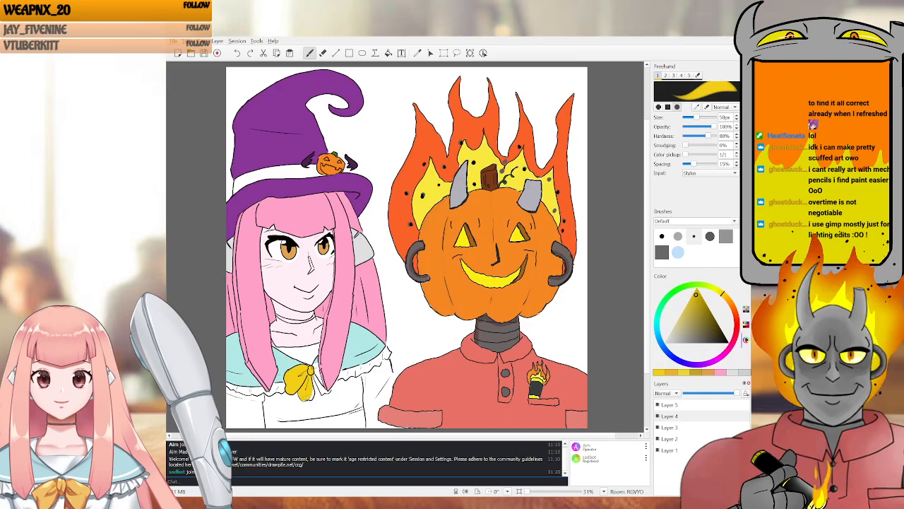
left_click_drag(315, 377, 315, 369)
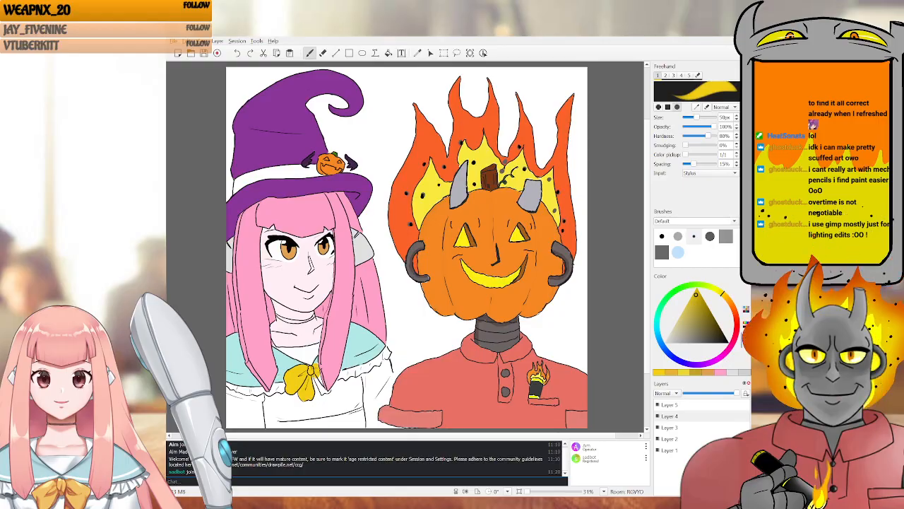
left_click_drag(316, 375, 324, 391)
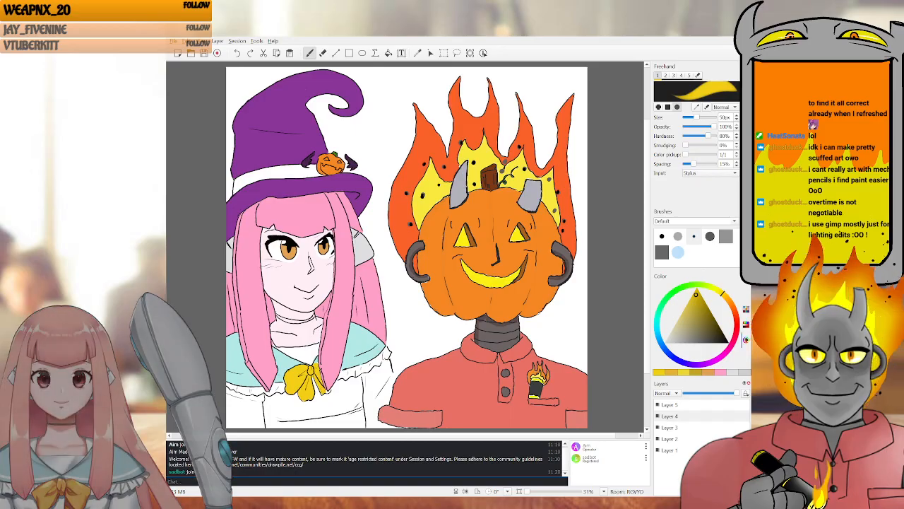
left_click_drag(327, 389, 330, 392)
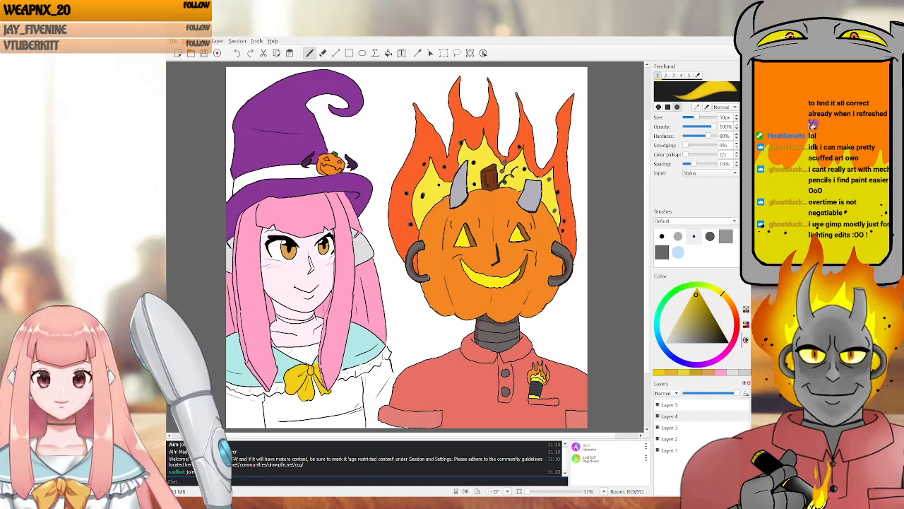
Choose an off-white, and sample the white of the witch's dress as the brush colour
left_click(664, 342)
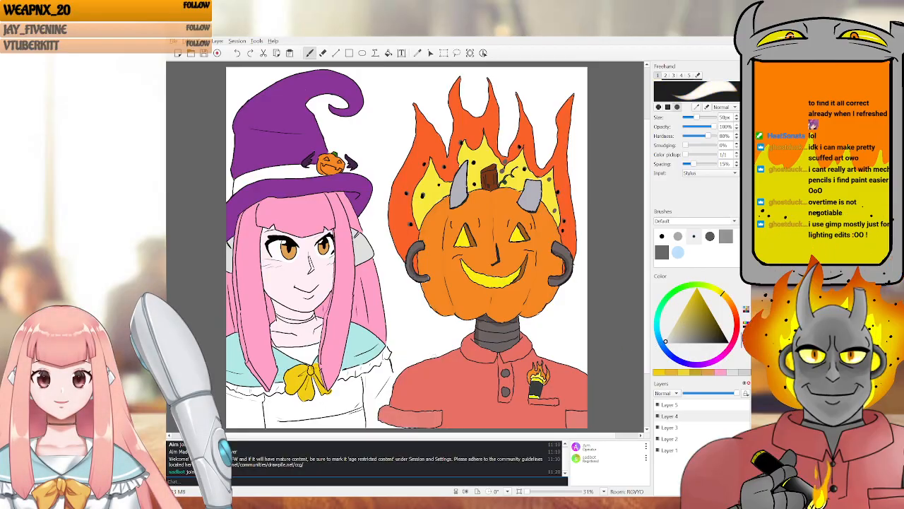
key("i")
left_click(349, 392)
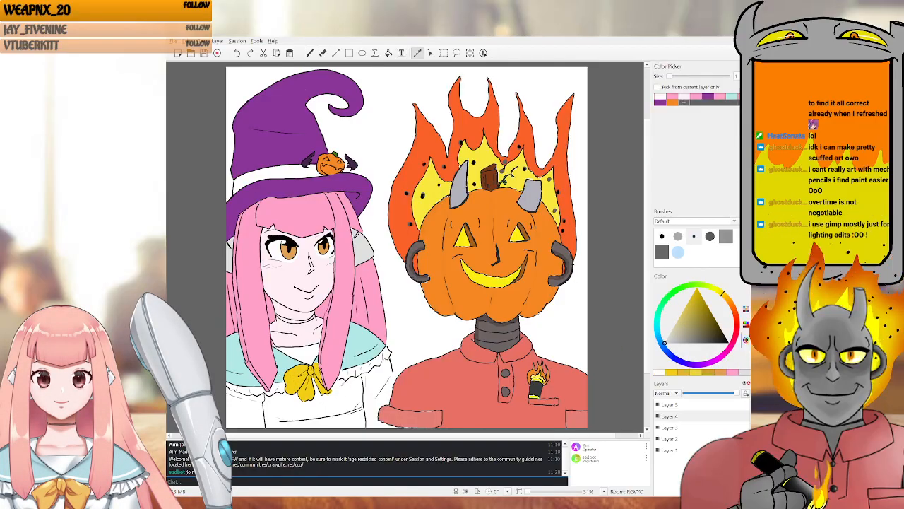
key("b")
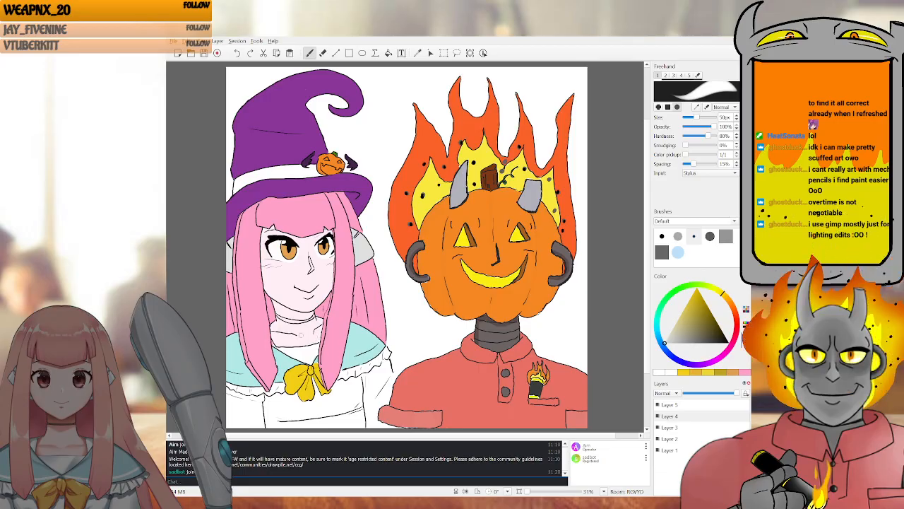
key("i")
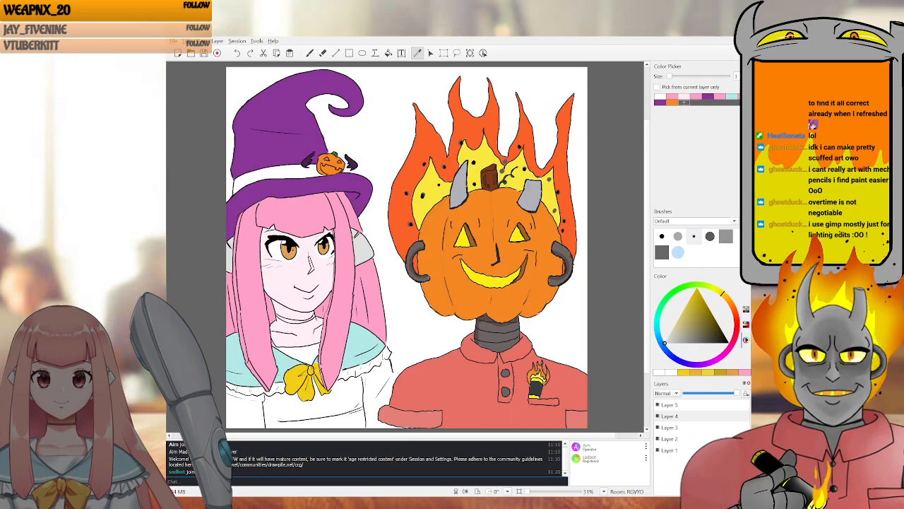
key("b")
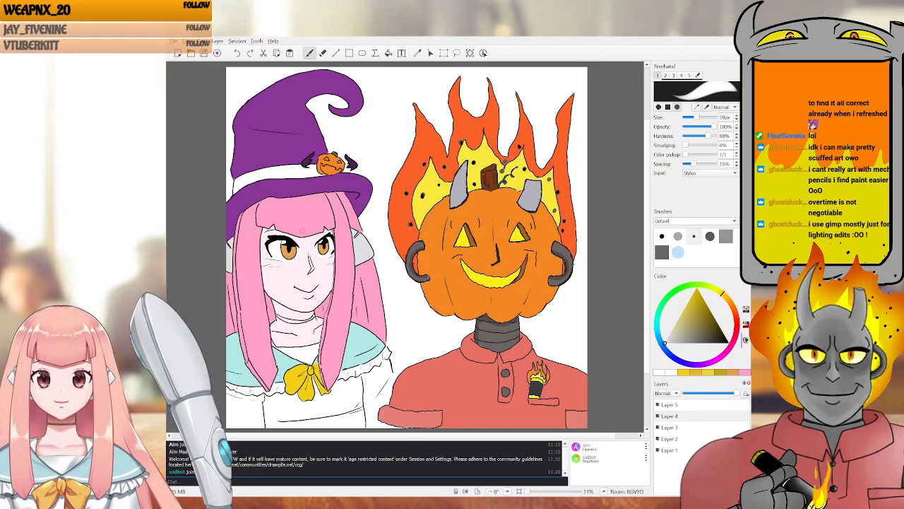
Sample the purple of the witch's hat as the colour for the freehand brush
key("i")
left_click(322, 131)
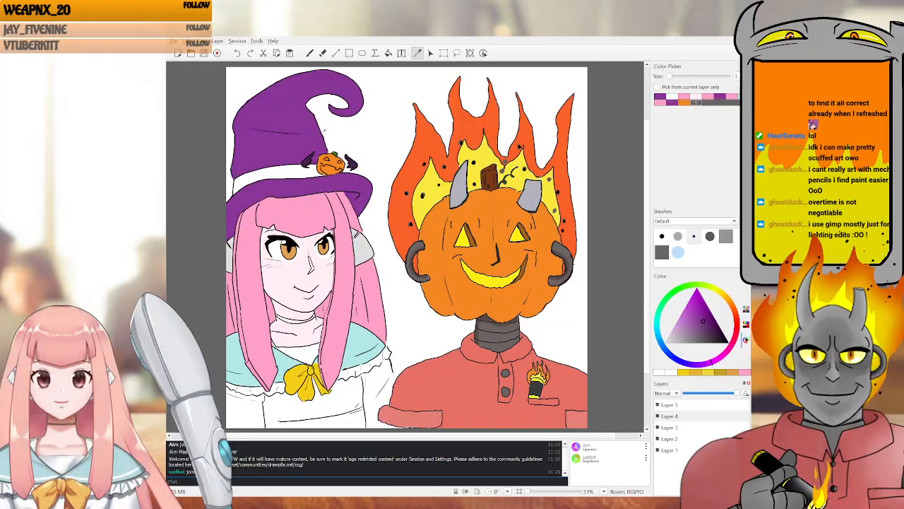
key("b")
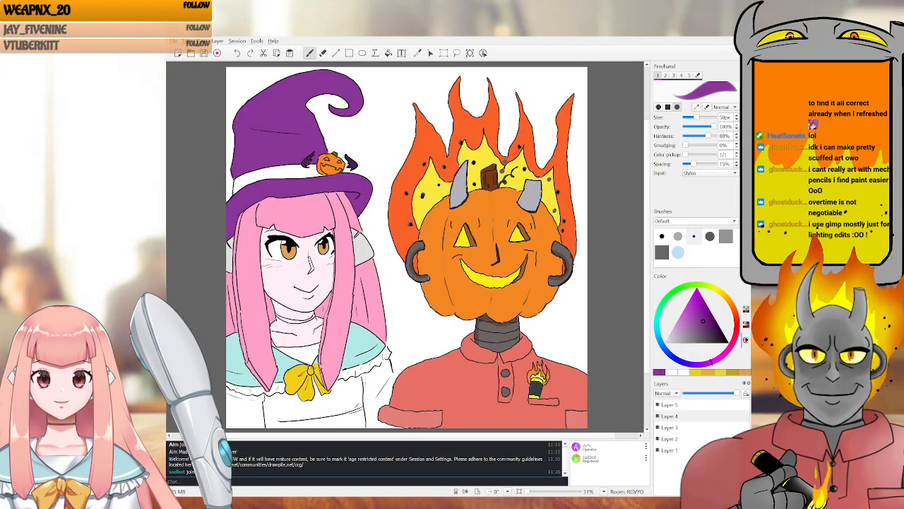
Sample the orange of the hat's small pumpkin ornament and paint the side of the white hat band away from the ornament
key("i")
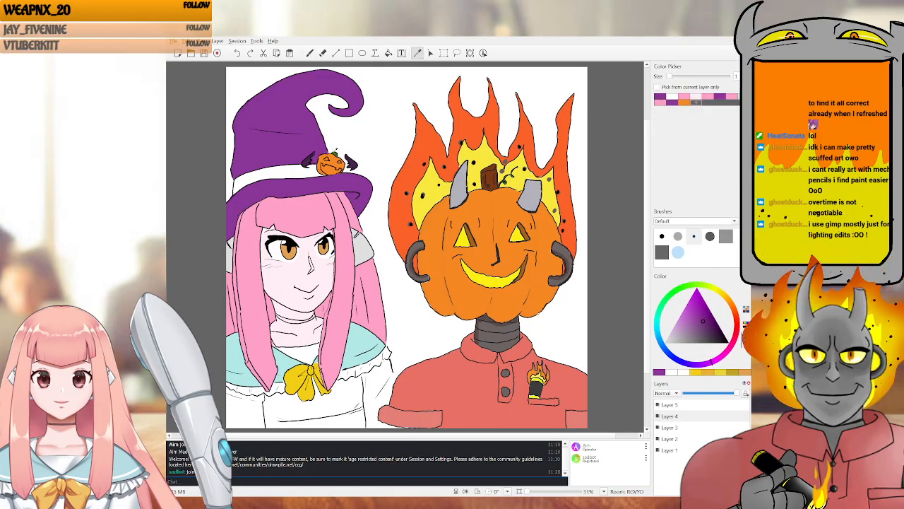
left_click(334, 152)
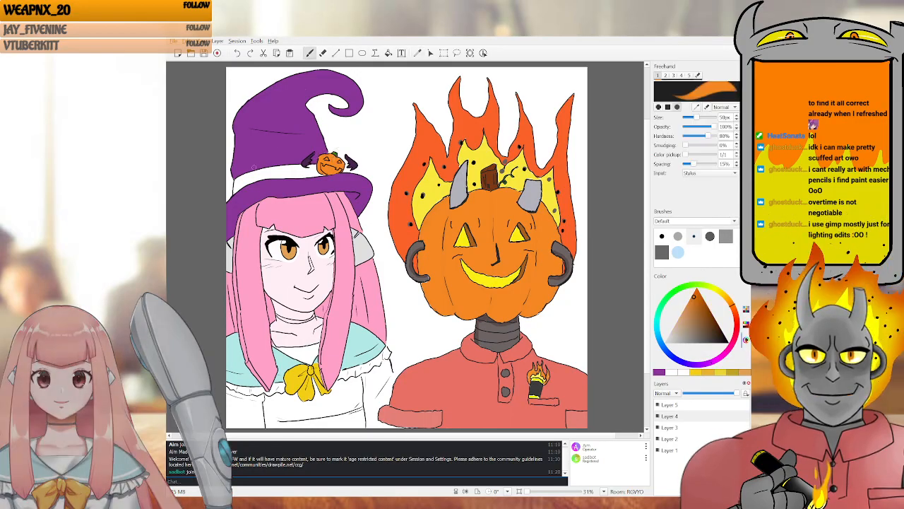
key("b")
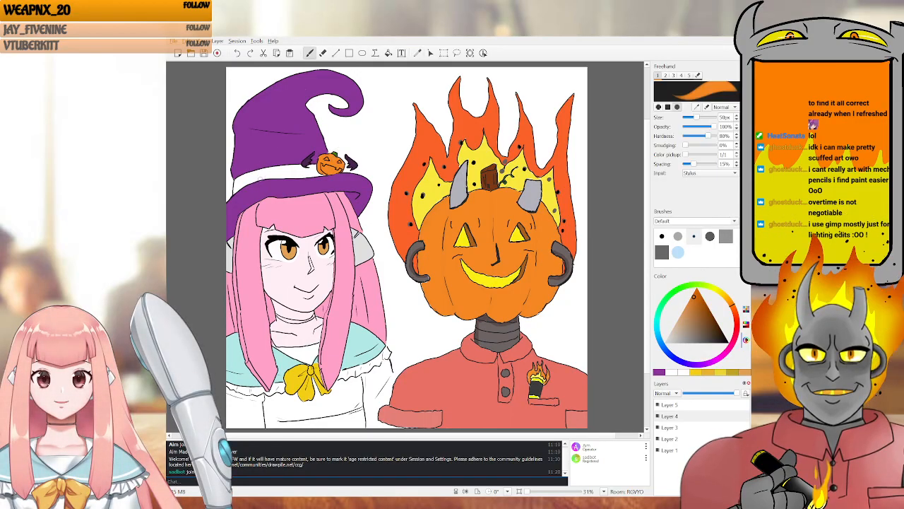
mouse_move(252, 176)
left_mouse_down()
mouse_move(299, 169)
mouse_move(239, 181)
mouse_move(250, 173)
mouse_move(236, 185)
left_mouse_up()
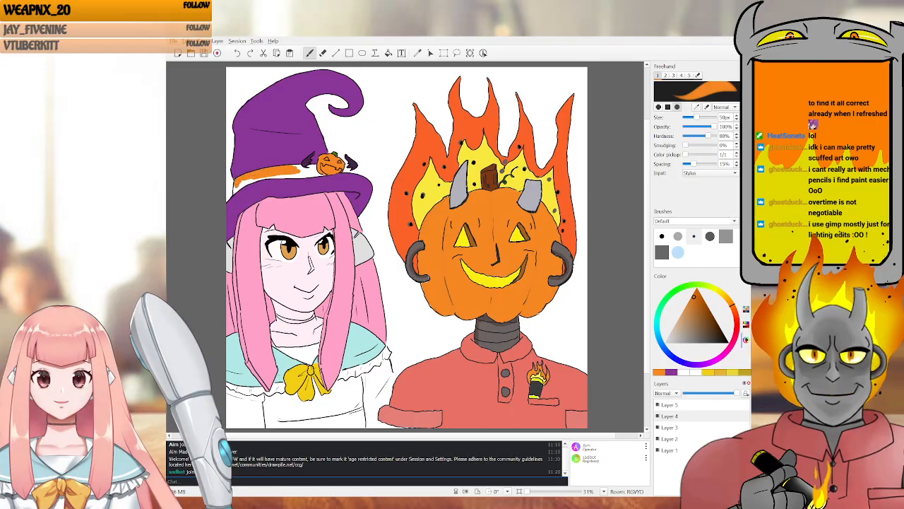
left_click_drag(262, 177, 243, 184)
Sample the purple of the hat brim for the brush, and resample the orange from the painted part of the hat band
key("i")
left_click(256, 191)
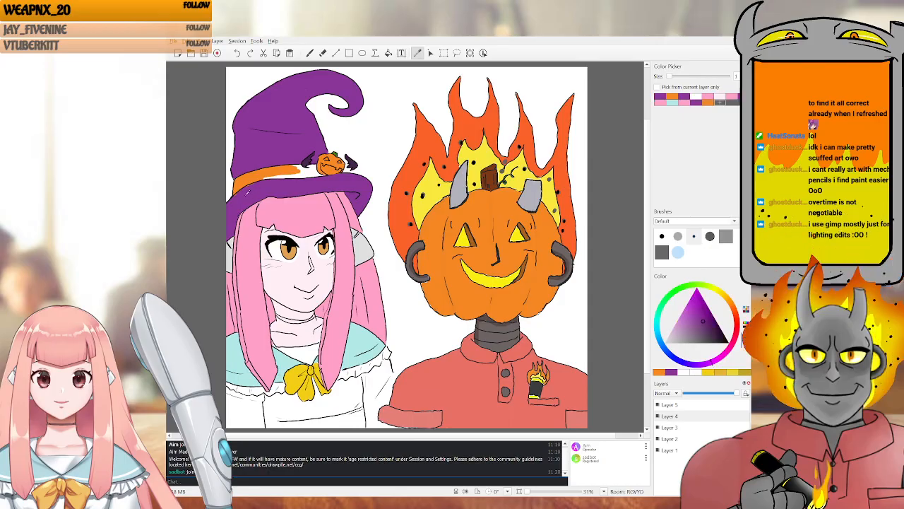
key("b")
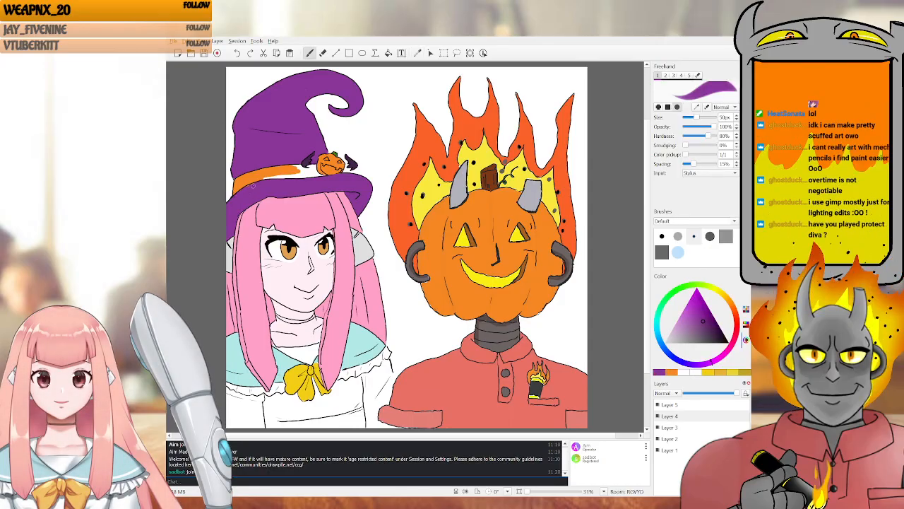
key("i")
left_click(252, 178)
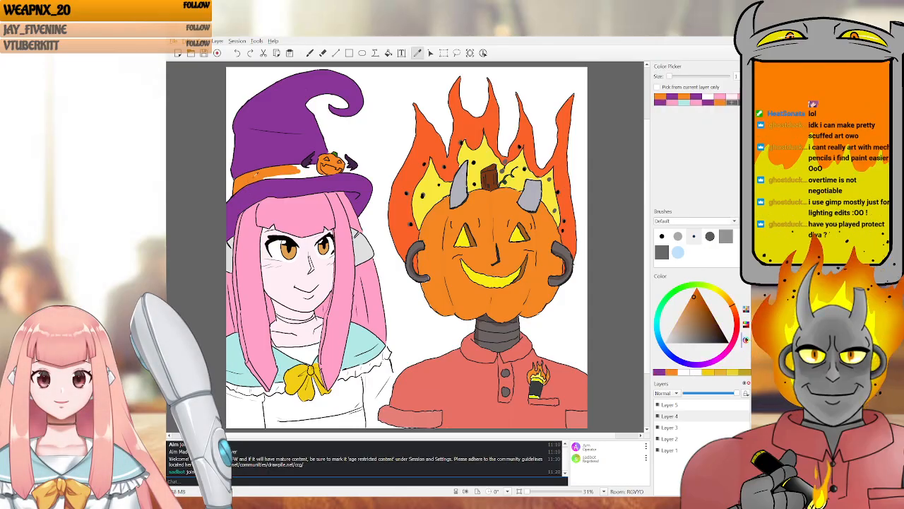
Finish painting the witch hat's band orange, touch up its edges with sampled purple and orange, and save the drawing
key("b")
left_click_drag(263, 178, 304, 175)
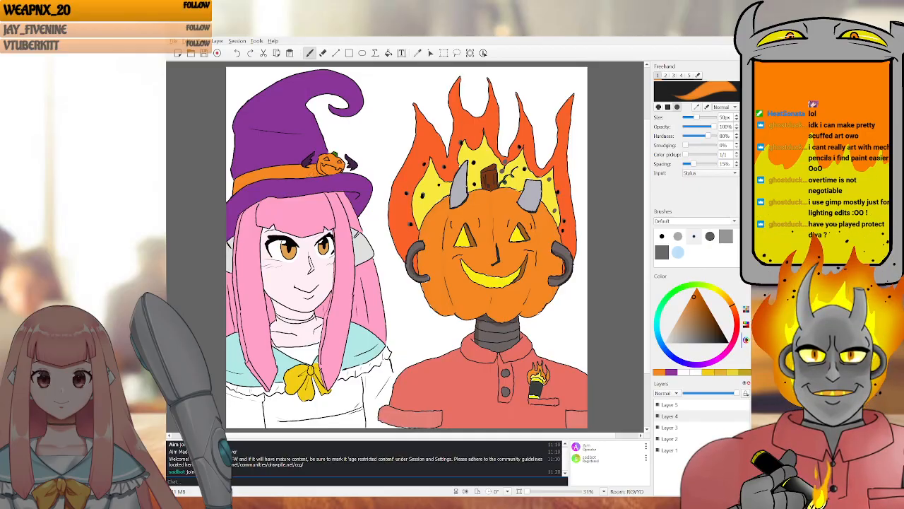
key("i")
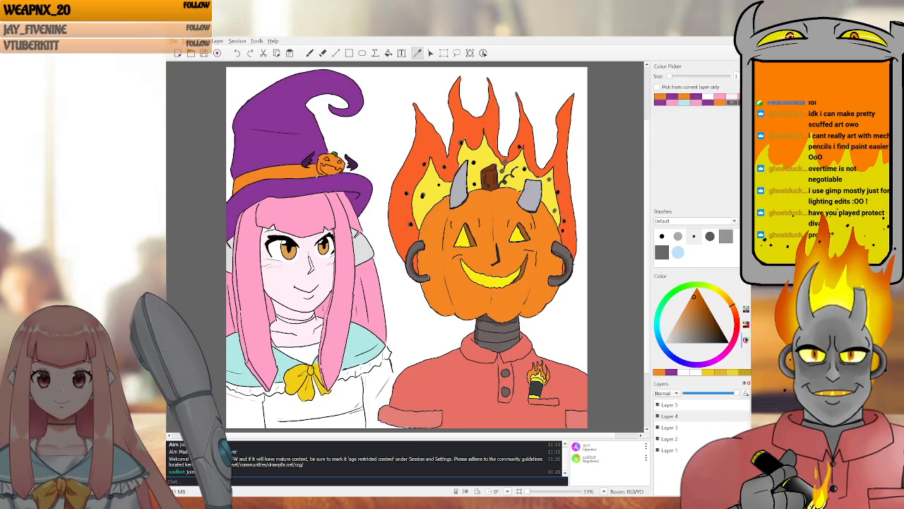
left_click(319, 185)
key("b")
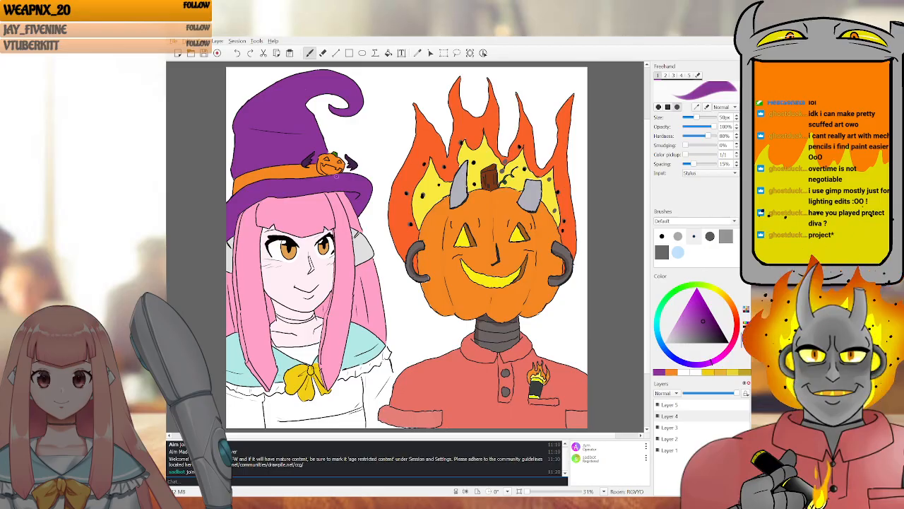
key("i")
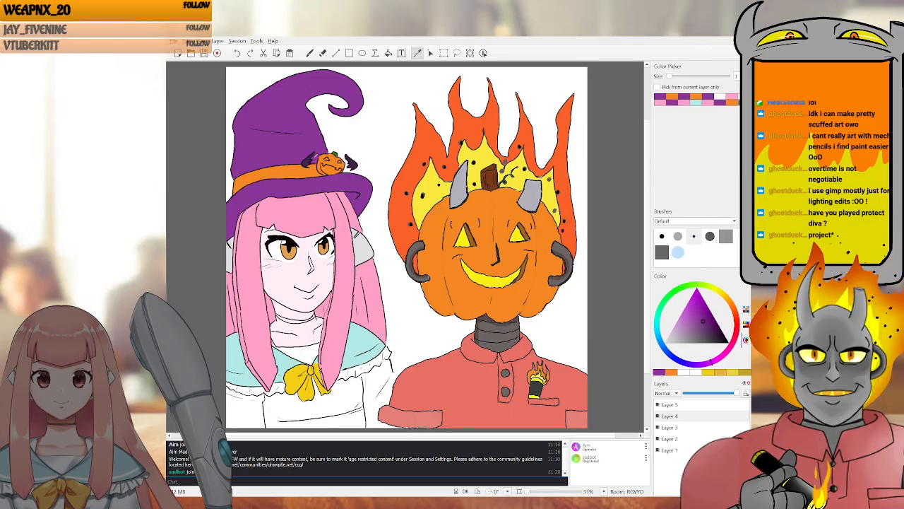
left_click(313, 170)
key("b")
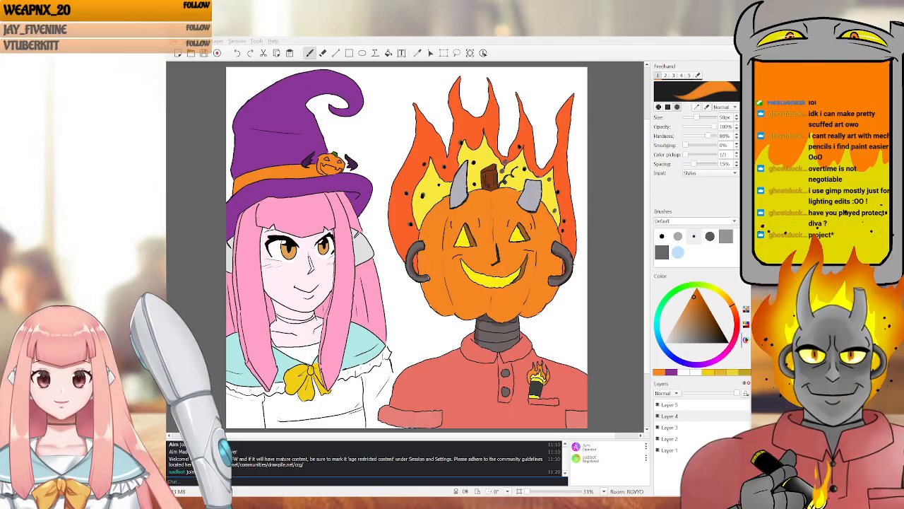
key("ctrl+s")
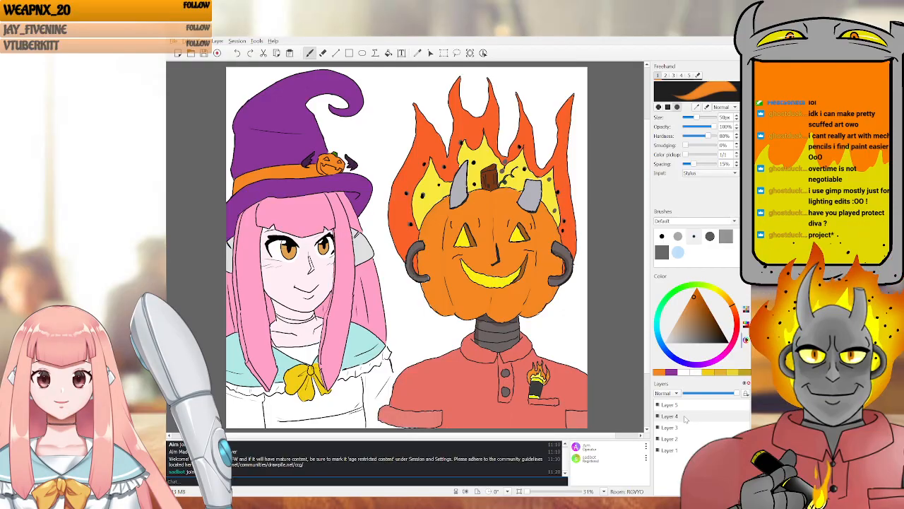
Delete the layers holding the finished Halloween artwork, including Layer 4, to clear the canvas
left_click(678, 428)
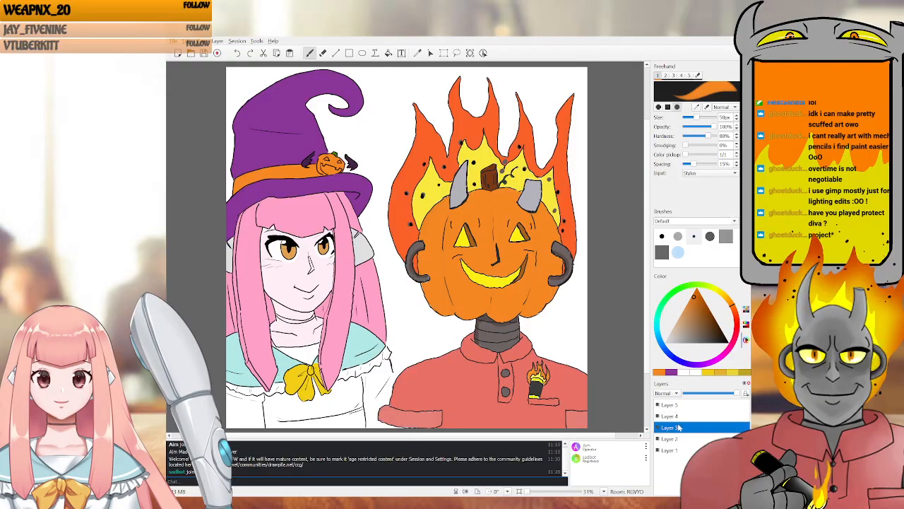
left_click(680, 405)
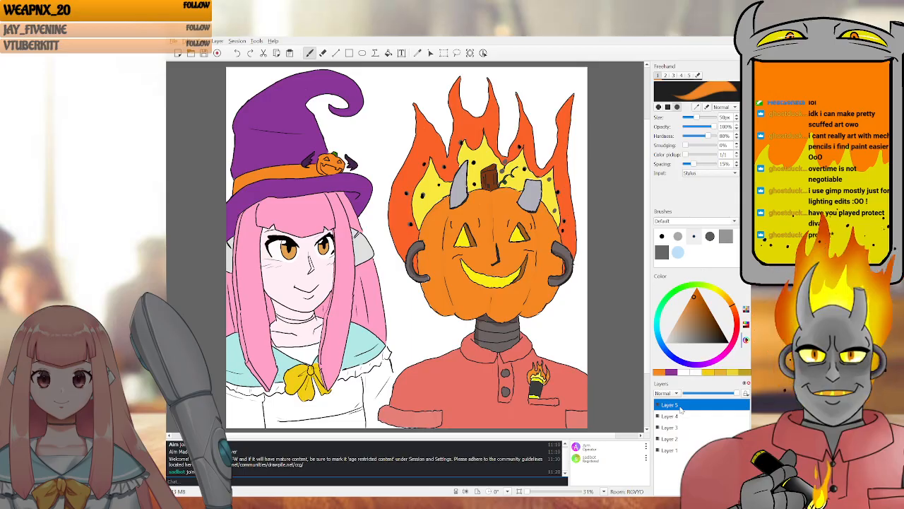
left_click(686, 429)
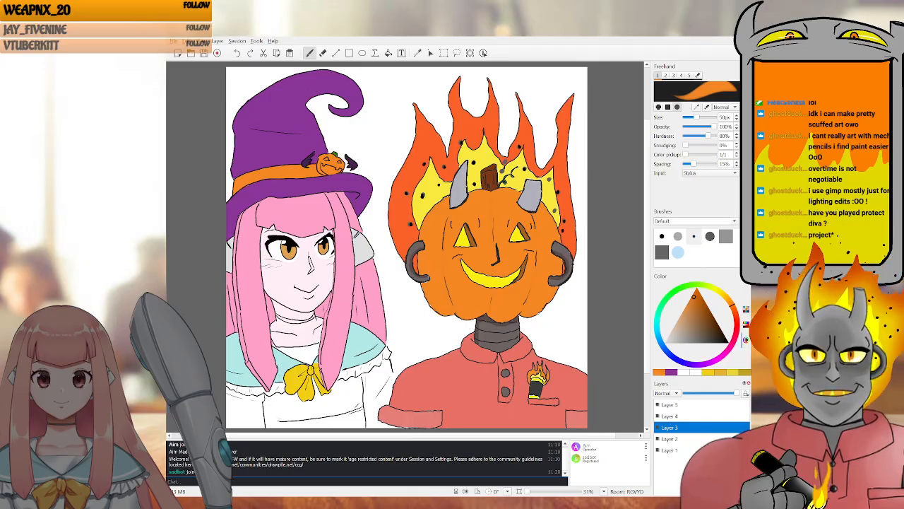
left_click(684, 417)
right_click(683, 418)
left_click(700, 439)
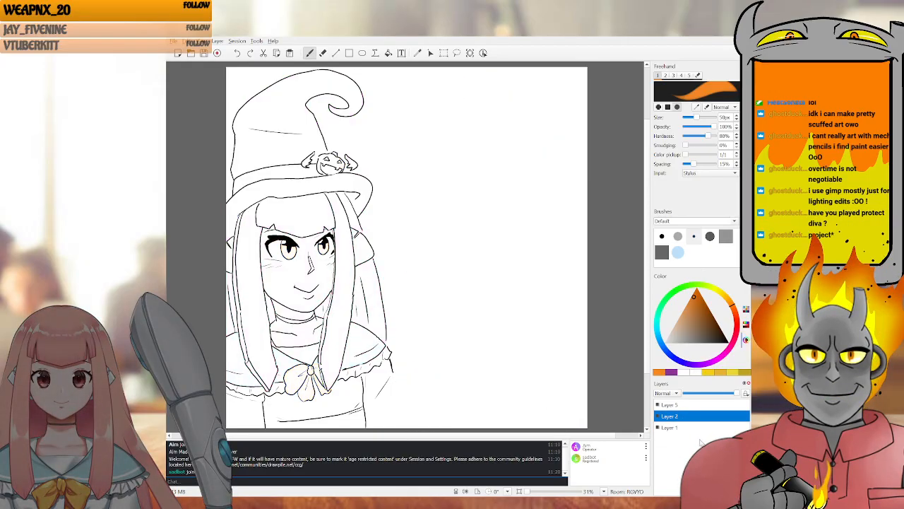
right_click(686, 405)
left_click(701, 426)
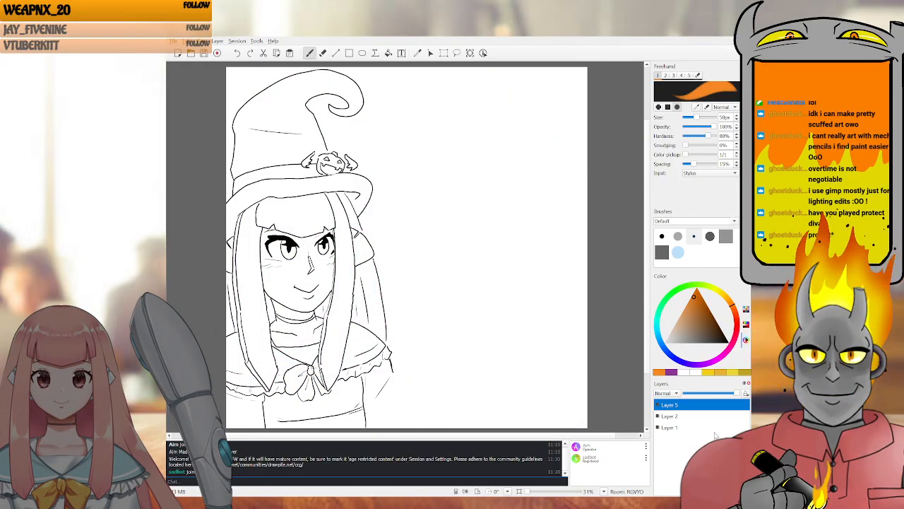
Insert new empty layers to rebuild the stack up to Layer 5
right_click(687, 405)
left_click(696, 411)
right_click(688, 404)
left_click(698, 408)
right_click(697, 406)
left_click(699, 408)
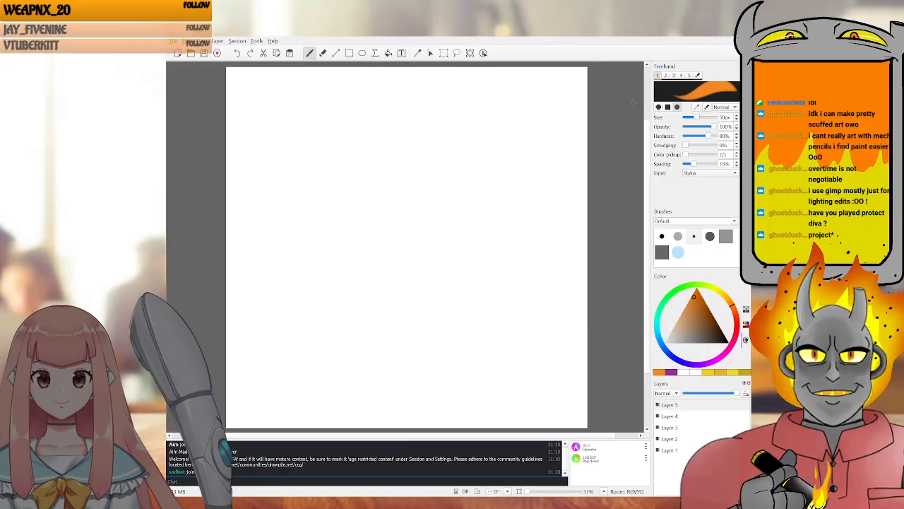
With a black 10 px brush, sketch a curved forehead line with a horn at each end in the canvas's lower left area
left_click(729, 342)
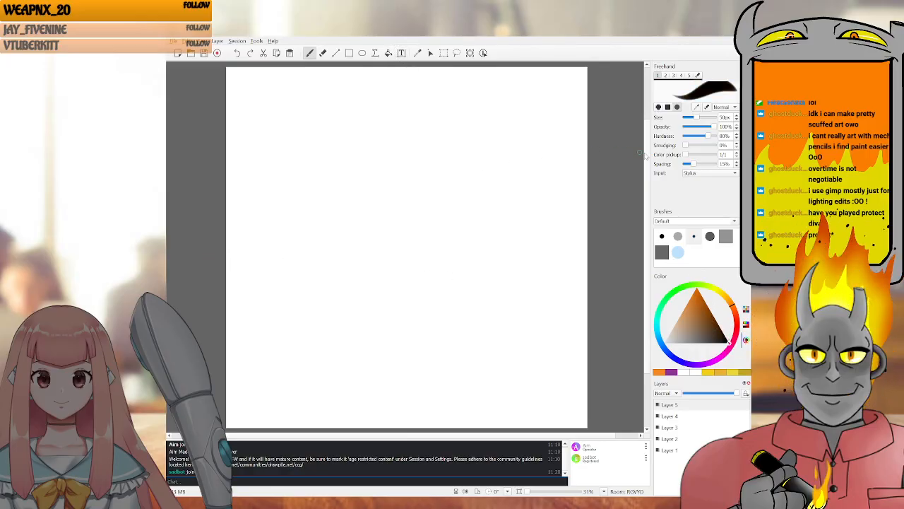
left_click(690, 118)
left_click_drag(690, 118, 683, 118)
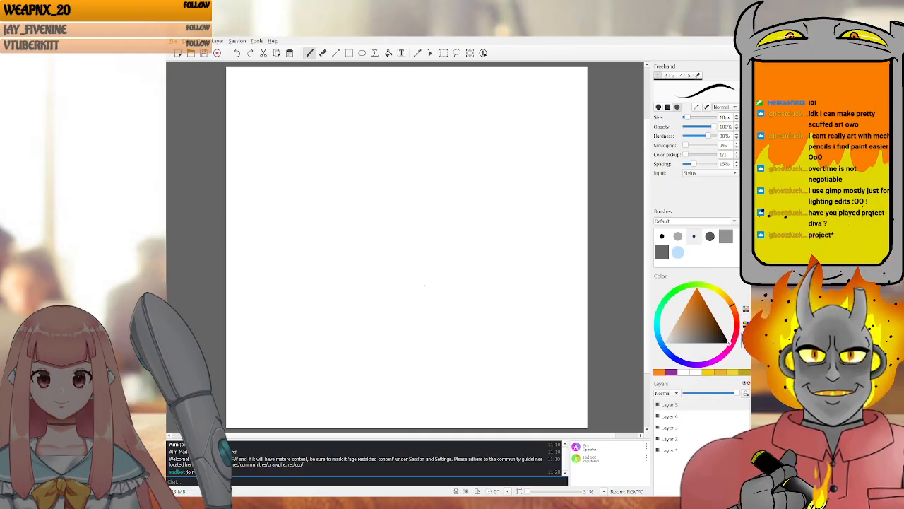
mouse_move(278, 306)
left_mouse_down()
mouse_move(278, 286)
mouse_move(266, 314)
mouse_move(330, 297)
mouse_move(281, 309)
mouse_move(329, 285)
mouse_move(342, 301)
mouse_move(326, 288)
left_mouse_up()
key("ctrl+z")
key("ctrl+z")
key("ctrl+z")
key("ctrl+z")
key("ctrl+z")
key("ctrl+z")
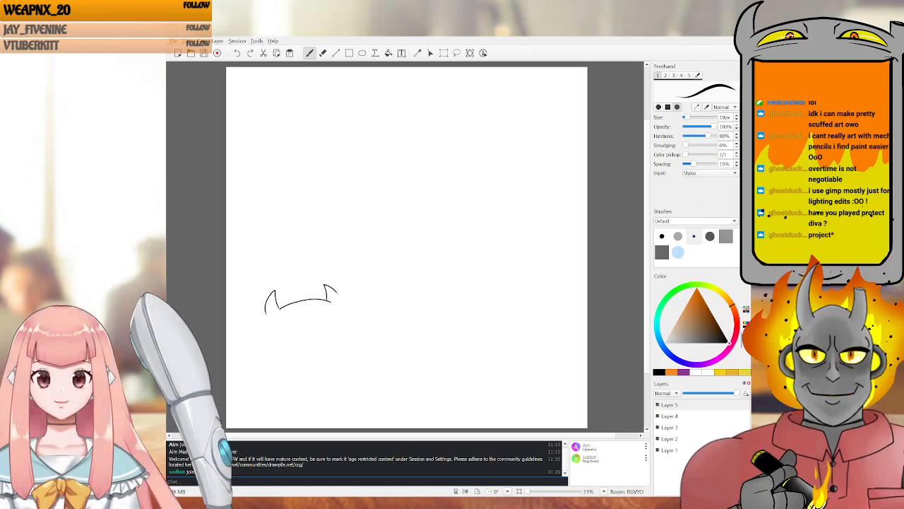
key("ctrl+z")
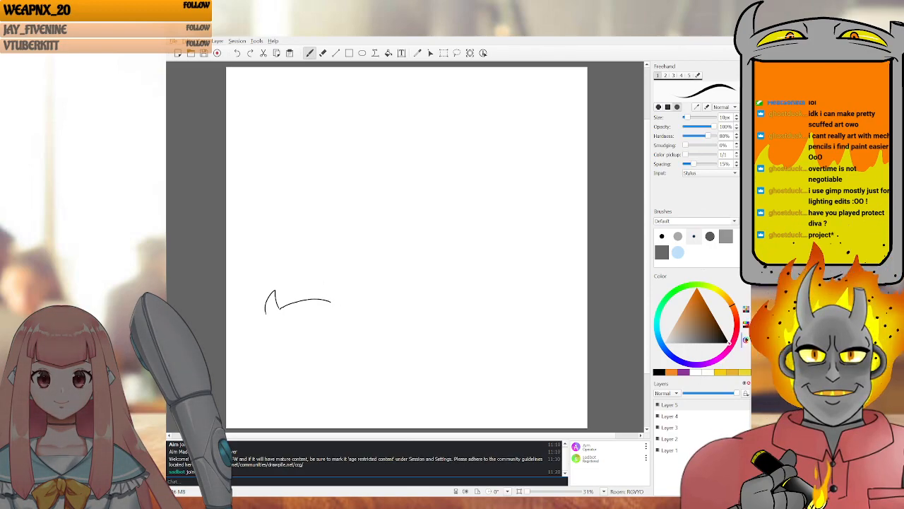
left_click_drag(329, 300, 338, 297)
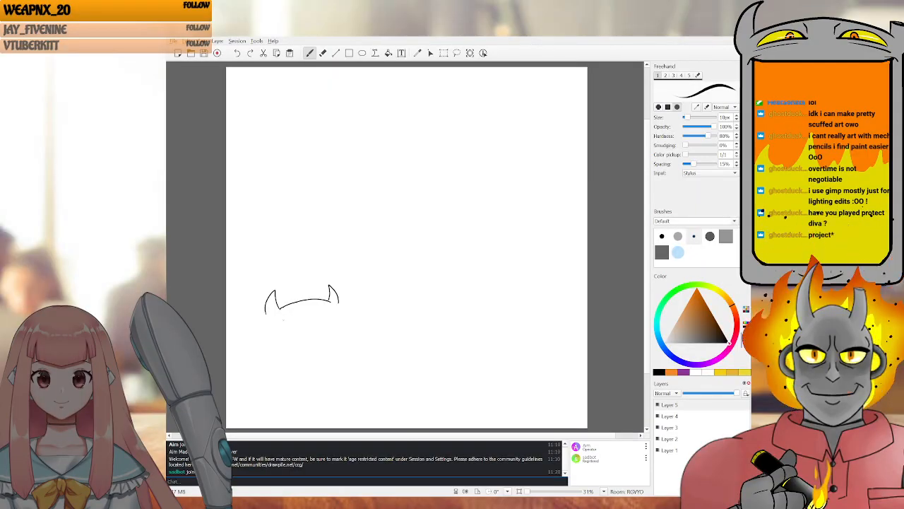
Sketch two narrow, half-closed eyes beneath the horned forehead line, undoing and redrawing uneven strokes
key("ctrl+z")
left_click_drag(281, 320, 299, 313)
key("ctrl+z")
key("ctrl+z")
key("ctrl+z")
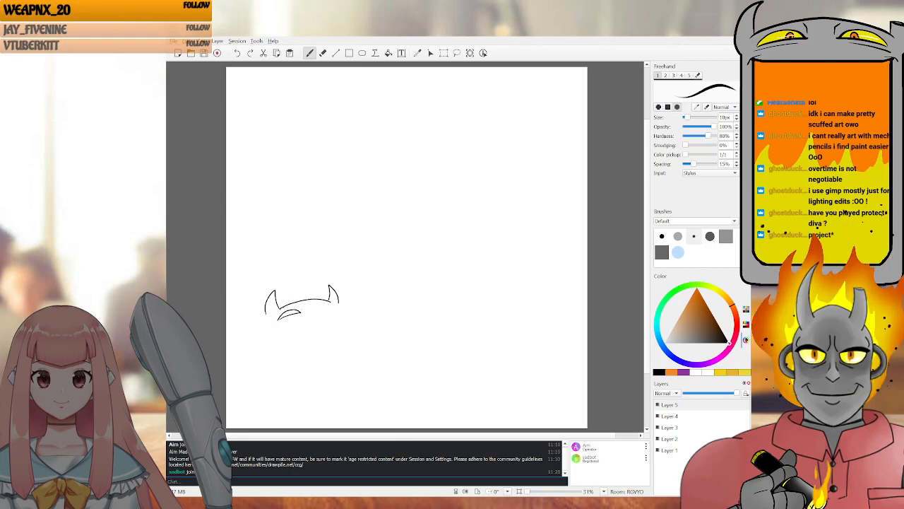
left_click_drag(316, 310, 329, 307)
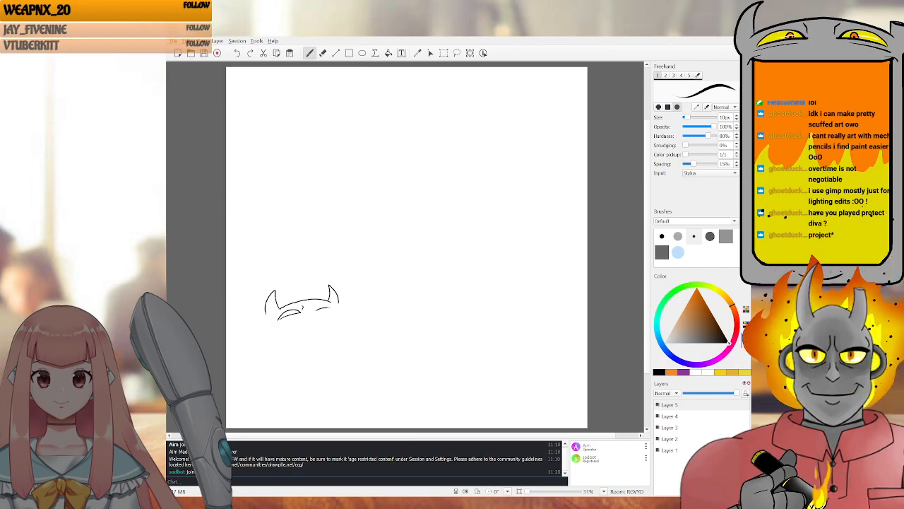
key("ctrl+z")
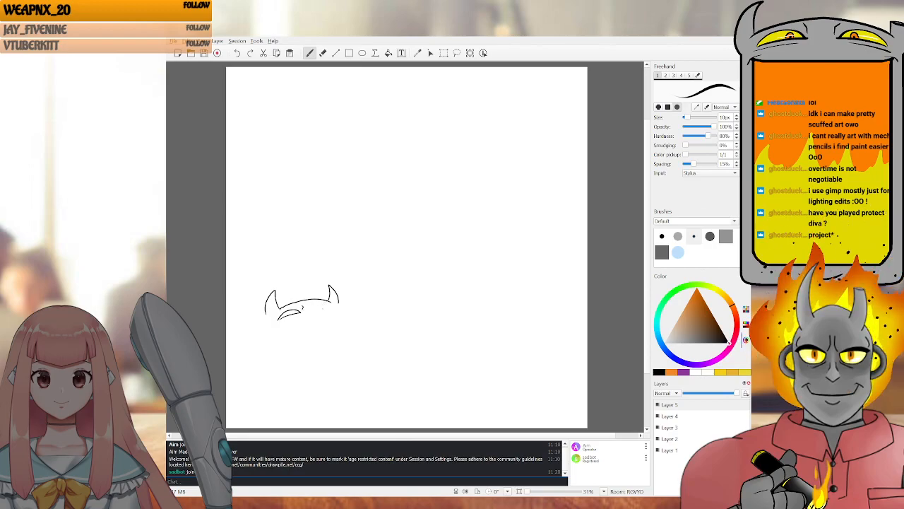
left_click_drag(318, 309, 331, 307)
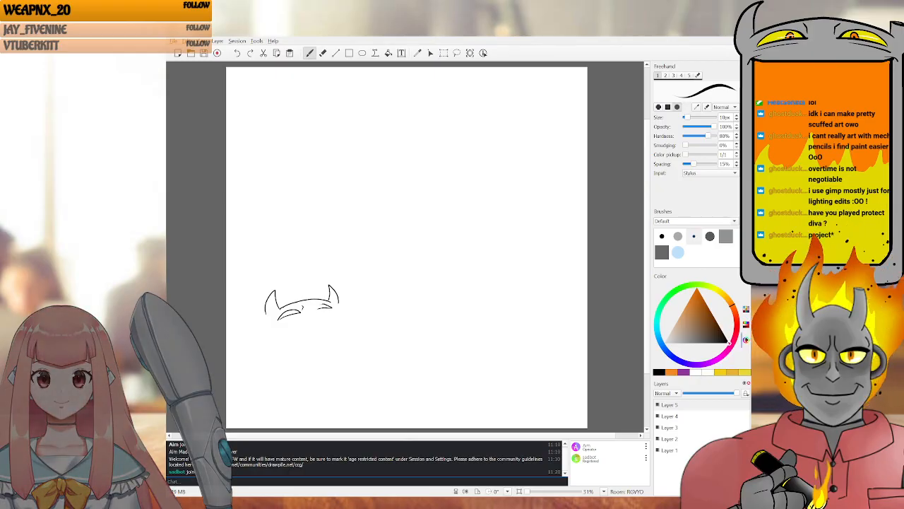
Refine the eye lines, draw a wide curved smile line below them, and erase stray strokes at the left eye's outer corner
left_click_drag(314, 305, 290, 321)
key("ctrl+z")
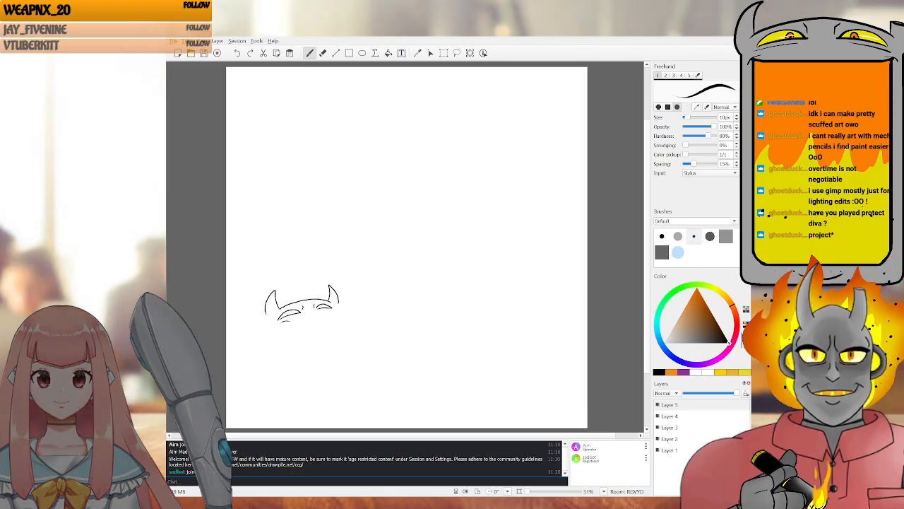
key("ctrl+z")
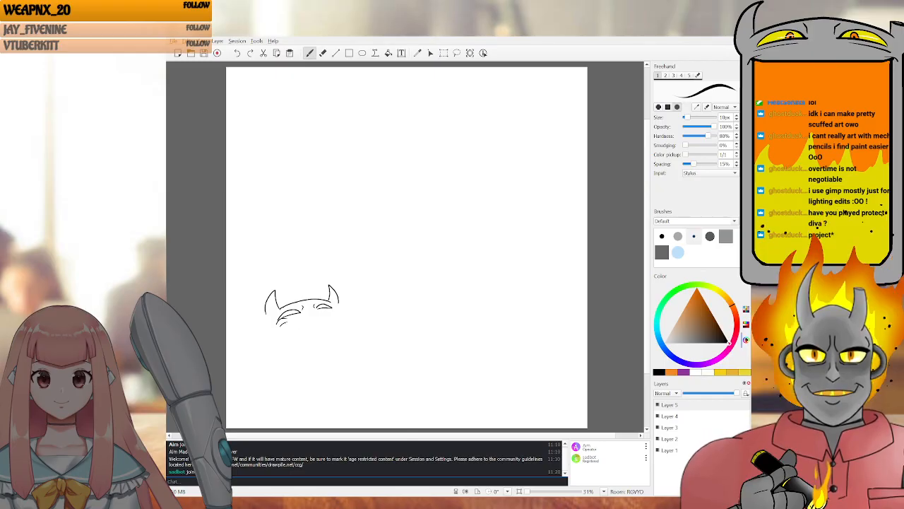
left_click_drag(284, 324, 326, 316)
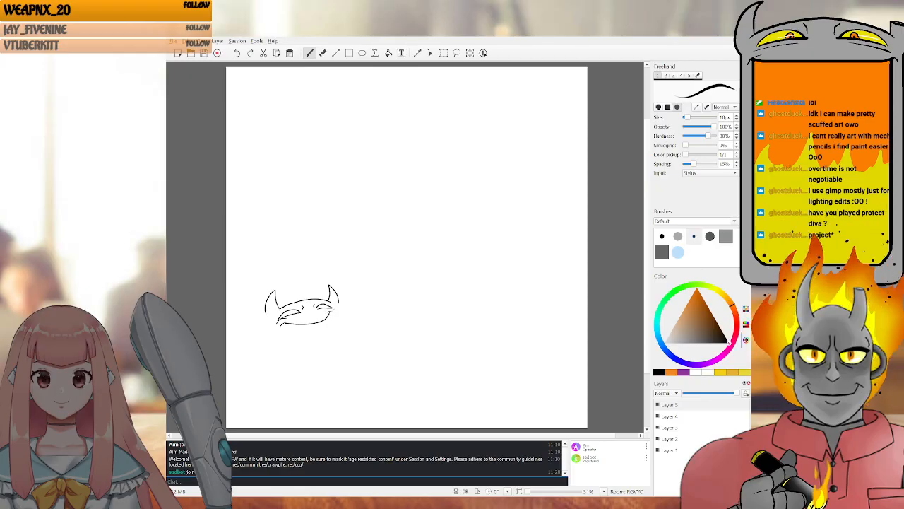
key("ctrl+z")
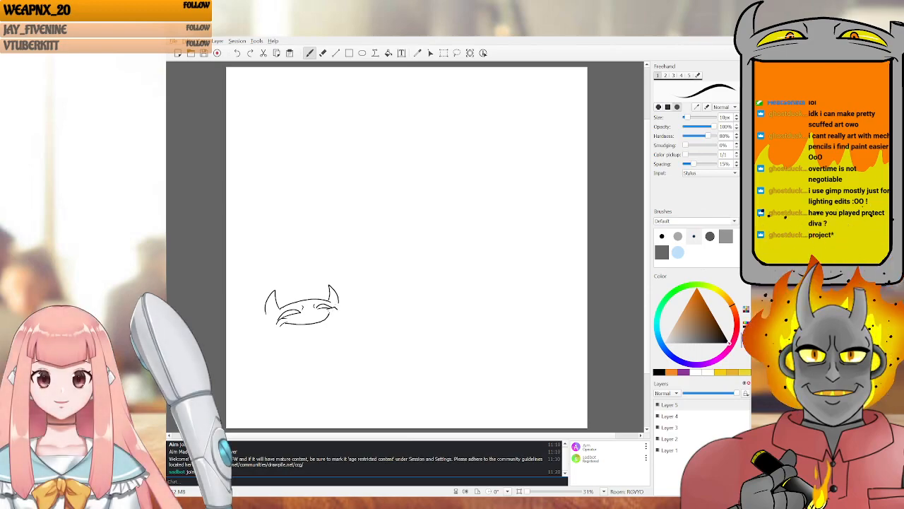
key("ctrl+z")
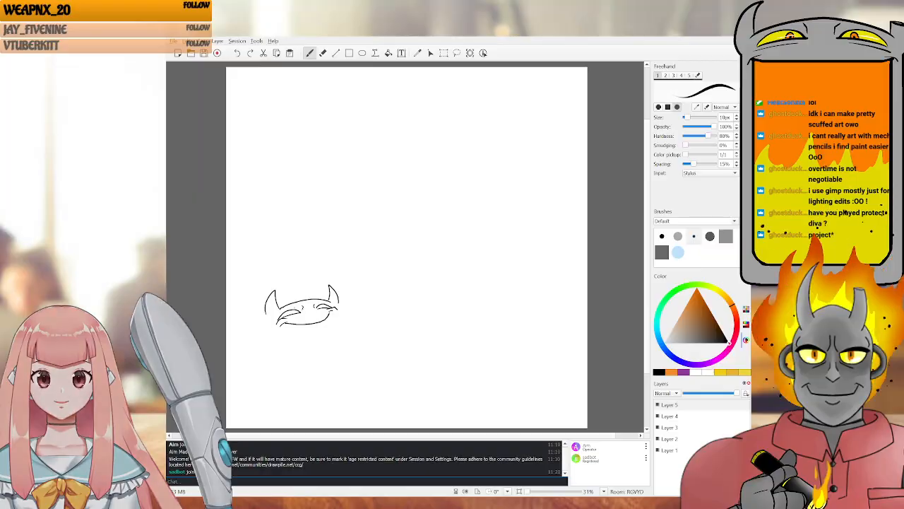
key("e")
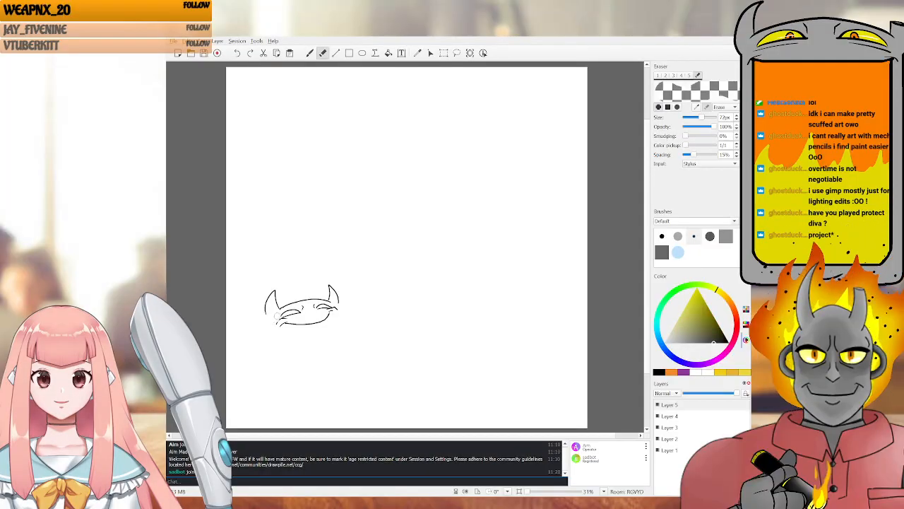
Draw a double-ringed halo above the horns with short rays radiating around it
key("b")
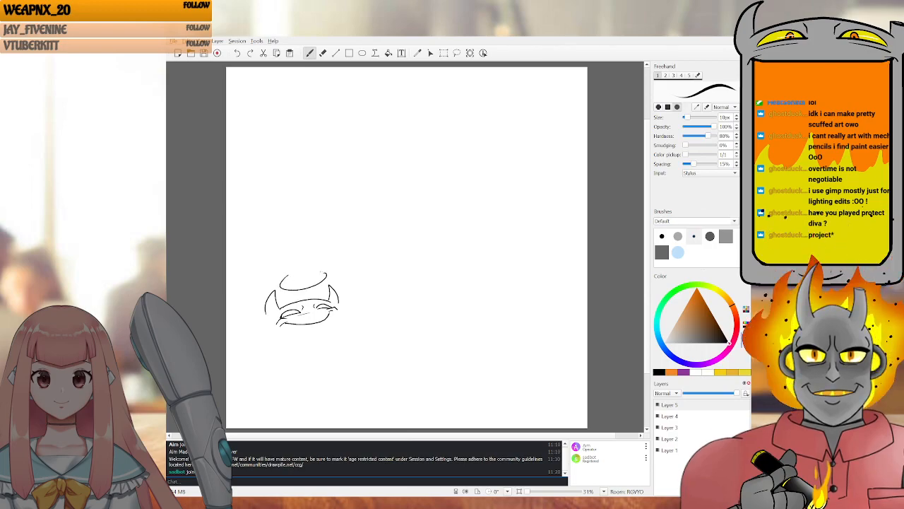
mouse_move(320, 273)
left_mouse_down()
mouse_move(273, 278)
mouse_move(303, 294)
mouse_move(309, 282)
mouse_move(276, 285)
mouse_move(317, 287)
mouse_move(323, 278)
mouse_move(307, 269)
mouse_move(296, 290)
mouse_move(325, 283)
mouse_move(307, 269)
mouse_move(283, 271)
left_mouse_up()
key("ctrl+z")
key("ctrl+z")
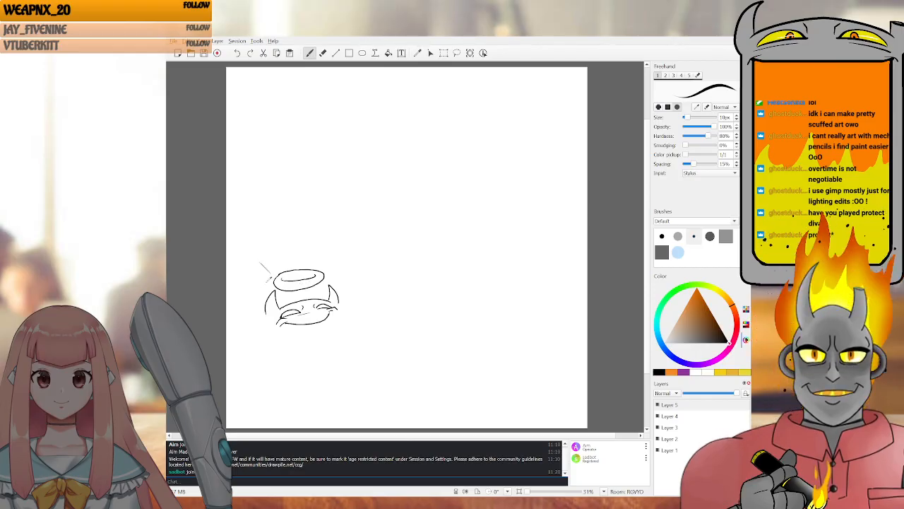
mouse_move(270, 272)
left_mouse_down()
mouse_move(253, 267)
mouse_move(251, 287)
left_mouse_up()
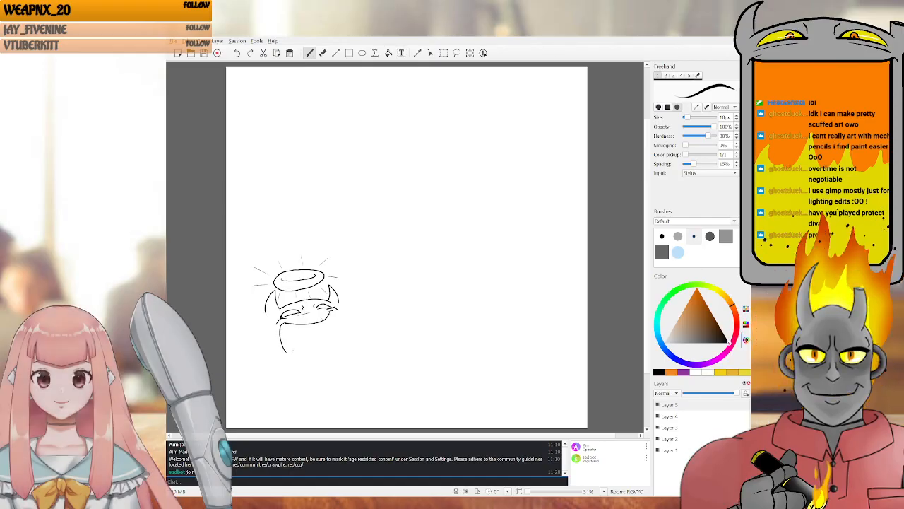
Draw a round ball chin below the smile and join it to the face with tapering jaw lines
left_click_drag(300, 358, 315, 356)
left_click_drag(282, 322, 291, 347)
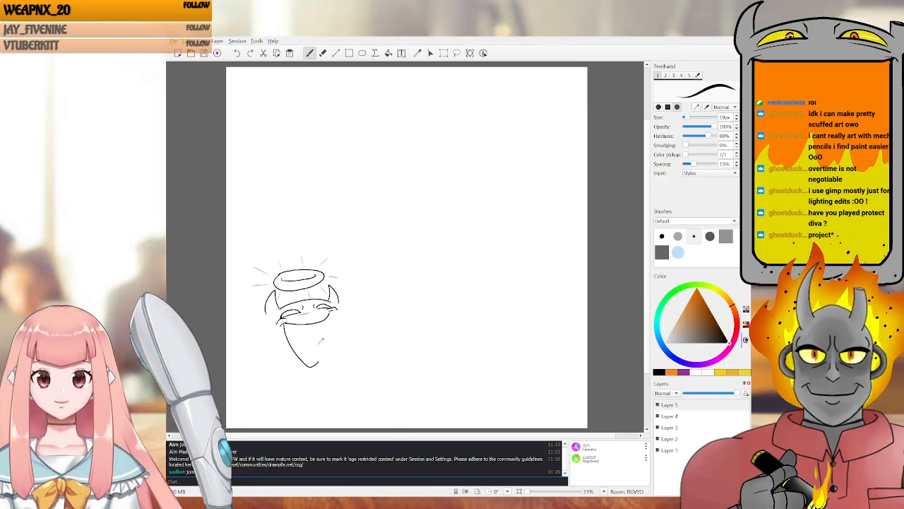
mouse_move(306, 351)
left_mouse_down()
mouse_move(321, 351)
mouse_move(326, 375)
left_mouse_up()
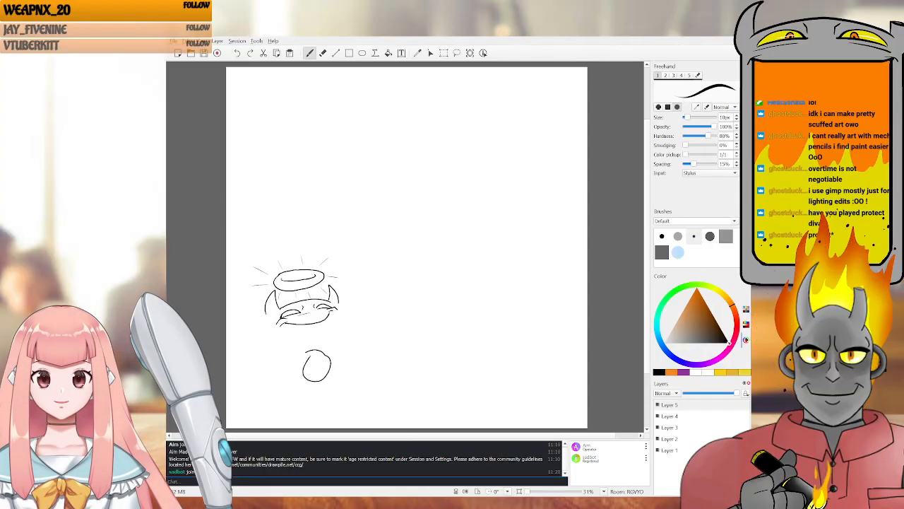
left_click_drag(286, 333, 306, 353)
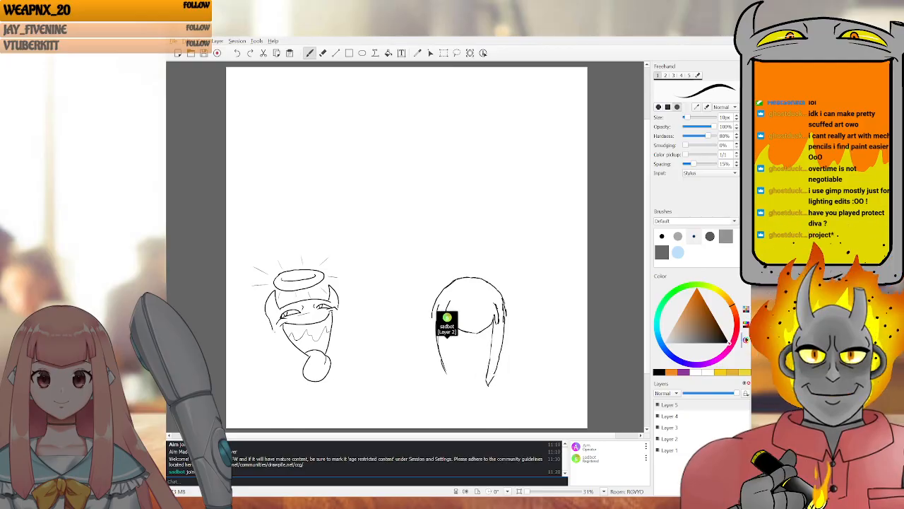
Draw the outer curve of a wing descending from the left side of the horned character's face, ending in a curled tip
mouse_move(273, 331)
left_mouse_down()
mouse_move(242, 372)
mouse_move(252, 364)
left_mouse_up()
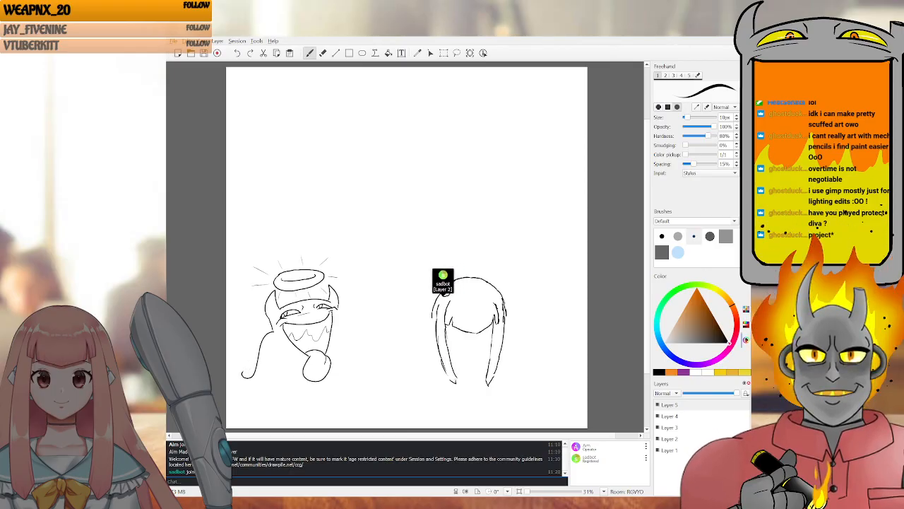
left_click_drag(243, 372, 233, 366)
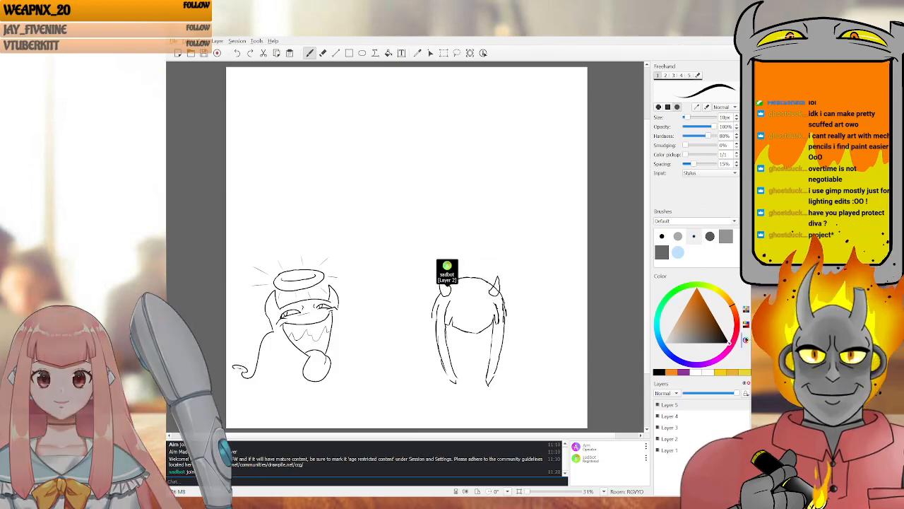
left_click_drag(233, 366, 259, 386)
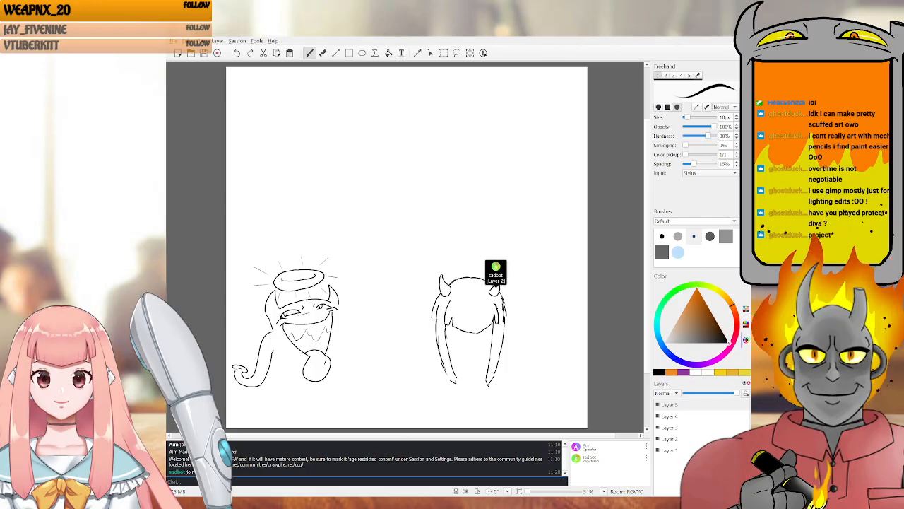
Add the inner edge and layered feathers to the left wing, undoing and redrawing uneven strokes
left_click_drag(280, 339, 280, 394)
key("ctrl+z")
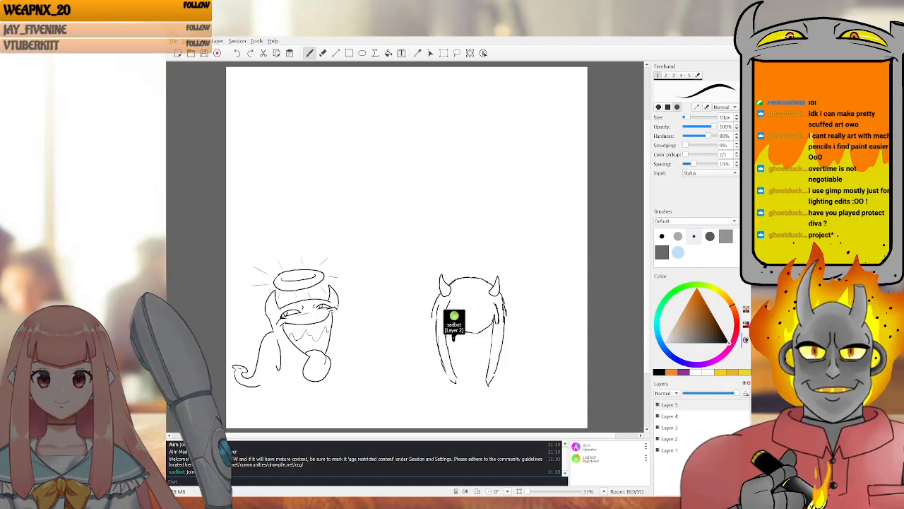
key("ctrl+z")
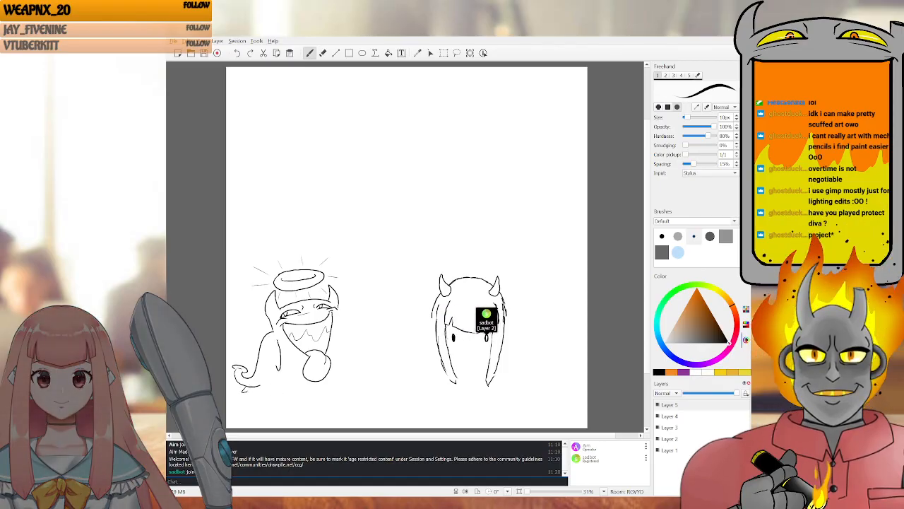
left_click_drag(259, 392, 245, 397)
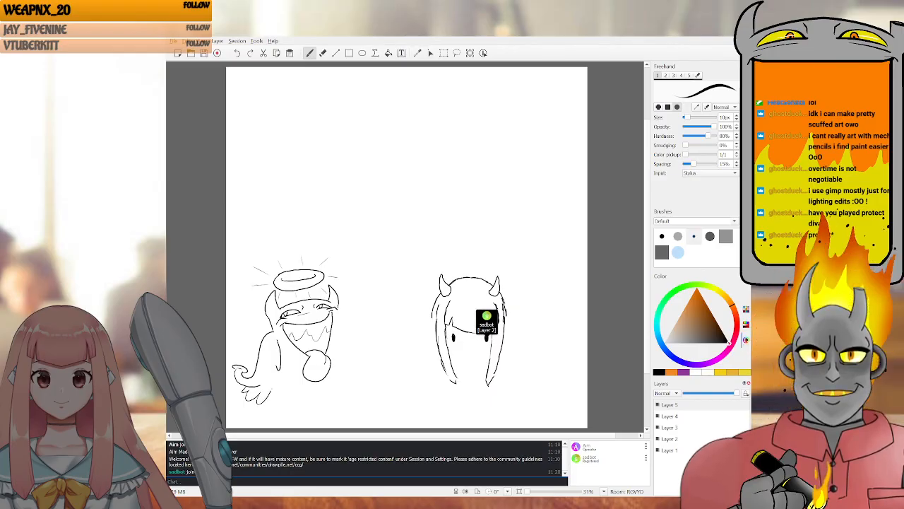
left_click_drag(267, 368, 262, 383)
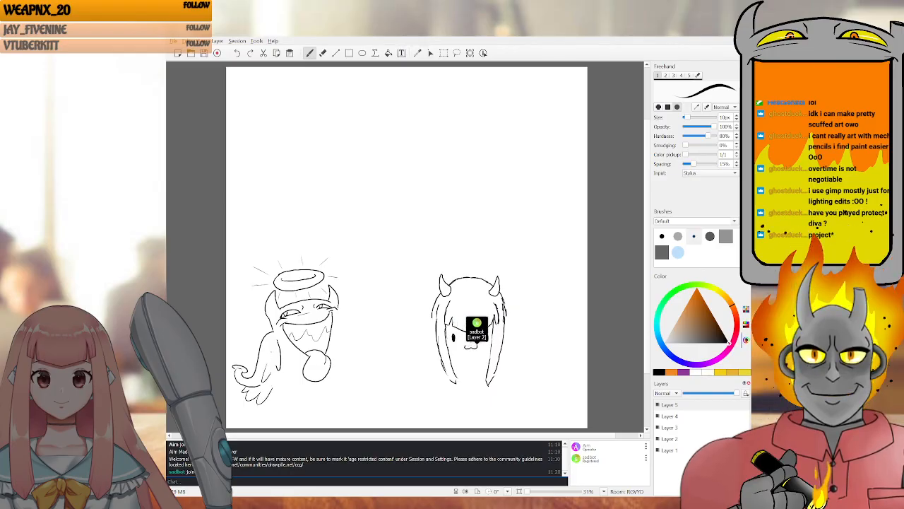
key("ctrl+z")
mouse_move(270, 342)
left_mouse_down()
mouse_move(267, 355)
mouse_move(288, 361)
mouse_move(276, 394)
left_mouse_up()
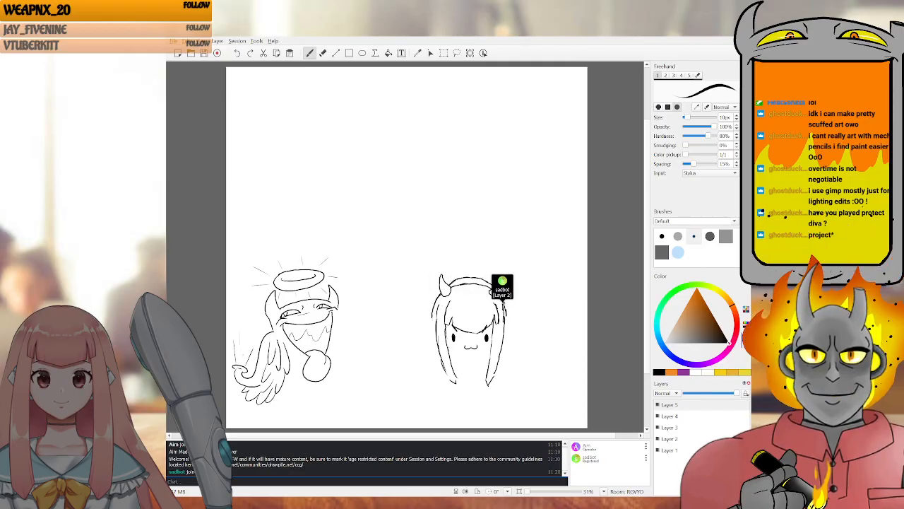
Erase the jagged lines below the smile and parts of the tapering jaw lines
key("e")
left_click_drag(311, 330, 292, 334)
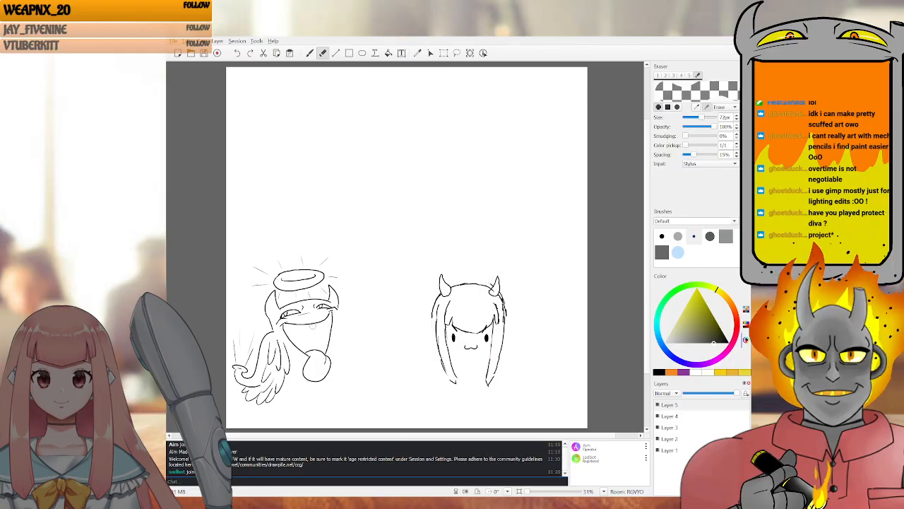
key("b")
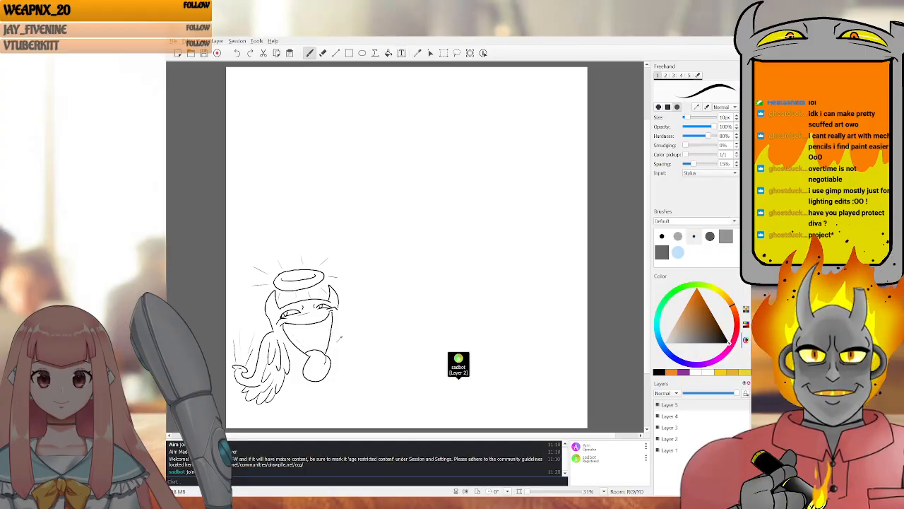
key("e")
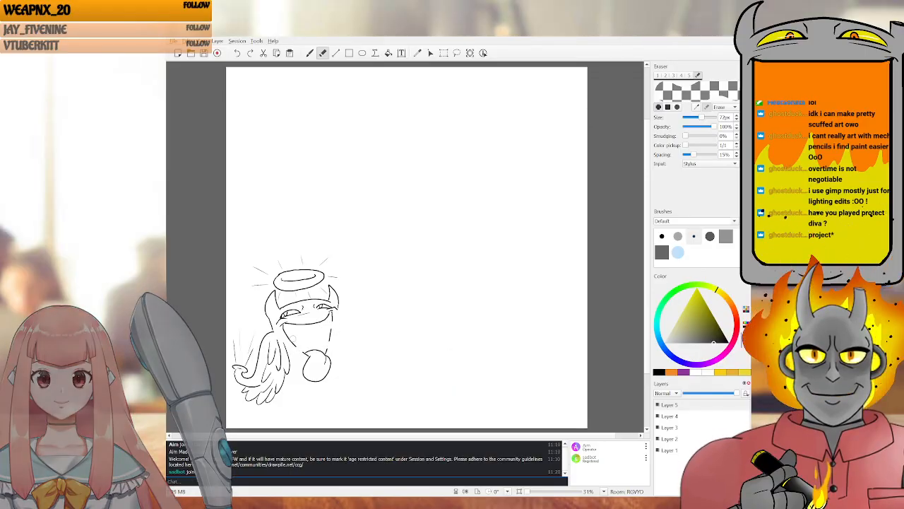
Draw the right wing, the hands around the ball, a tapered shape beneath them, and a flared outline at the canvas's lower edge
key("b")
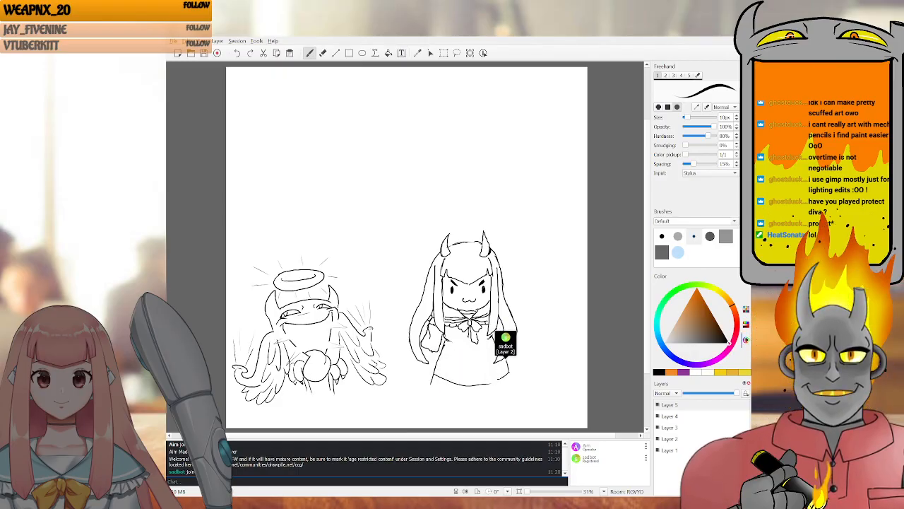
left_click_drag(309, 389, 332, 390)
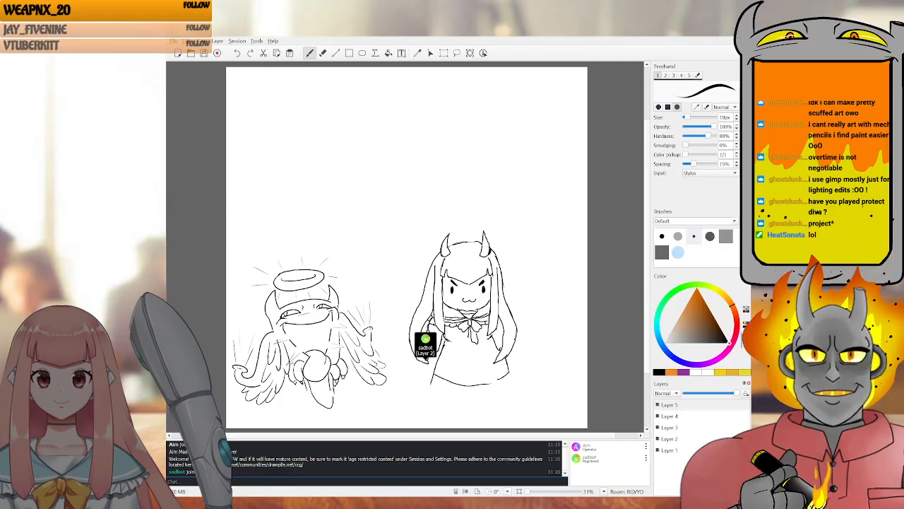
left_click_drag(334, 390, 353, 413)
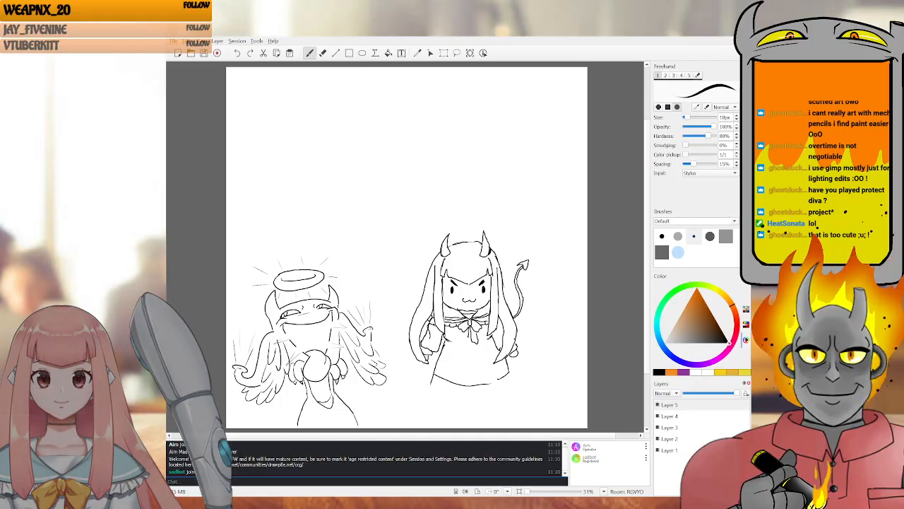
key("e")
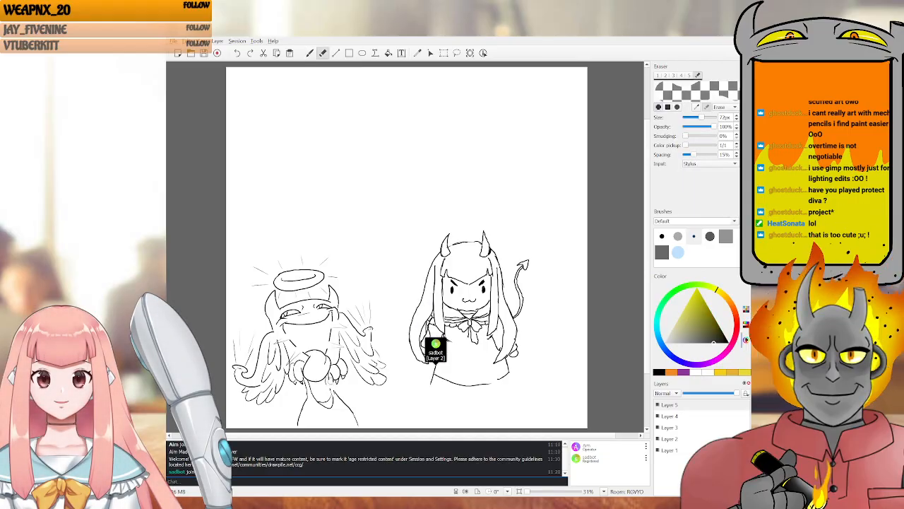
key("b")
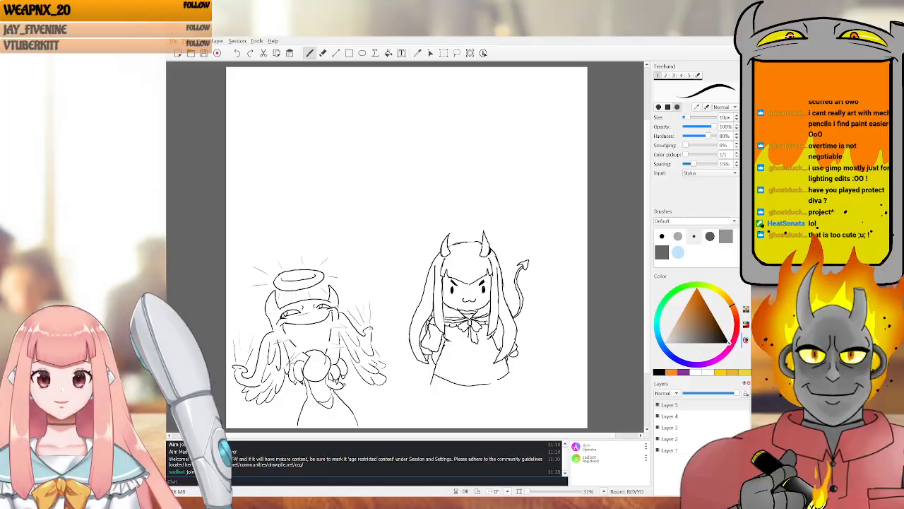
key("e")
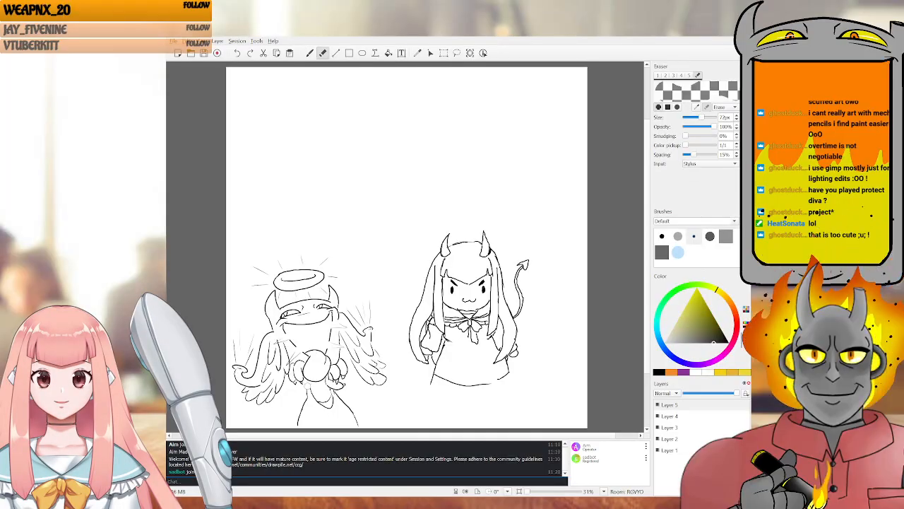
key("b")
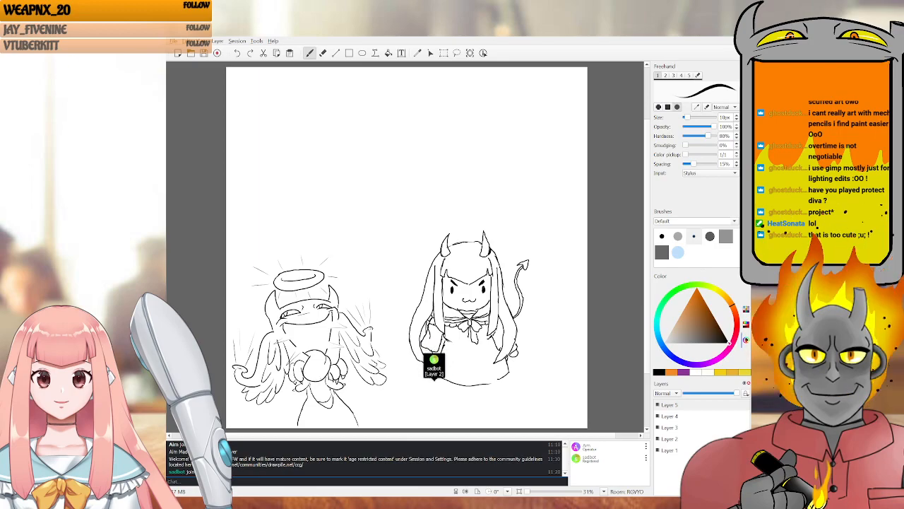
Hand-letter "CANDY" inside the flared outline below the winged character, undoing and redrawing misplaced letters
left_click_drag(312, 414, 332, 421)
key("ctrl+z")
key("ctrl+z")
key("ctrl+z")
key("ctrl+z")
key("ctrl+z")
key("ctrl+z")
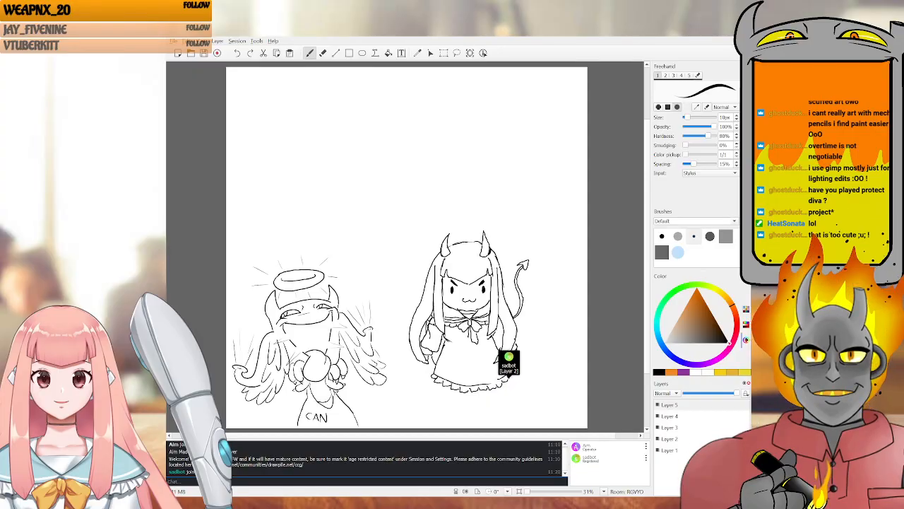
key("ctrl+z")
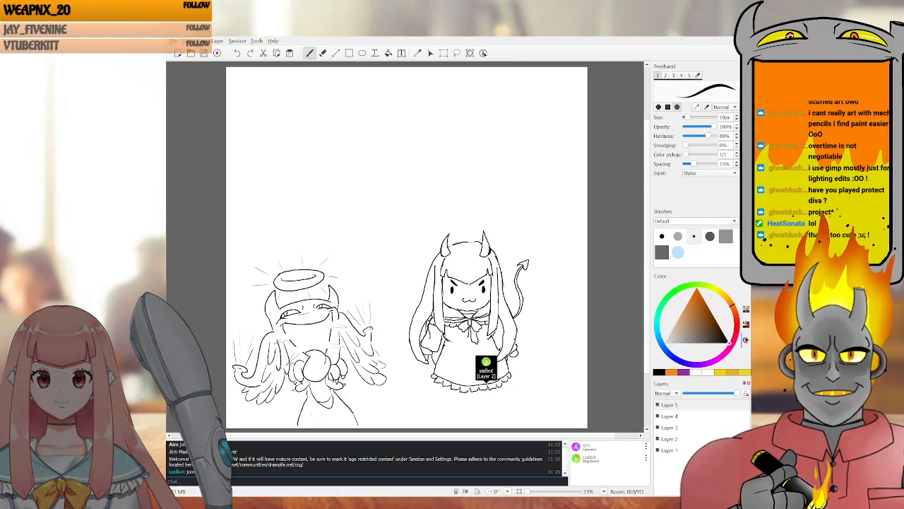
left_click_drag(318, 422, 349, 422)
key("ctrl+z")
key("ctrl+z")
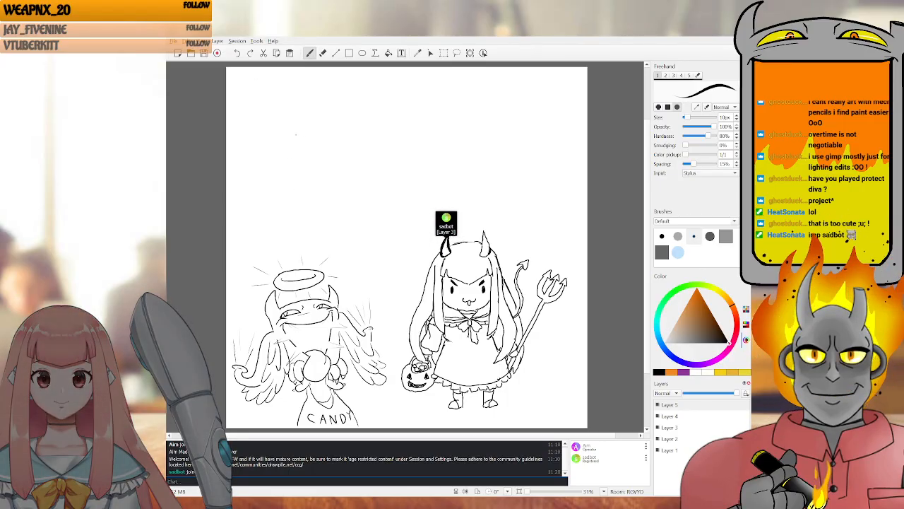
Sketch a small skull in the canvas's upper-left area with a rounded cranium, eye sockets and nose, undoing misplaced strokes
mouse_move(264, 158)
left_mouse_down()
mouse_move(279, 143)
mouse_move(261, 167)
left_mouse_up()
key("ctrl+z")
key("ctrl+z")
key("ctrl+z")
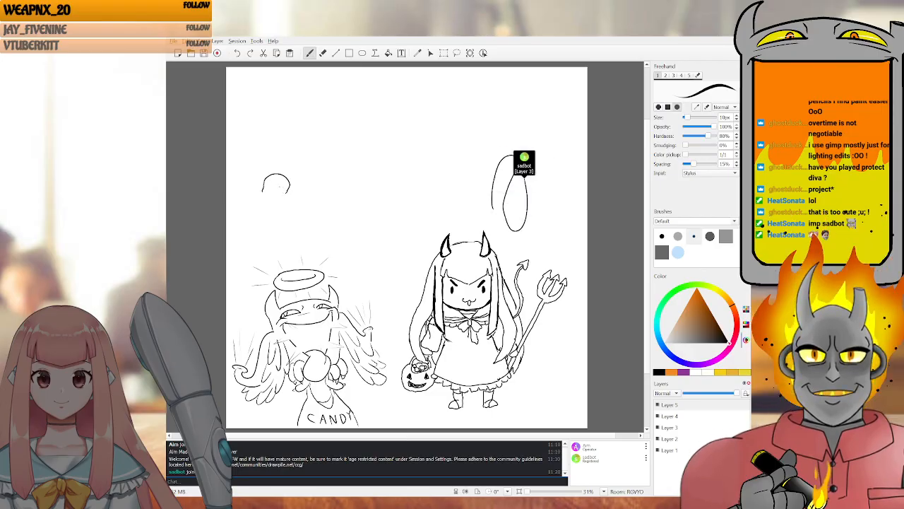
left_click_drag(274, 190, 286, 192)
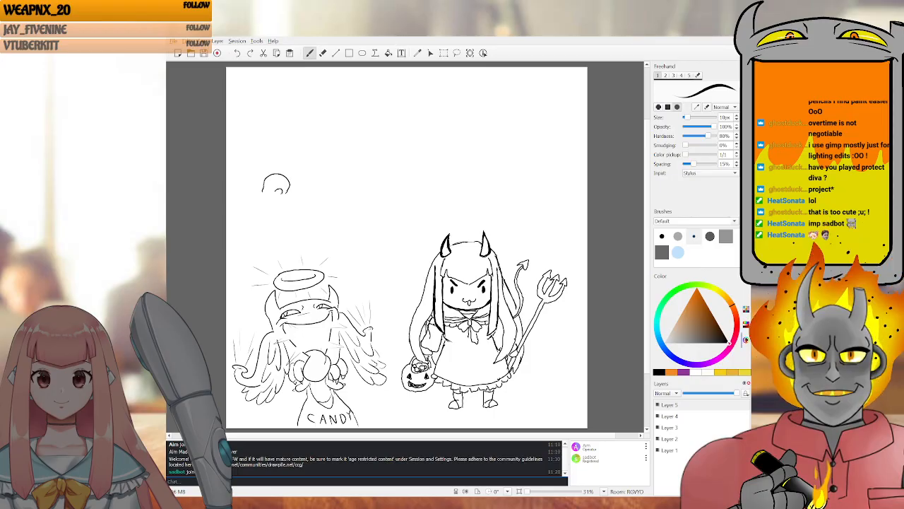
left_click_drag(264, 189, 267, 189)
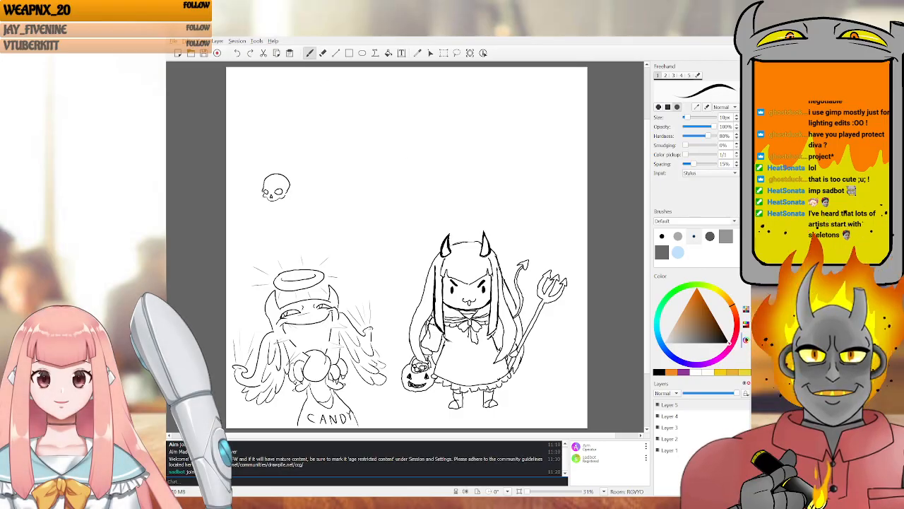
Lower the opacity of Layer 2 so the devil girl sketch becomes a faint guide
left_click(675, 439)
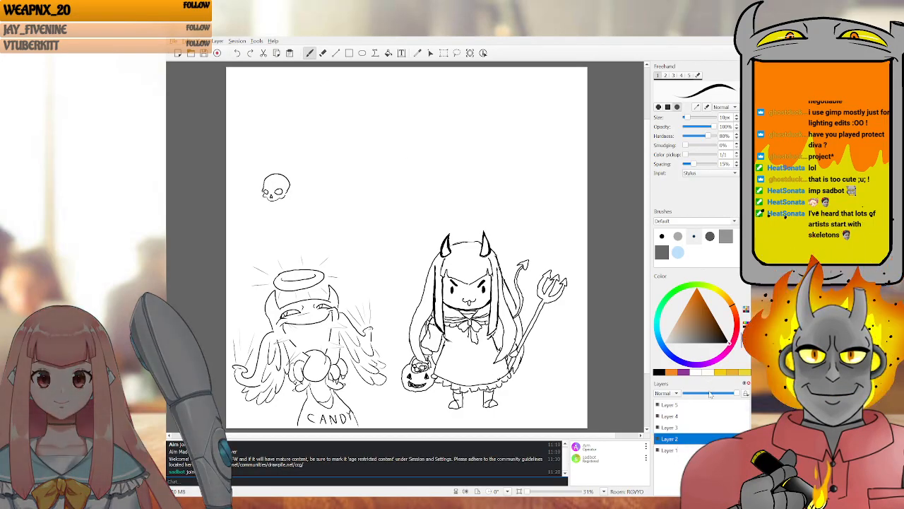
left_click_drag(727, 394, 699, 398)
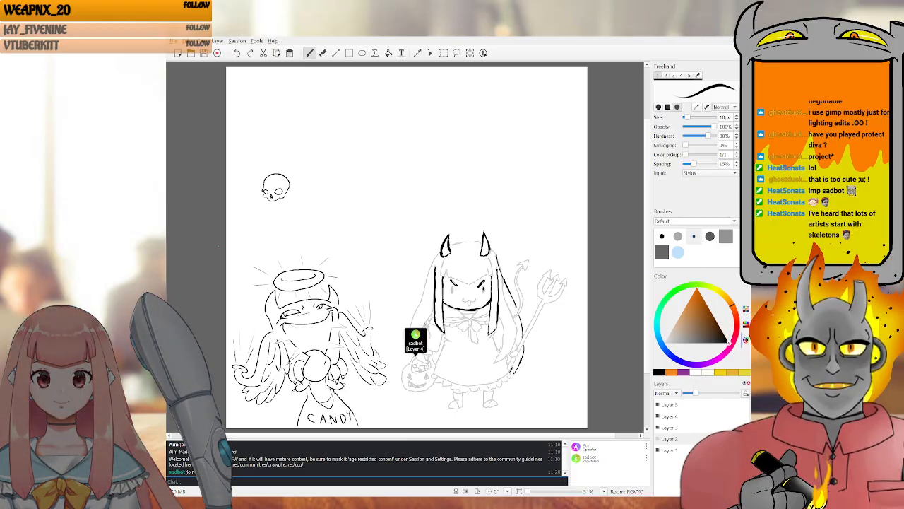
scroll(218, 246, "up", 1)
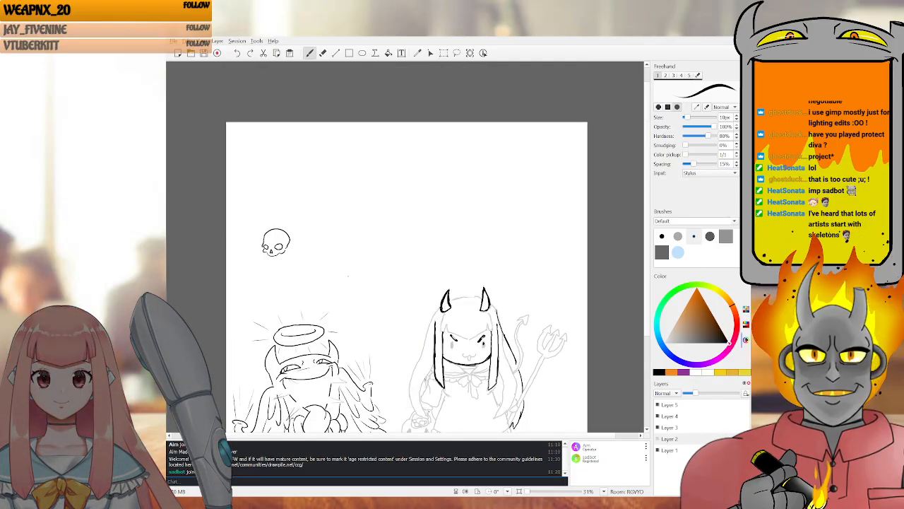
scroll(646, 331, "down", 1)
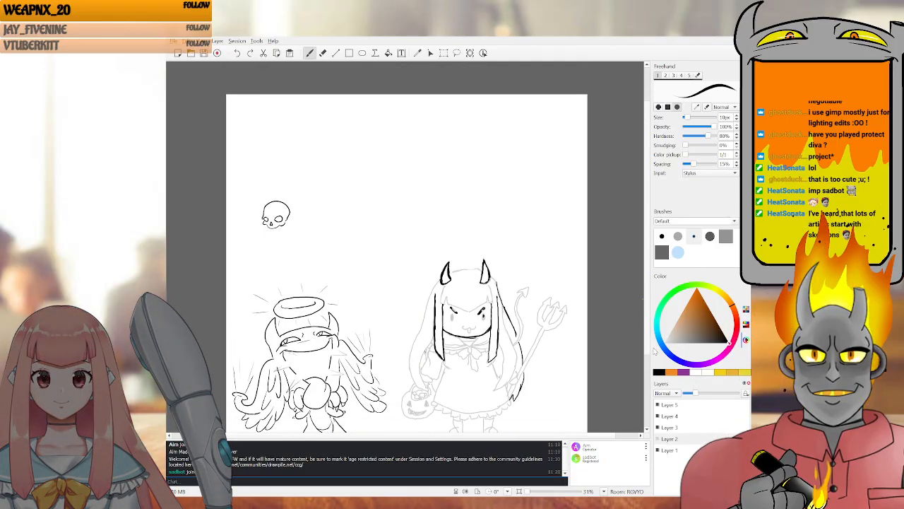
left_click(680, 439)
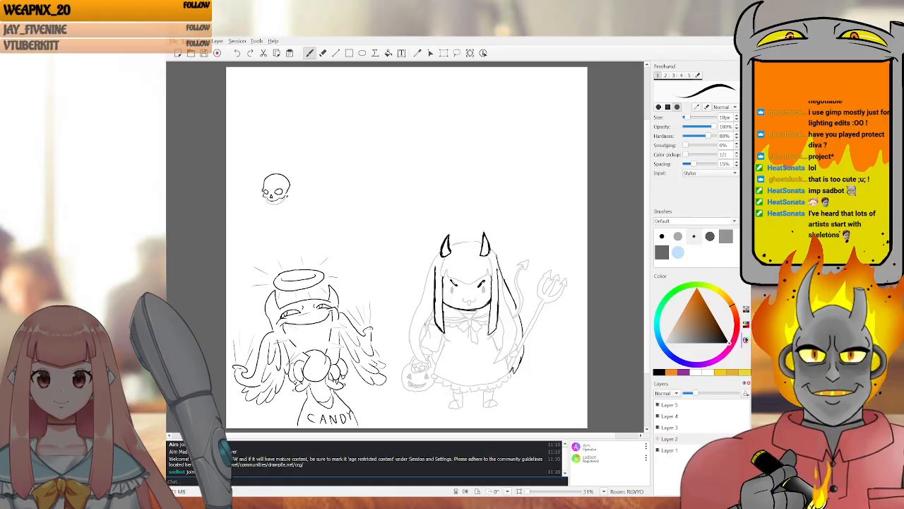
Return to Layer 5 with black, draw the skull's toothy jaw, and flood-fill its eye sockets
left_click(678, 405)
left_click(664, 372)
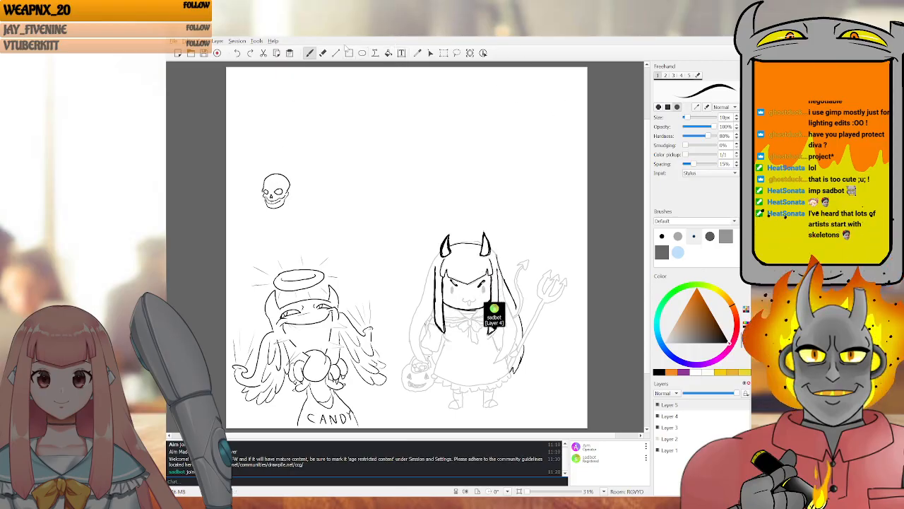
left_click(389, 53)
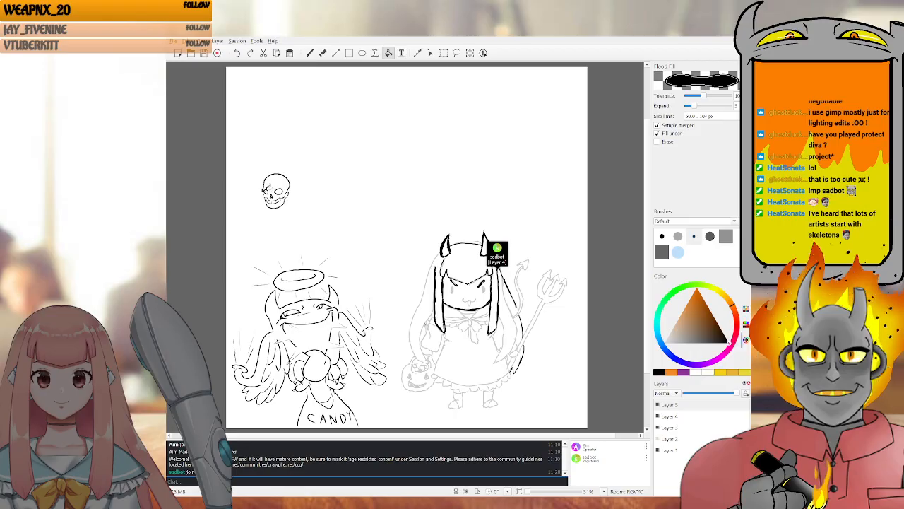
left_click(267, 191)
left_click(279, 192)
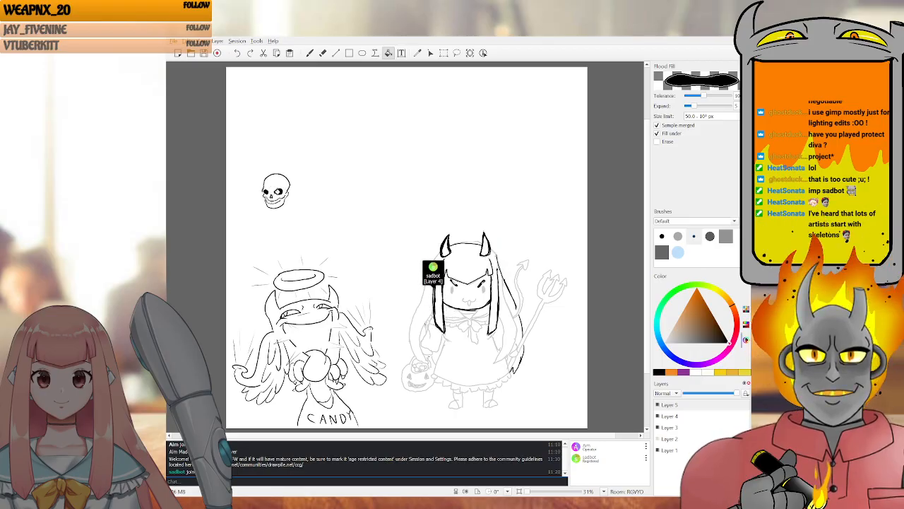
left_click(277, 192)
Sketch the skeleton's shoulders, bony arms, fists and feet below the skull, and add a boombox with music notes beside it
key("b")
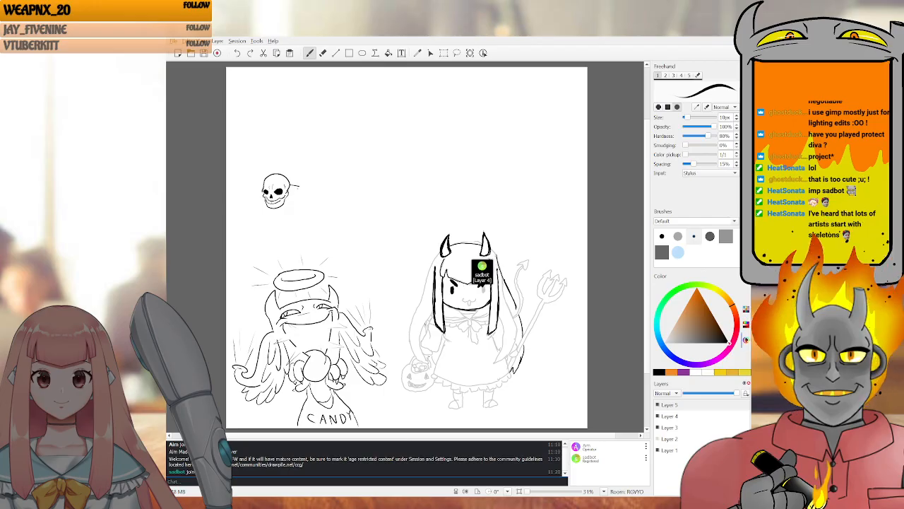
left_click_drag(290, 185, 297, 187)
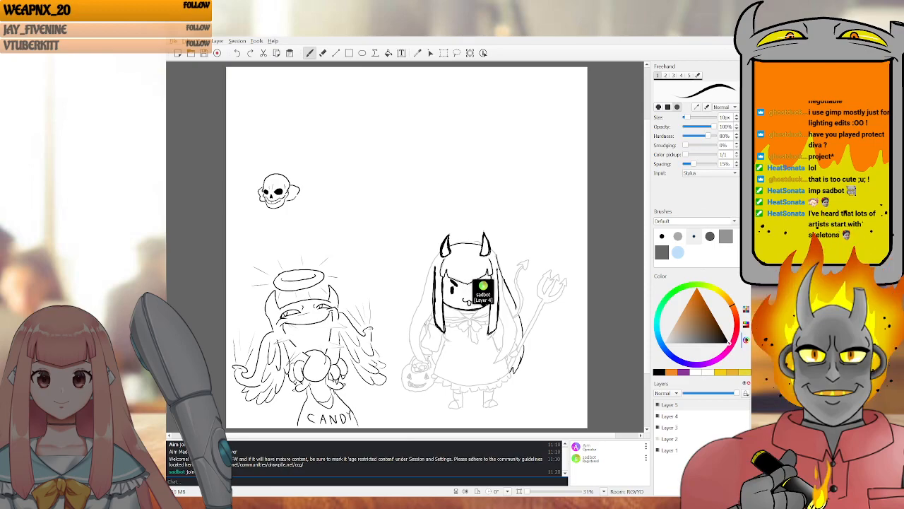
left_click_drag(299, 187, 300, 196)
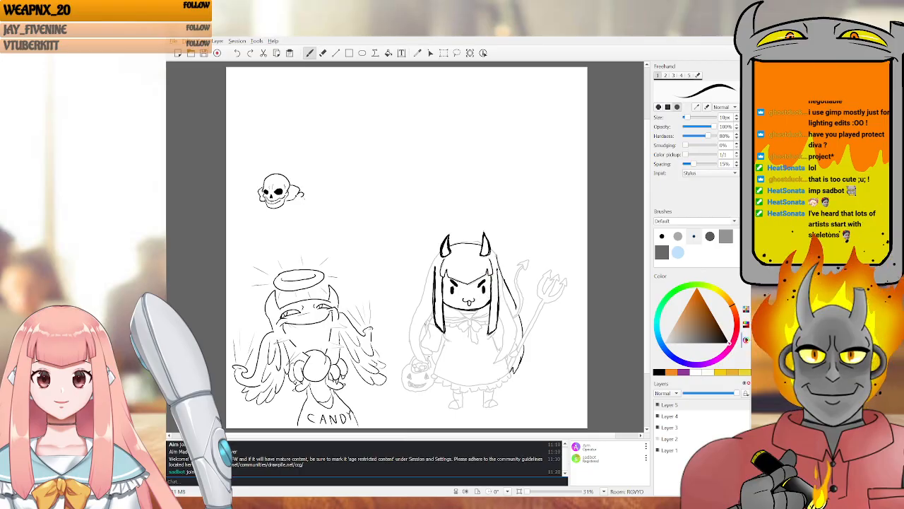
key("ctrl+z")
left_click_drag(301, 197, 298, 214)
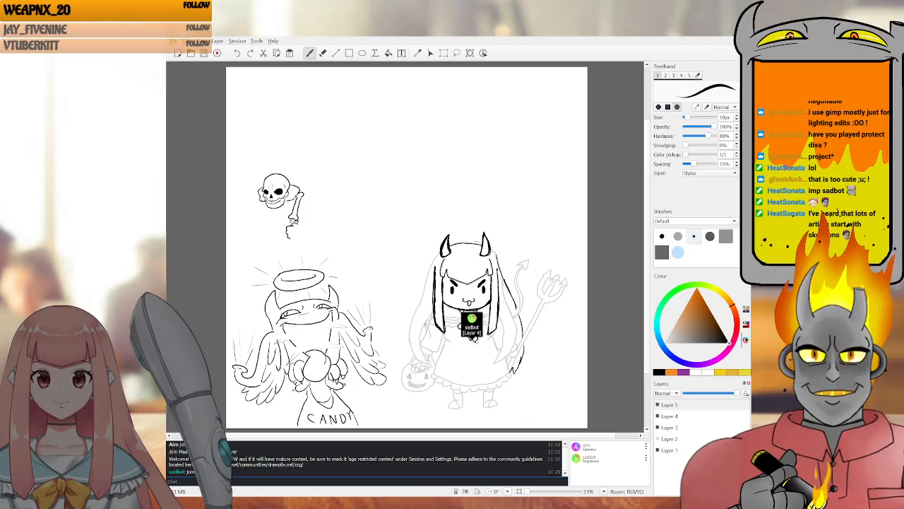
left_click_drag(289, 238, 298, 221)
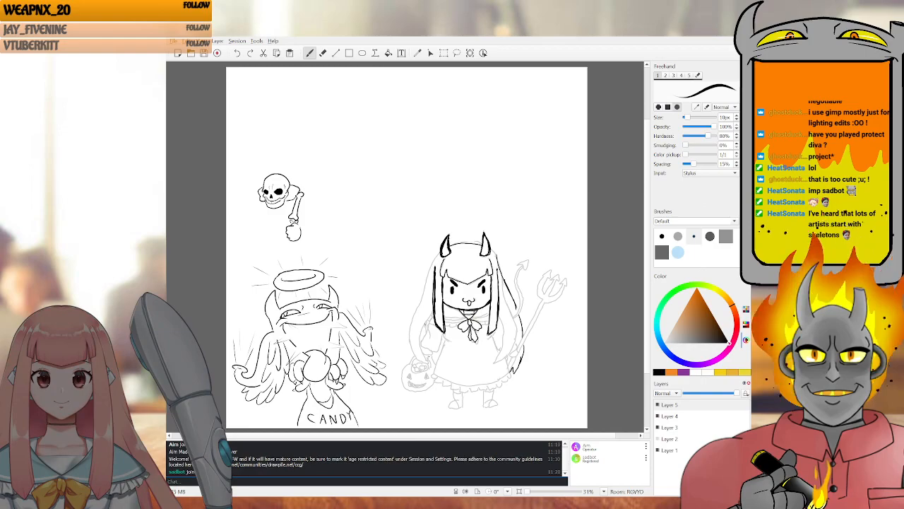
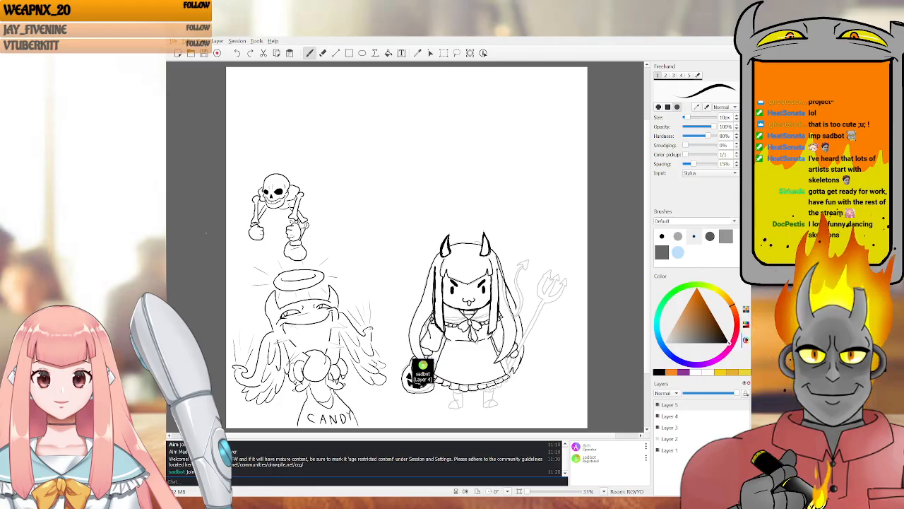
left_click_drag(244, 234, 232, 246)
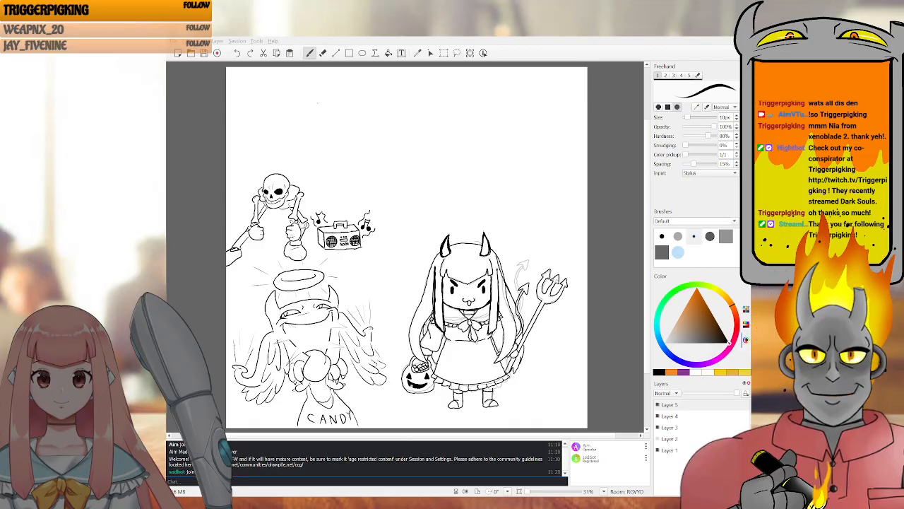
Sketch a cat-eared girl's head above the skeleton, with pointed ears, straight bangs and a rounded face outline
left_click_drag(320, 91, 336, 89)
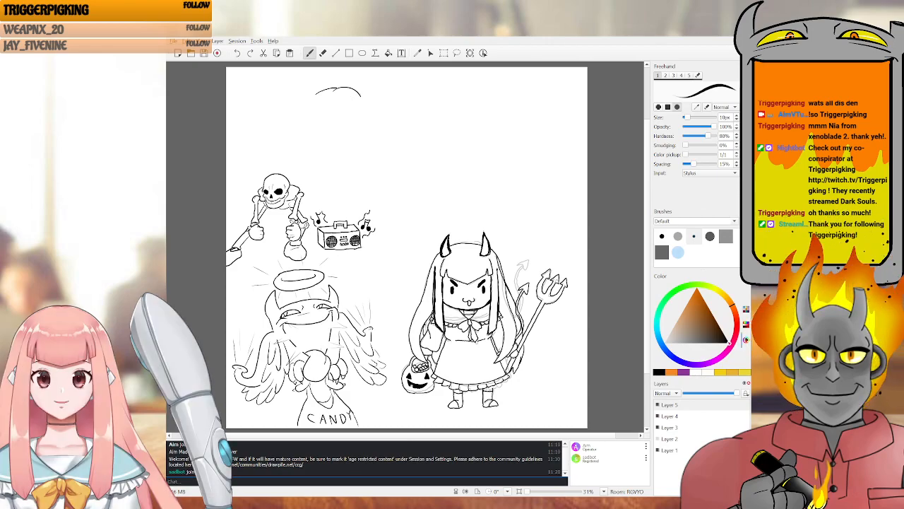
left_click_drag(361, 94, 370, 84)
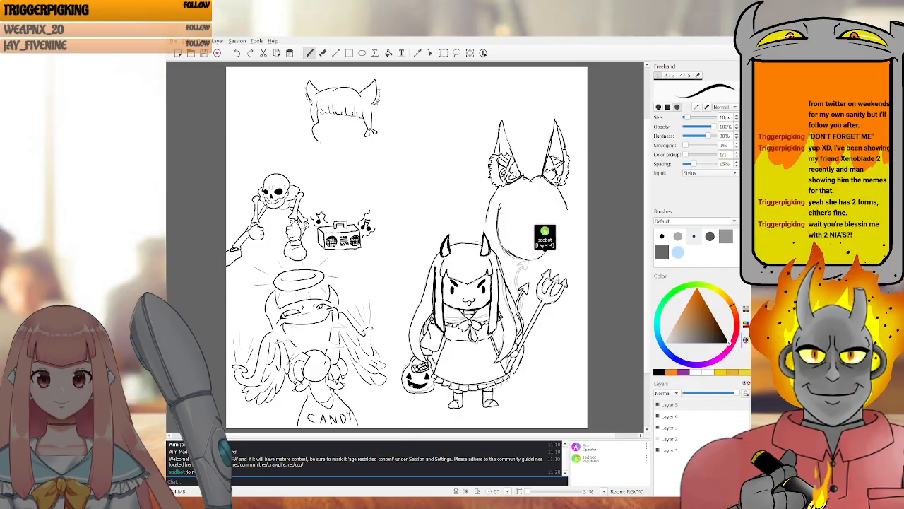
mouse_move(317, 110)
left_mouse_down()
mouse_move(329, 142)
mouse_move(361, 138)
left_mouse_up()
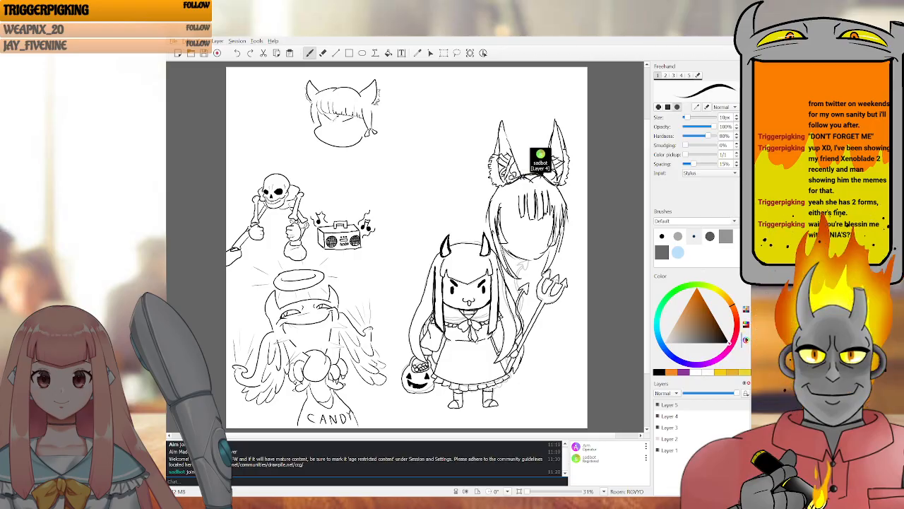
Erase the cat-eared girl's face outline and redraw it with round cheeks, eyes and a cat-like mouth
key("e")
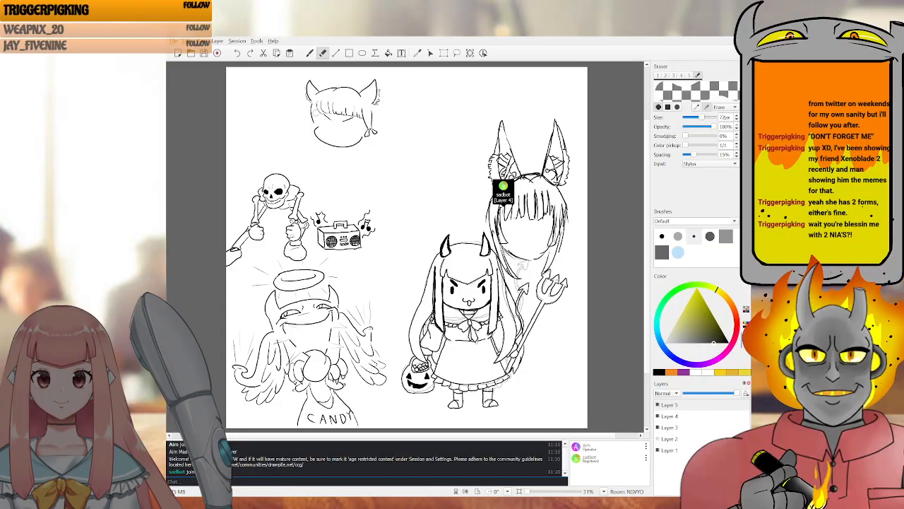
mouse_move(320, 126)
left_mouse_down()
mouse_move(330, 143)
mouse_move(347, 146)
left_mouse_up()
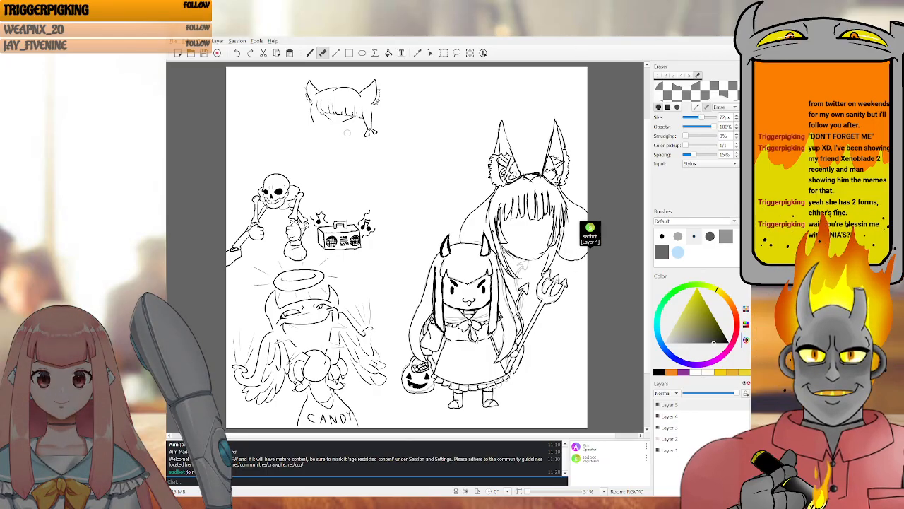
key("b")
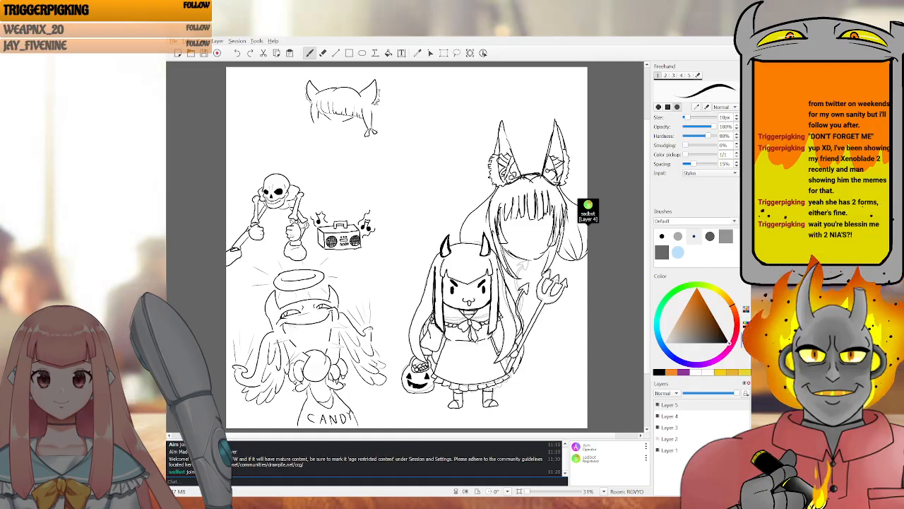
mouse_move(319, 115)
left_mouse_down()
mouse_move(351, 117)
mouse_move(312, 143)
mouse_move(336, 149)
left_mouse_up()
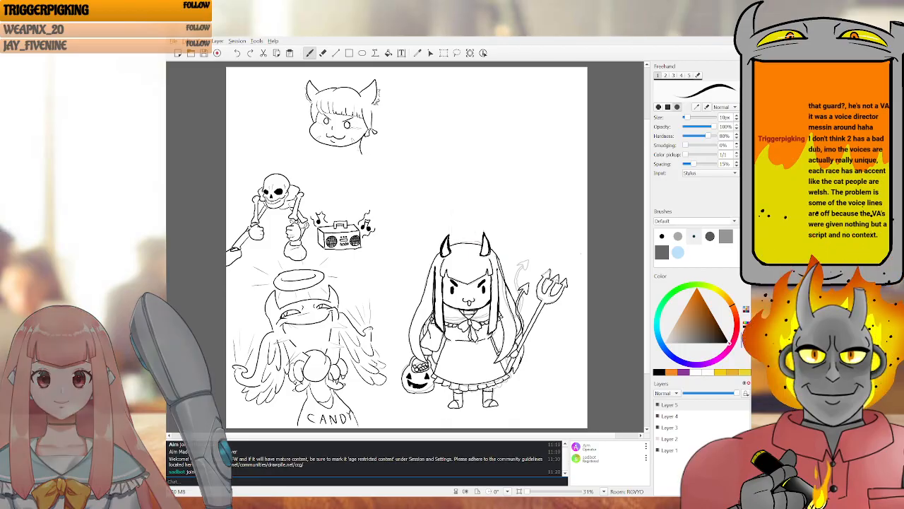
Draw the cat-eared girl's shoulders, bobbed side hair and wide-collared cloak, erasing and undoing misplaced lines
key("e")
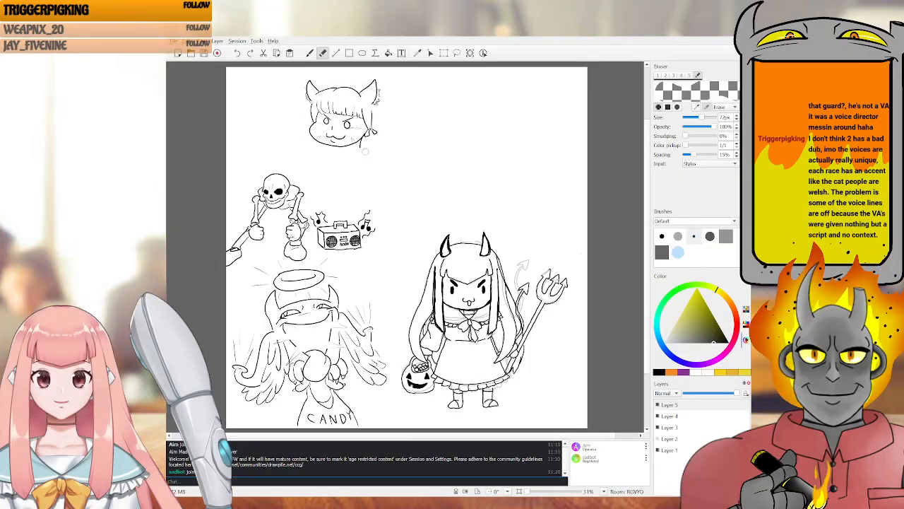
key("b")
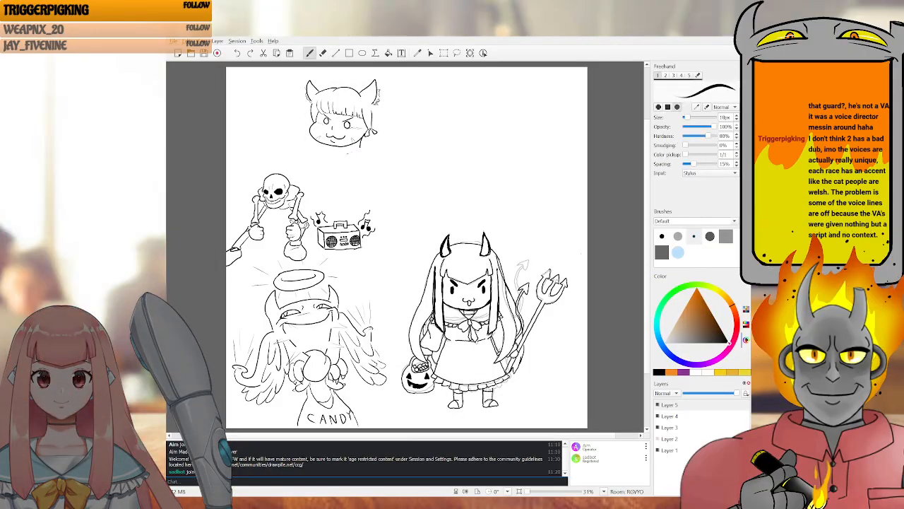
key("ctrl+z")
mouse_move(342, 152)
left_mouse_down()
mouse_move(377, 146)
mouse_move(367, 145)
left_mouse_up()
key("ctrl+z")
key("e")
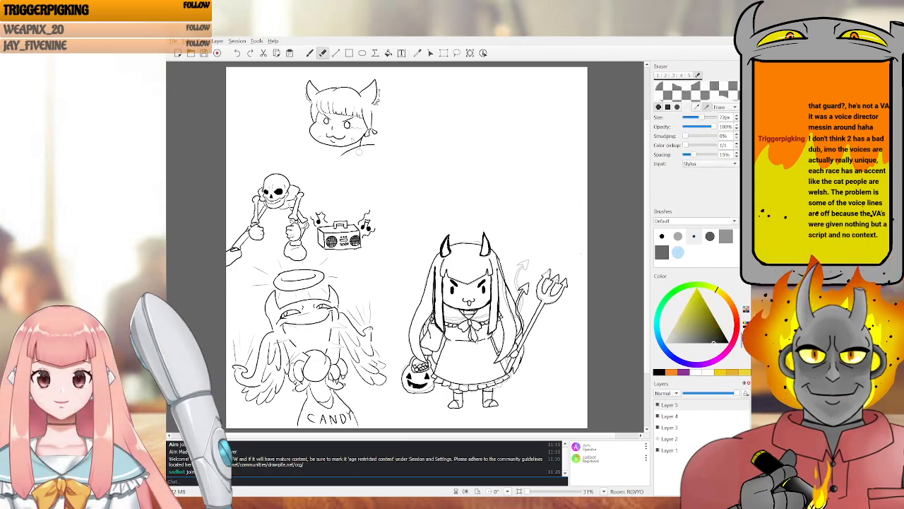
key("b")
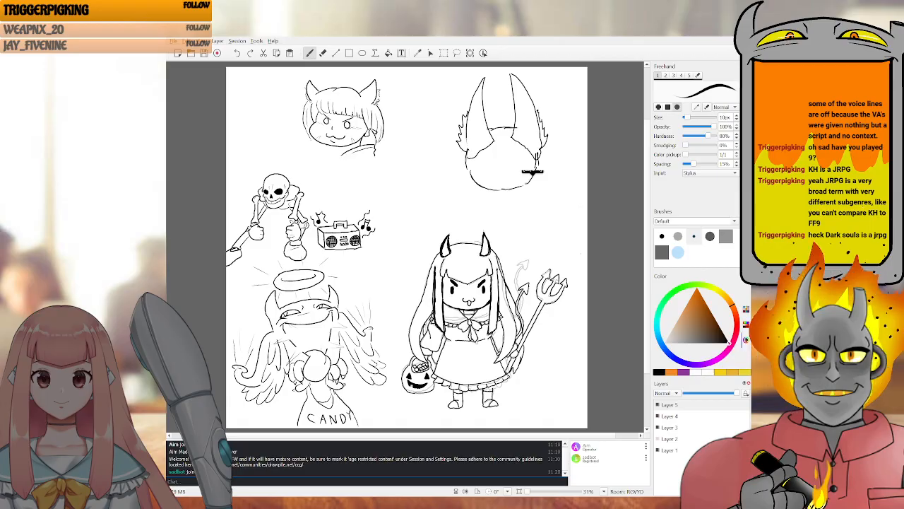
key("e")
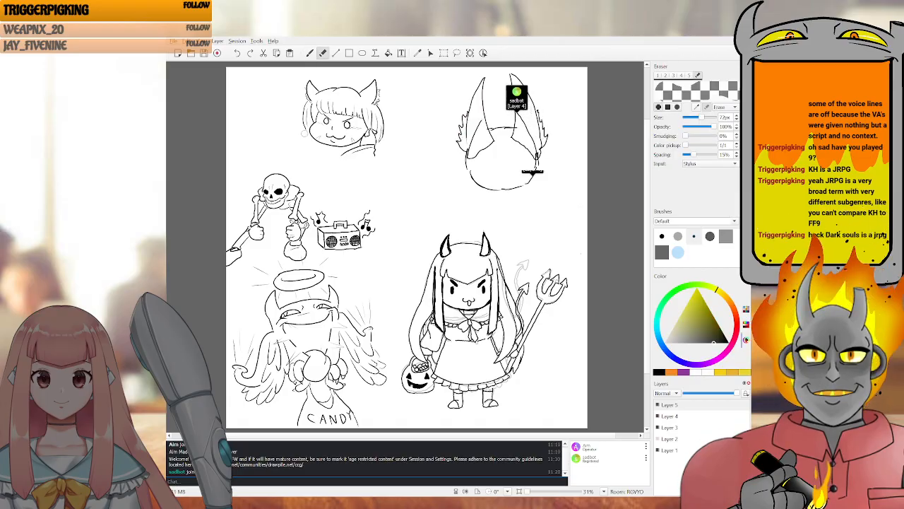
key("b")
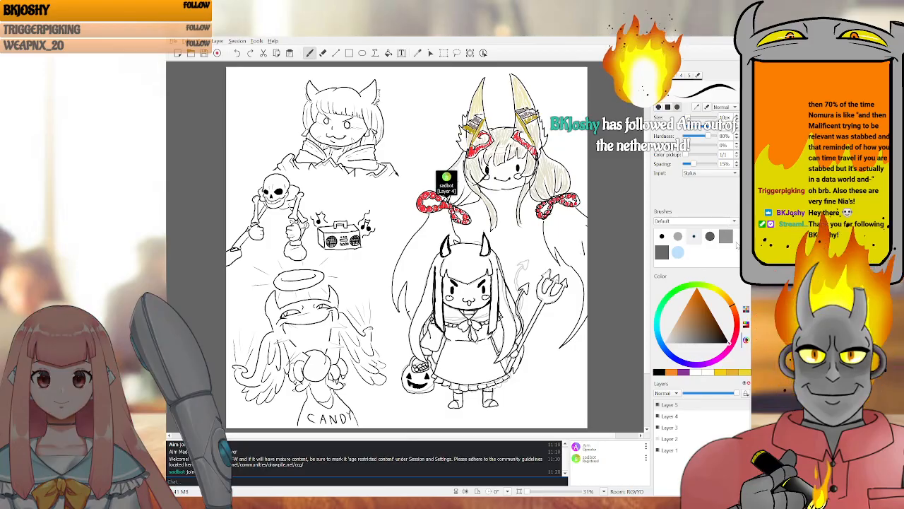
On Layer 4, colour part of the cat-eared girl's bangs and one ear light grey with a 30 px brush
left_click(690, 344)
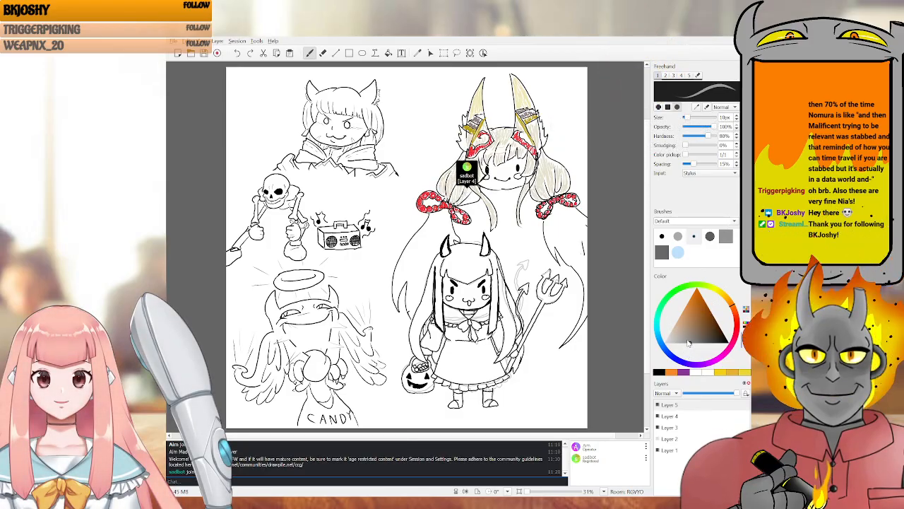
left_click(693, 338)
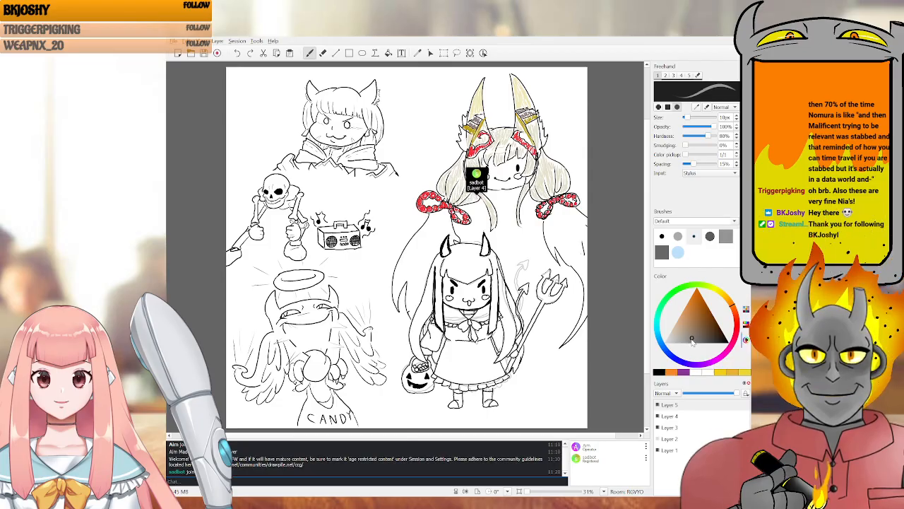
key("e")
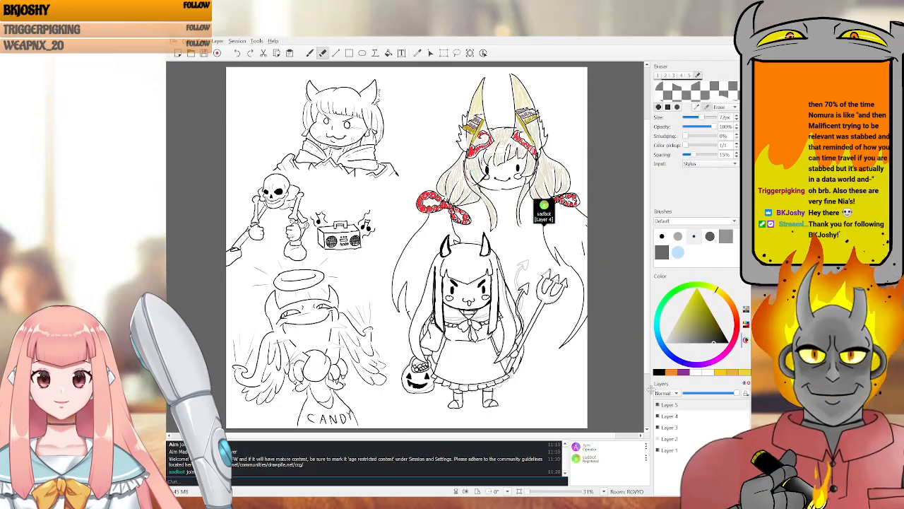
left_click(665, 417)
key("b")
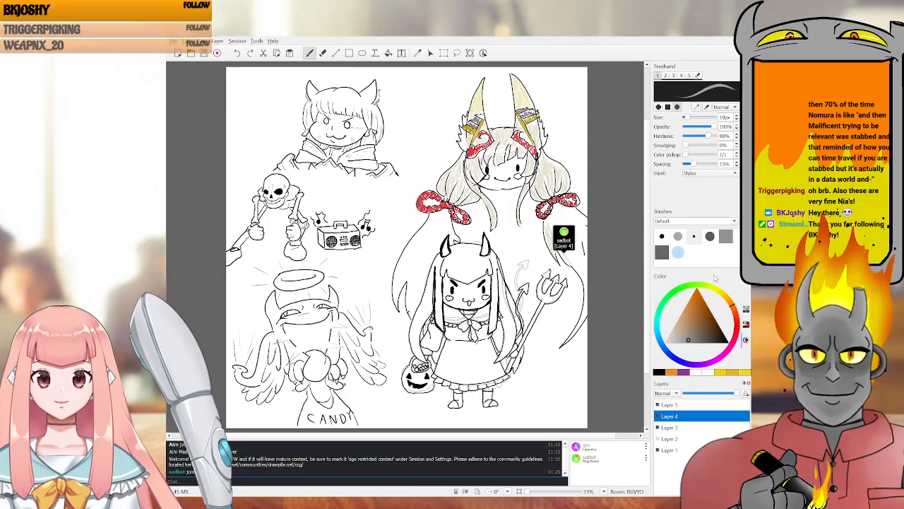
left_click(726, 117)
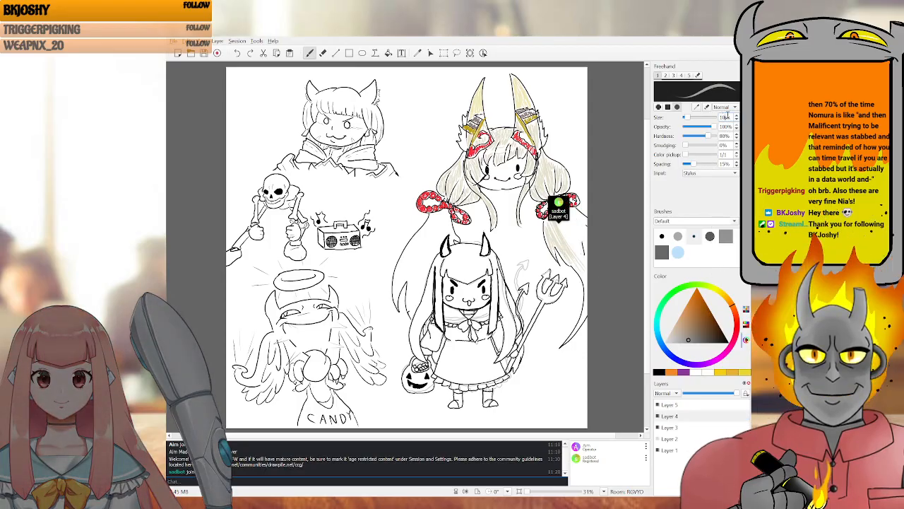
type("30")
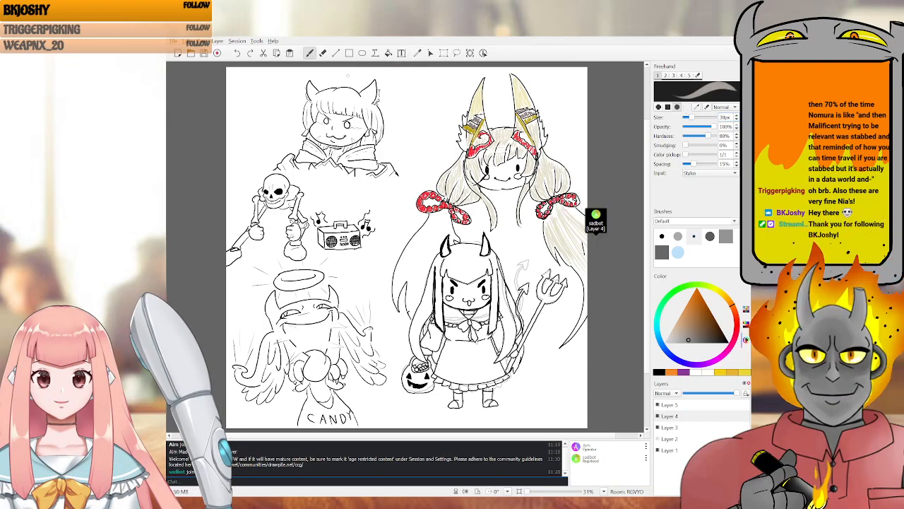
left_click_drag(336, 99, 342, 100)
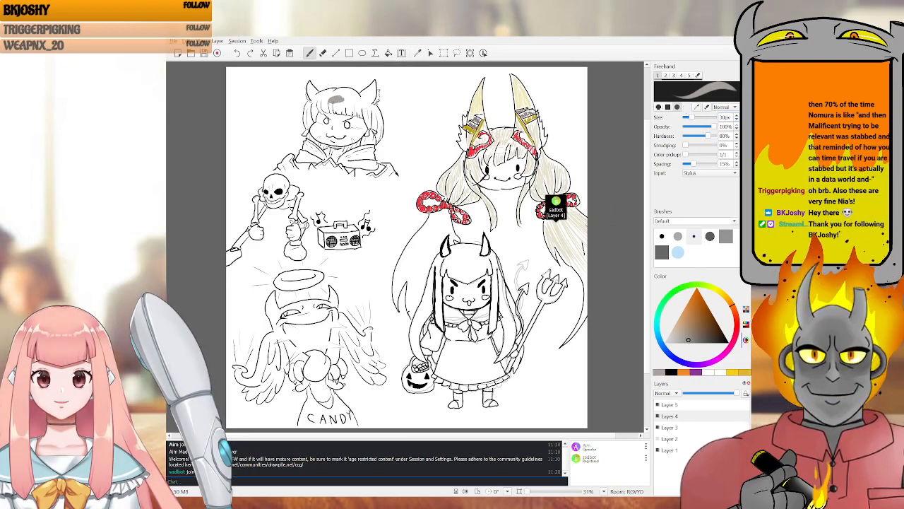
key("ctrl+z")
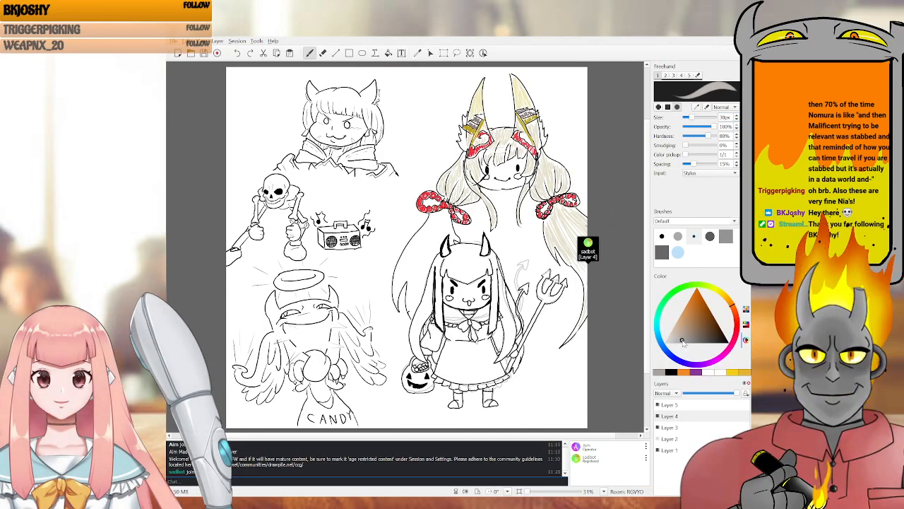
mouse_move(330, 101)
left_mouse_down()
mouse_move(345, 101)
mouse_move(318, 101)
mouse_move(354, 105)
left_mouse_up()
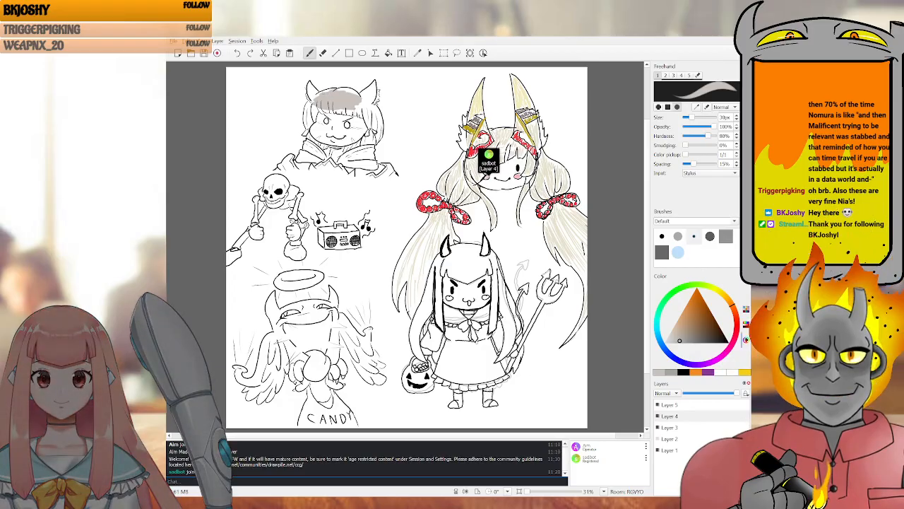
left_click_drag(316, 96, 332, 91)
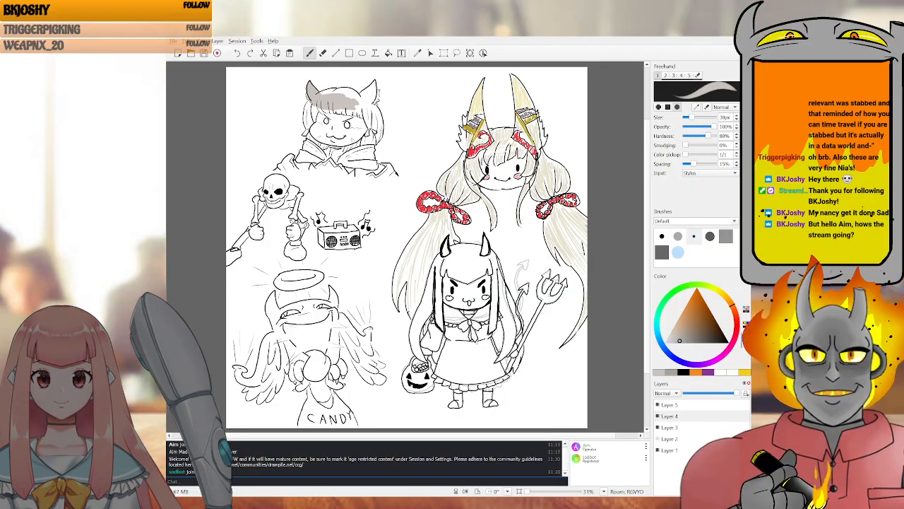
Hide the rough sketches by lowering the opacity of Layer 2 and Layer 3 to zero
left_click(698, 439)
left_click_drag(696, 396, 686, 393)
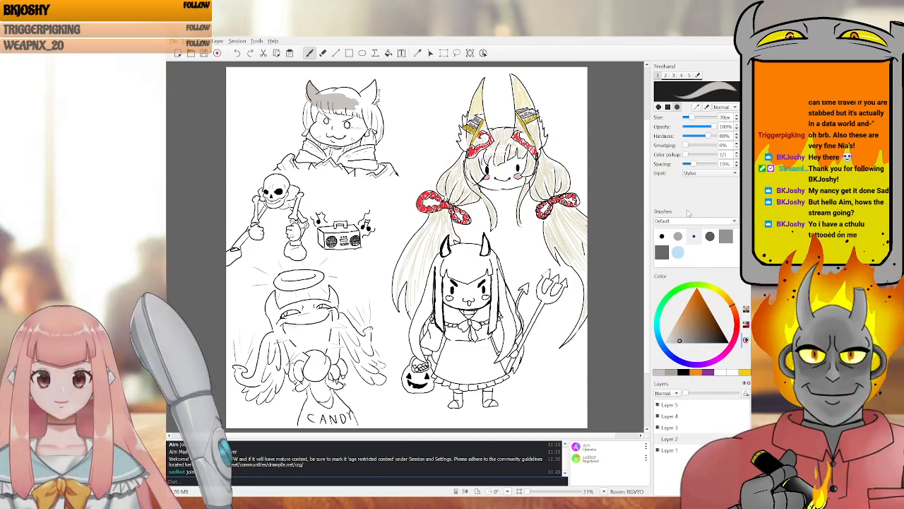
left_click(693, 429)
left_click(685, 394)
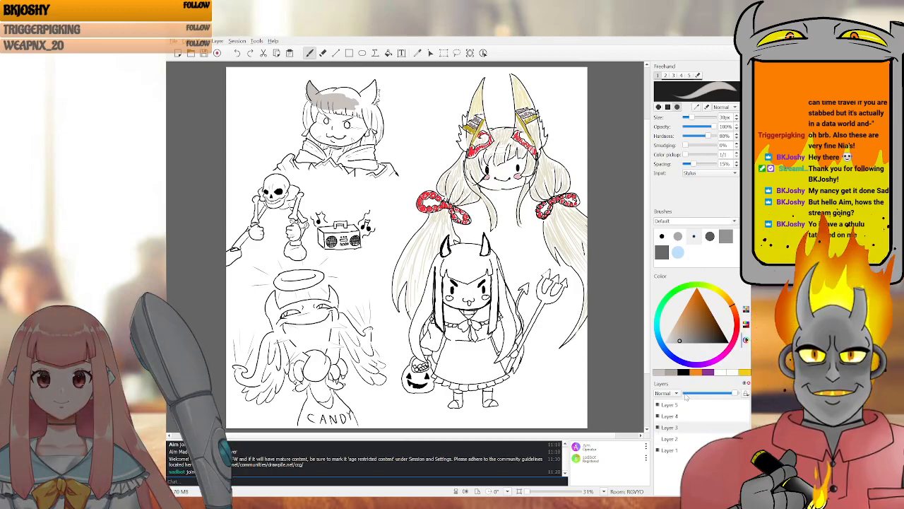
left_click_drag(731, 395, 685, 394)
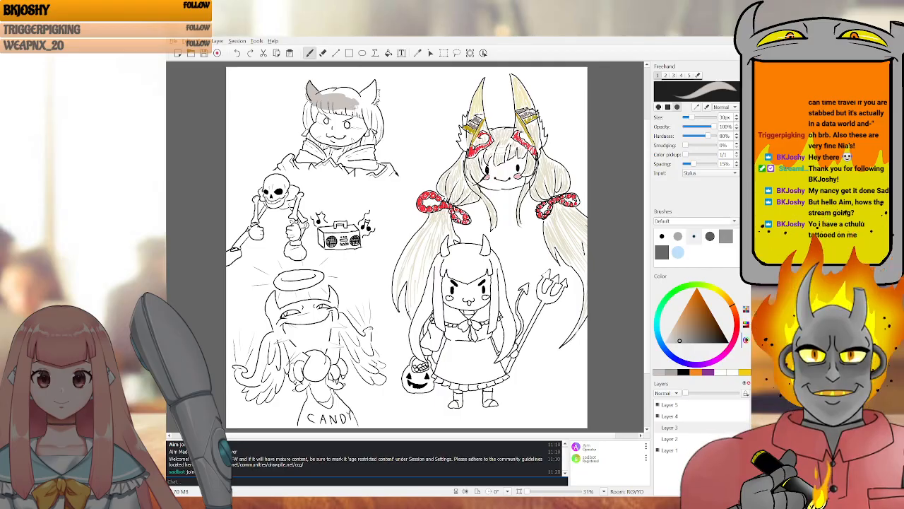
key("e")
key("b")
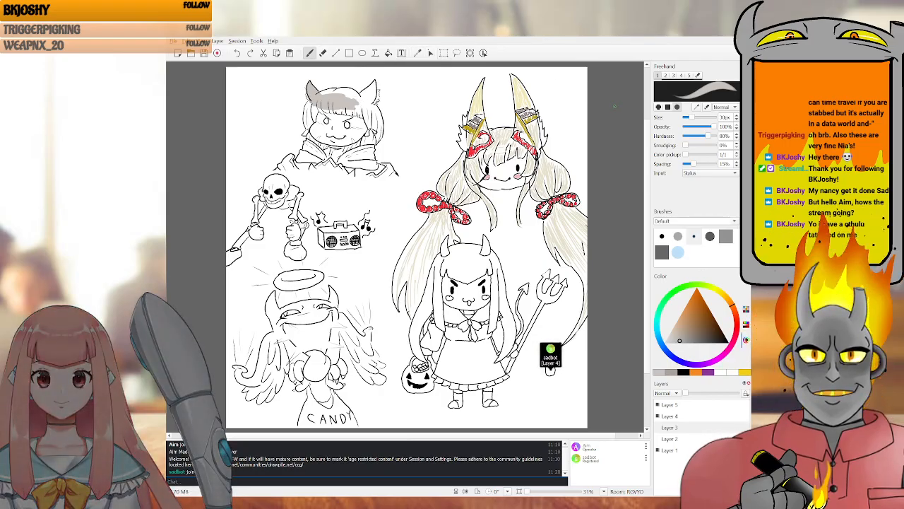
key("i")
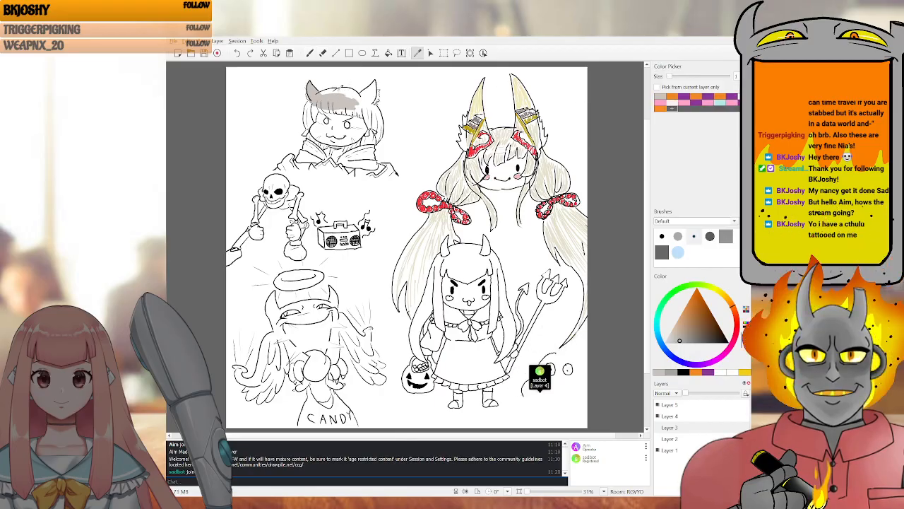
key("b")
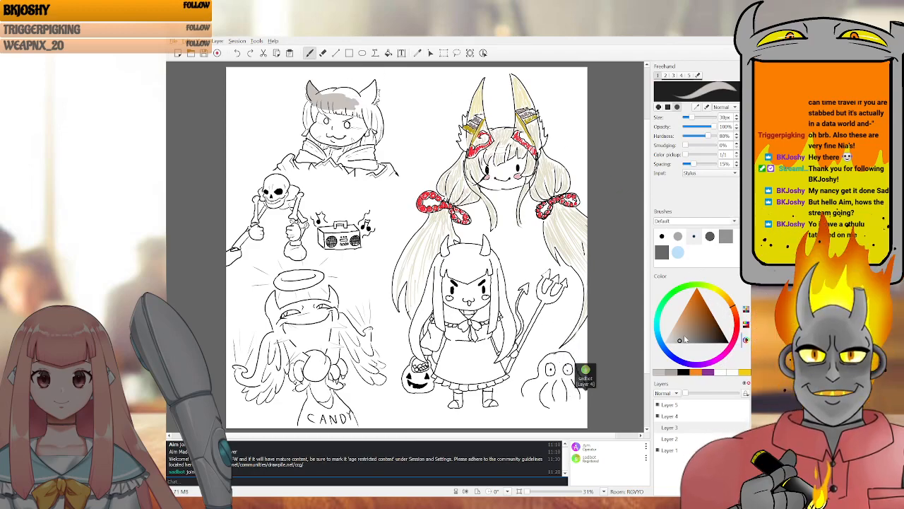
Undo the last layer opacity change and colour more of the cat-eared girl's bangs and side hair grey on Layer 4
left_click(685, 404)
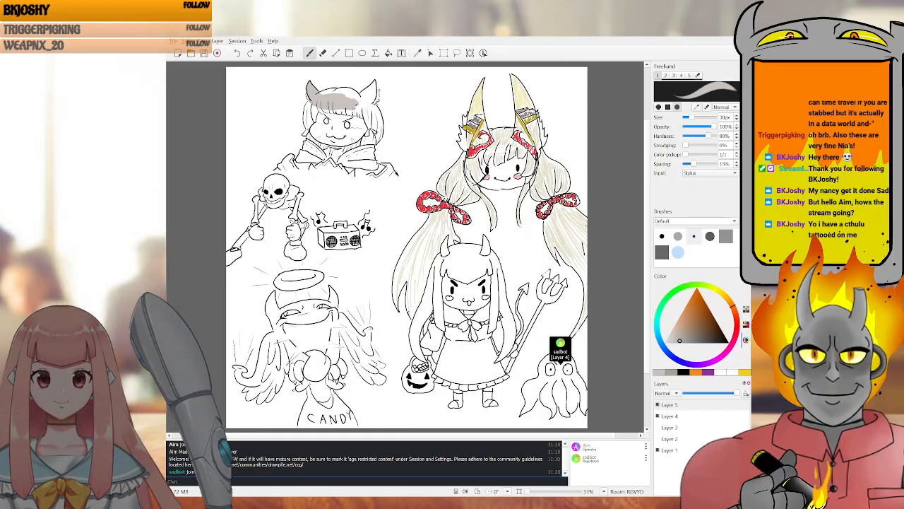
key("ctrl+z")
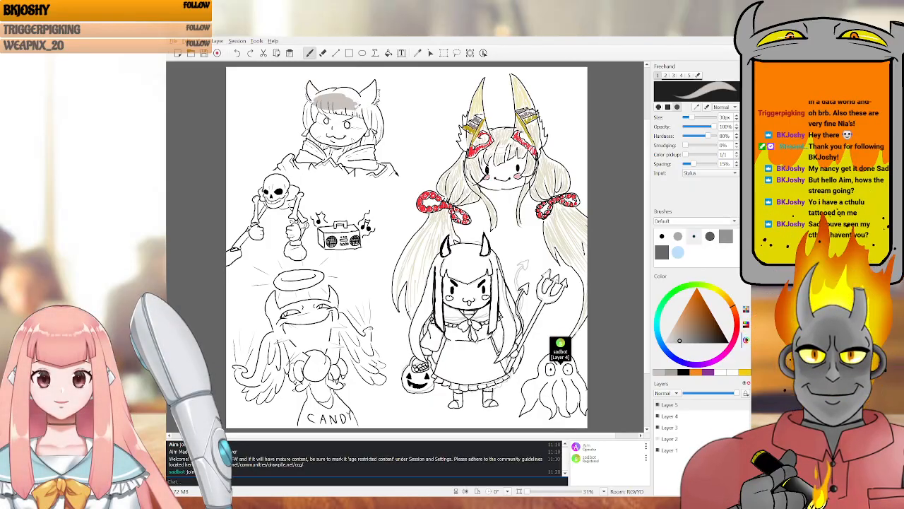
left_click(692, 417)
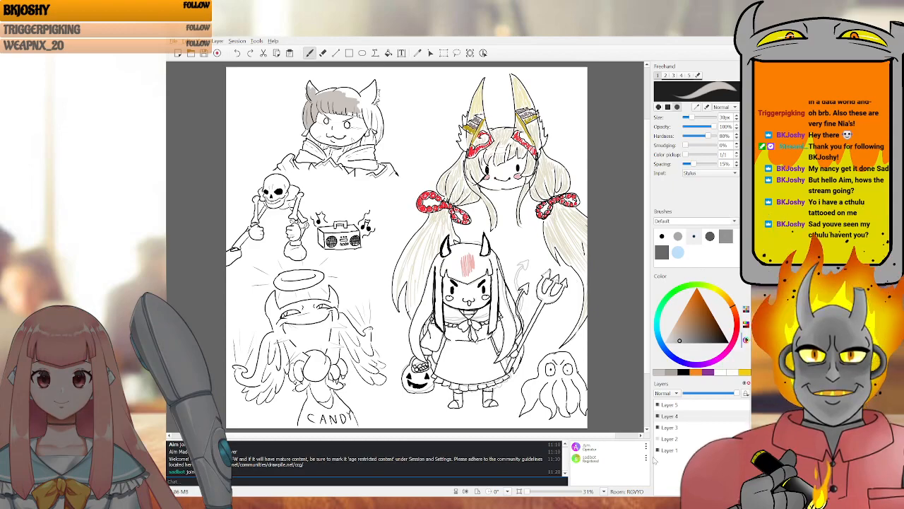
Hide the rough sketch on Layer 3 by lowering its opacity to zero
left_click(688, 439)
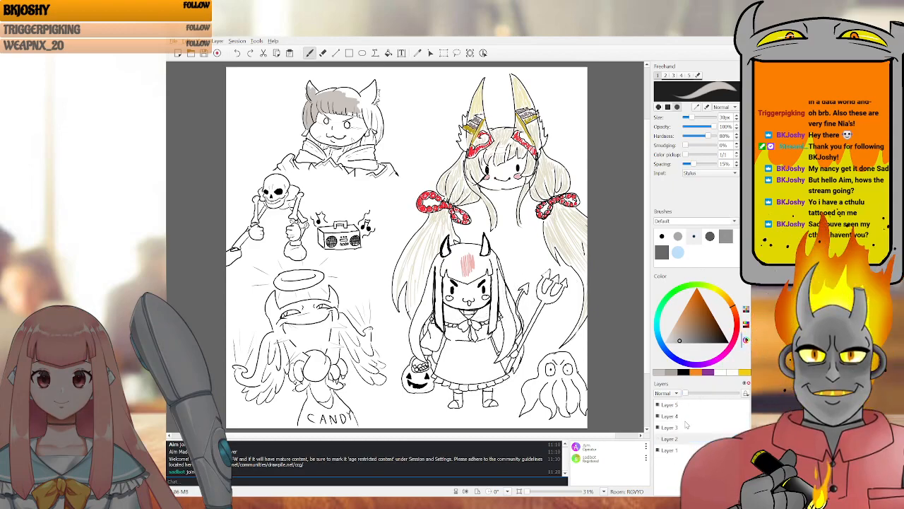
left_click(688, 426)
left_click_drag(730, 396, 678, 392)
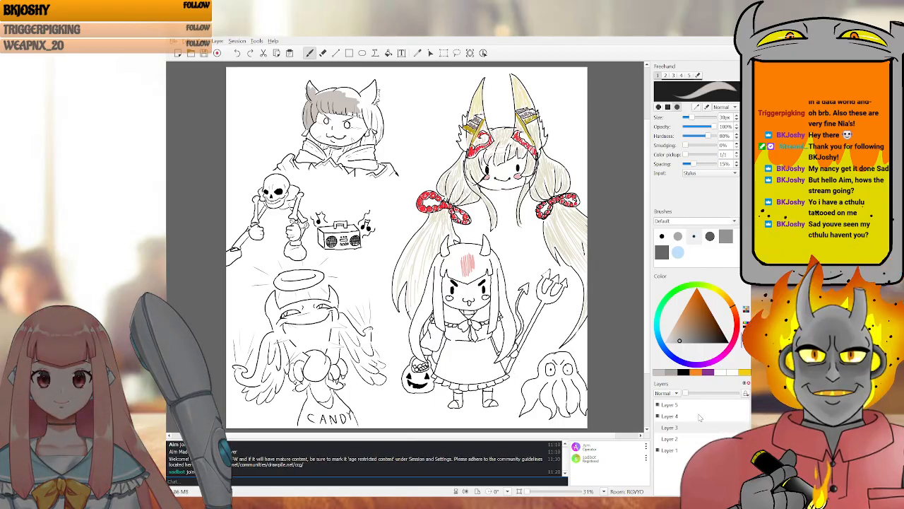
On Layer 4, finish colouring the cat-eared girl's hair and both ears grey
left_click(701, 415)
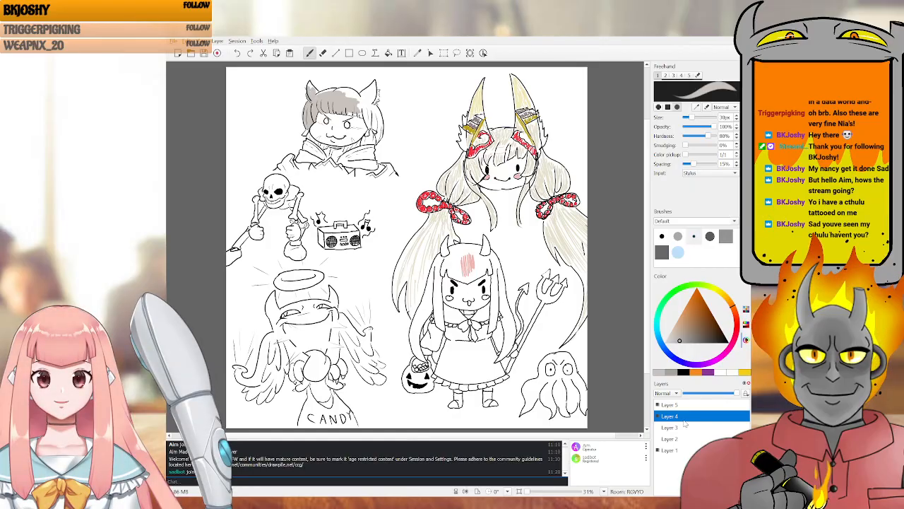
left_click(235, 48)
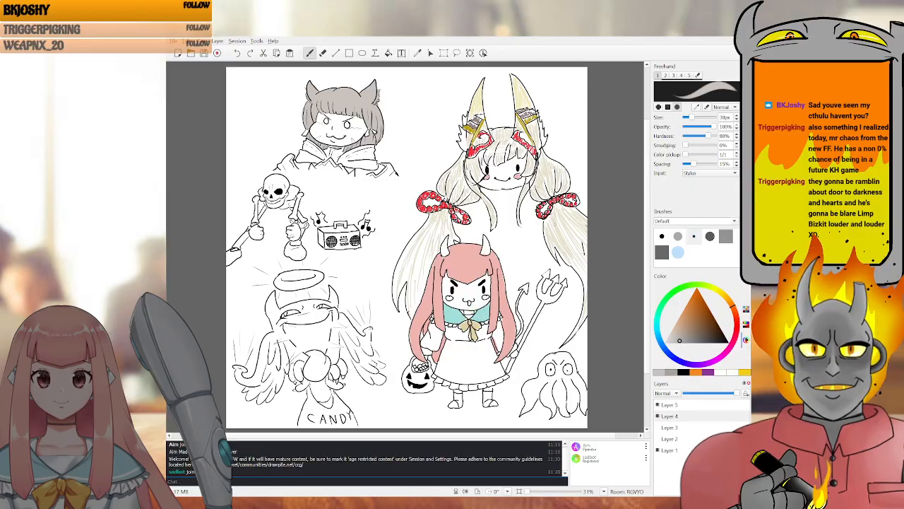
Colour the lower trim of the cat-eared girl's cloak bright yellow, with darker gold accents
left_click_drag(735, 296, 719, 290)
left_click(687, 303)
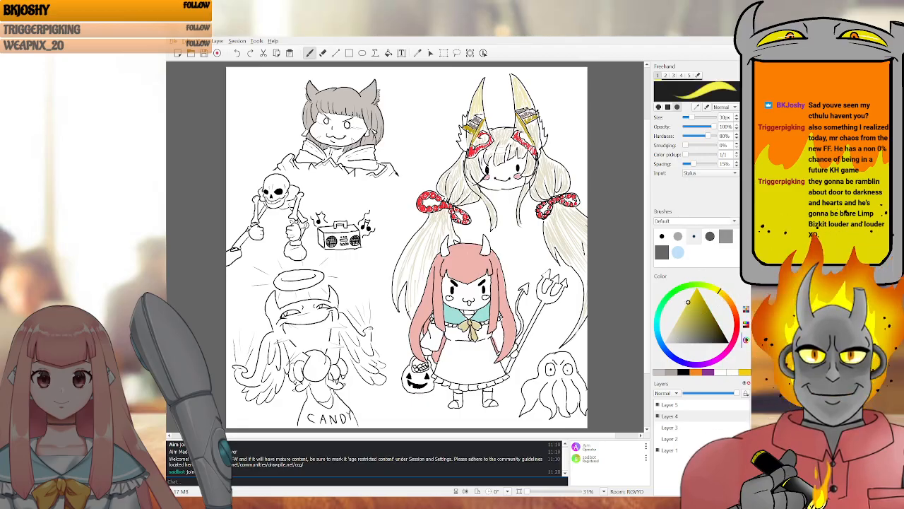
left_click_drag(298, 165, 309, 165)
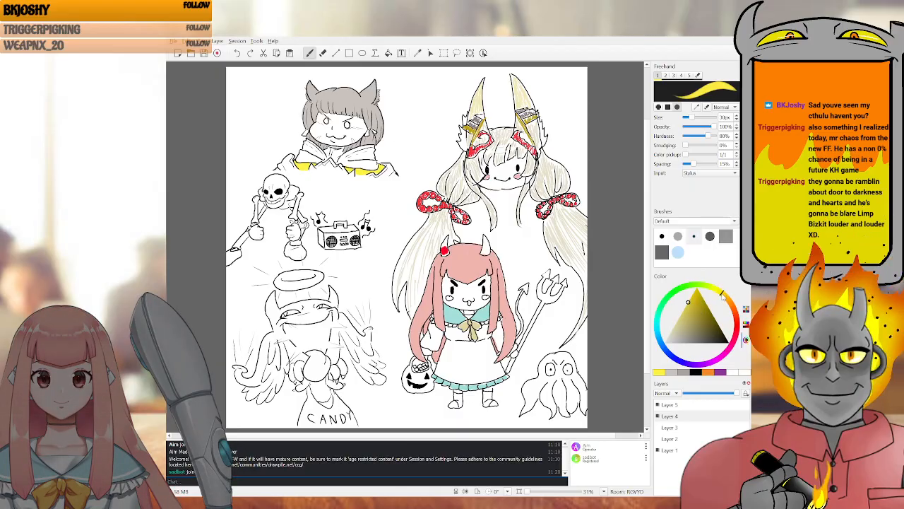
left_click(693, 307)
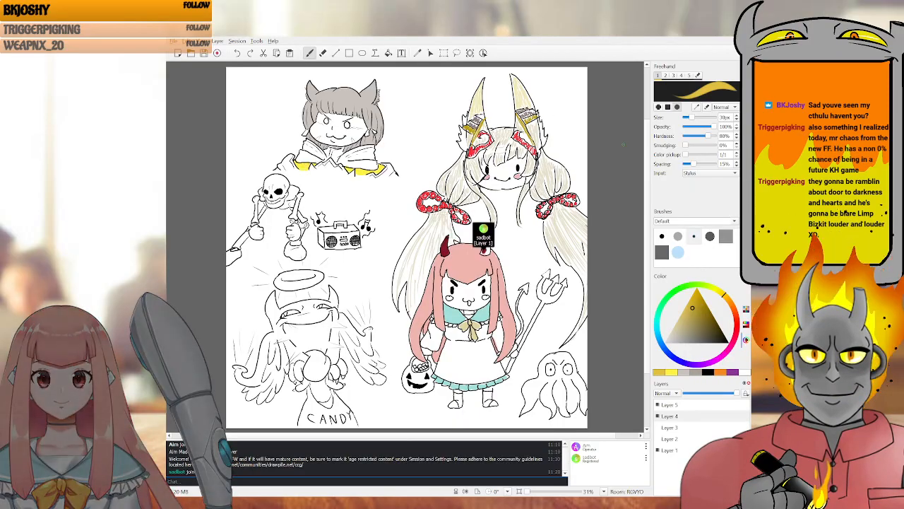
left_click(686, 310)
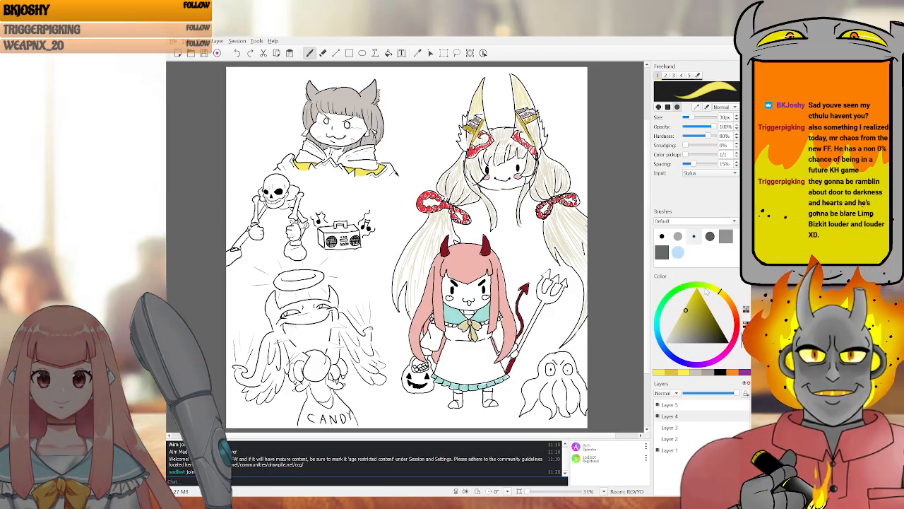
Colour the edging of the cat-eared girl's wide collar a slightly darkened red
left_click(736, 319)
left_click(695, 294)
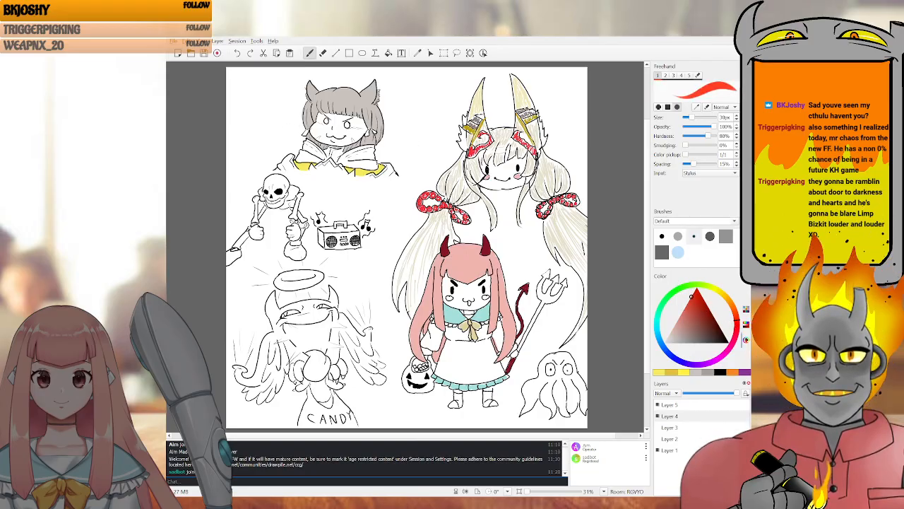
left_click(700, 311)
left_click_drag(359, 150, 364, 147)
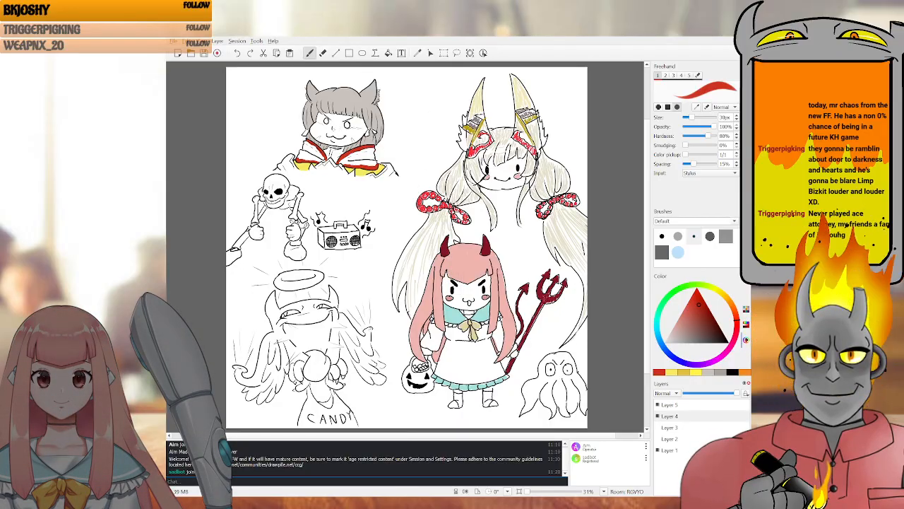
Colour the cat-eared girl's earrings with a sampled yellow and the clothing inside her collar opening dark grey
key("e")
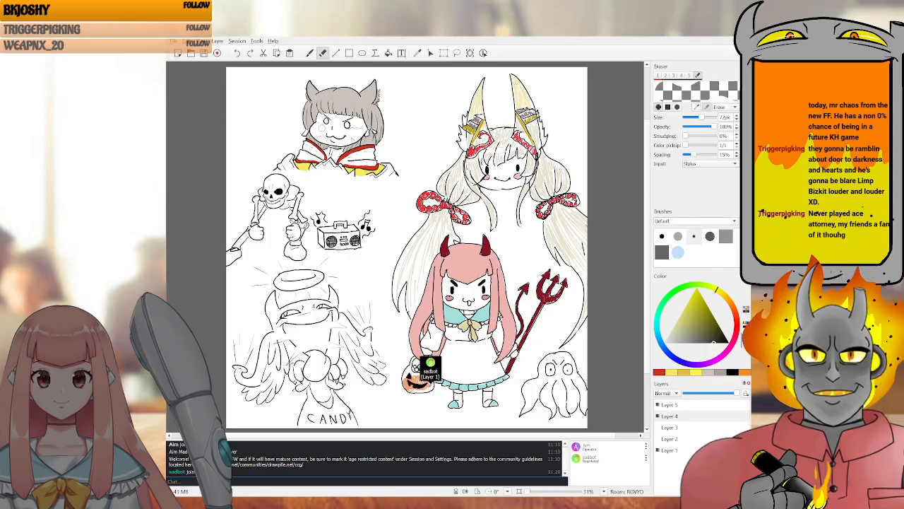
key("b")
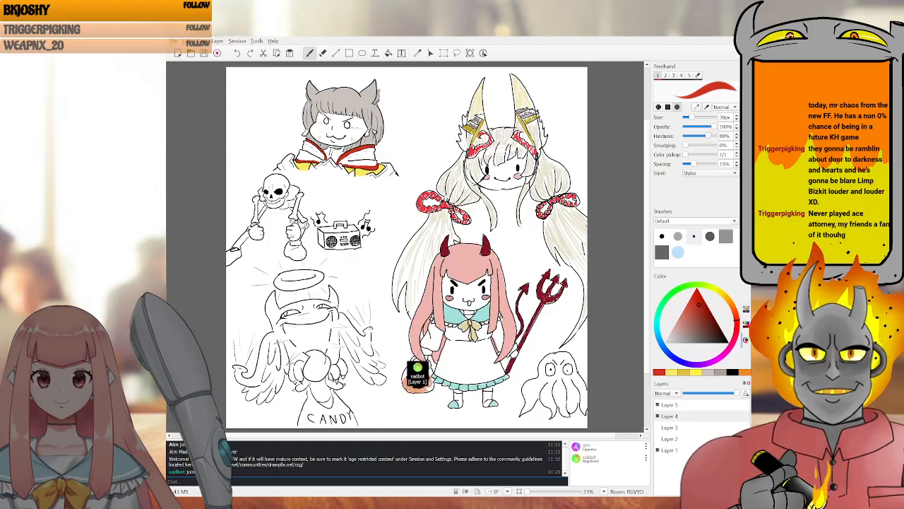
key("i")
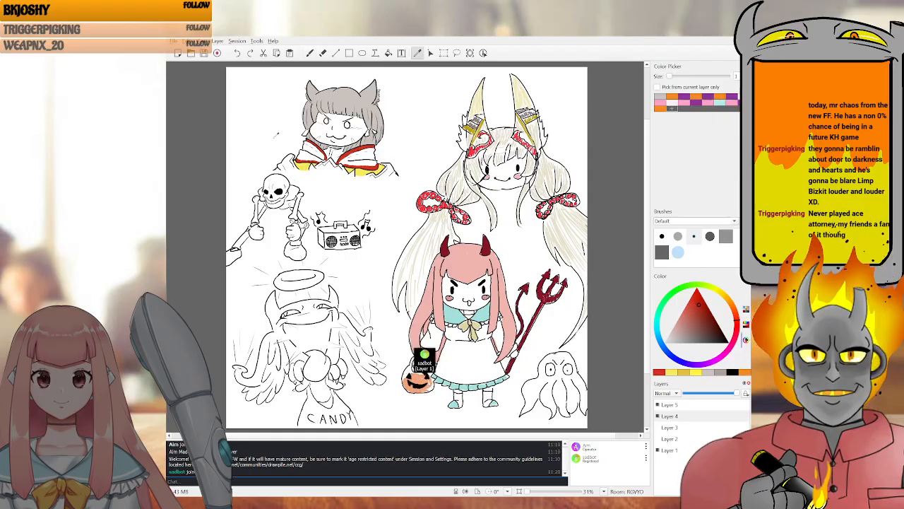
key("b")
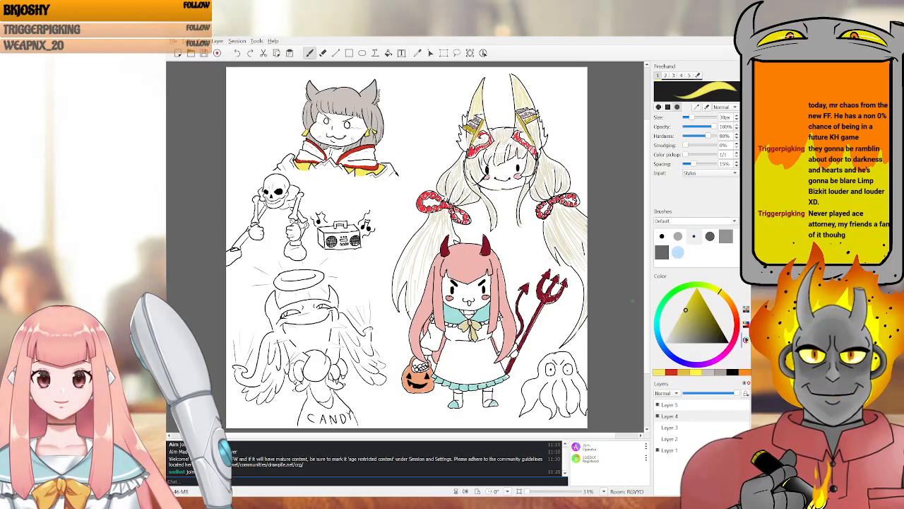
left_click_drag(699, 336, 711, 346)
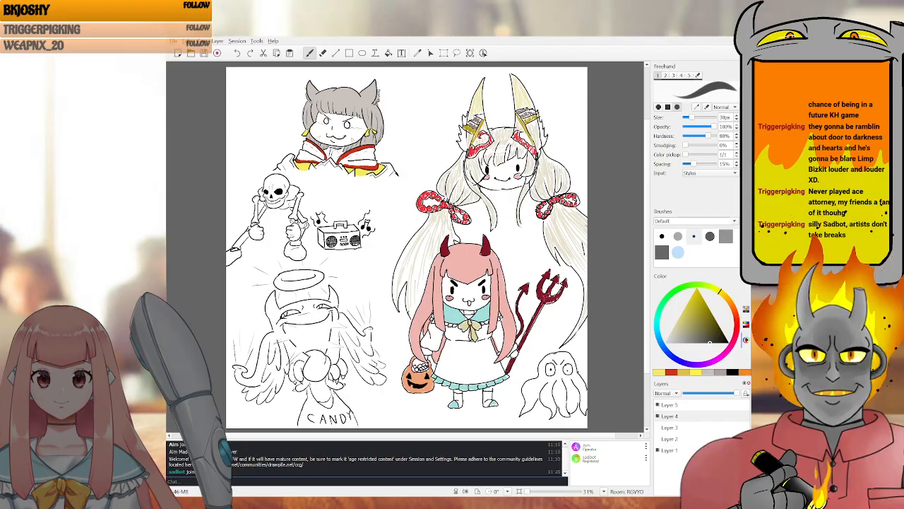
left_click_drag(332, 154, 336, 156)
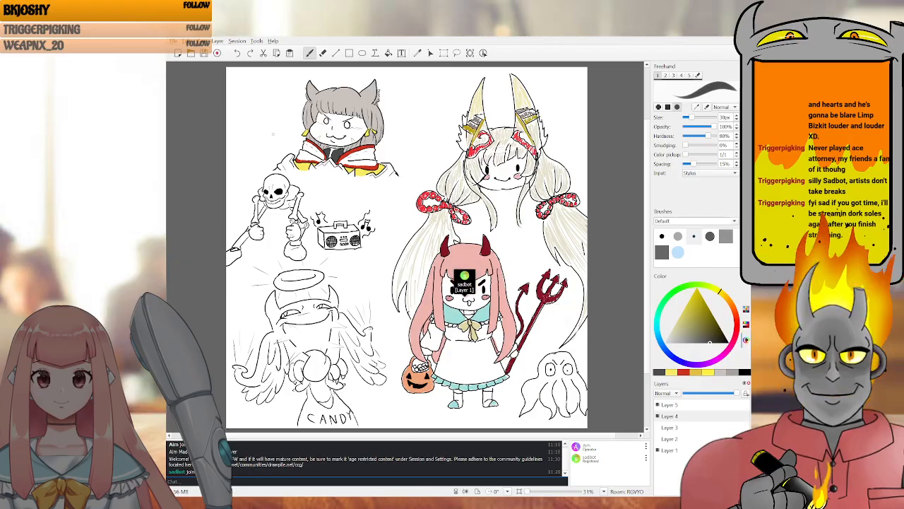
With a black 10 px brush, draw a small scalloped pumpkin top with a stem beside the cat-eared girl's head
left_click(729, 343)
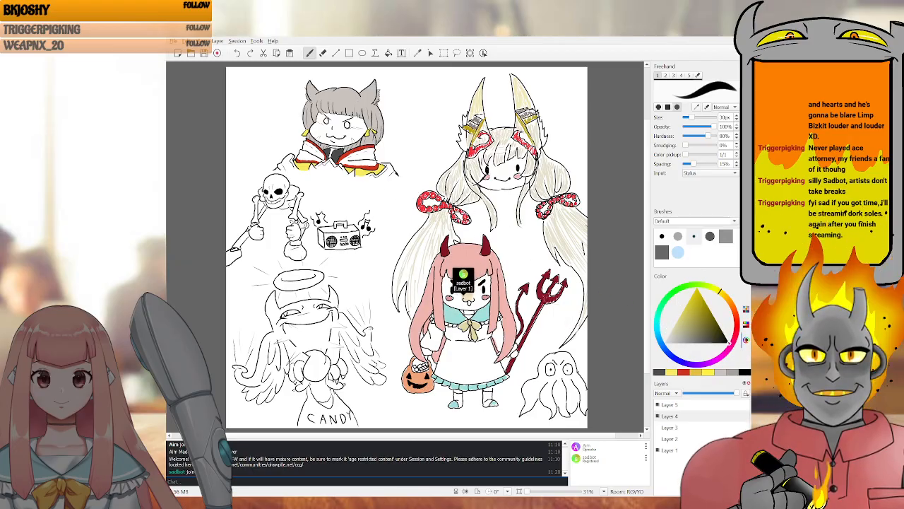
key("i")
key("b")
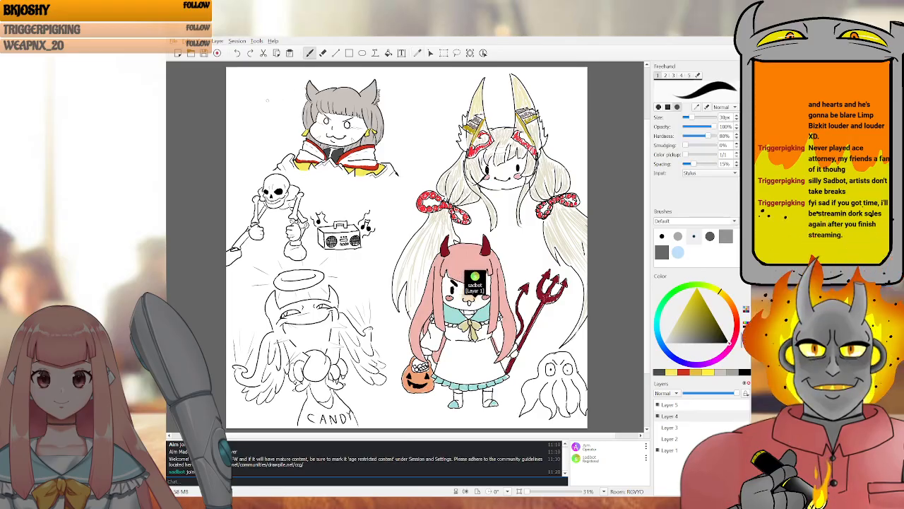
double_click(723, 118)
type("10")
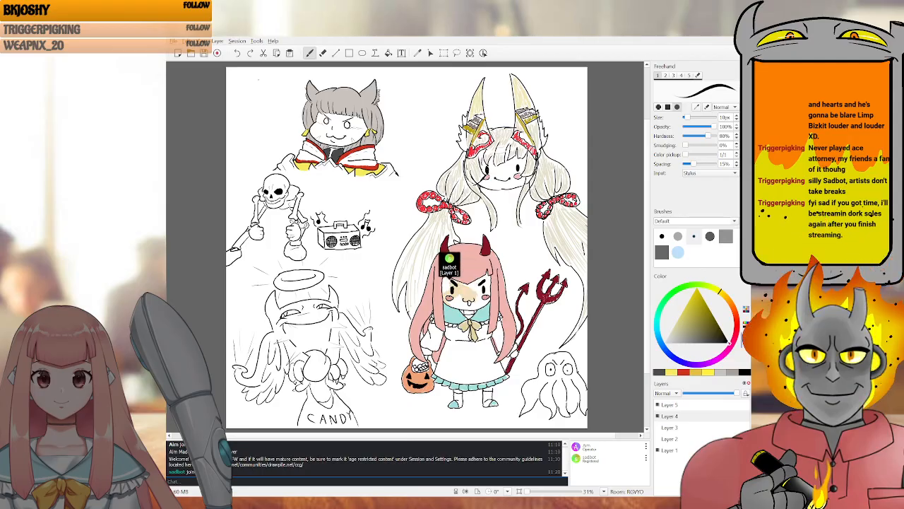
left_click_drag(255, 83, 277, 85)
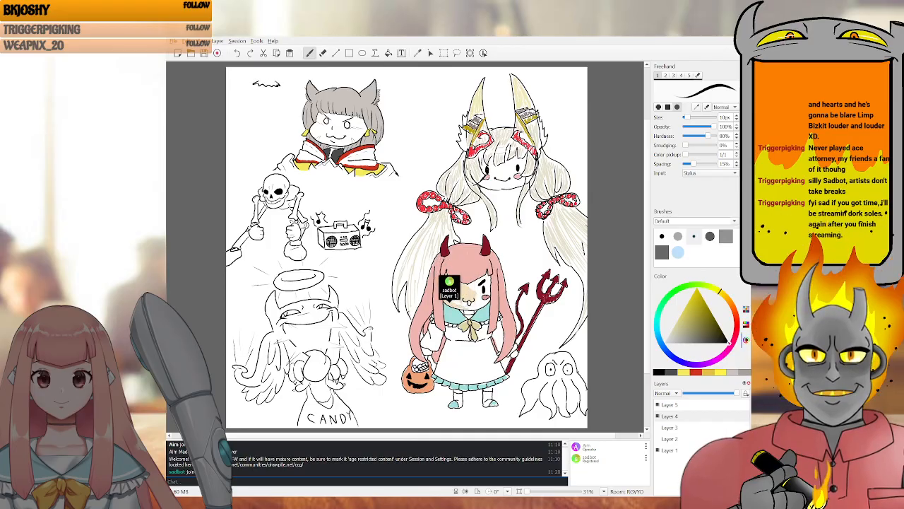
left_click_drag(274, 84, 266, 84)
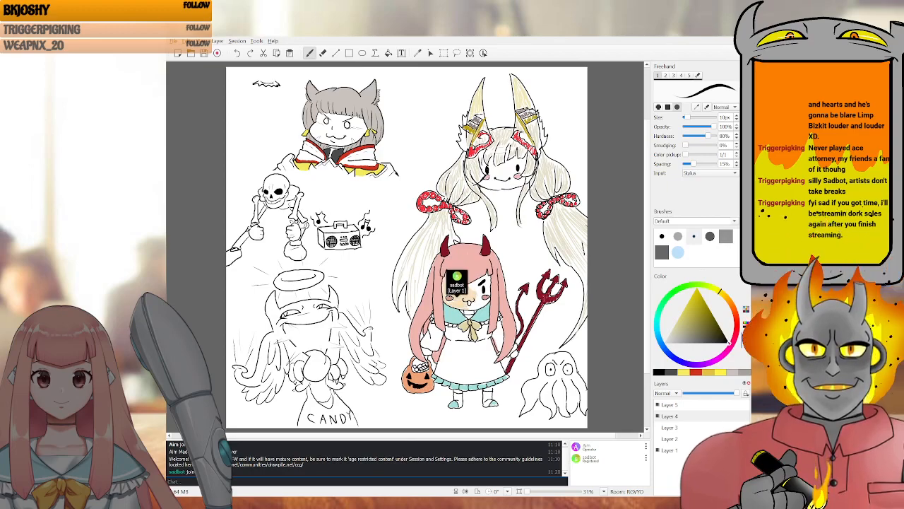
key("ctrl+z")
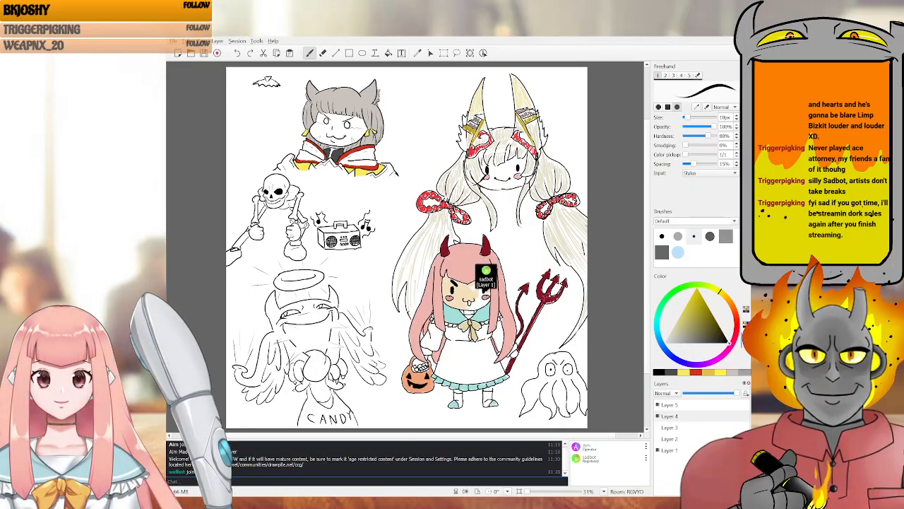
key("e")
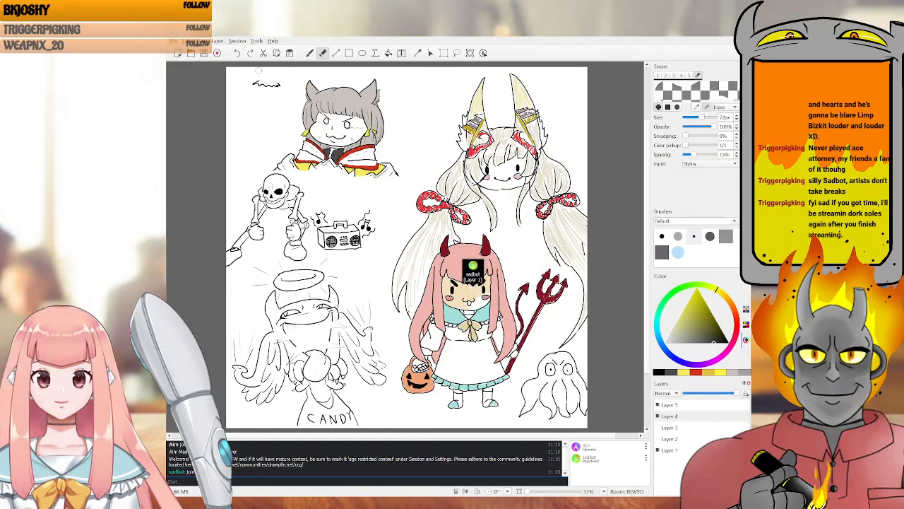
key("b")
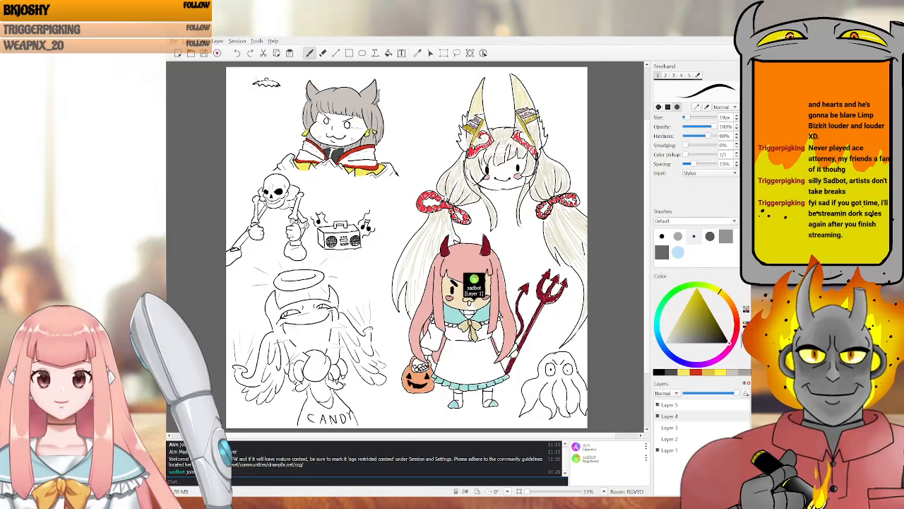
Draw two triangular jack-o'-lantern eyes and a small triangular nose below the pumpkin top, undoing misplaced strokes
left_click_drag(251, 97, 276, 98)
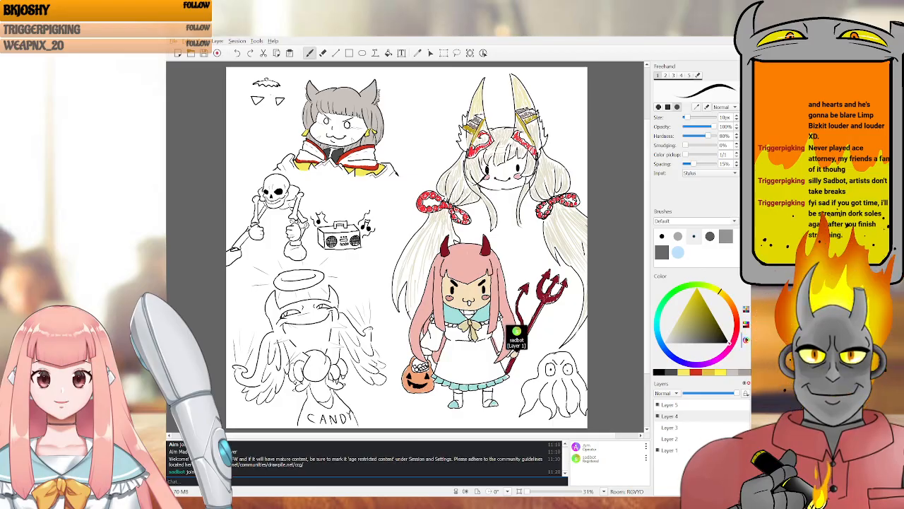
key("ctrl+z")
left_click_drag(274, 98, 284, 96)
key("ctrl+z")
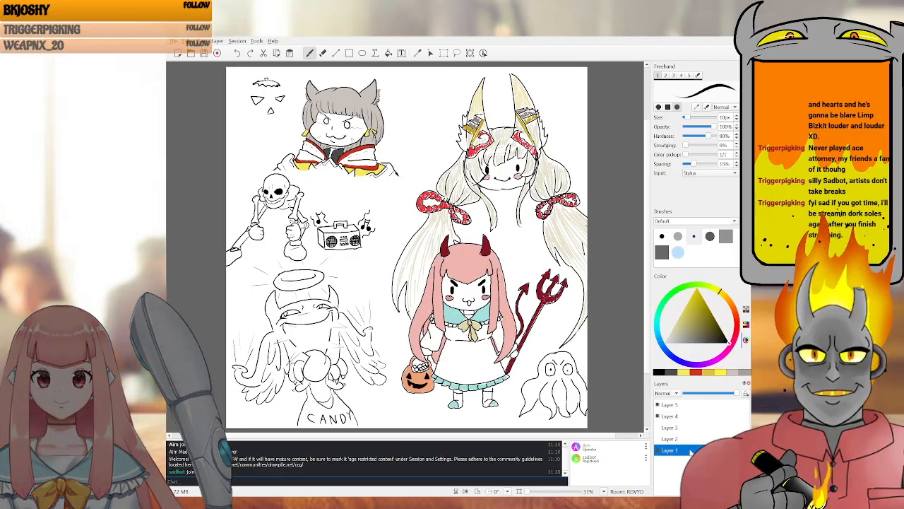
On Layer 1, mix a very pale orange skin tone and colour the face of the horned girl with the trident, using a 30 px brush
left_click(689, 450)
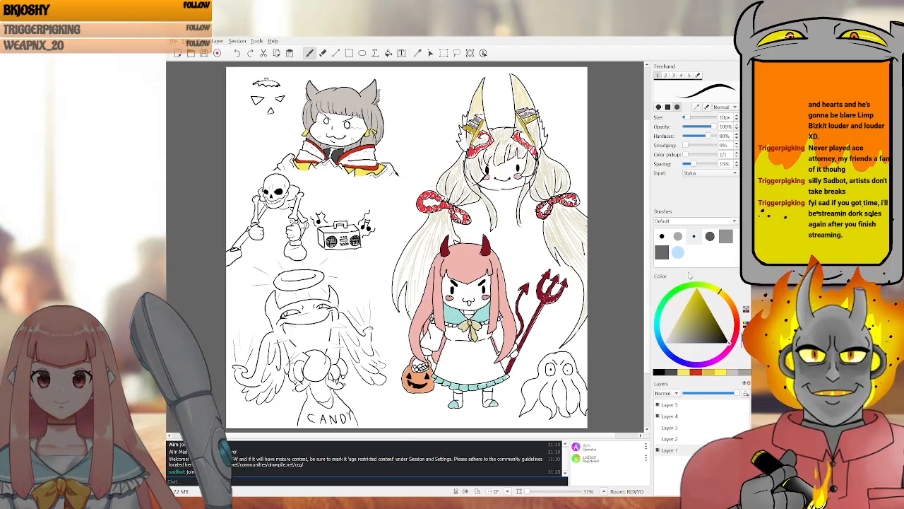
left_click(735, 316)
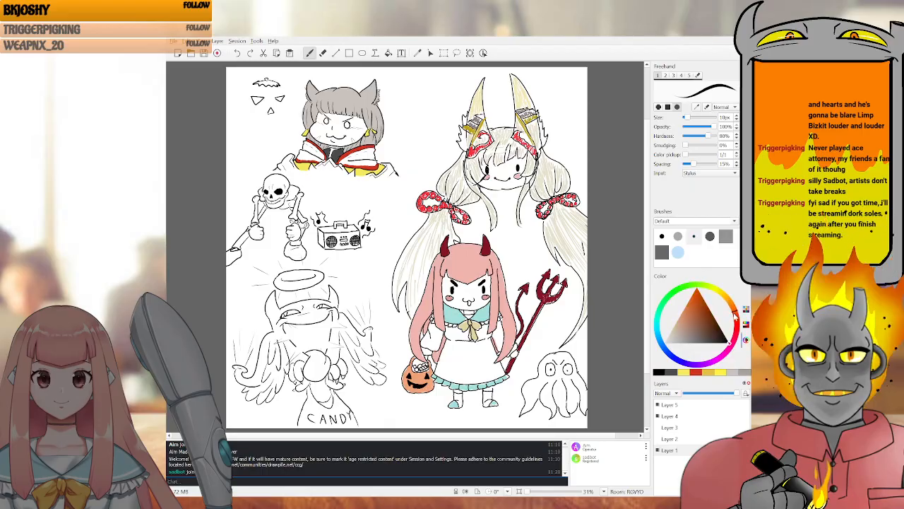
left_click(671, 341)
left_click_drag(672, 344, 669, 336)
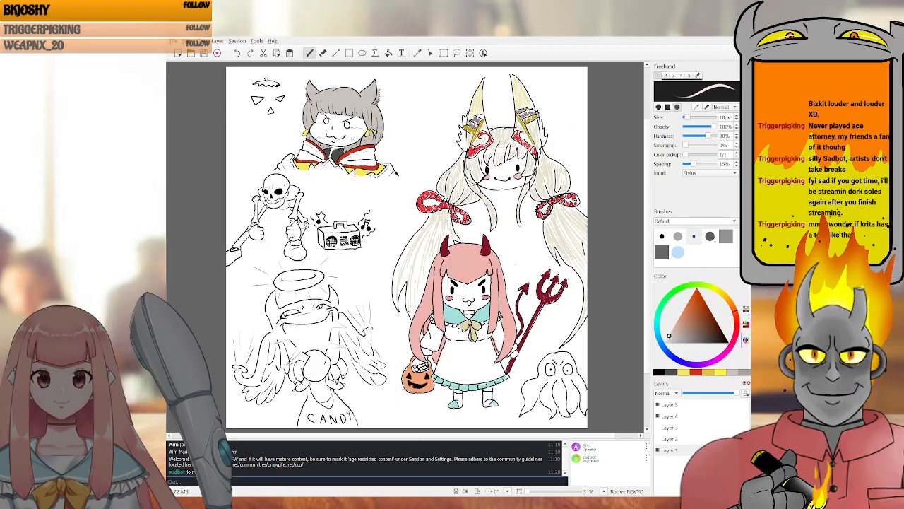
key("e")
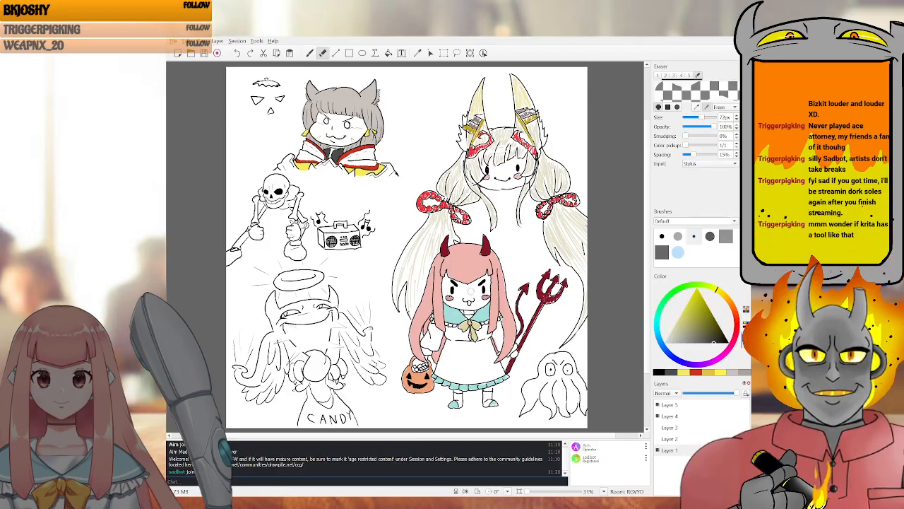
key("b")
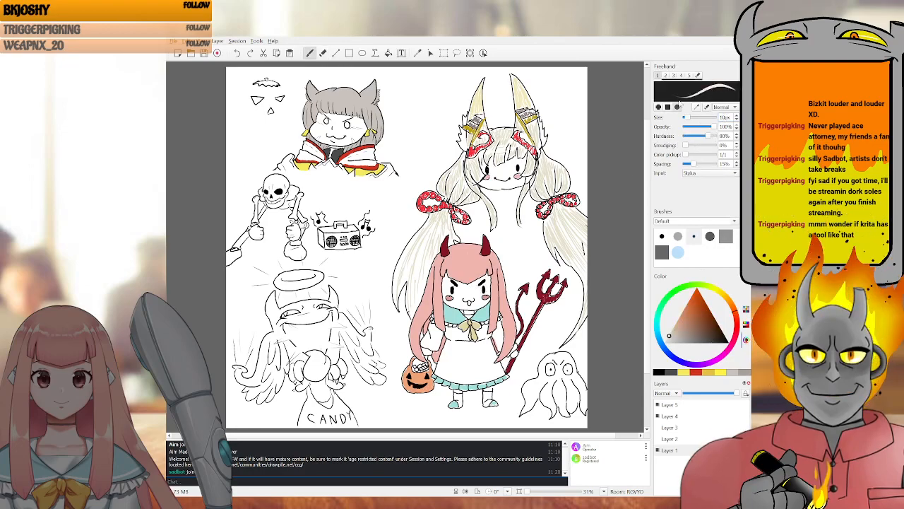
left_click_drag(686, 117, 692, 118)
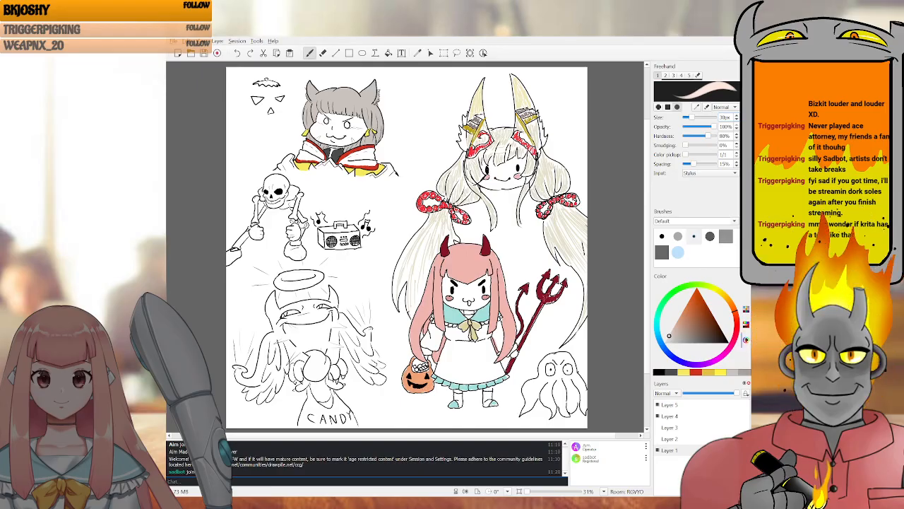
left_click(470, 292)
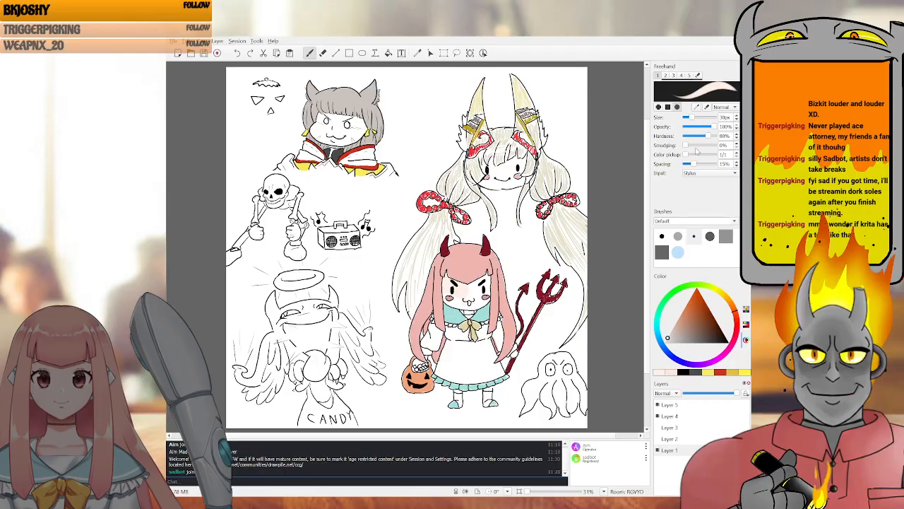
key("f")
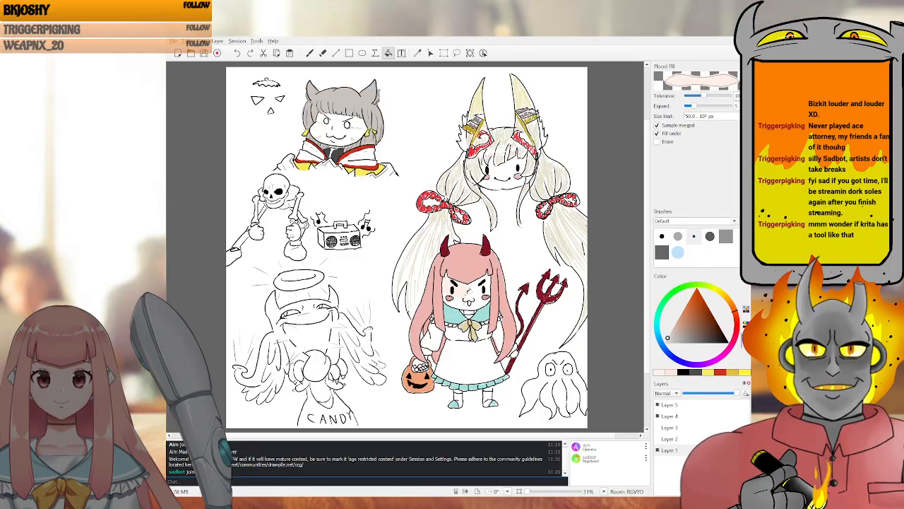
With a black 10 px brush, draw a jagged grinning mouth below the jack-o'-lantern's nose, undoing misplaced strokes
key("b")
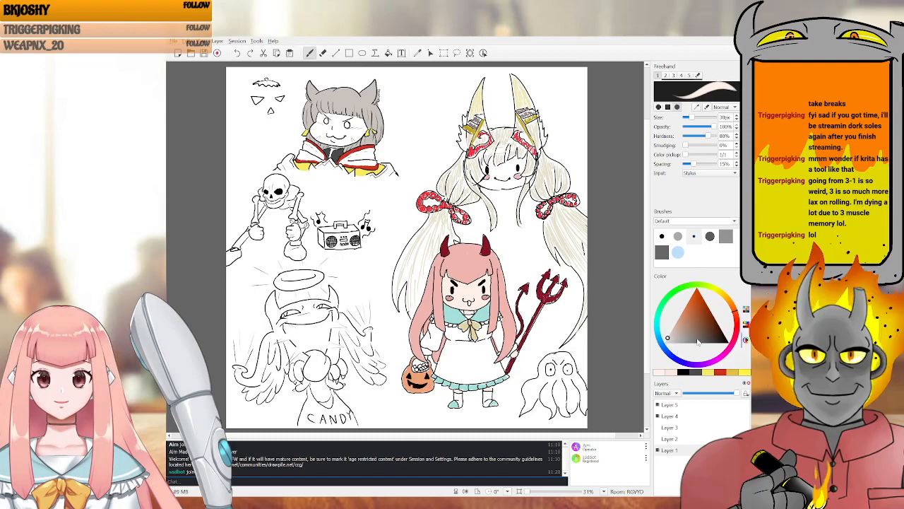
left_click_drag(694, 345, 726, 352)
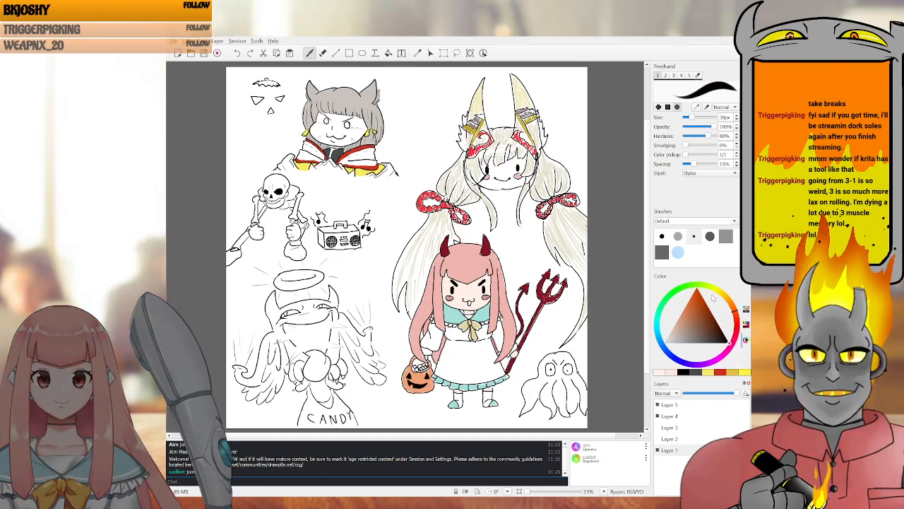
key("f")
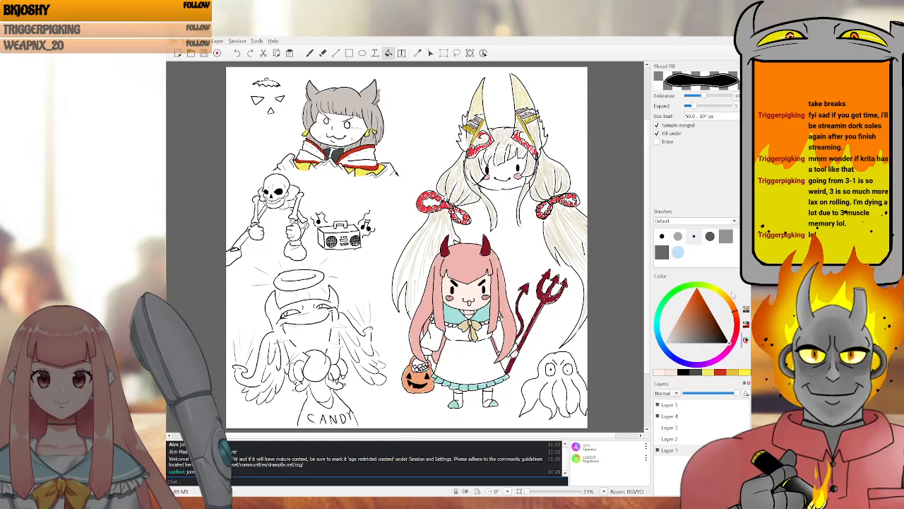
key("b")
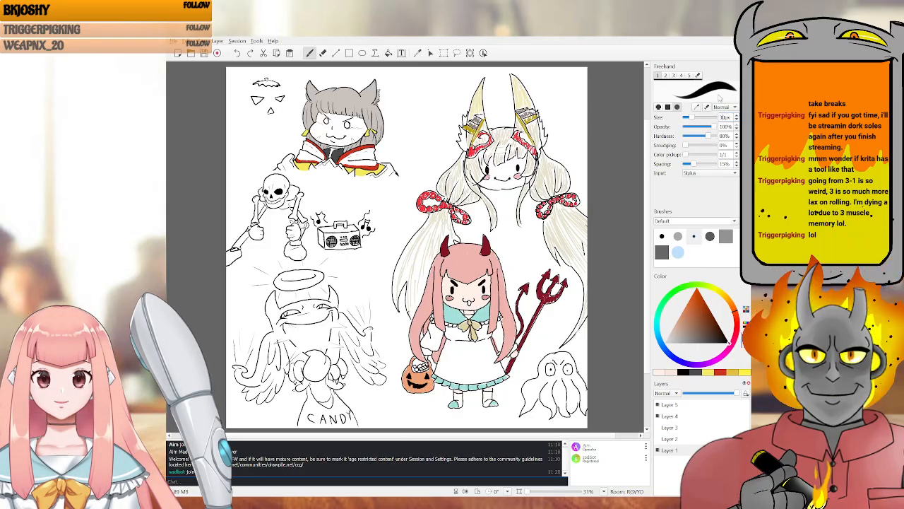
type("10")
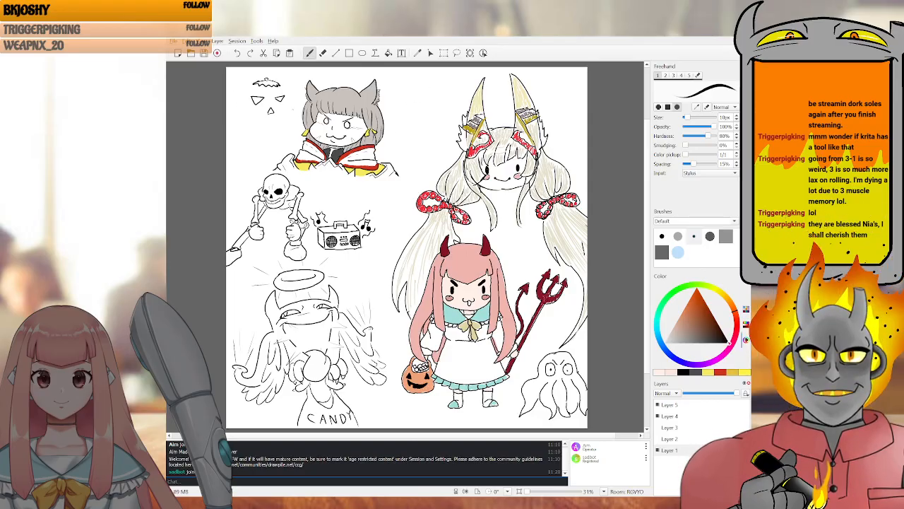
left_click_drag(252, 118, 260, 125)
key("ctrl+z")
key("ctrl+z")
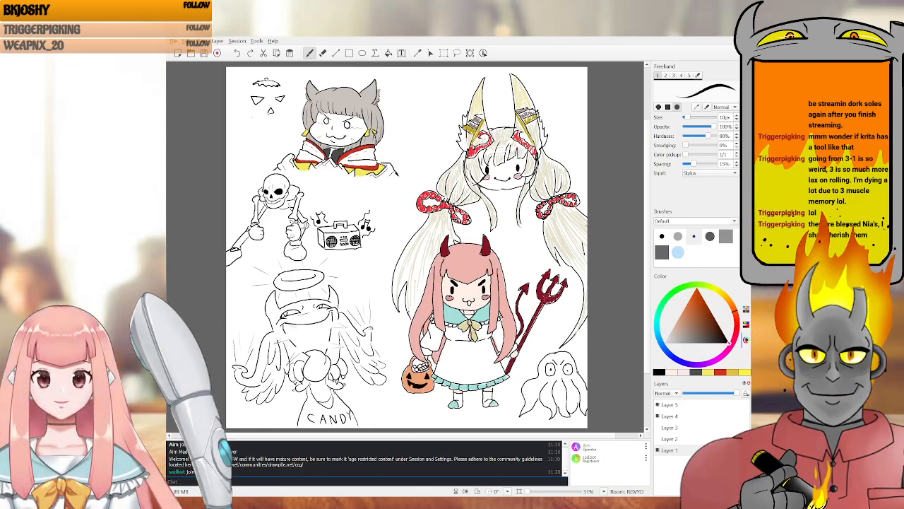
left_click_drag(253, 124, 265, 118)
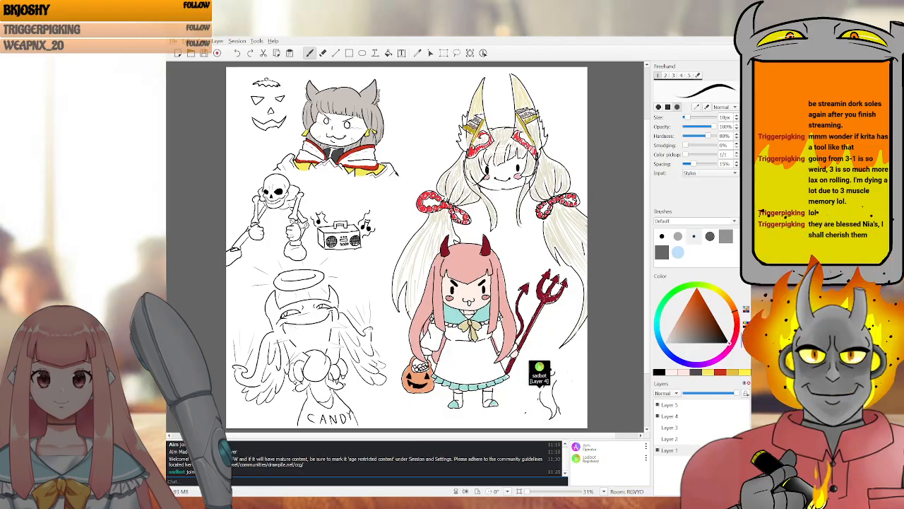
Draw a round pumpkin outline around the jack-o'-lantern's face, erasing and redrawing its upper edge
mouse_move(280, 132)
left_mouse_down()
mouse_move(255, 134)
mouse_move(236, 118)
mouse_move(247, 89)
left_mouse_up()
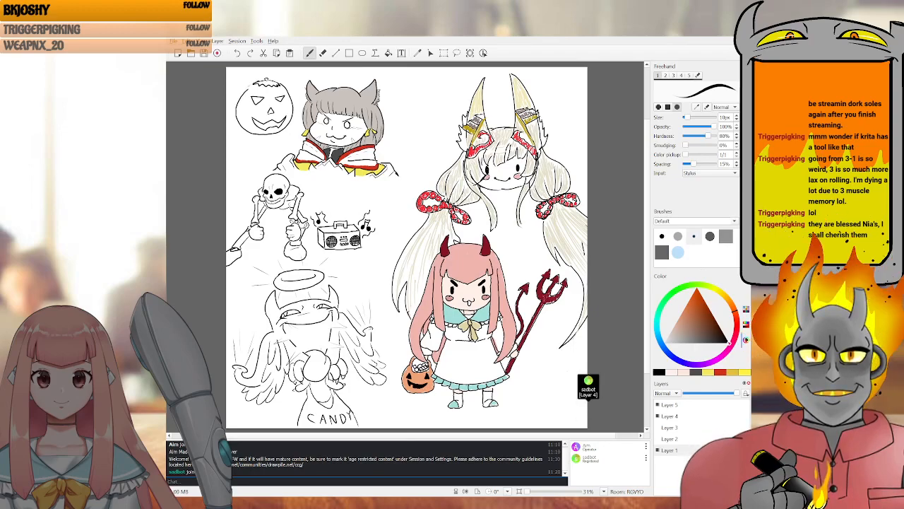
key("e")
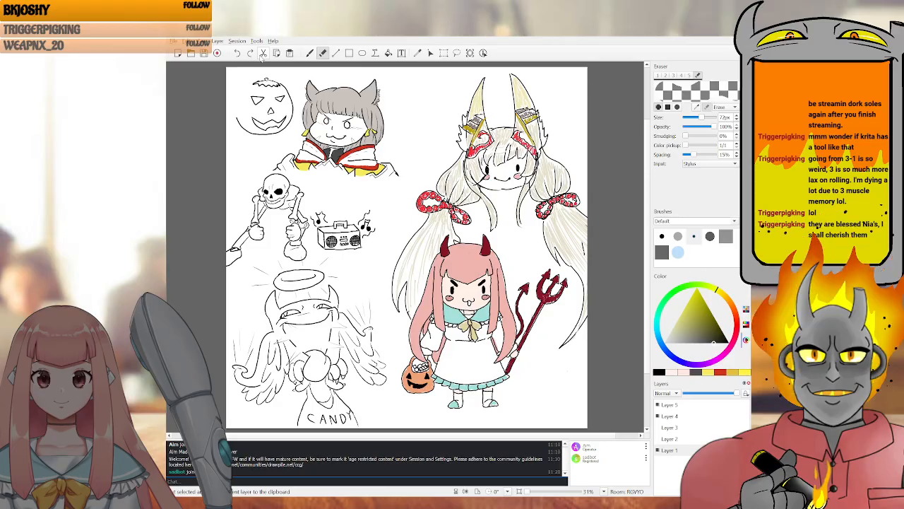
key("b")
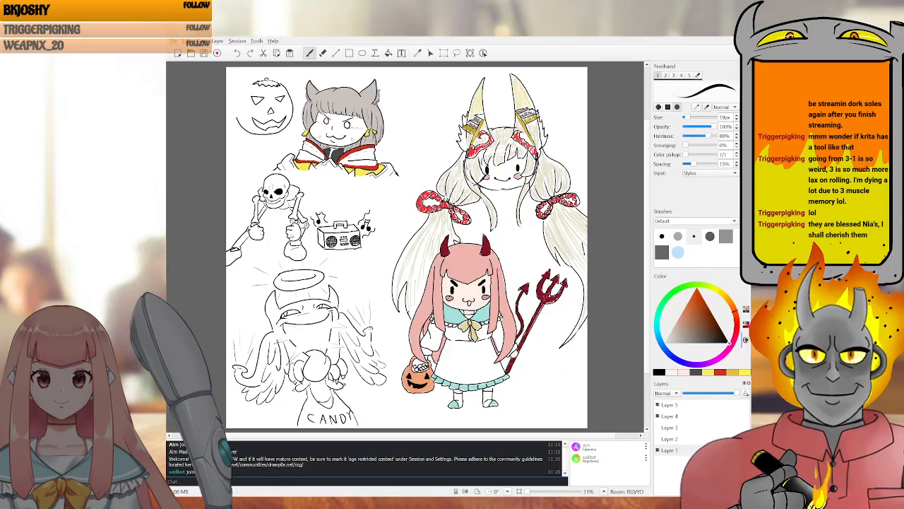
left_click_drag(244, 90, 236, 118)
key("ctrl+z")
key("e")
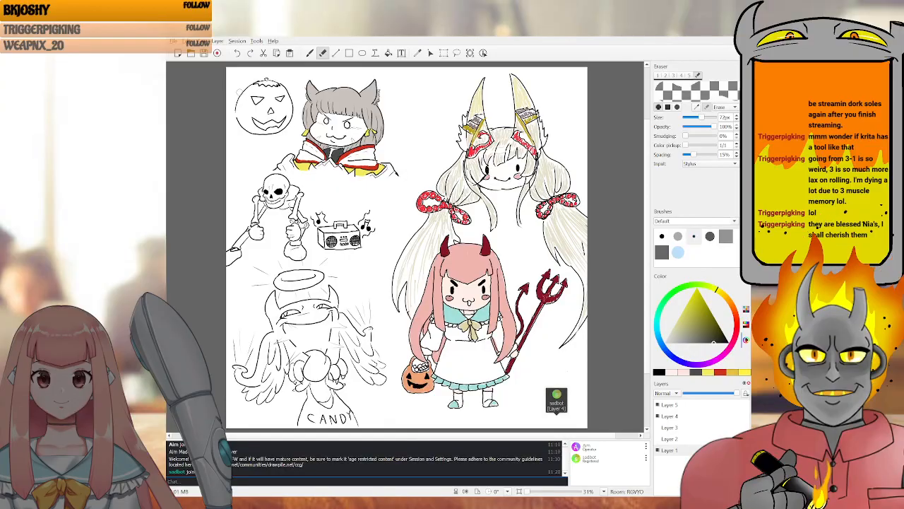
Undo the last stray stroke and draw a curved collar directly beneath the jack-o'-lantern head
key("b")
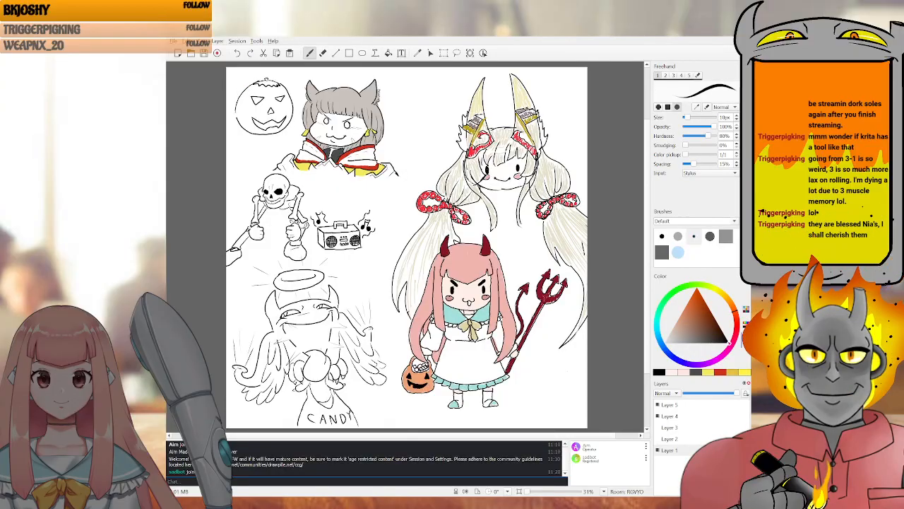
key("ctrl+z")
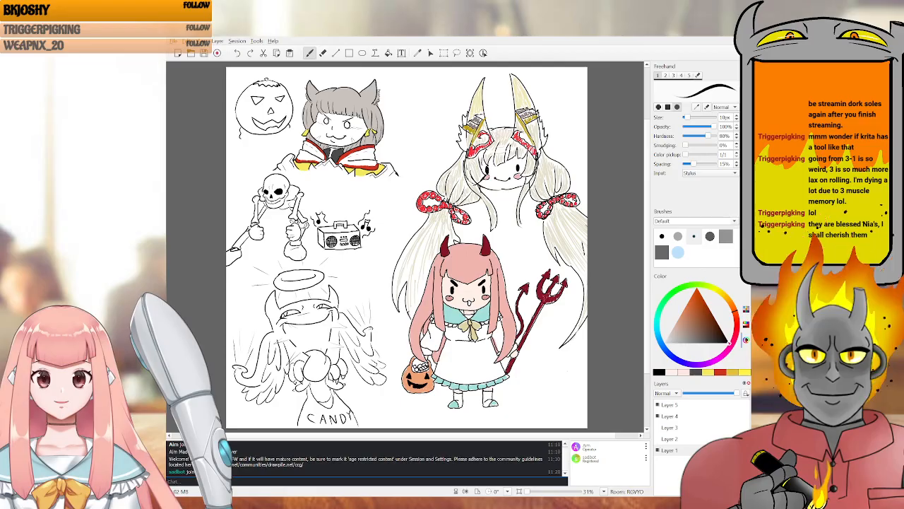
left_click_drag(253, 140, 282, 141)
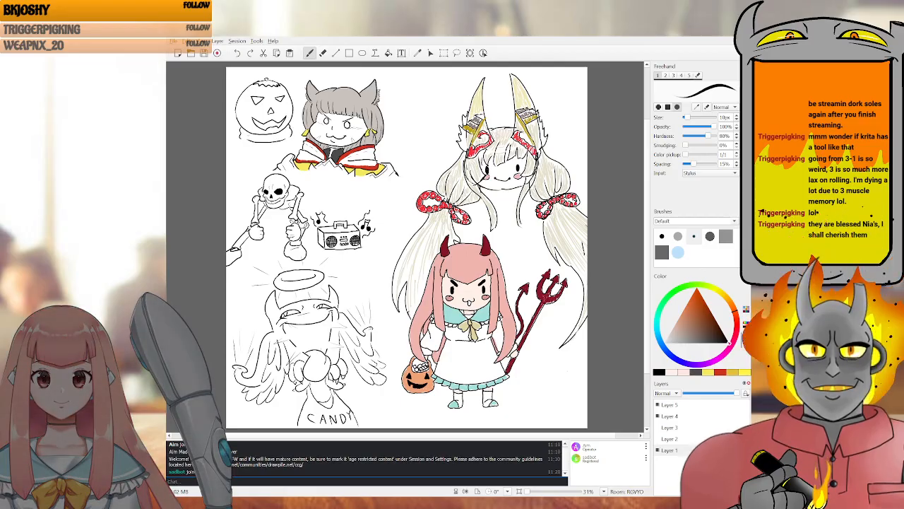
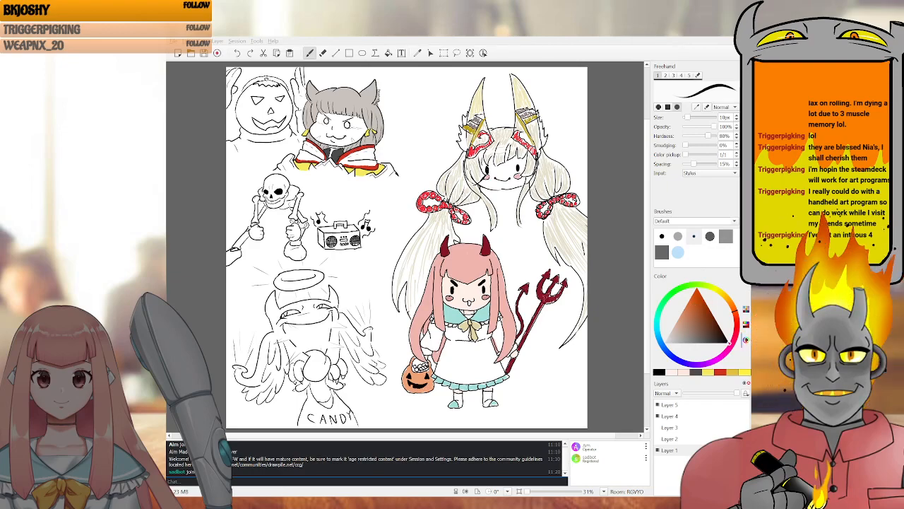
Save the drawing and clear the canvas by deleting all five layers
left_click(445, 223)
key("ctrl+s")
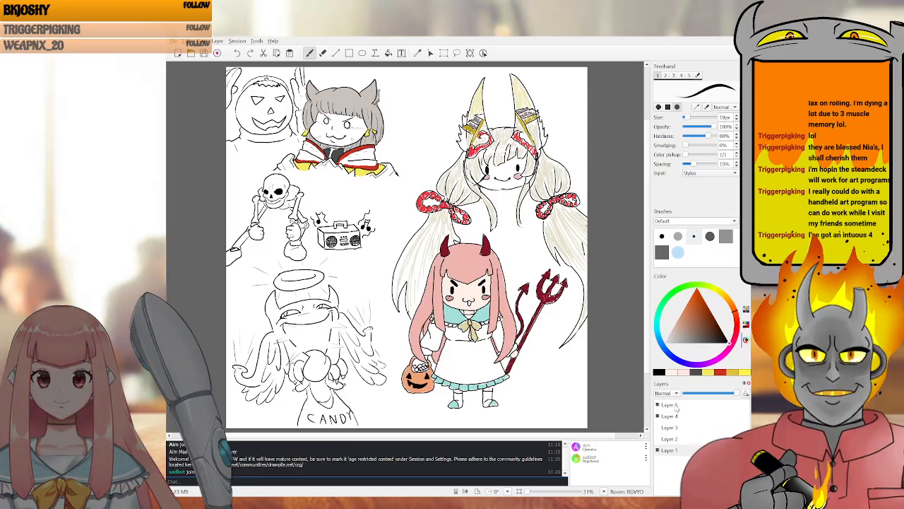
left_click(680, 450)
left_click(693, 450)
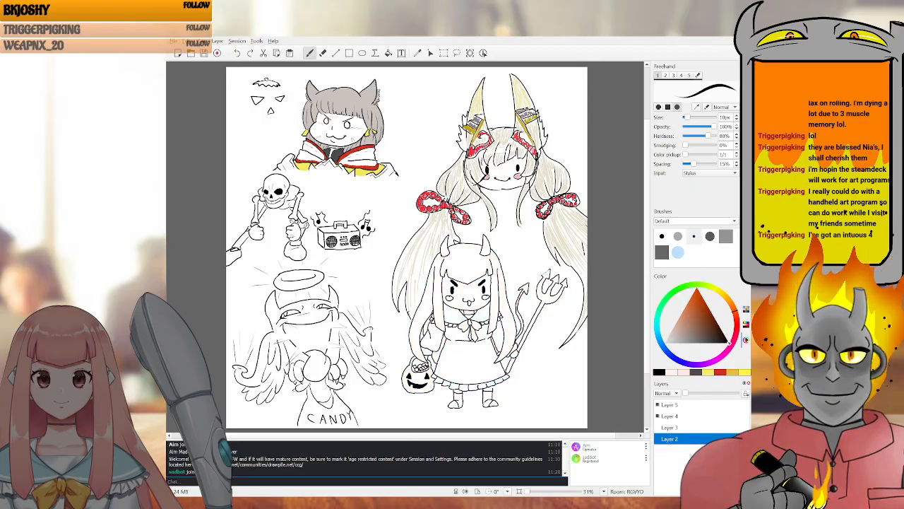
left_click(686, 436)
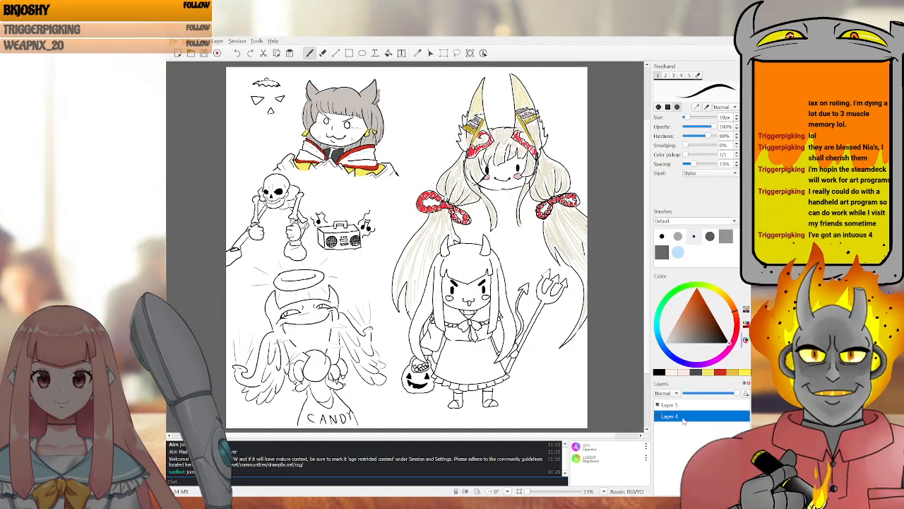
left_click(697, 444)
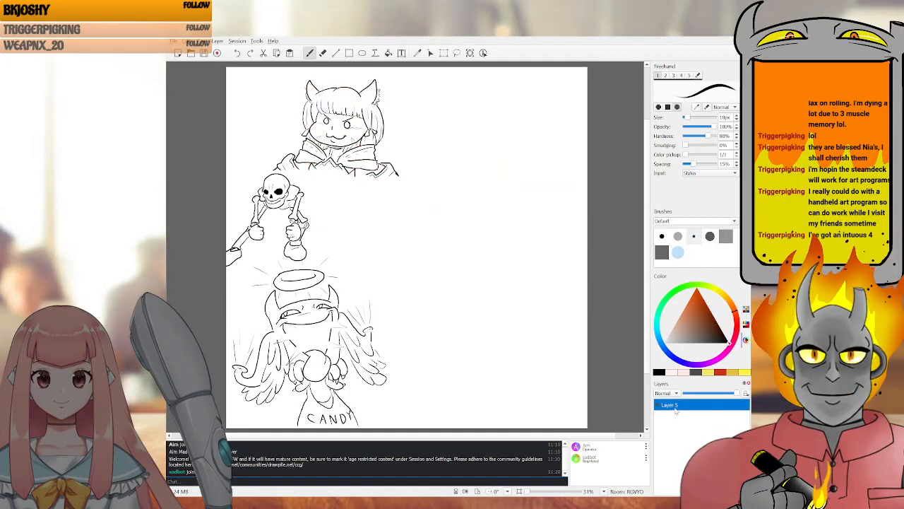
left_click(686, 431)
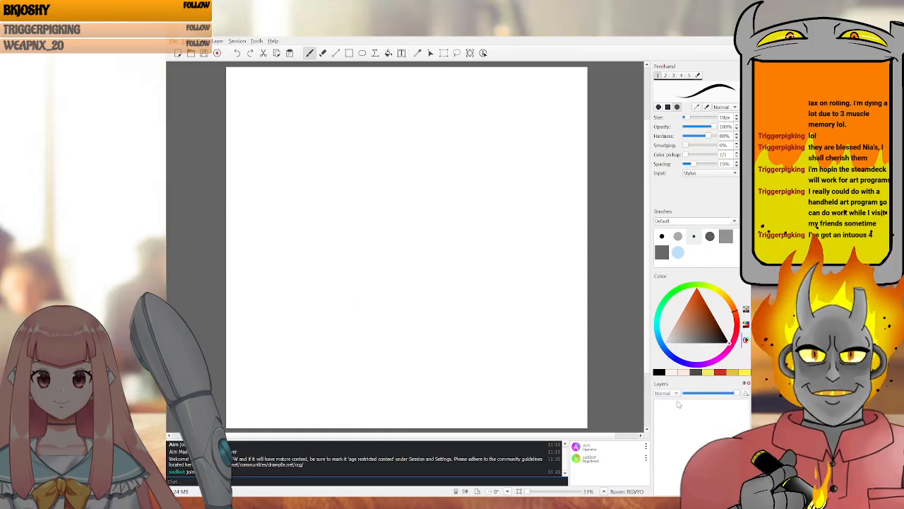
Add five new blank layers to the empty canvas and return to the freehand brush
left_click(219, 43)
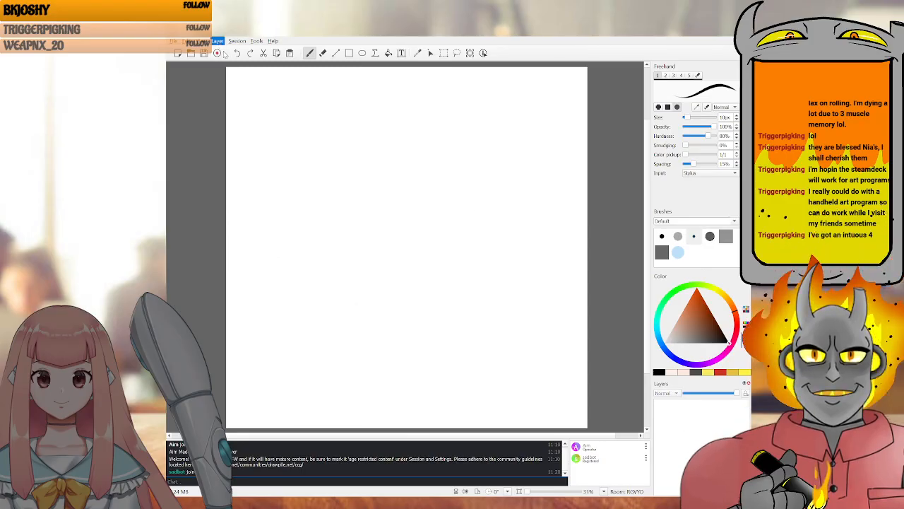
left_click(224, 52)
left_click(720, 406)
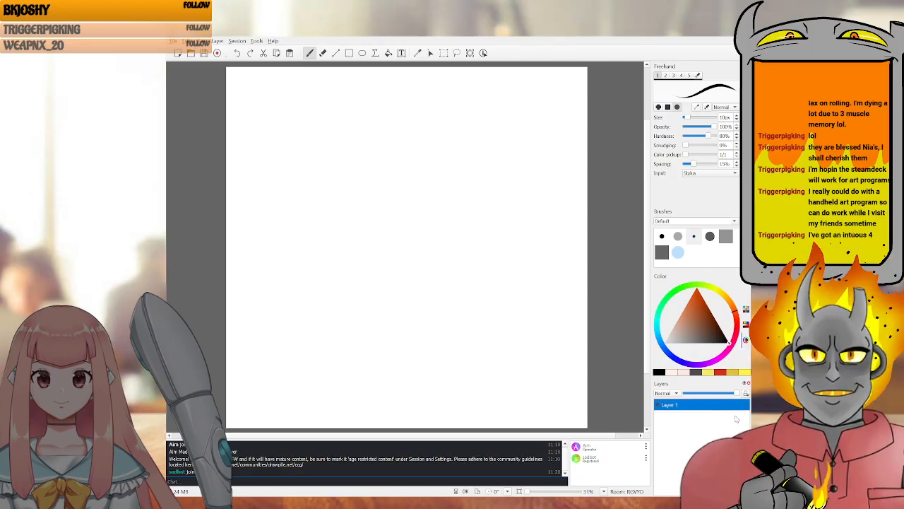
key("ctrl+shift+Insert")
key("ctrl+v")
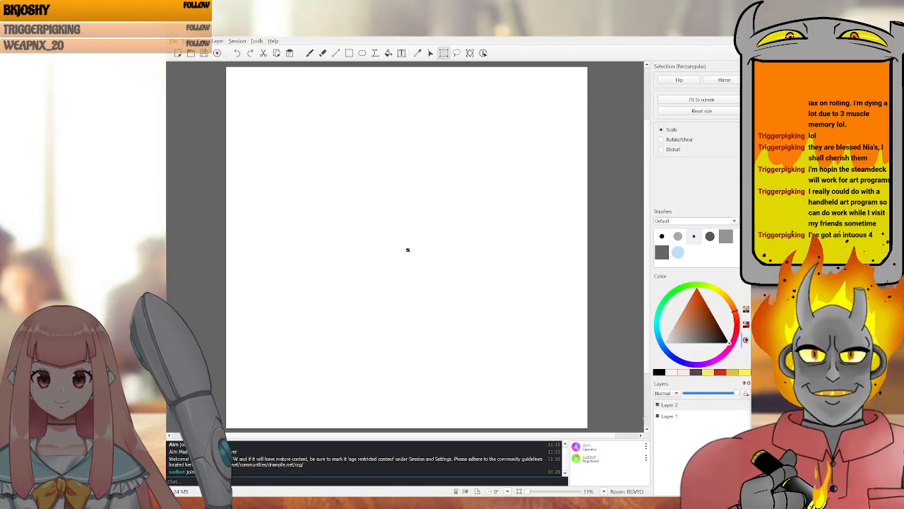
key("ctrl+shift+Insert")
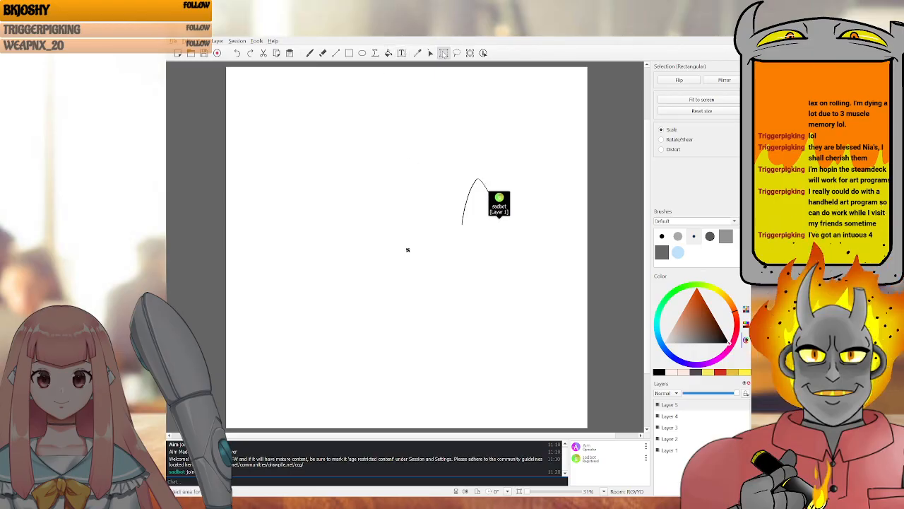
key("b")
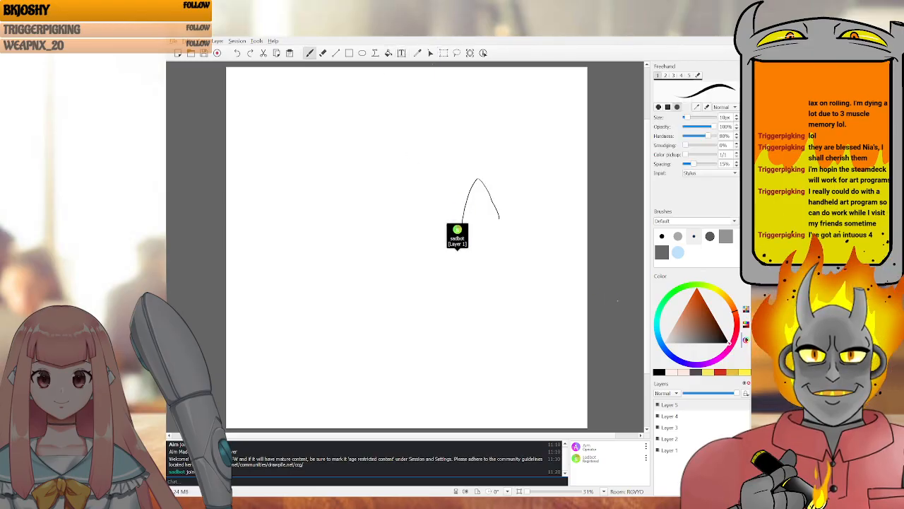
On Layer 1, sketch a small skull with a rounded cranium and eye socket in the canvas's upper-left area, undoing a misplaced stroke
left_click(670, 450)
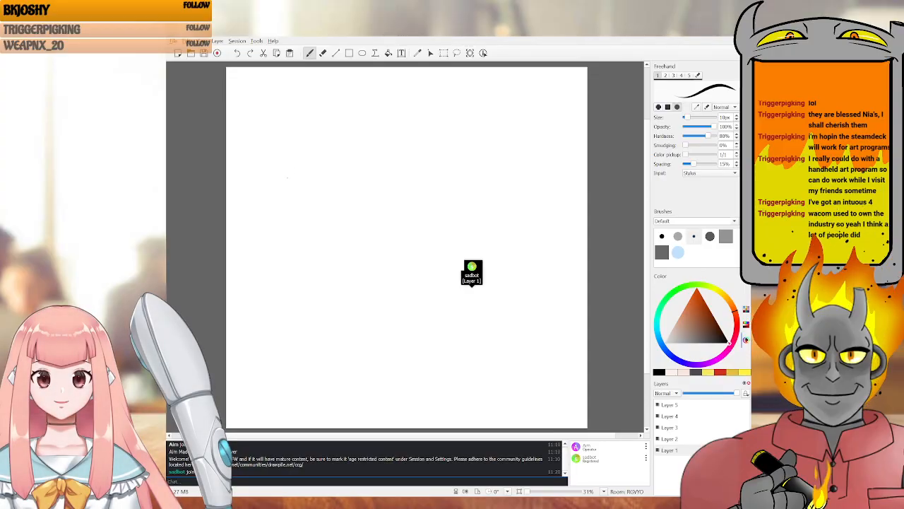
left_click_drag(289, 179, 265, 181)
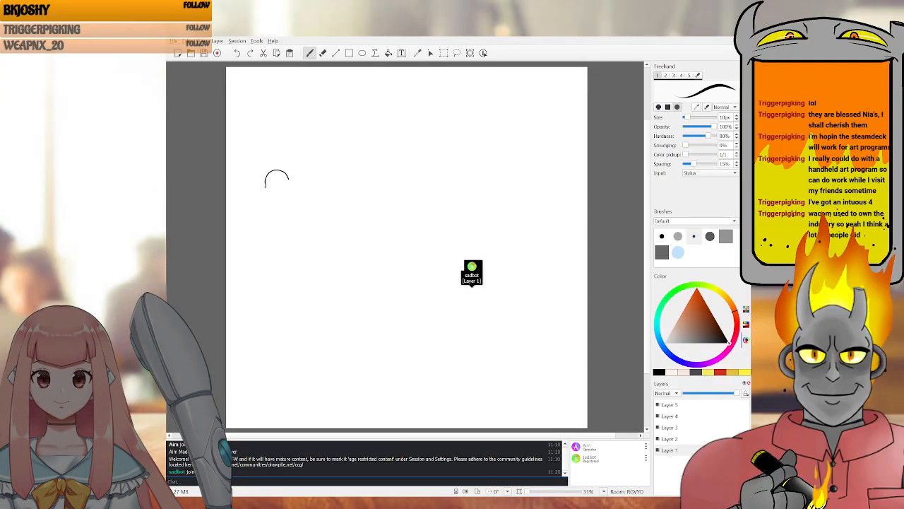
left_click_drag(289, 182, 292, 189)
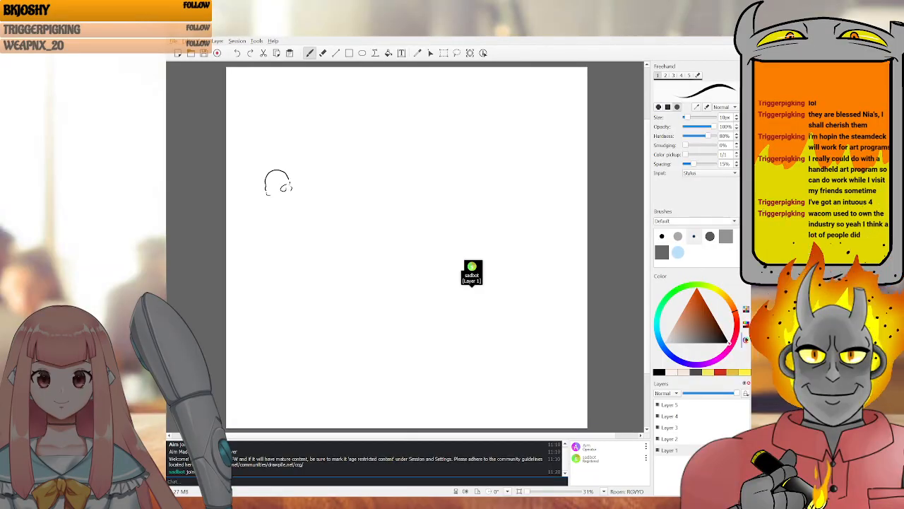
left_click_drag(286, 186, 286, 187)
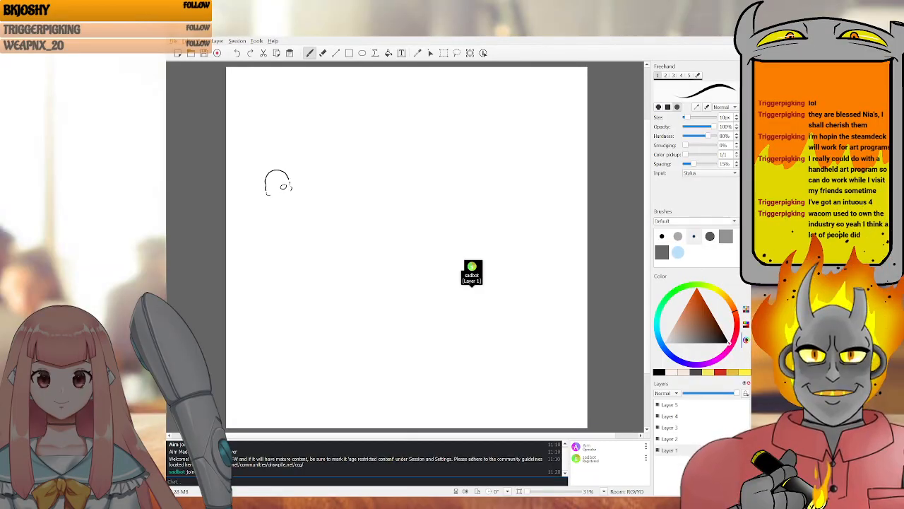
key("ctrl+z")
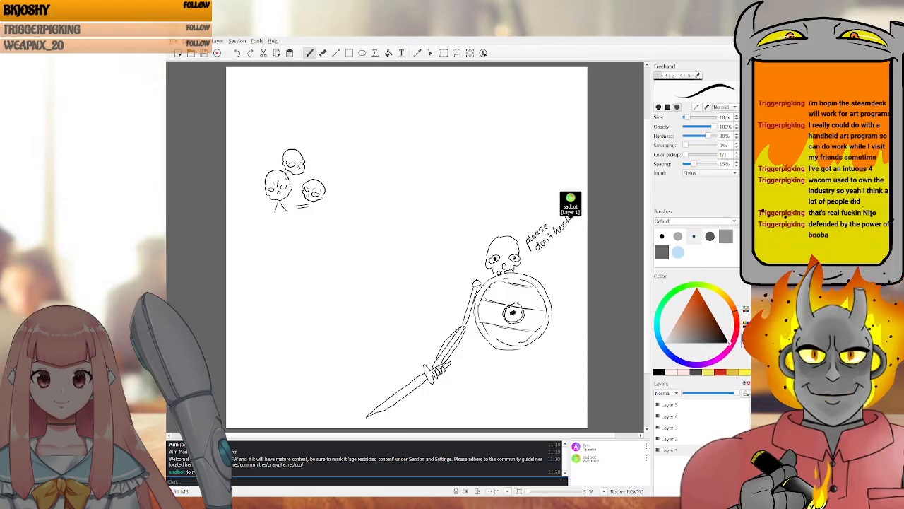
Add five more small skulls around the first three to widen the cluster, cleaning up a skull's edge with the eraser
mouse_move(276, 149)
left_mouse_down()
mouse_move(262, 145)
mouse_move(257, 157)
left_mouse_up()
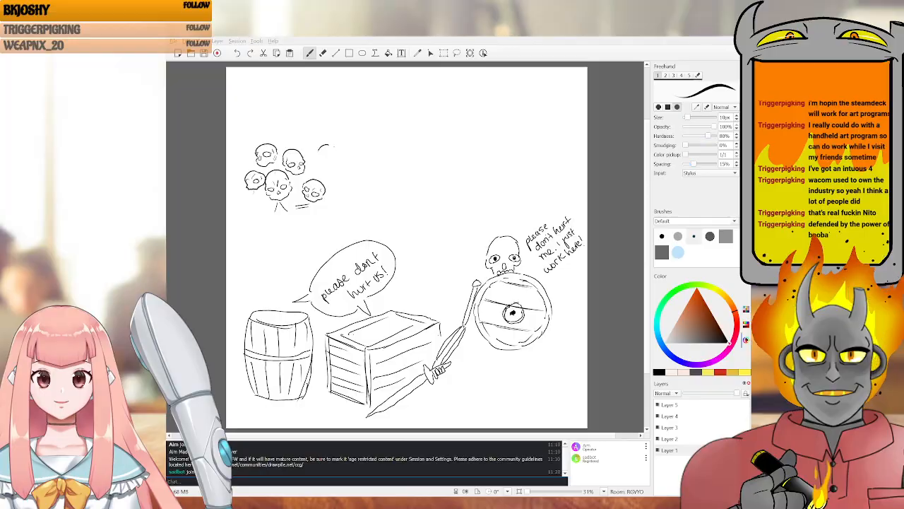
key("alt+Tab")
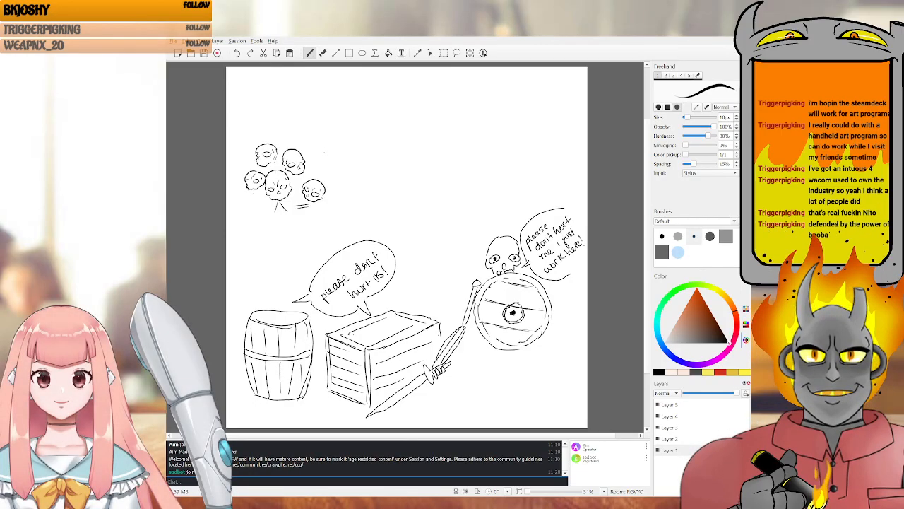
mouse_move(319, 156)
left_mouse_down()
mouse_move(331, 165)
mouse_move(317, 167)
left_mouse_up()
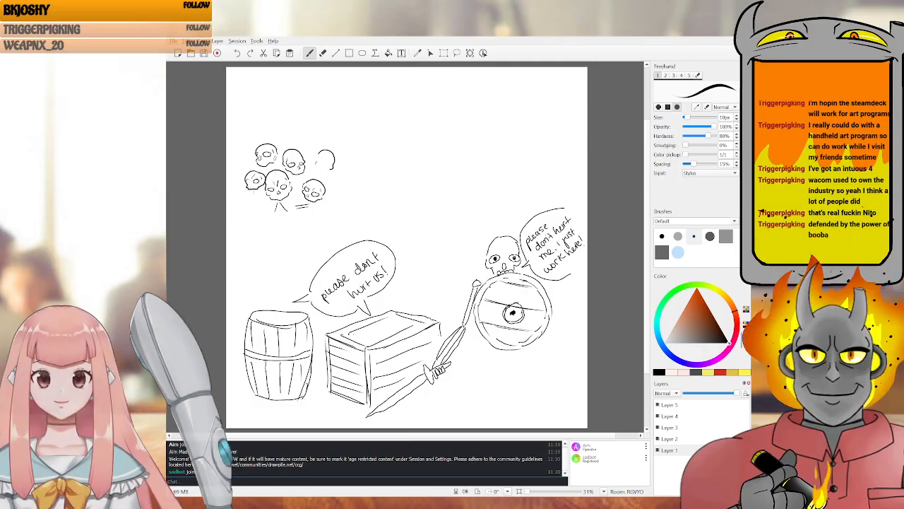
left_click_drag(316, 160, 320, 167)
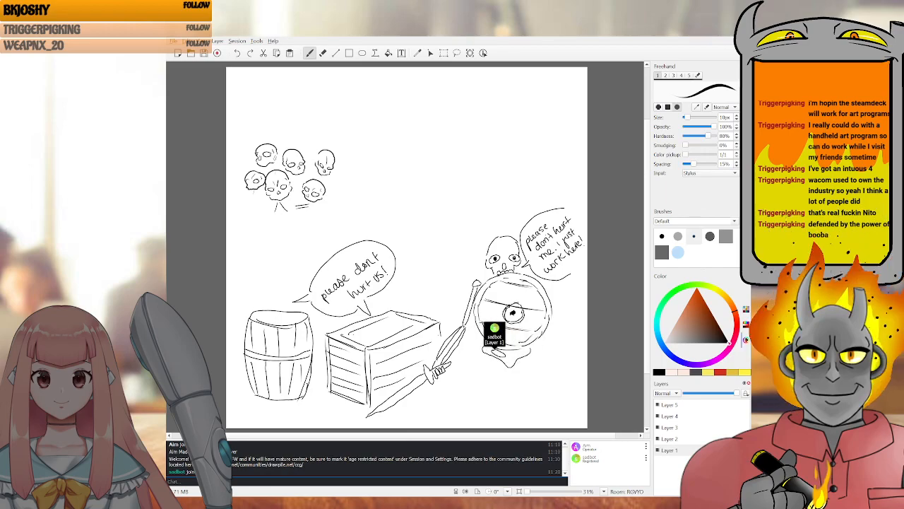
key("e")
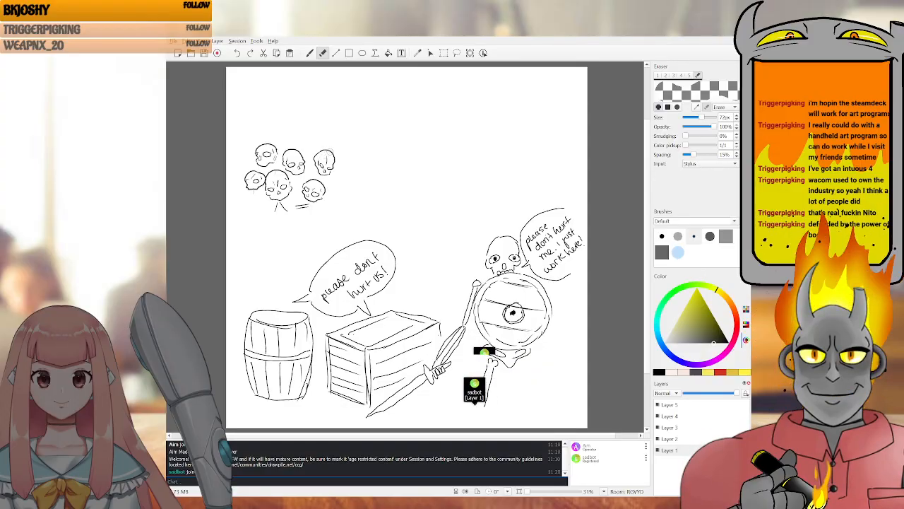
key("b")
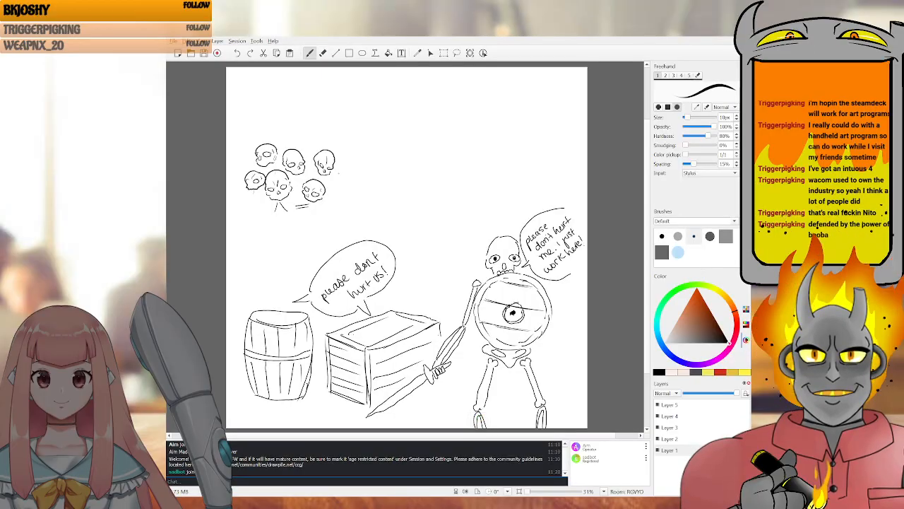
left_click_drag(340, 175, 352, 181)
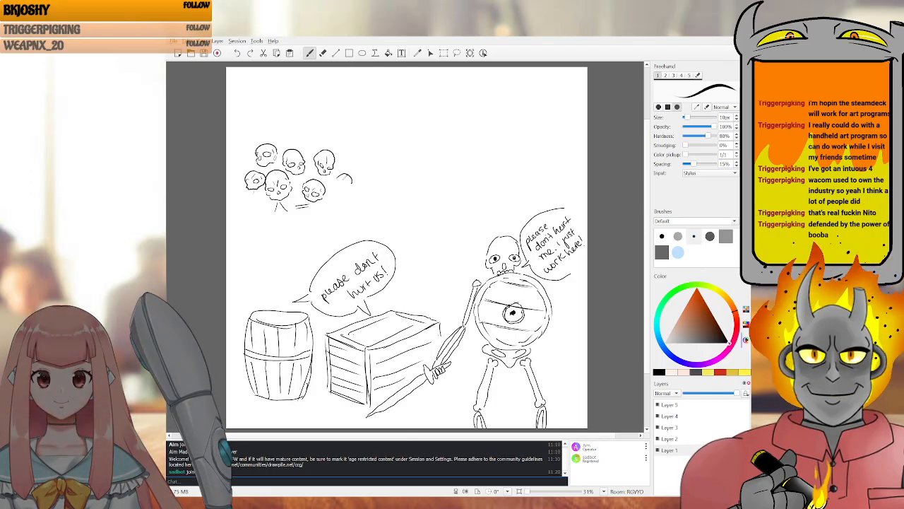
left_click_drag(344, 173, 351, 182)
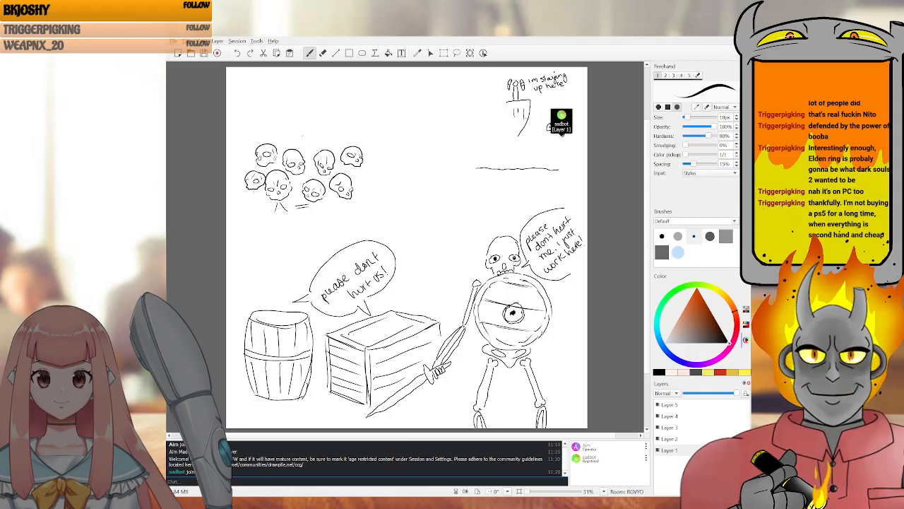
Draw a larger frowning skull centred above the skull cluster, undoing the first strokes and redrawing its face
mouse_move(297, 131)
left_mouse_down()
mouse_move(322, 126)
mouse_move(322, 136)
mouse_move(310, 117)
mouse_move(294, 139)
mouse_move(304, 136)
left_mouse_up()
key("ctrl+z")
key("ctrl+z")
key("ctrl+z")
left_click_drag(294, 137, 323, 135)
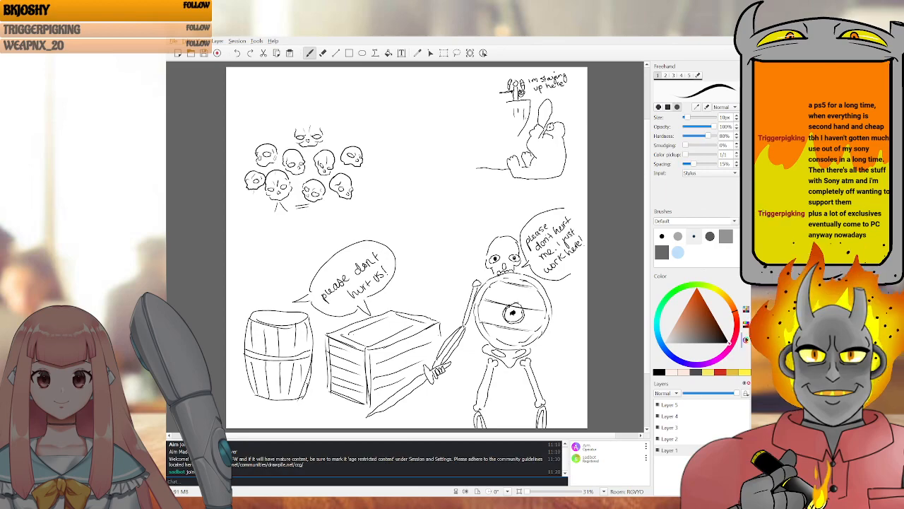
key("e")
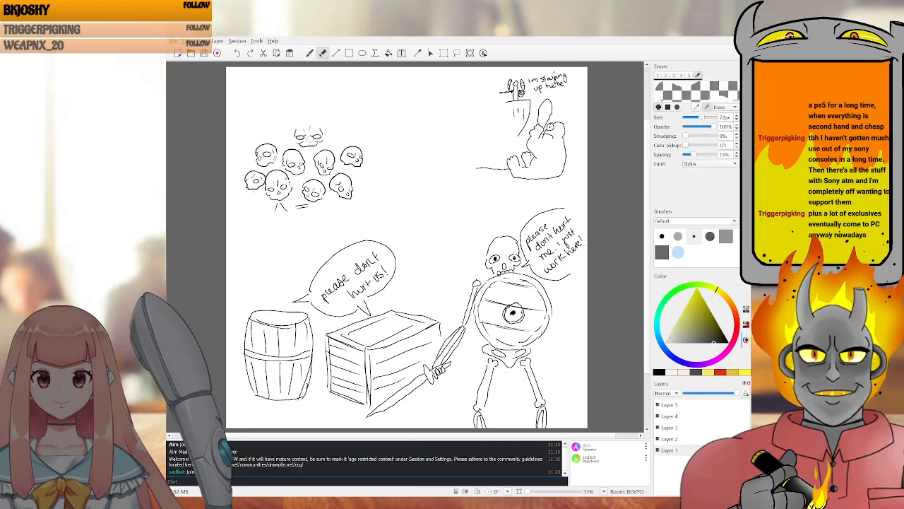
key("b")
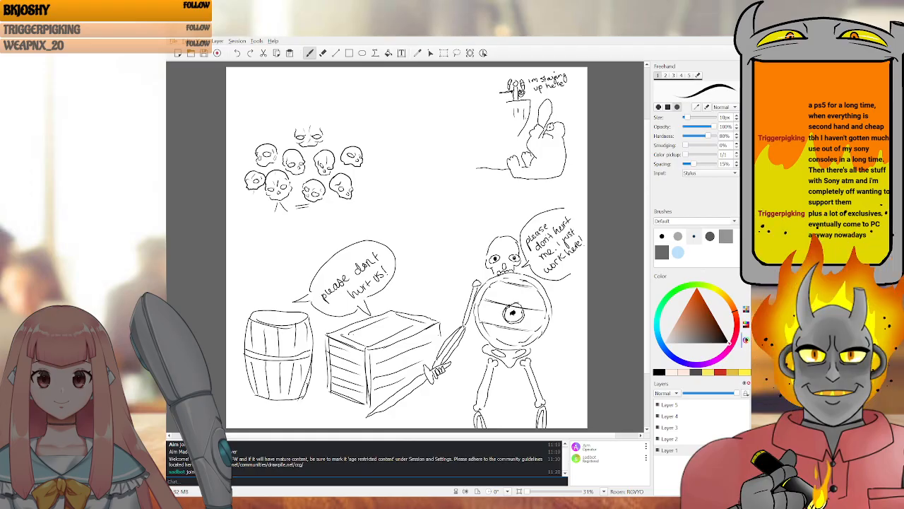
key("e")
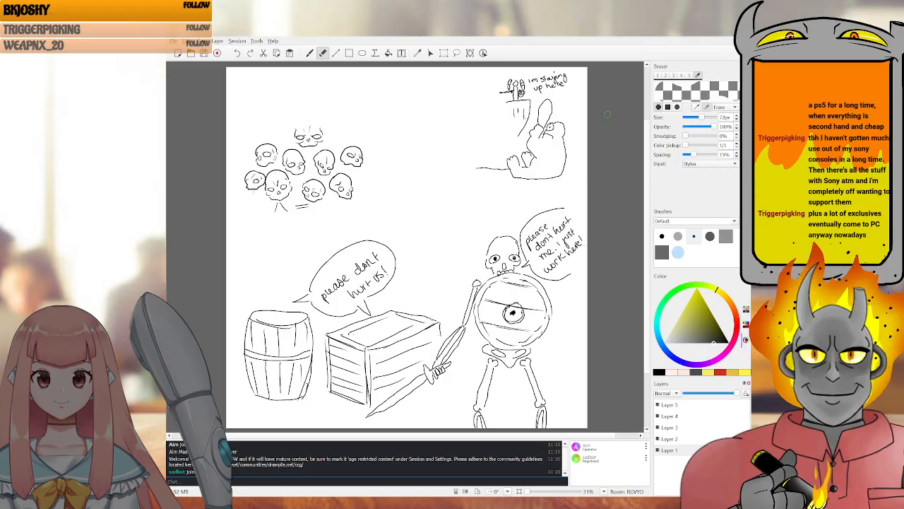
key("b")
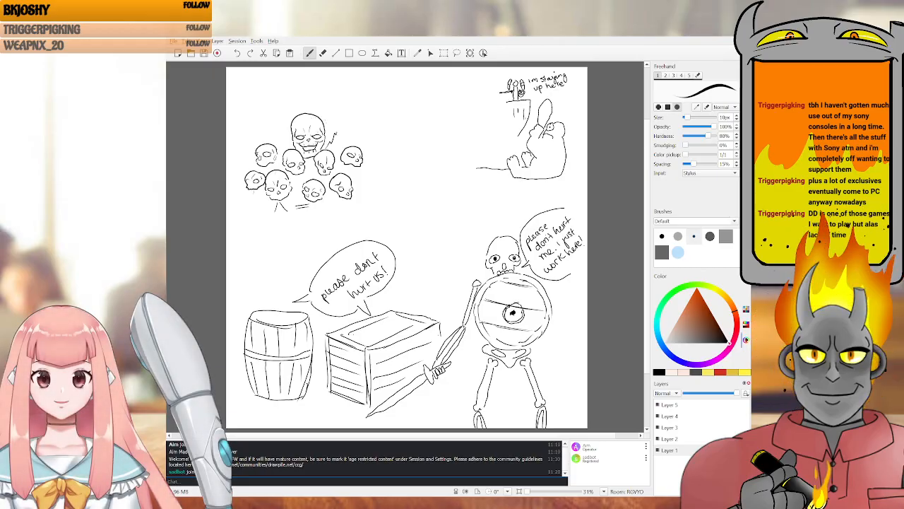
Draw a hood around the large skull and sloping shoulder lines on both sides, undoing and redrawing the misplaced strokes
mouse_move(315, 113)
left_mouse_down()
mouse_move(329, 119)
mouse_move(280, 127)
left_mouse_up()
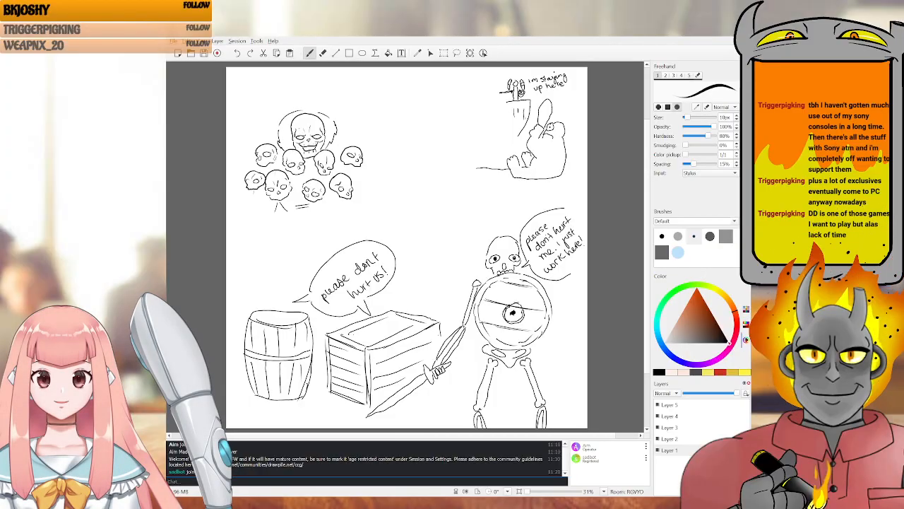
left_click_drag(278, 125, 267, 134)
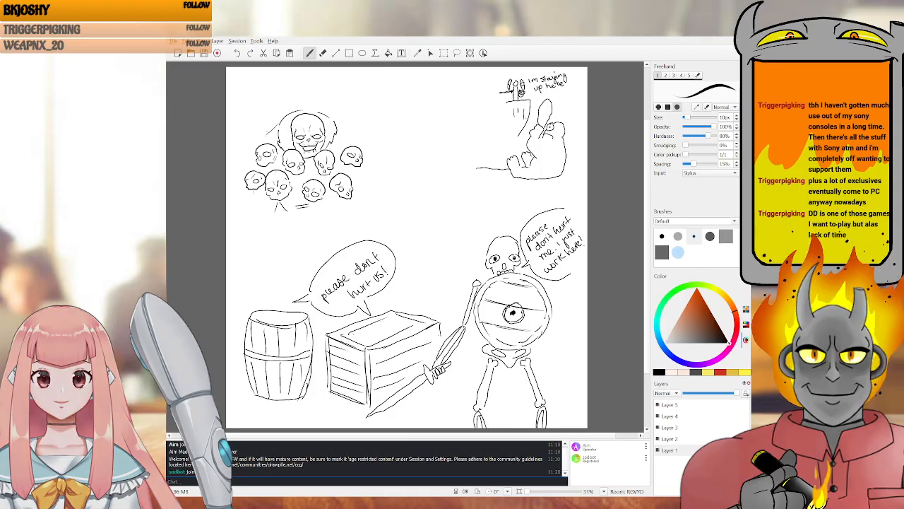
key("ctrl+z")
left_click_drag(279, 122, 250, 143)
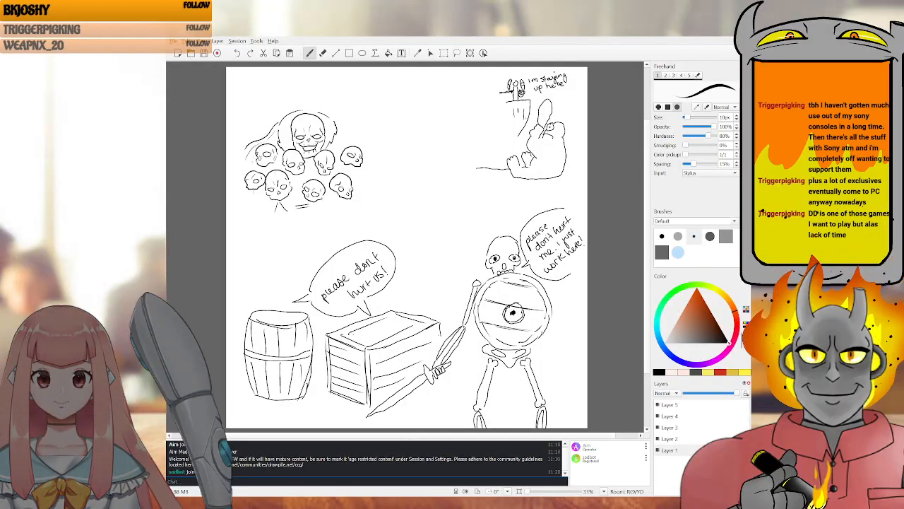
mouse_move(333, 115)
left_mouse_down()
mouse_move(372, 139)
mouse_move(369, 147)
left_mouse_up()
key("ctrl+z")
key("ctrl+z")
left_click_drag(331, 117, 362, 145)
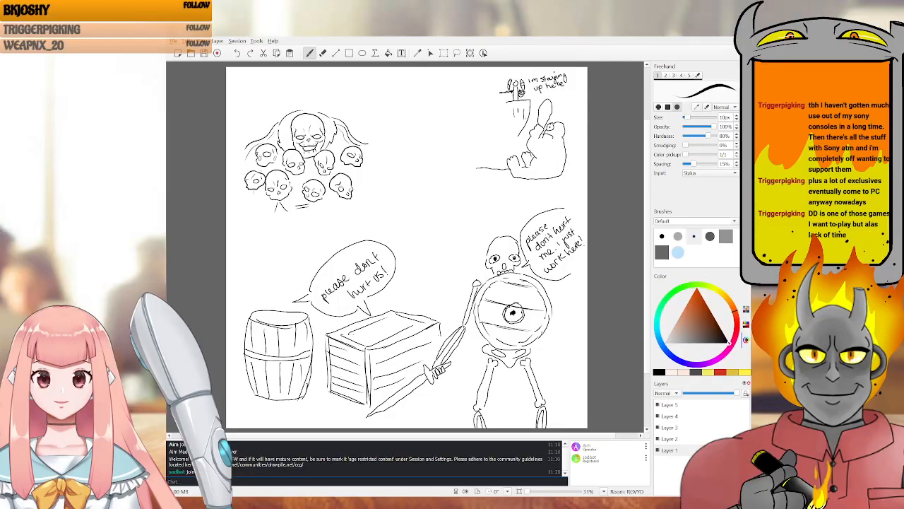
Outline a rounded, ragged cloak body enclosing the small skulls and add cloth fold lines across its lower part
left_click_drag(245, 179, 243, 196)
mouse_move(258, 219)
left_mouse_down()
mouse_move(285, 248)
mouse_move(343, 242)
mouse_move(363, 227)
left_mouse_up()
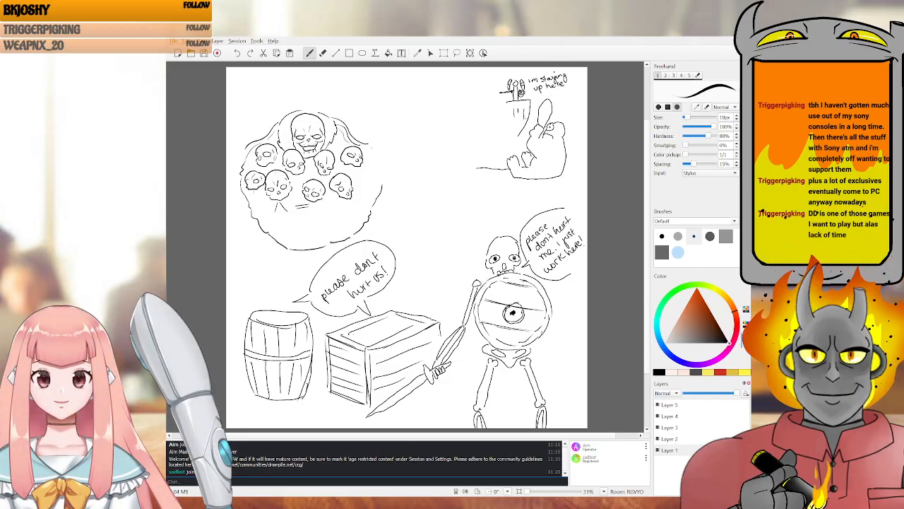
left_click_drag(376, 152, 382, 182)
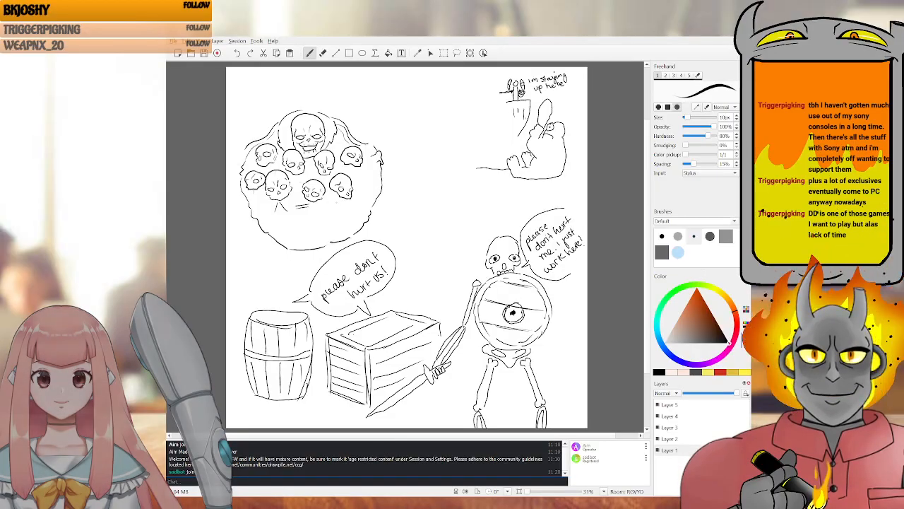
left_click_drag(336, 204, 342, 217)
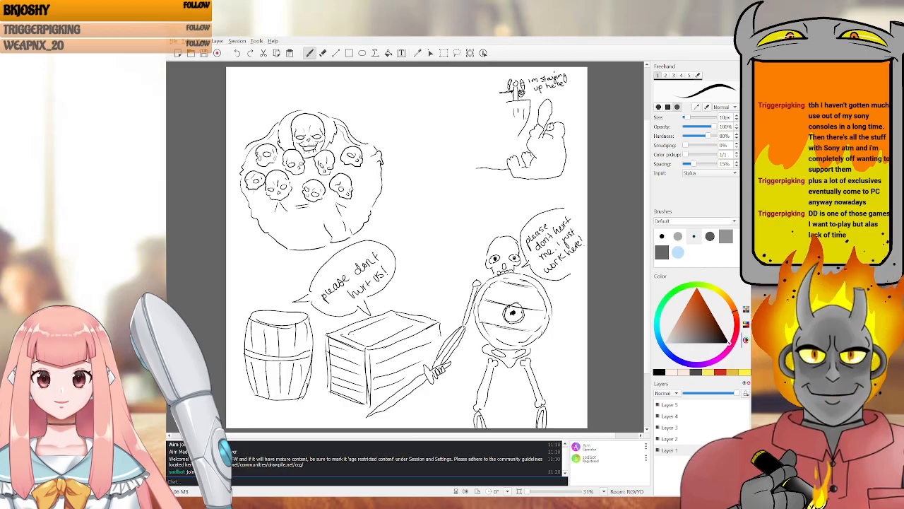
mouse_move(316, 209)
left_mouse_down()
mouse_move(318, 242)
mouse_move(277, 233)
left_mouse_up()
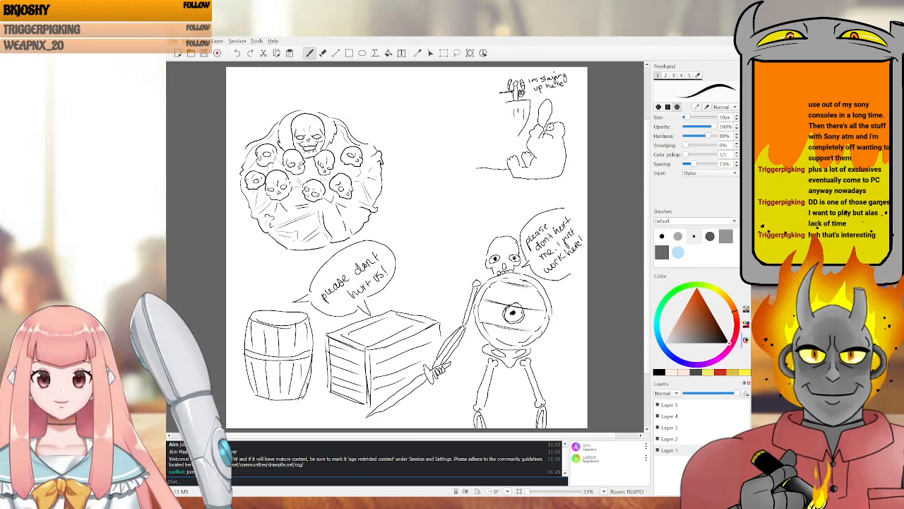
Draw a ragged outer contour arching above the hooded skull and running down the left side of the skull figure
mouse_move(316, 90)
left_mouse_down()
mouse_move(329, 95)
mouse_move(313, 90)
left_mouse_up()
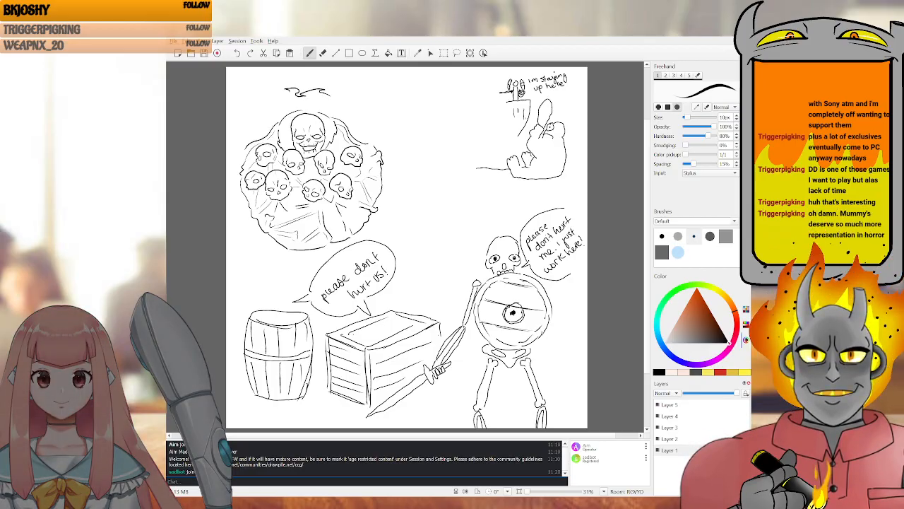
left_click_drag(284, 91, 246, 113)
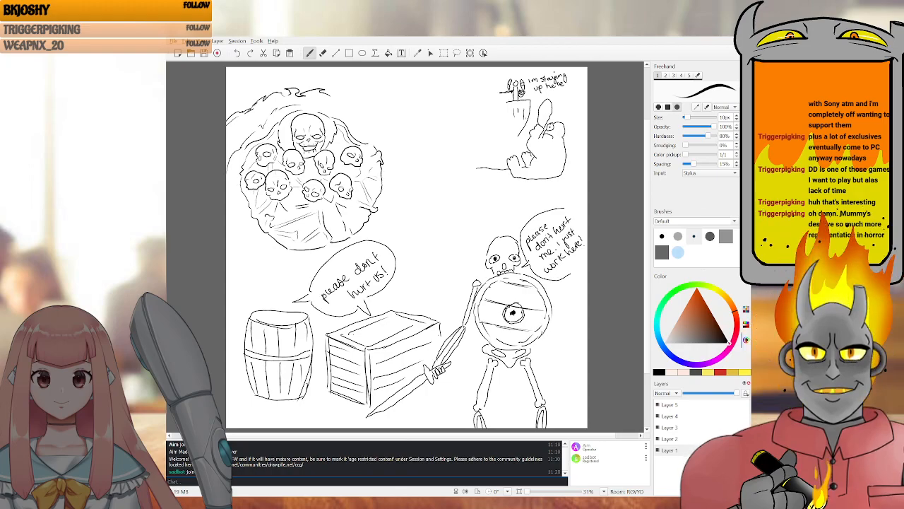
left_click_drag(237, 194, 233, 210)
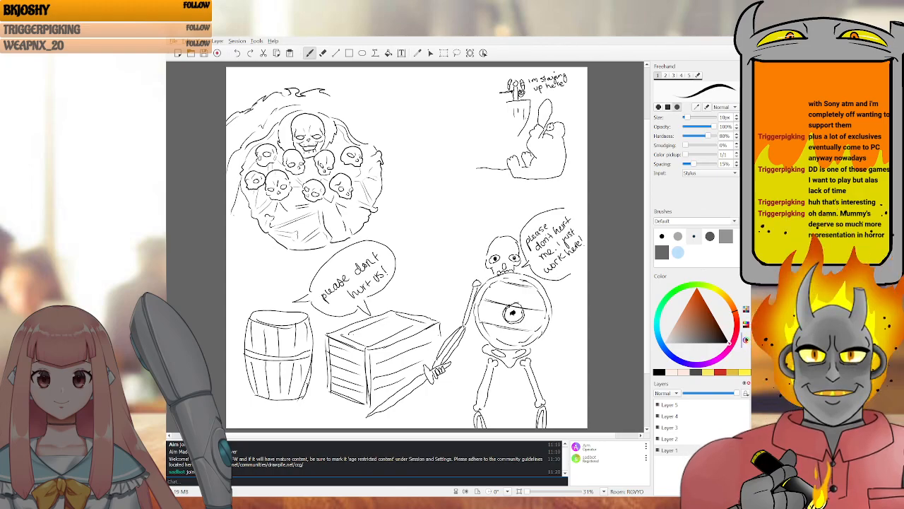
left_click_drag(231, 241, 227, 252)
left_click_drag(234, 189, 229, 207)
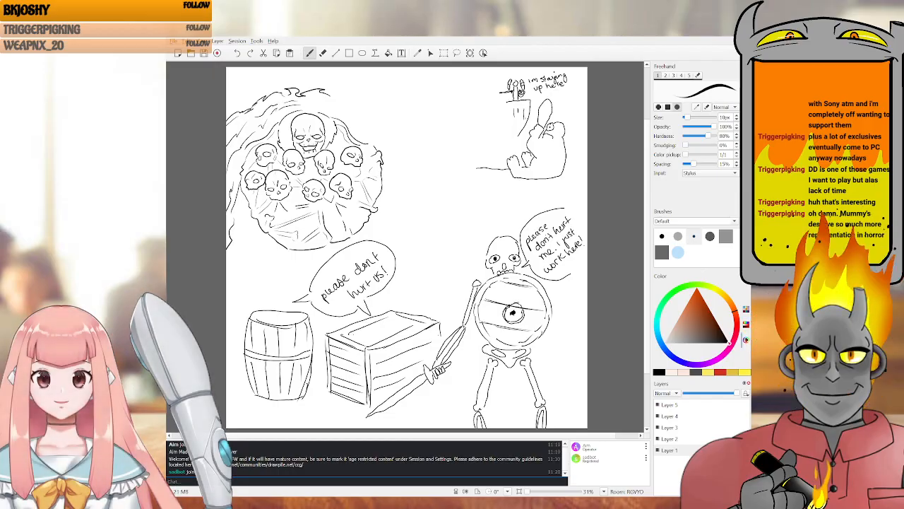
Extend the ragged outer contour over the figure's right shoulder and down its right side with jagged, layered strokes
mouse_move(322, 109)
left_mouse_down()
mouse_move(377, 131)
mouse_move(406, 160)
left_mouse_up()
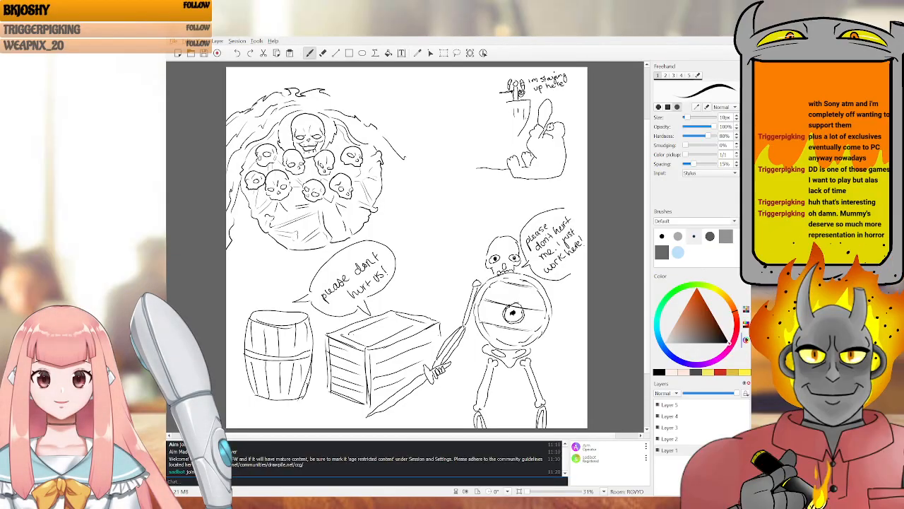
left_click_drag(344, 97, 359, 103)
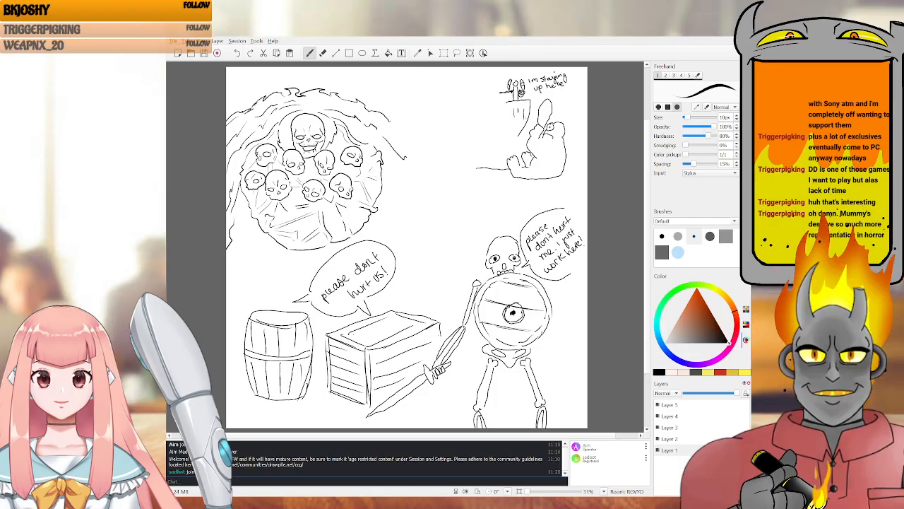
left_click_drag(398, 131, 410, 154)
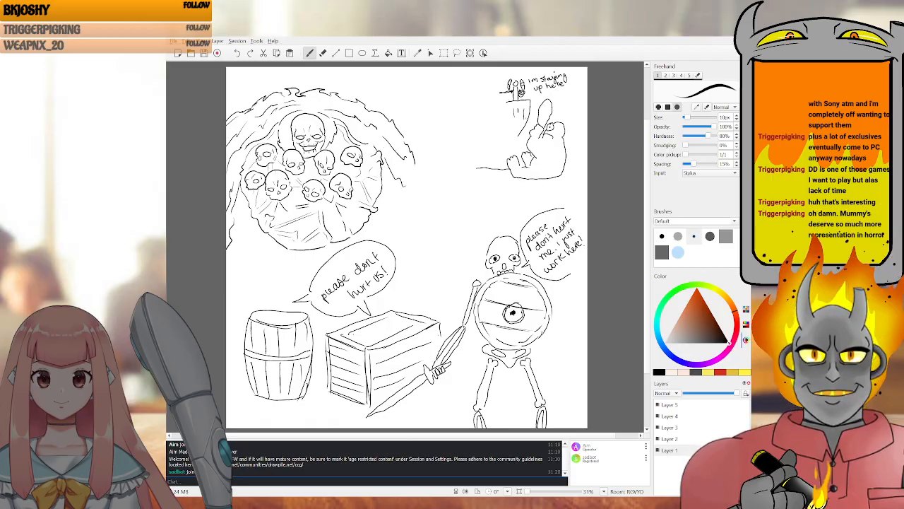
left_click_drag(383, 164, 393, 196)
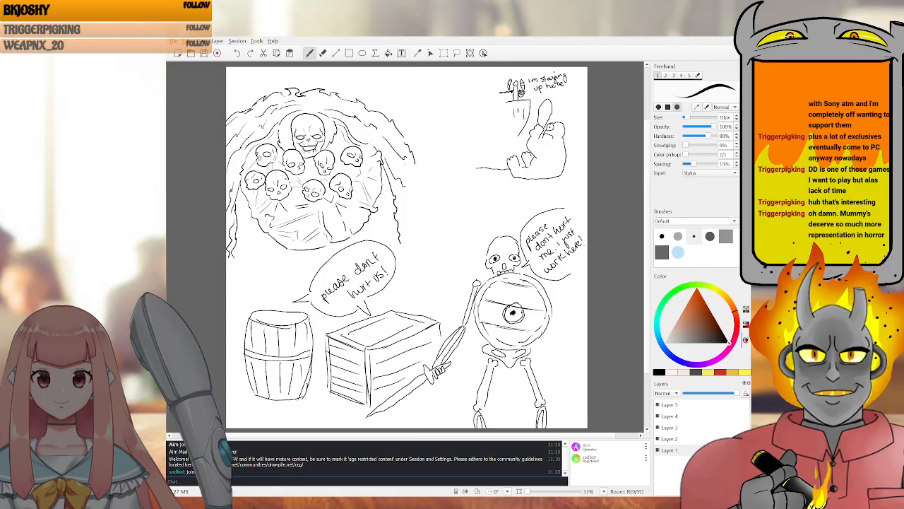
left_click_drag(408, 191, 412, 222)
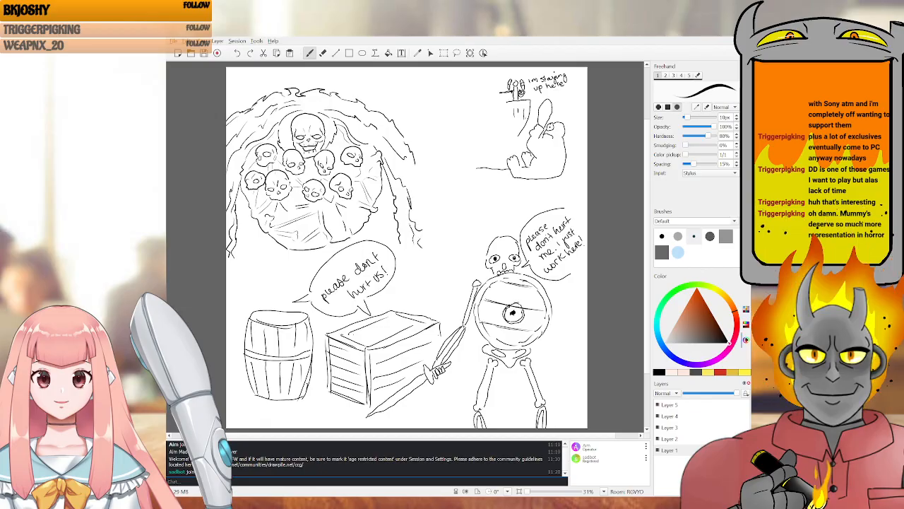
Add short ragged strokes inside the cloak's right contour and a pointed cloth fold beneath the rounded body, redrawing the misplaced fold stroke
left_click_drag(404, 196, 407, 216)
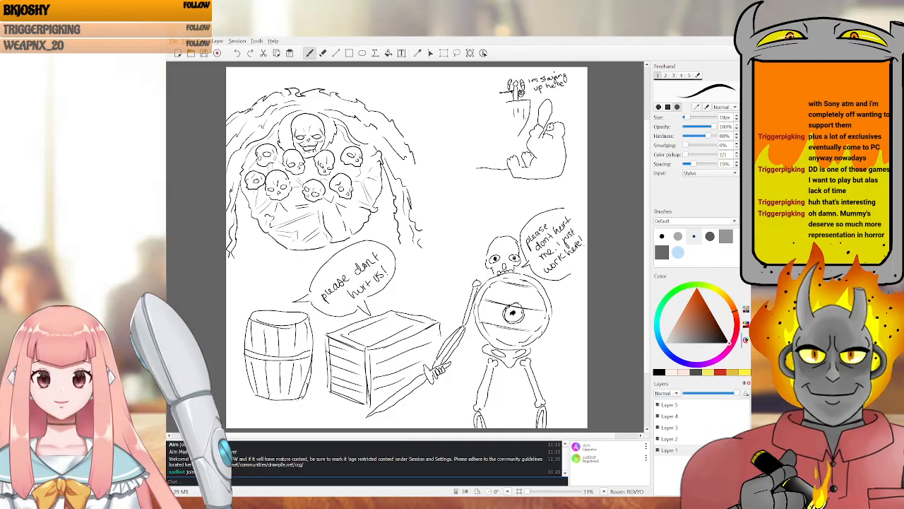
mouse_move(385, 192)
left_mouse_down()
mouse_move(391, 212)
mouse_move(379, 230)
mouse_move(391, 227)
left_mouse_up()
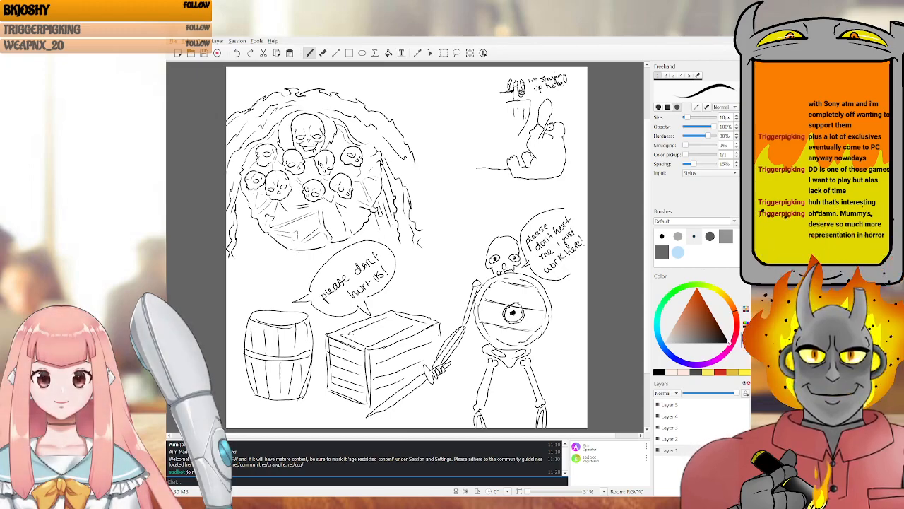
left_click_drag(278, 247, 297, 266)
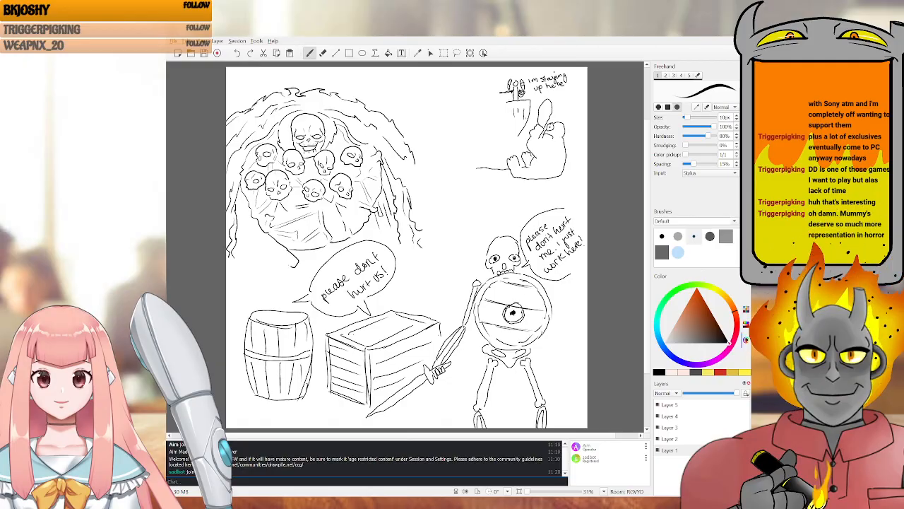
key("ctrl+z")
mouse_move(282, 249)
left_mouse_down()
mouse_move(294, 266)
mouse_move(279, 265)
left_mouse_up()
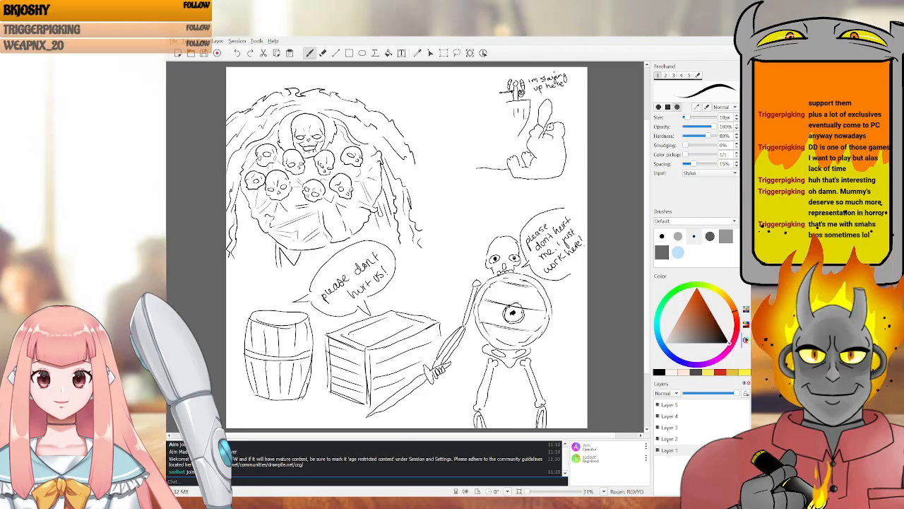
Draw short horizontal lines and long hanging folds at the cloak's lower left, and extend the ragged outer contour down its right side
left_click_drag(255, 241, 267, 242)
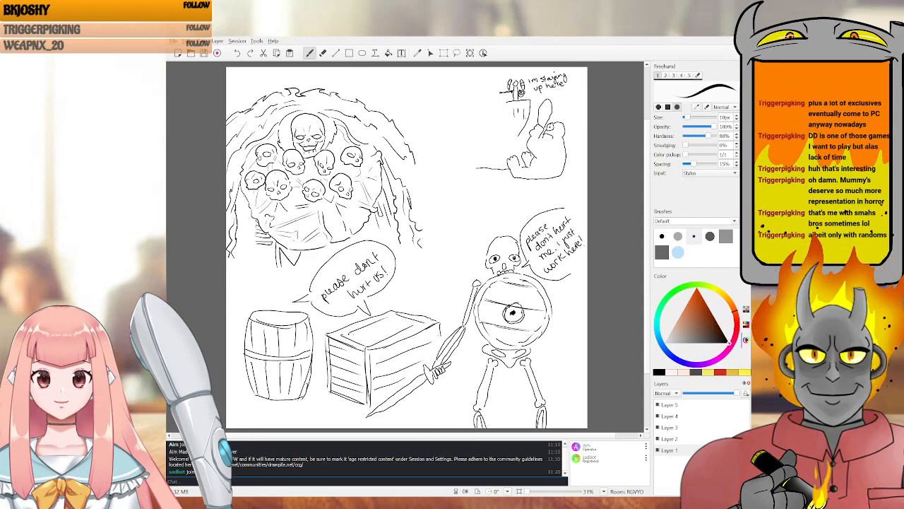
mouse_move(241, 196)
left_mouse_down()
mouse_move(240, 222)
mouse_move(256, 260)
left_mouse_up()
left_click_drag(247, 207, 246, 250)
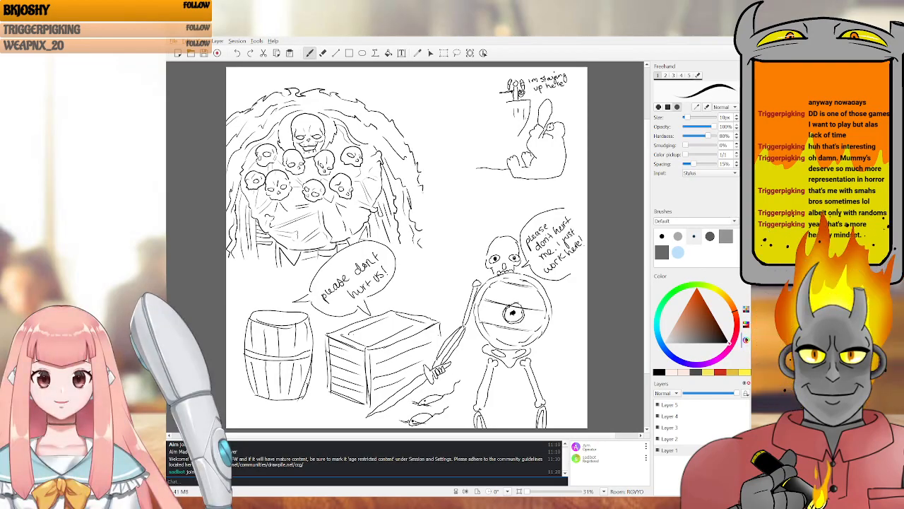
left_click_drag(427, 225, 433, 246)
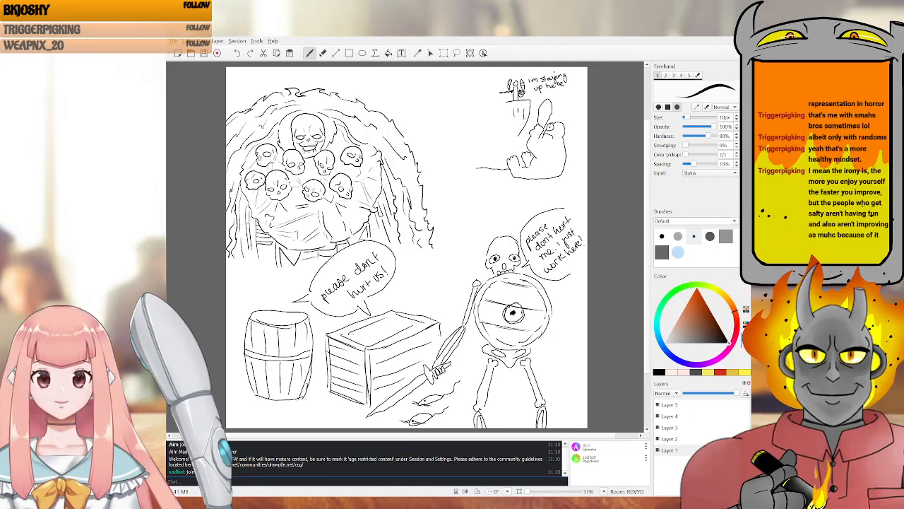